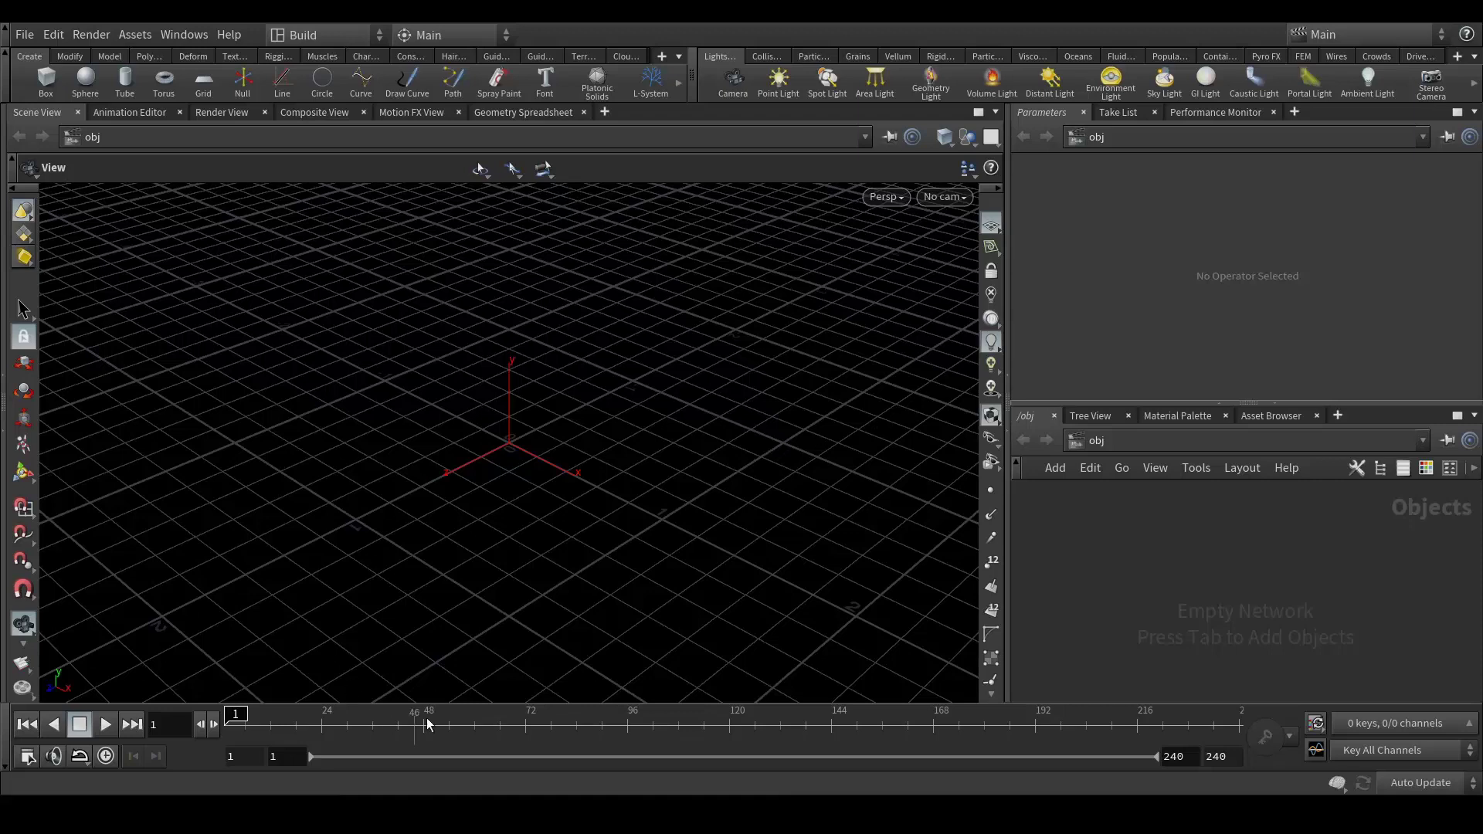
# - View the first Volume_Trails_Comp (00074) preview image and the Volume_Trails_Comp03 video in the Preview folder, and return to Houdini
pyautogui.hotkey('alt', 'Tab')
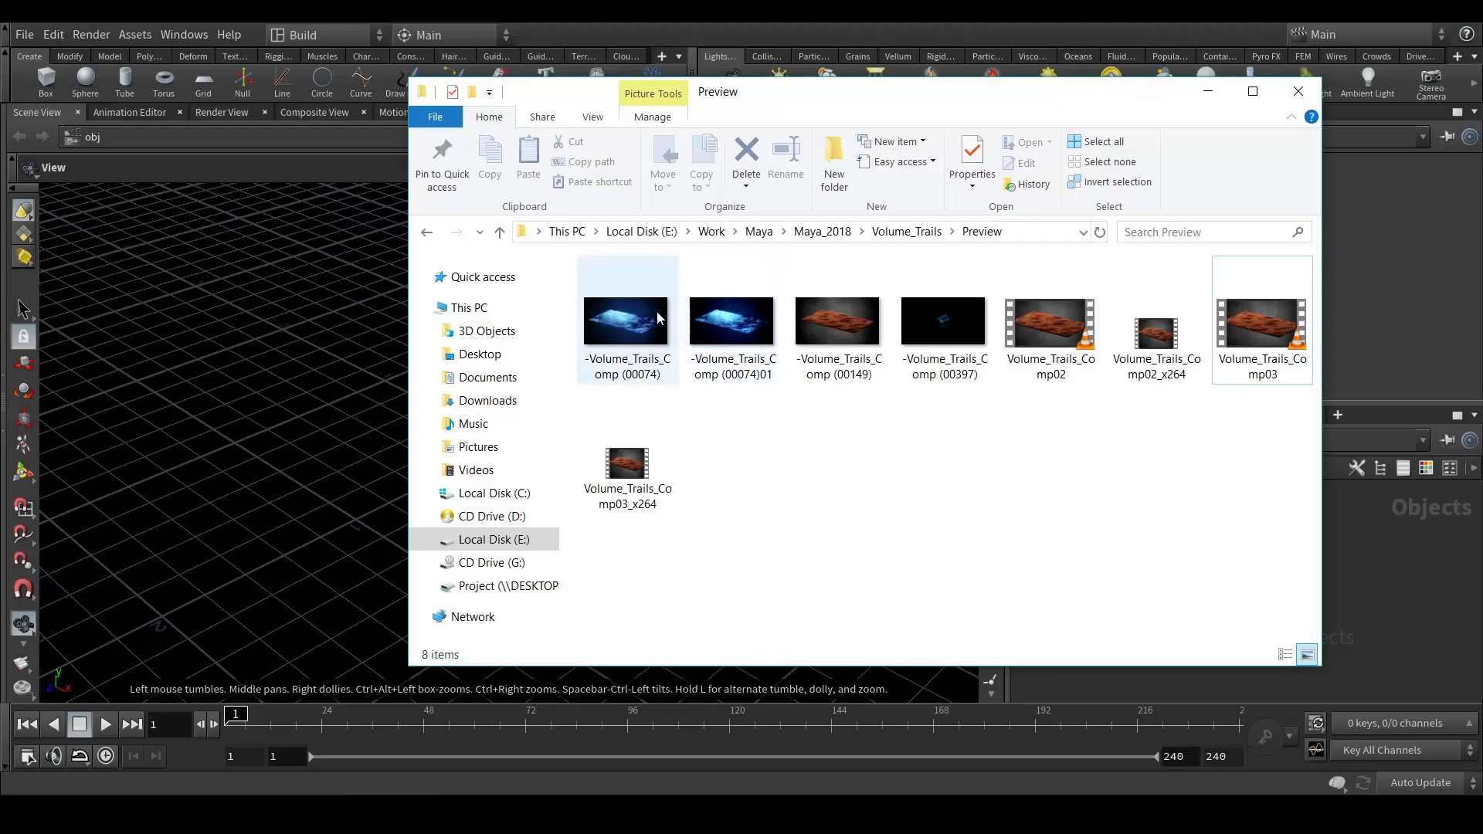
pyautogui.doubleClick(636, 320)
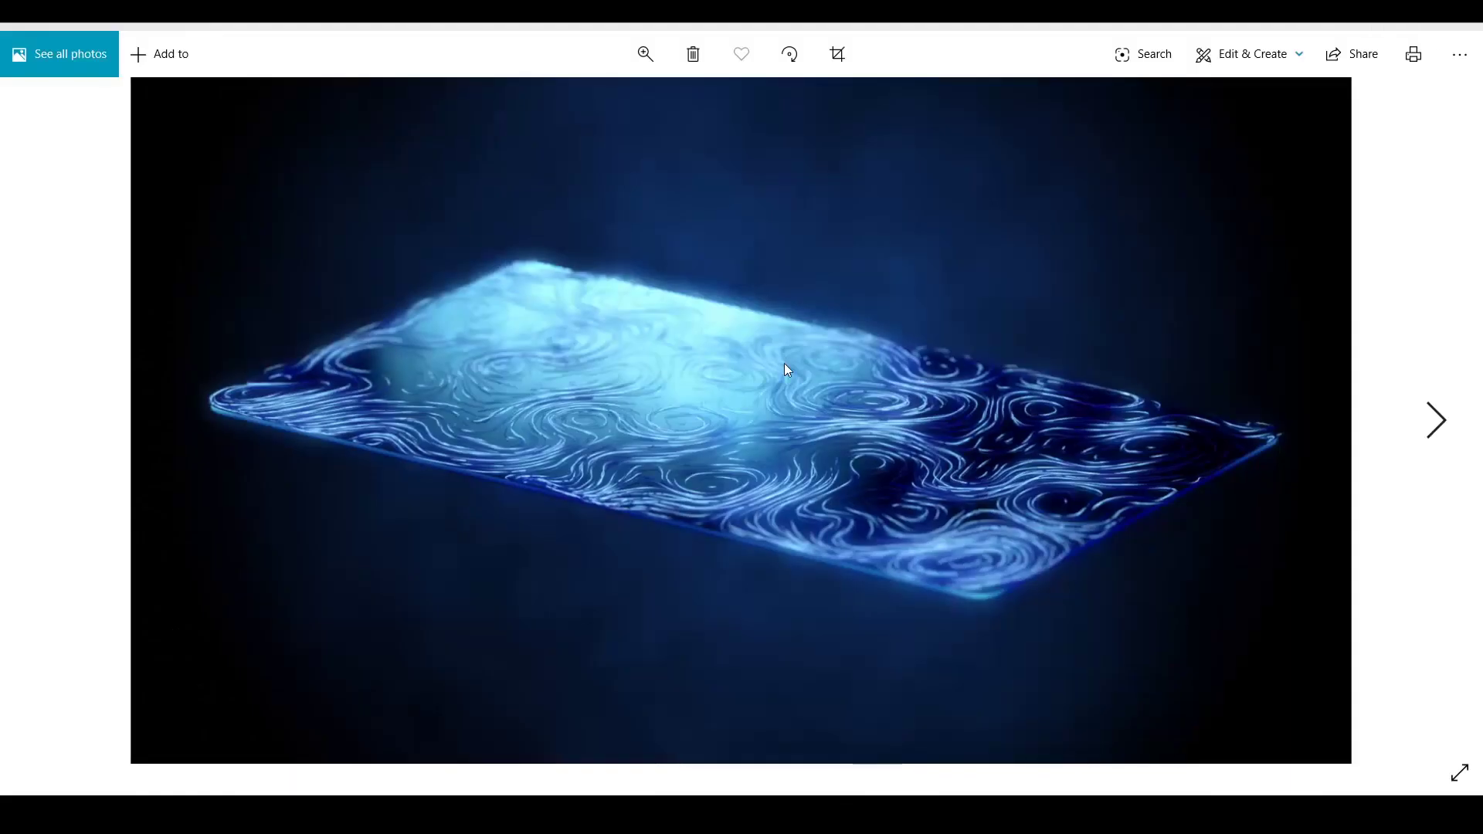
pyautogui.click(1435, 25)
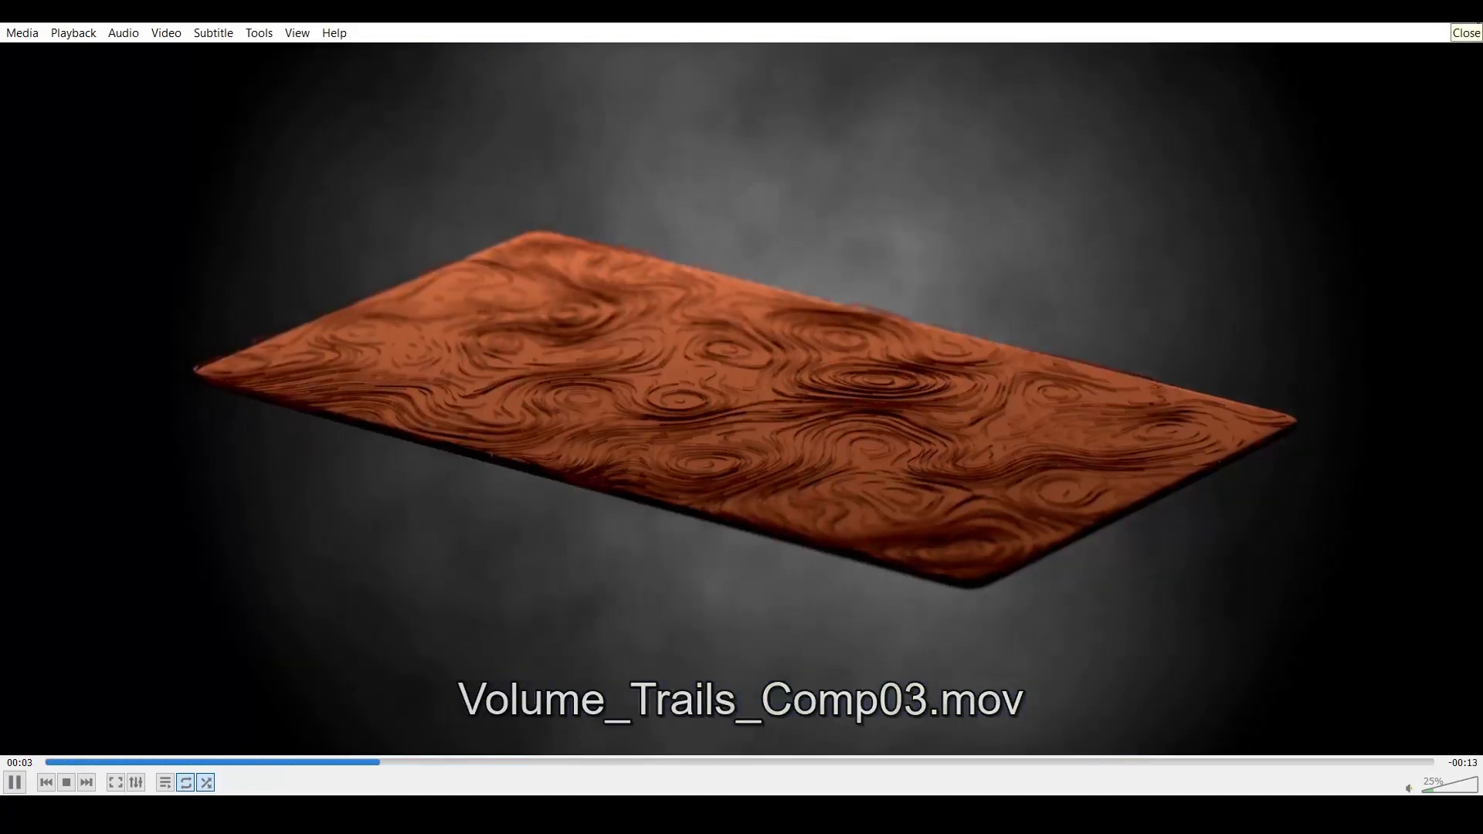
pyautogui.click(1466, 32)
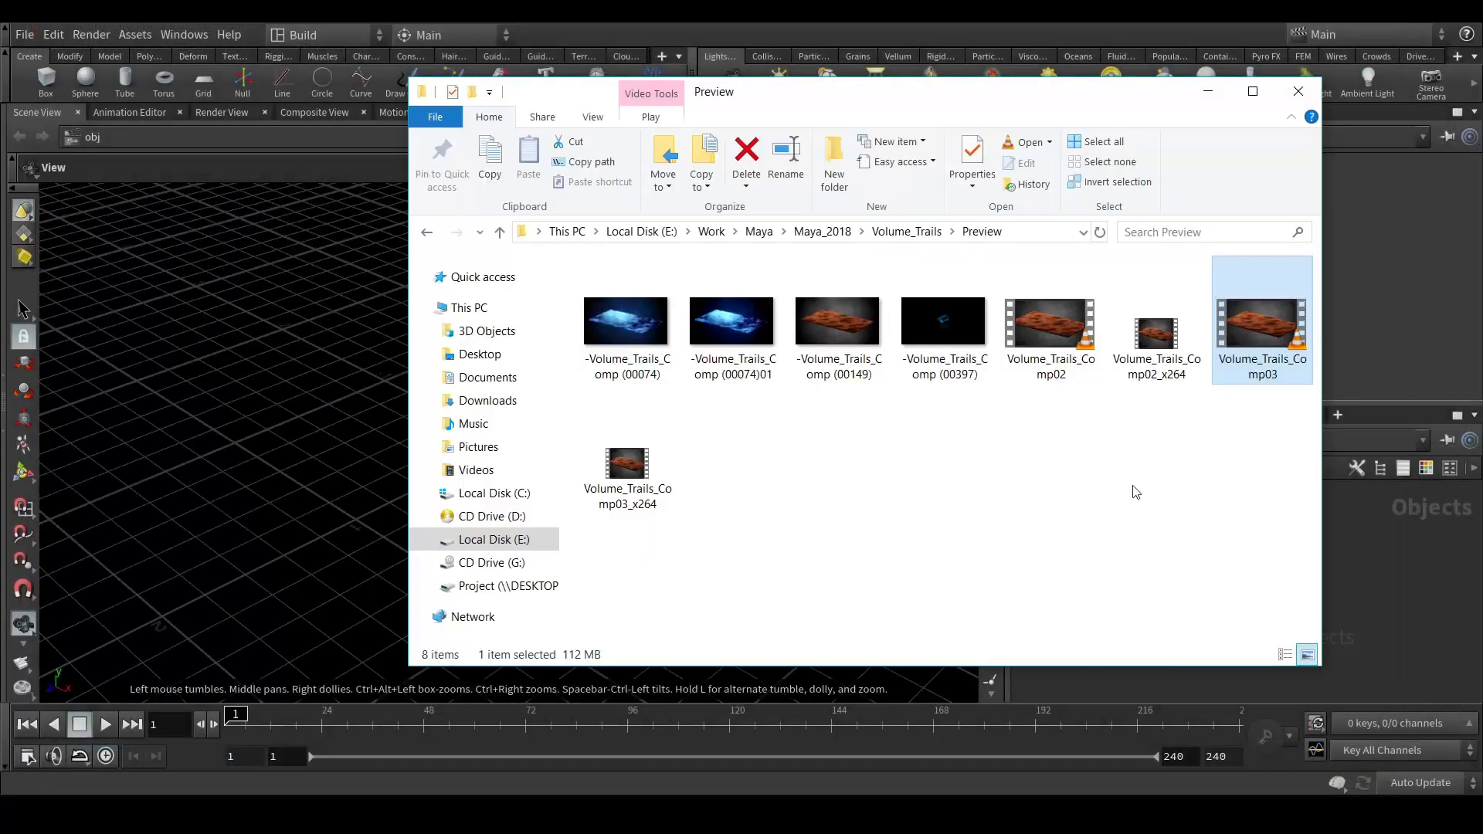
pyautogui.click(1209, 92)
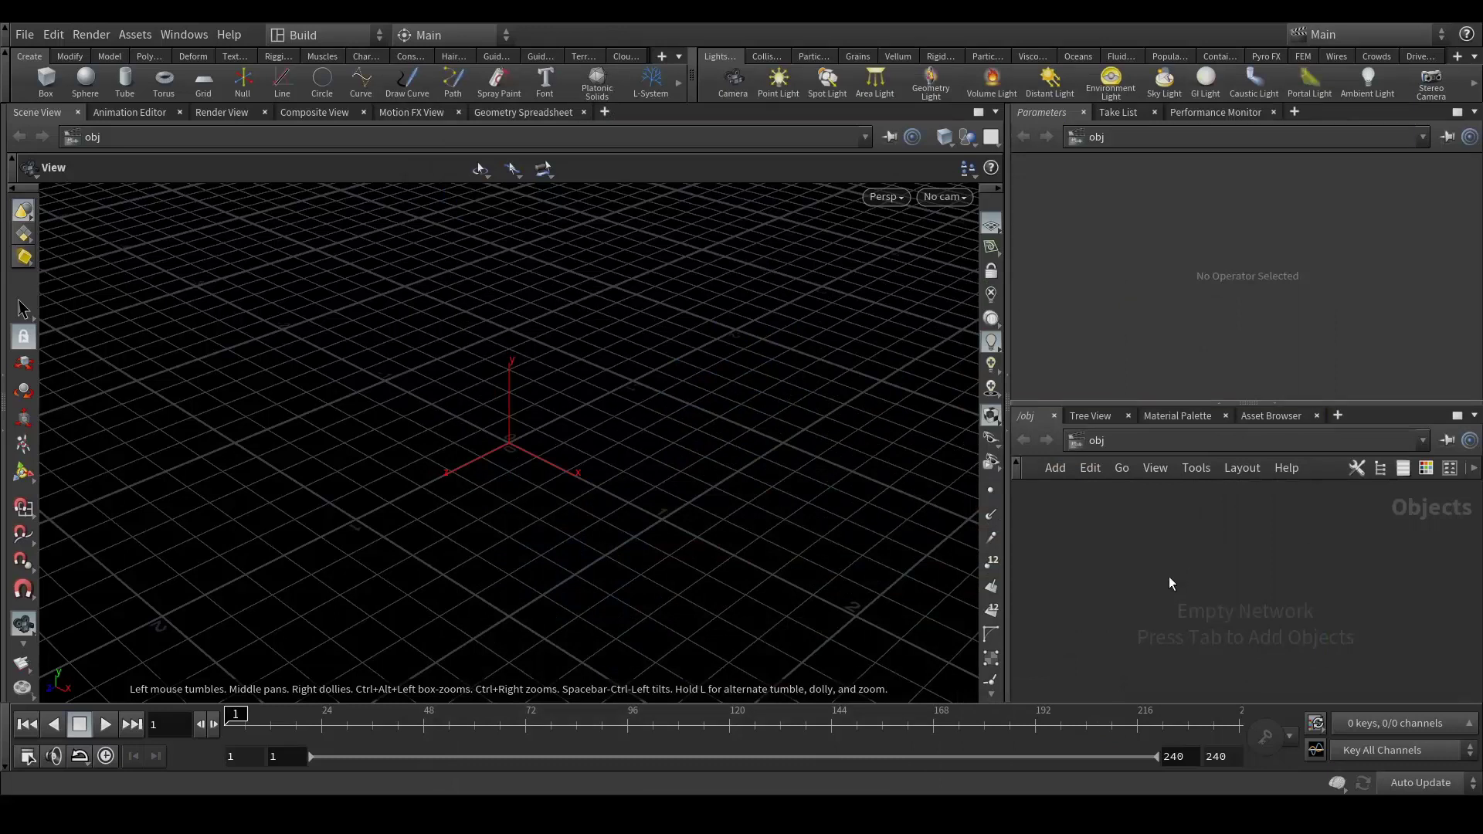
# - Create a Geometry object in the obj network and rename it Volumetrails
pyautogui.press('Tab')
pyautogui.write('ge')
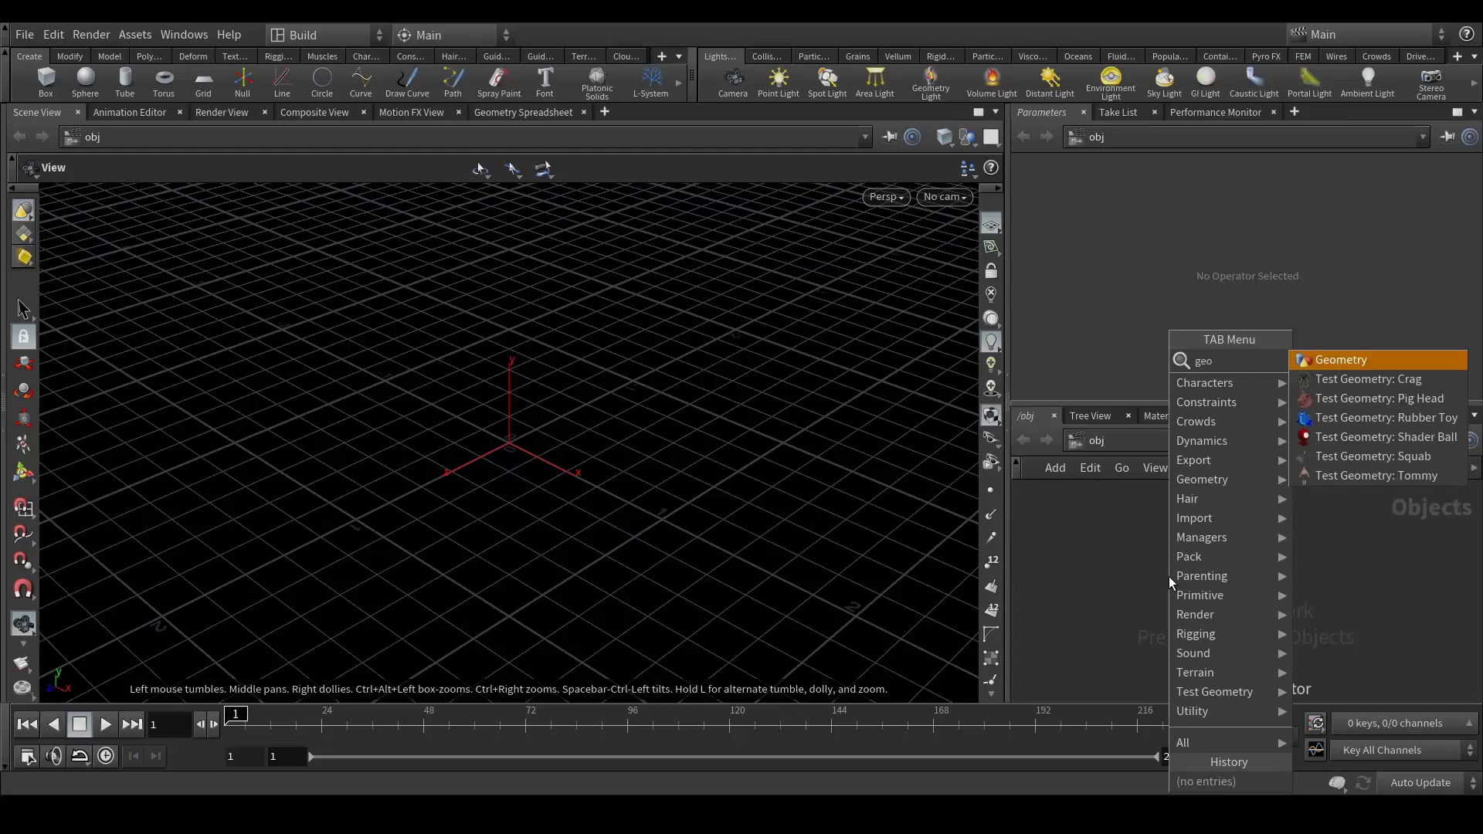
pyautogui.press('Return')
pyautogui.click(1169, 576)
pyautogui.doubleClick(1208, 577)
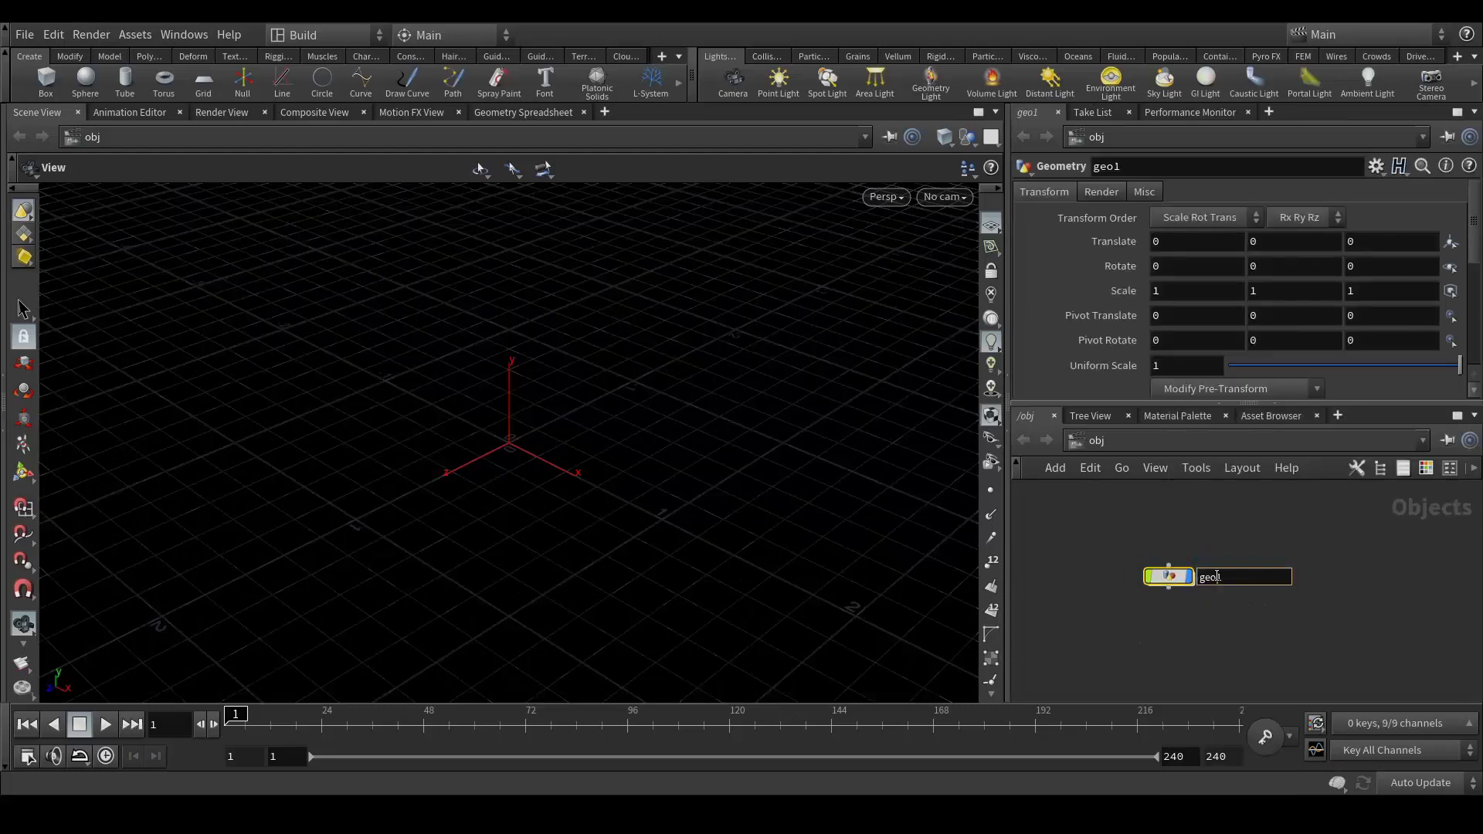
pyautogui.write('Volumetrails')
pyautogui.press('Return')
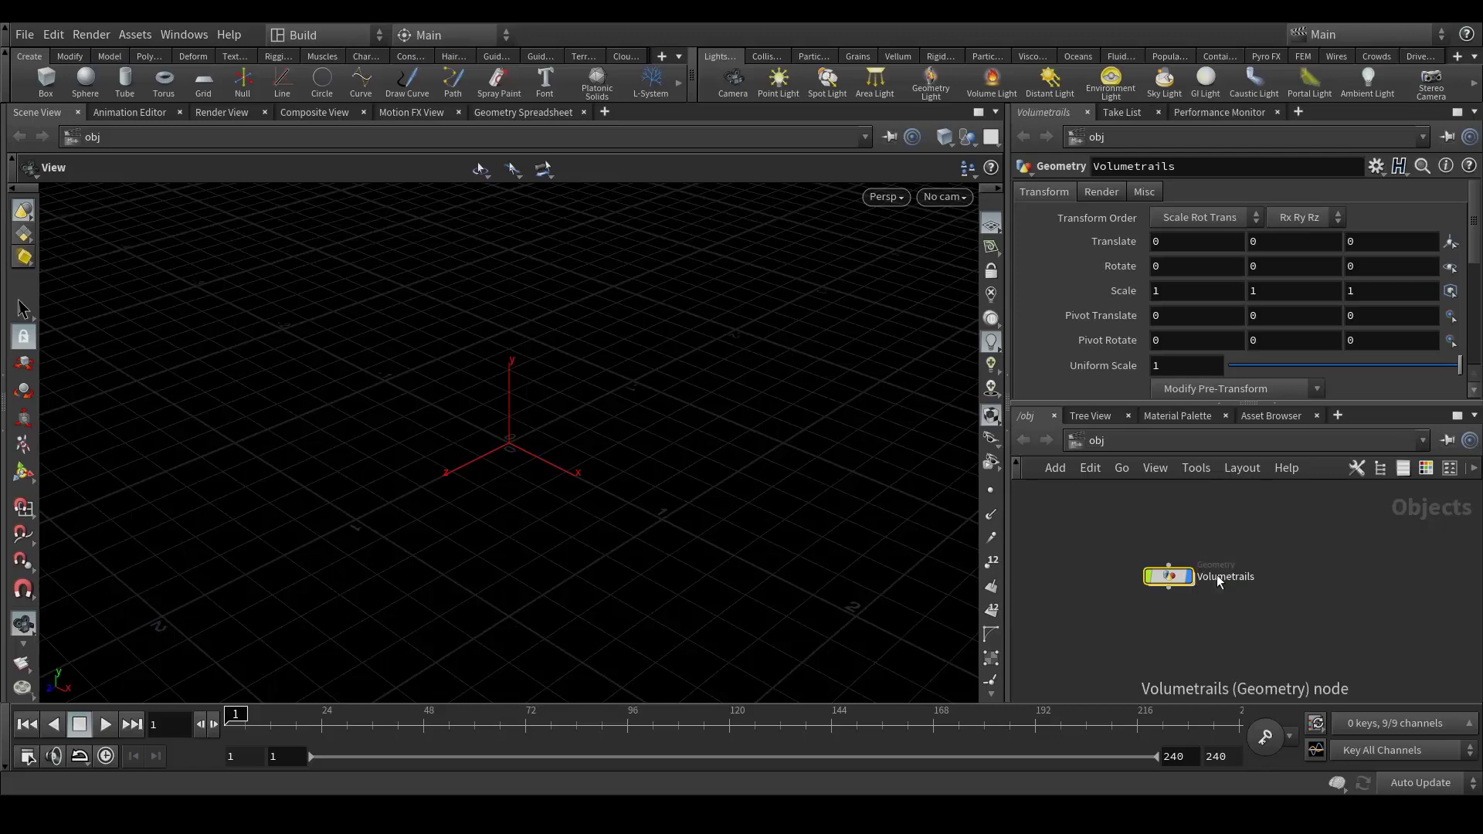
pyautogui.press('h')
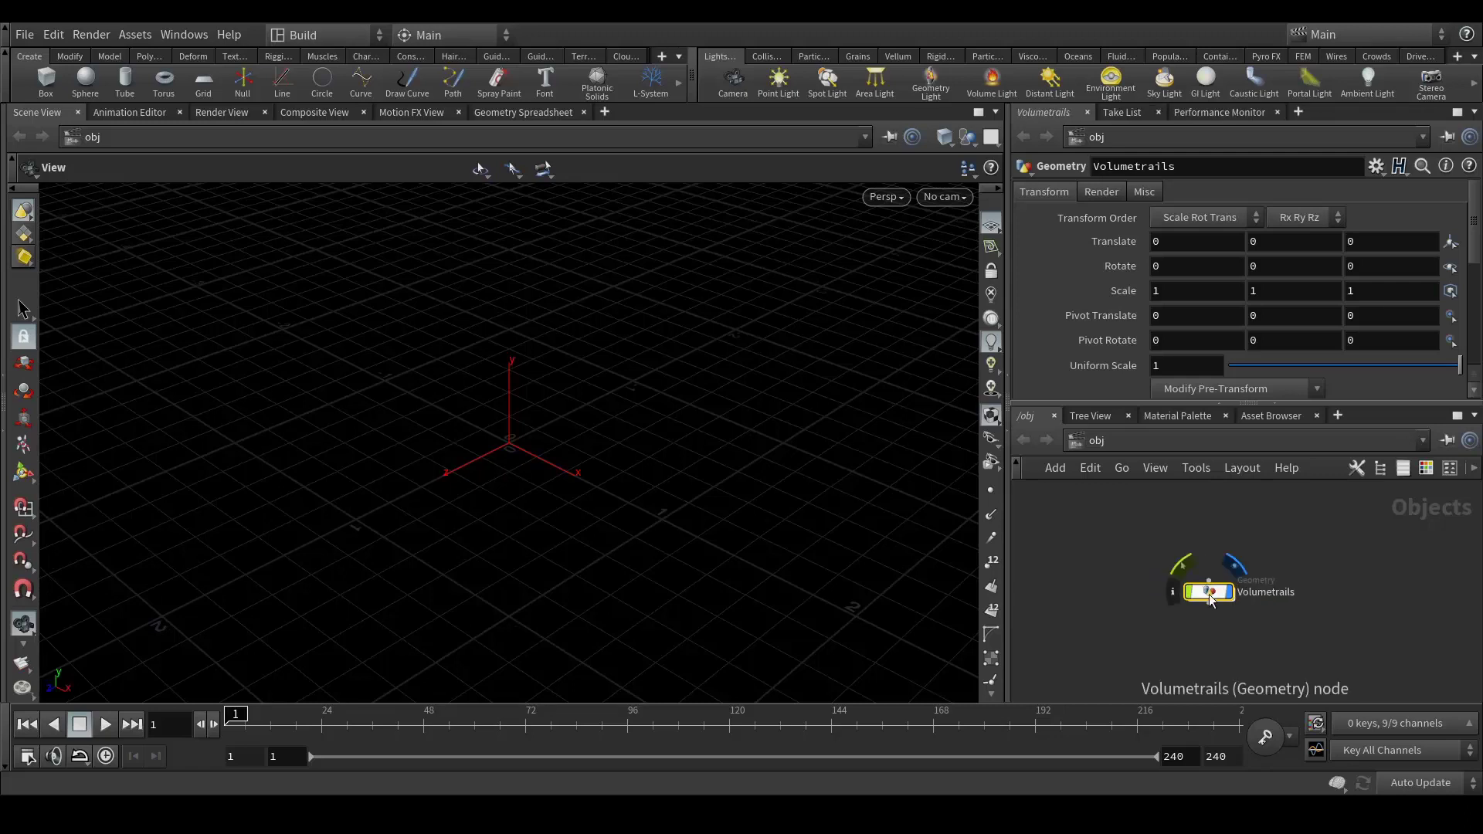
# - Enter the Volumetrails object and place a Grid node in its network
pyautogui.doubleClick(1209, 595)
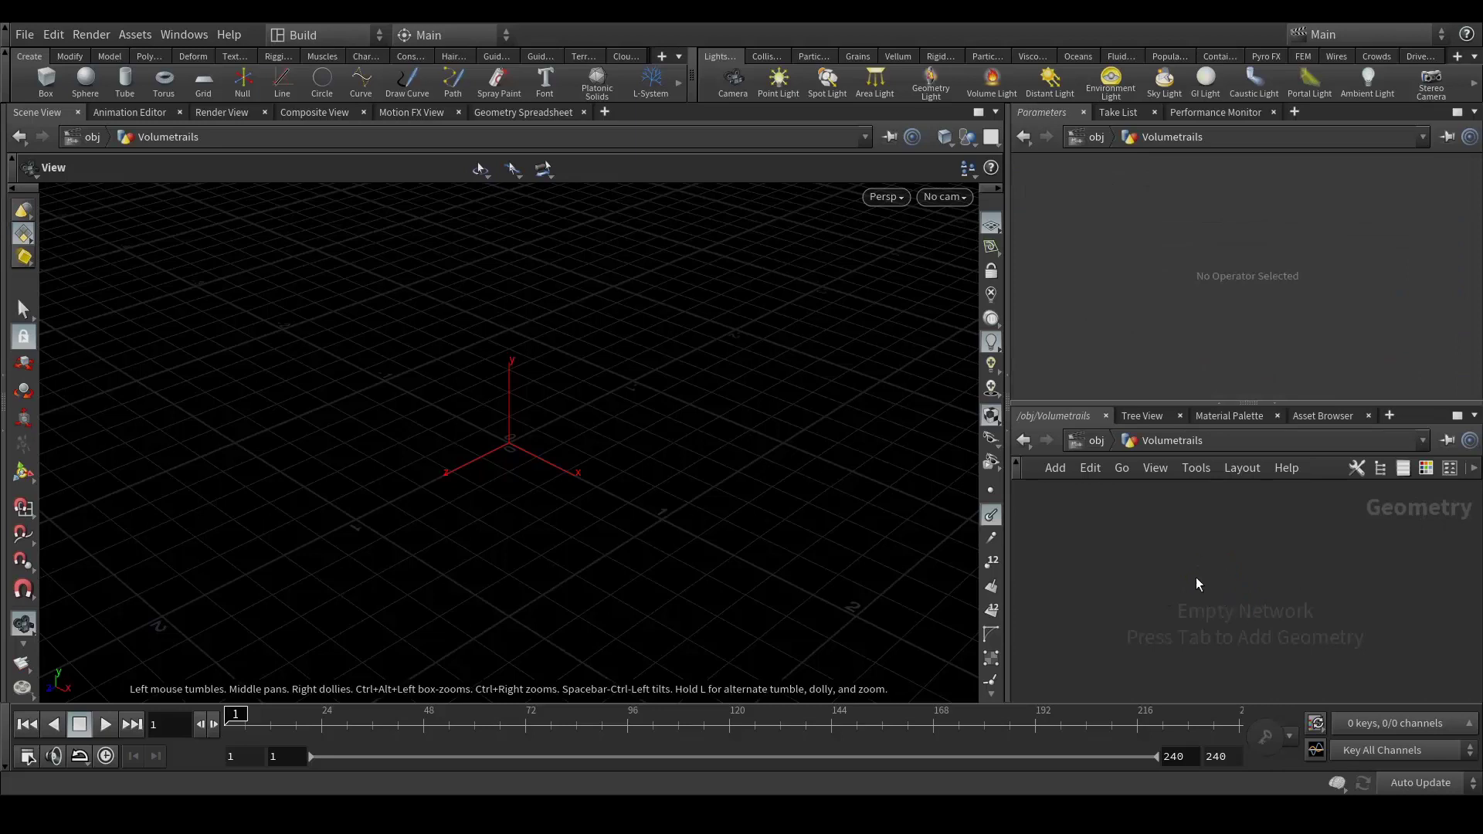
pyautogui.press('Tab')
pyautogui.write('gr')
pyautogui.press('Return')
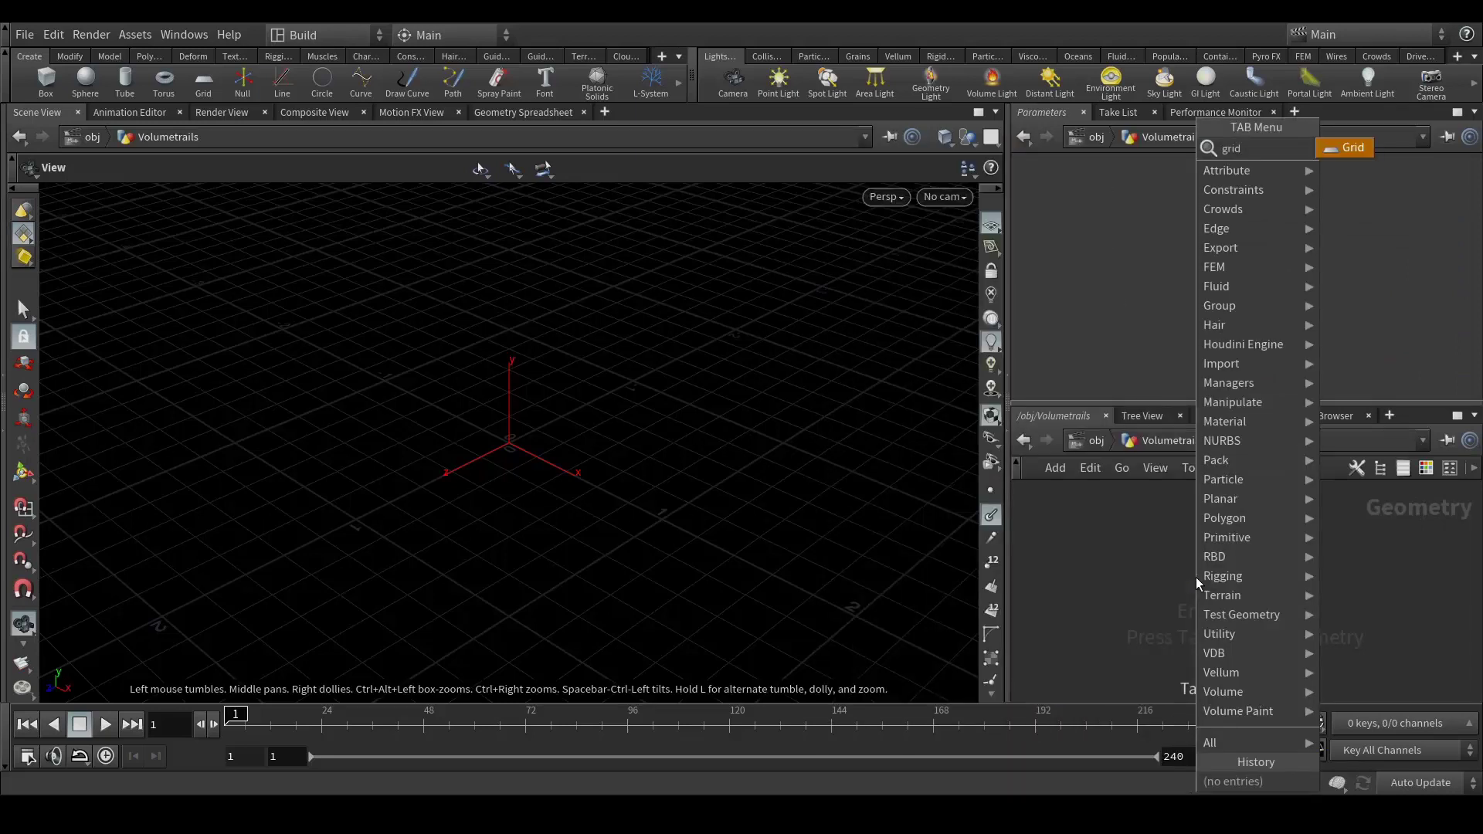
pyautogui.click(1197, 581)
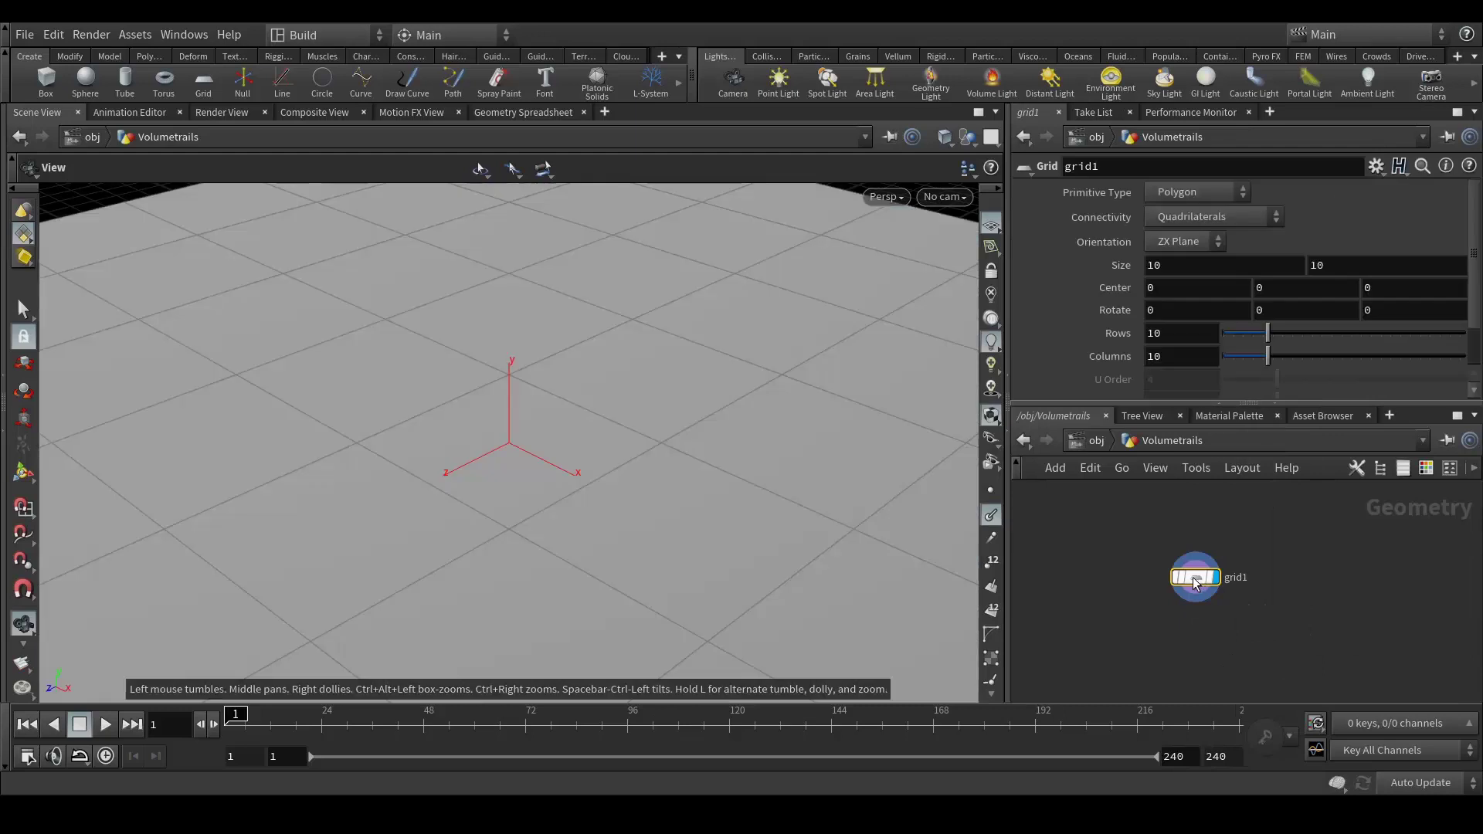
# - Set the grid's size to 5.5 by 2.2
pyautogui.click(1196, 271)
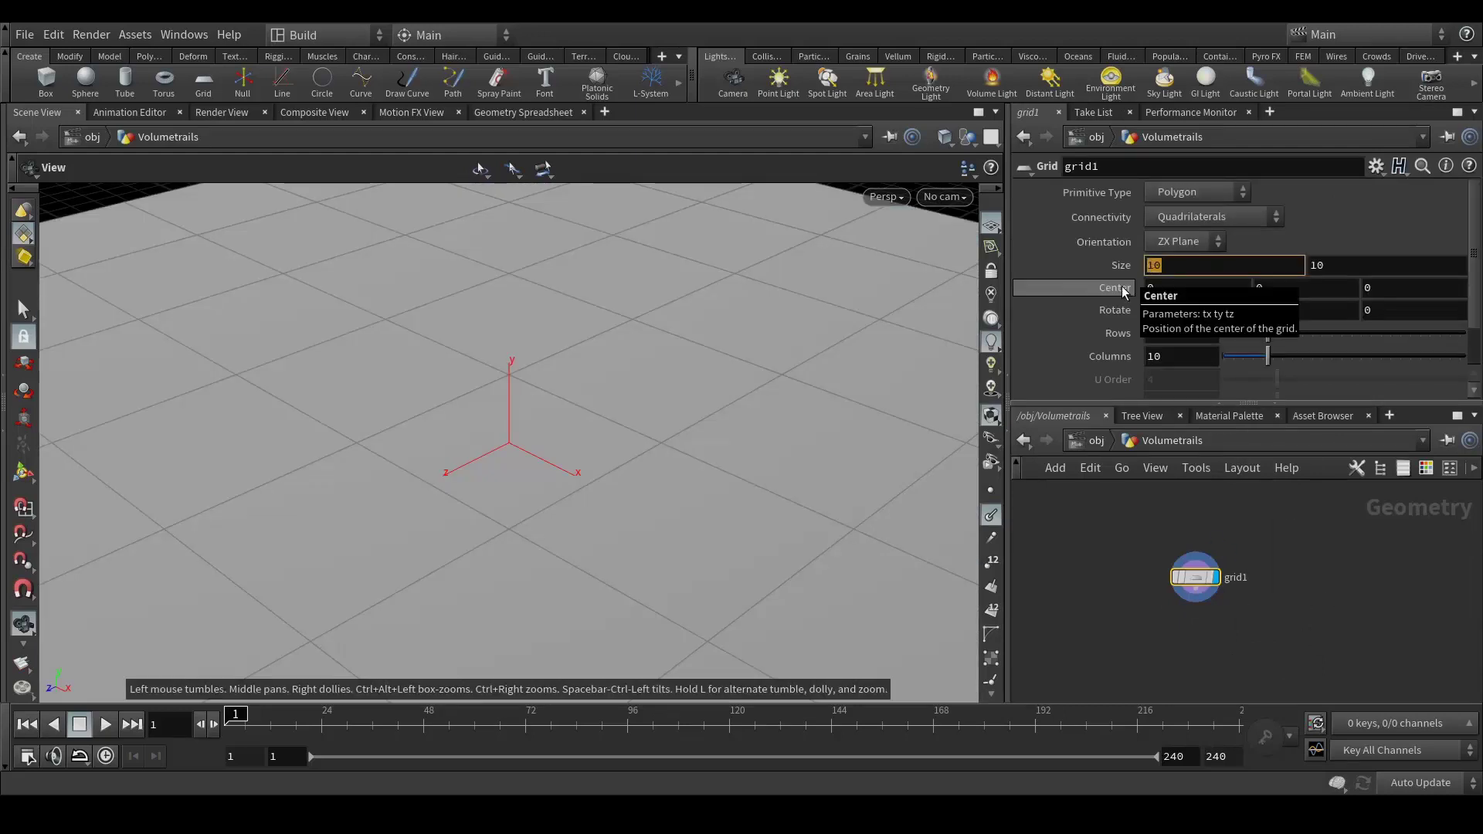
pyautogui.write('5')
pyautogui.press('Return')
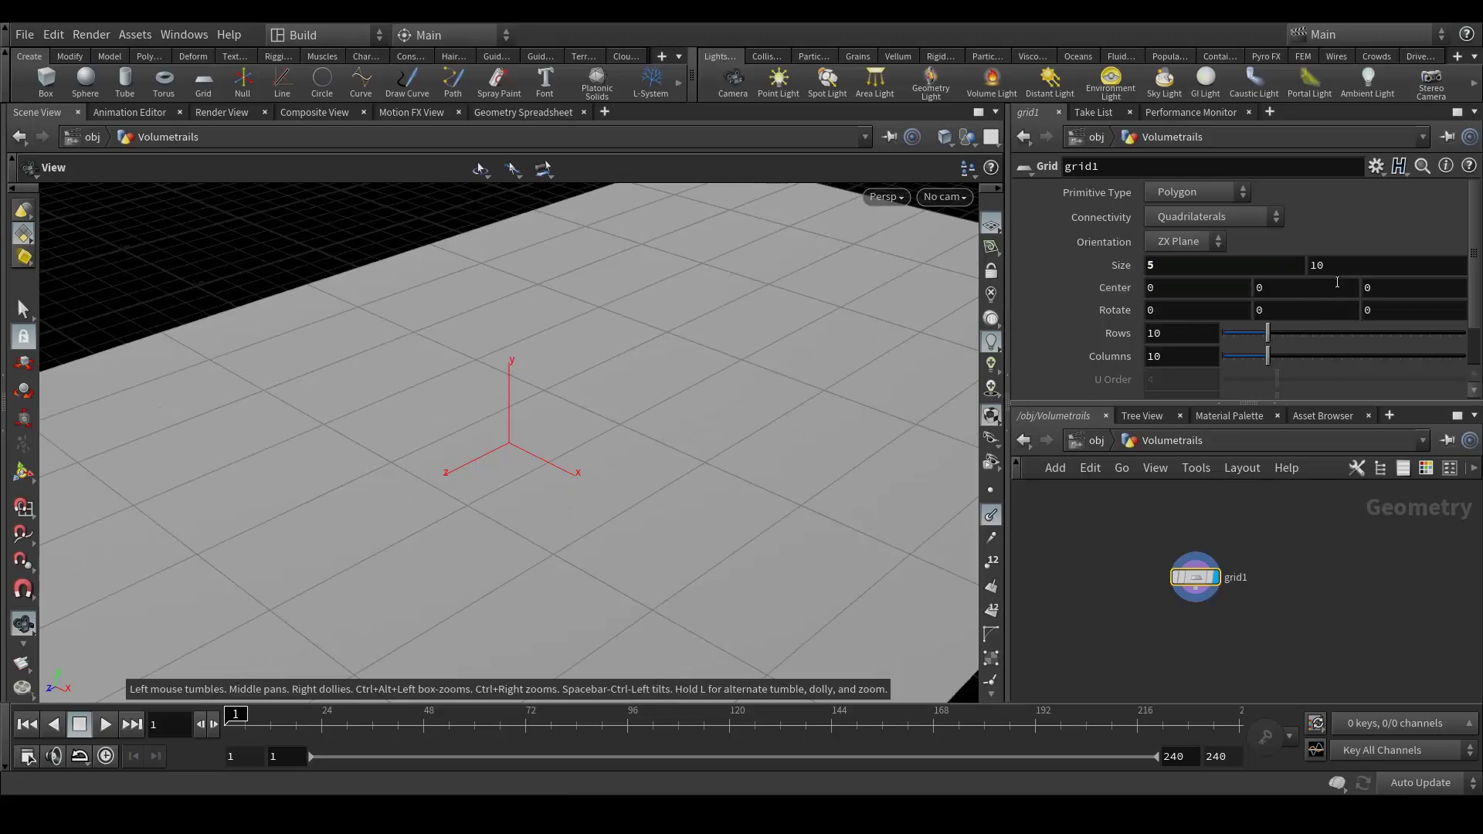
pyautogui.click(1315, 268)
pyautogui.write('2')
pyautogui.press('Return')
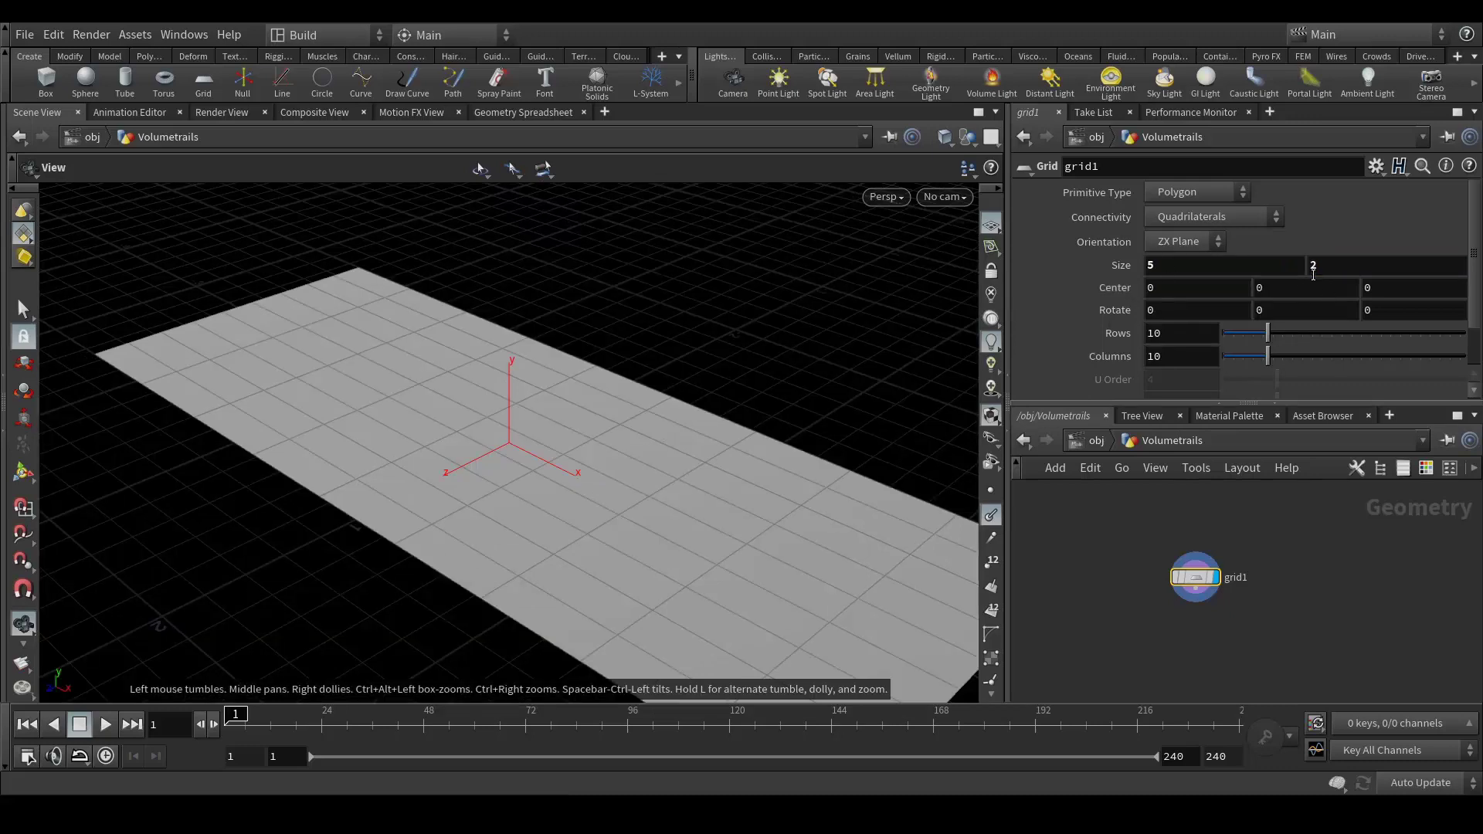
pyautogui.click(1320, 268)
pyautogui.write('.2')
pyautogui.press('Return')
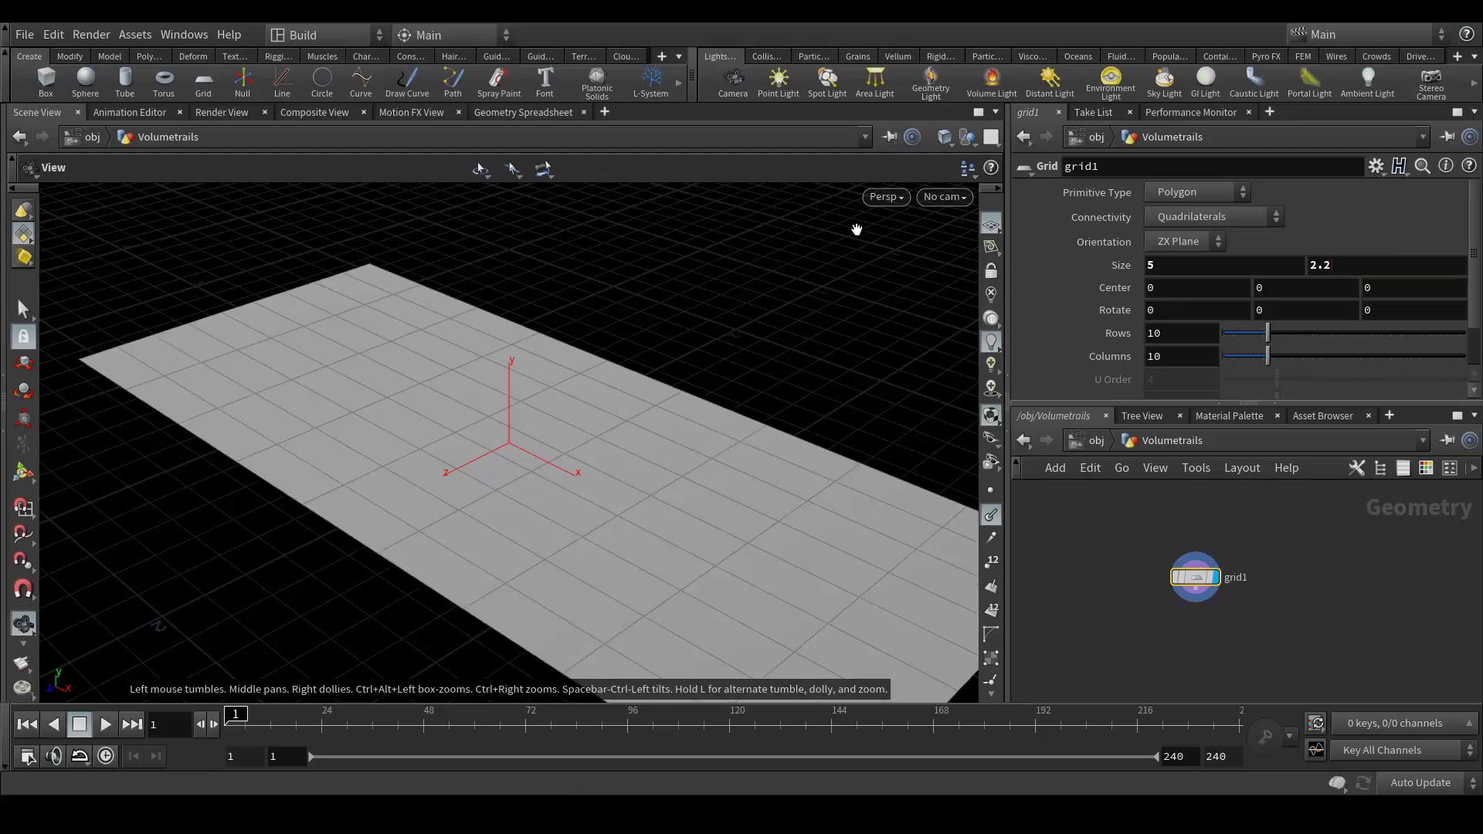
pyautogui.click(1175, 266)
pyautogui.write('.5')
pyautogui.press('Return')
pyautogui.moveTo(695, 433); pyautogui.dragTo(1265, 360)
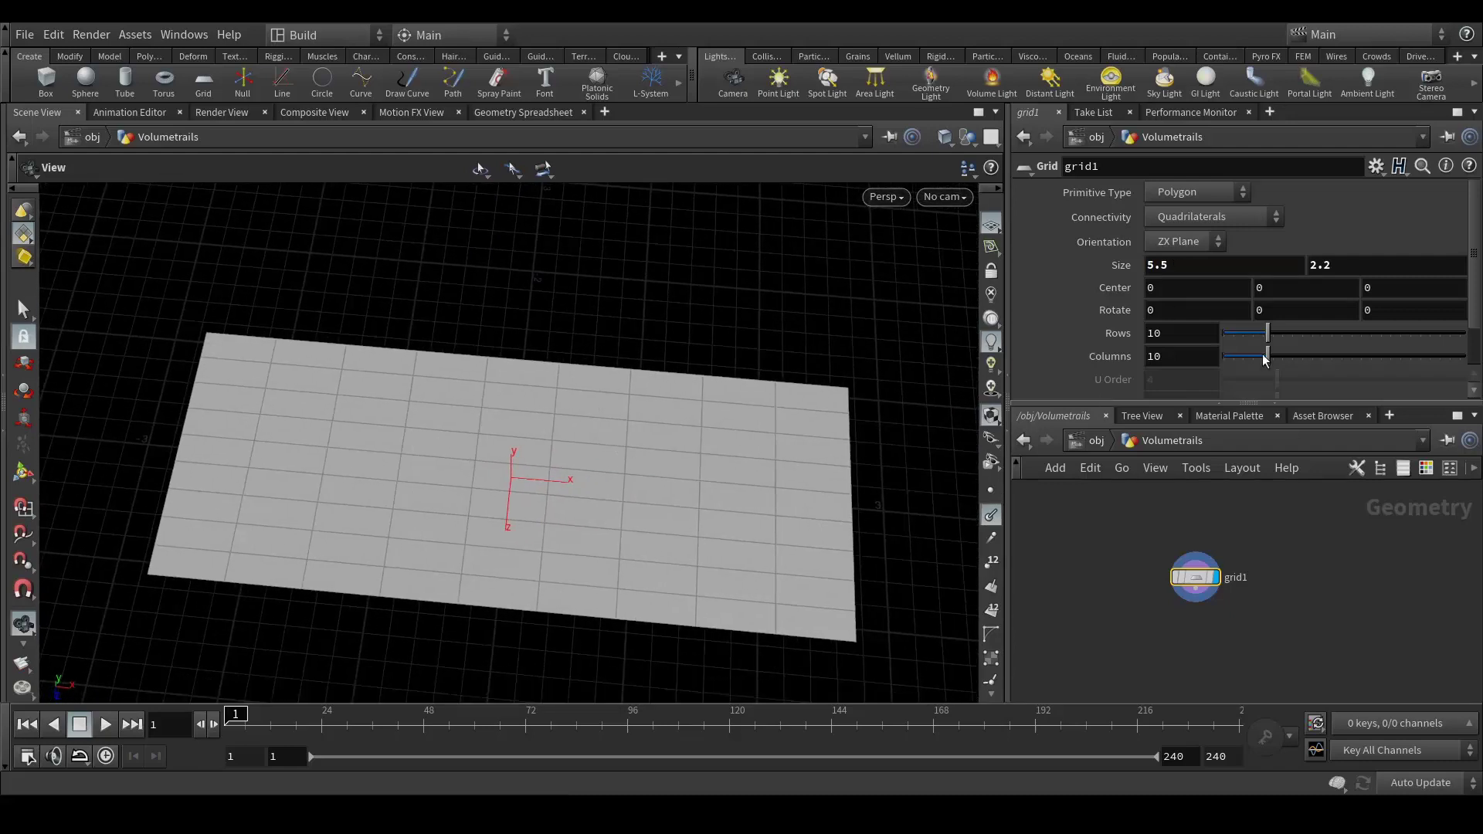
# - Increase the grid's second size value to 2.5, and fine-tune it to 2.6
pyautogui.click(1353, 275)
pyautogui.write('2.5')
pyautogui.press('Return')
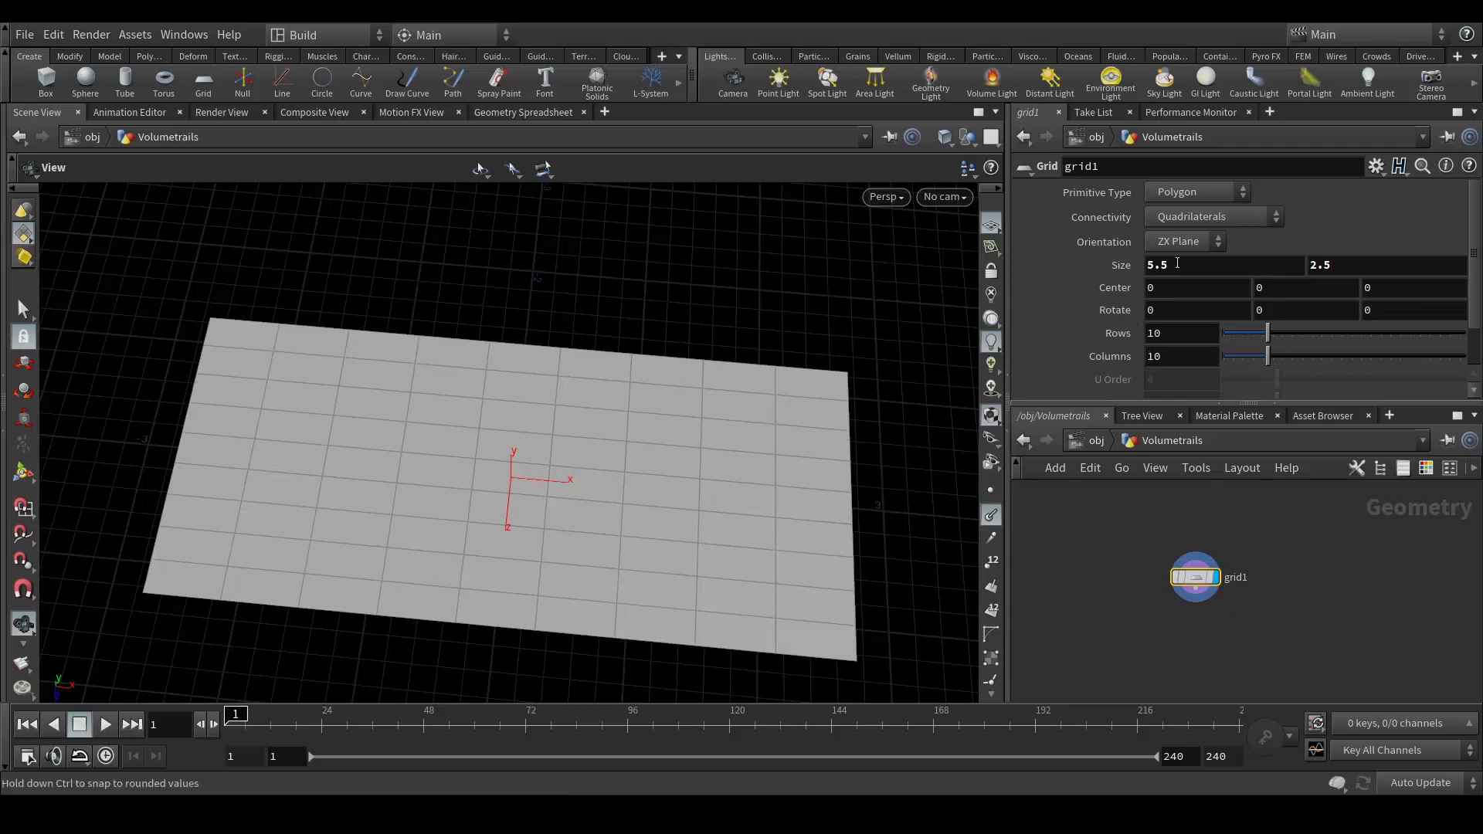
pyautogui.click(1158, 265)
pyautogui.moveTo(1341, 265); pyautogui.dragTo(1371, 268, button='middle')
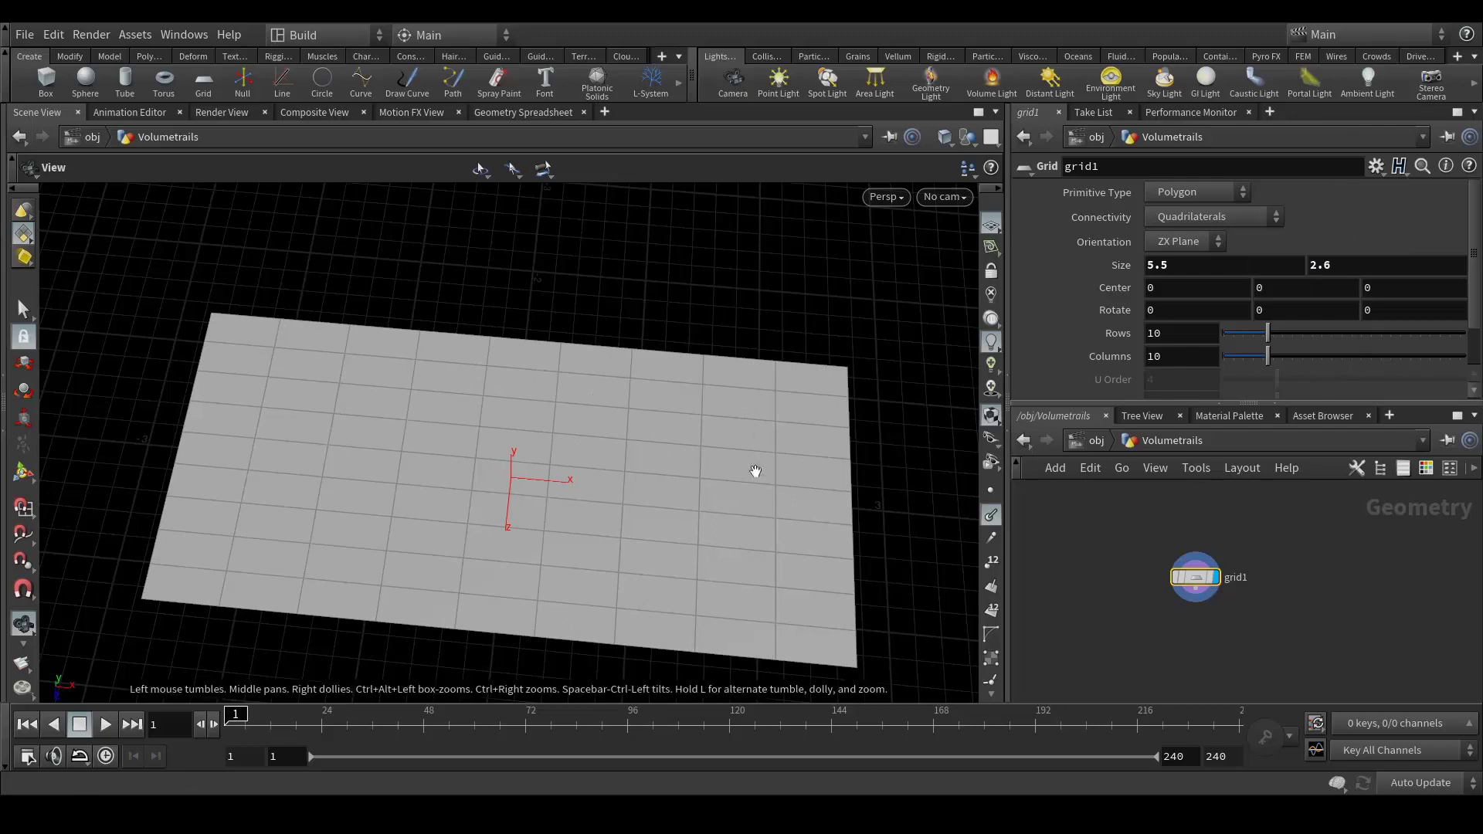
# - Add a Subdivide node wired from the grid's output and display its result in the viewport
pyautogui.moveTo(779, 505); pyautogui.dragTo(675, 412, button='middle')
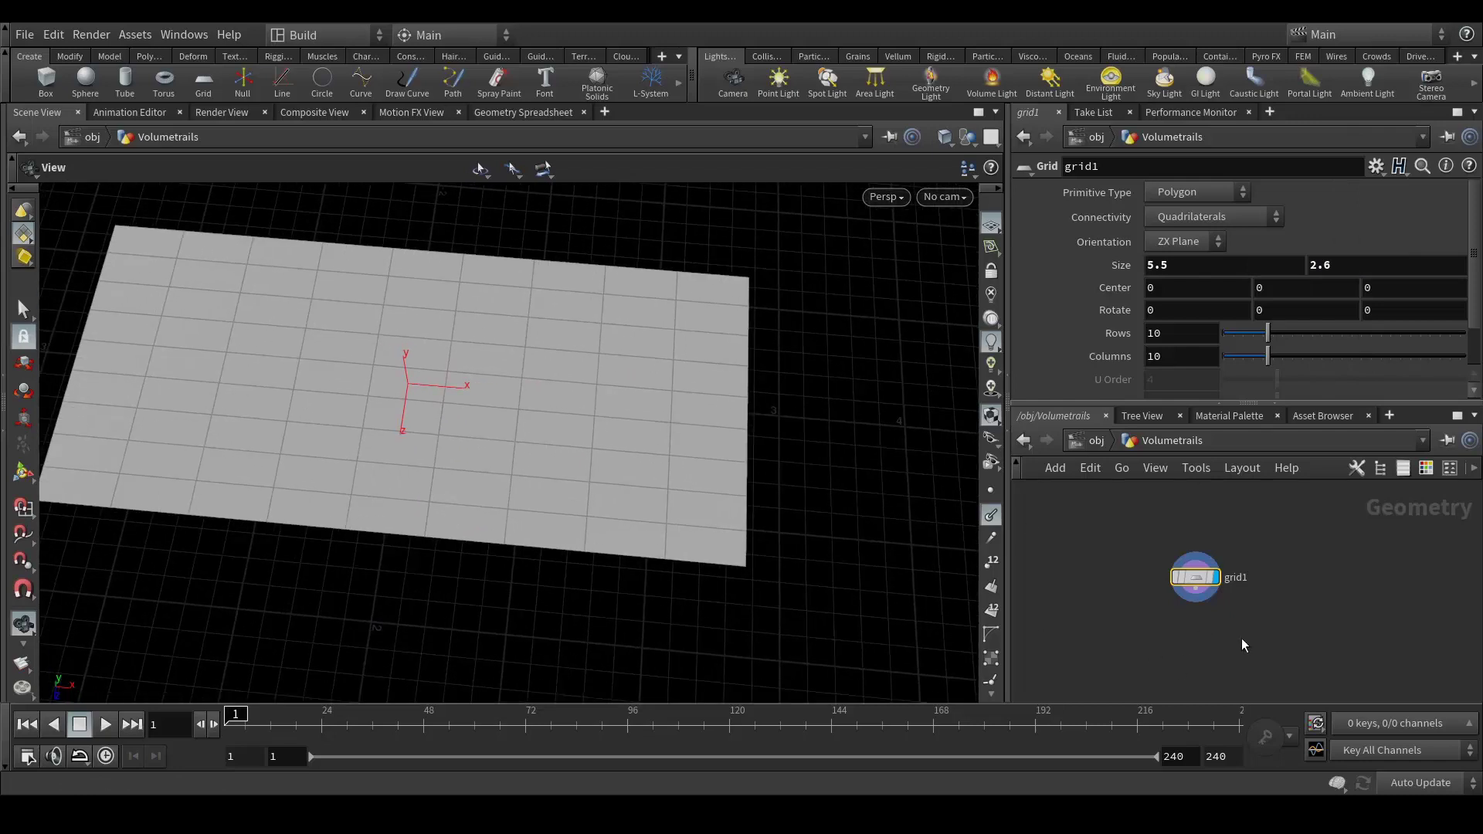
pyautogui.moveTo(1242, 645); pyautogui.dragTo(1203, 592, button='middle')
pyautogui.moveTo(1183, 568); pyautogui.dragTo(1185, 622)
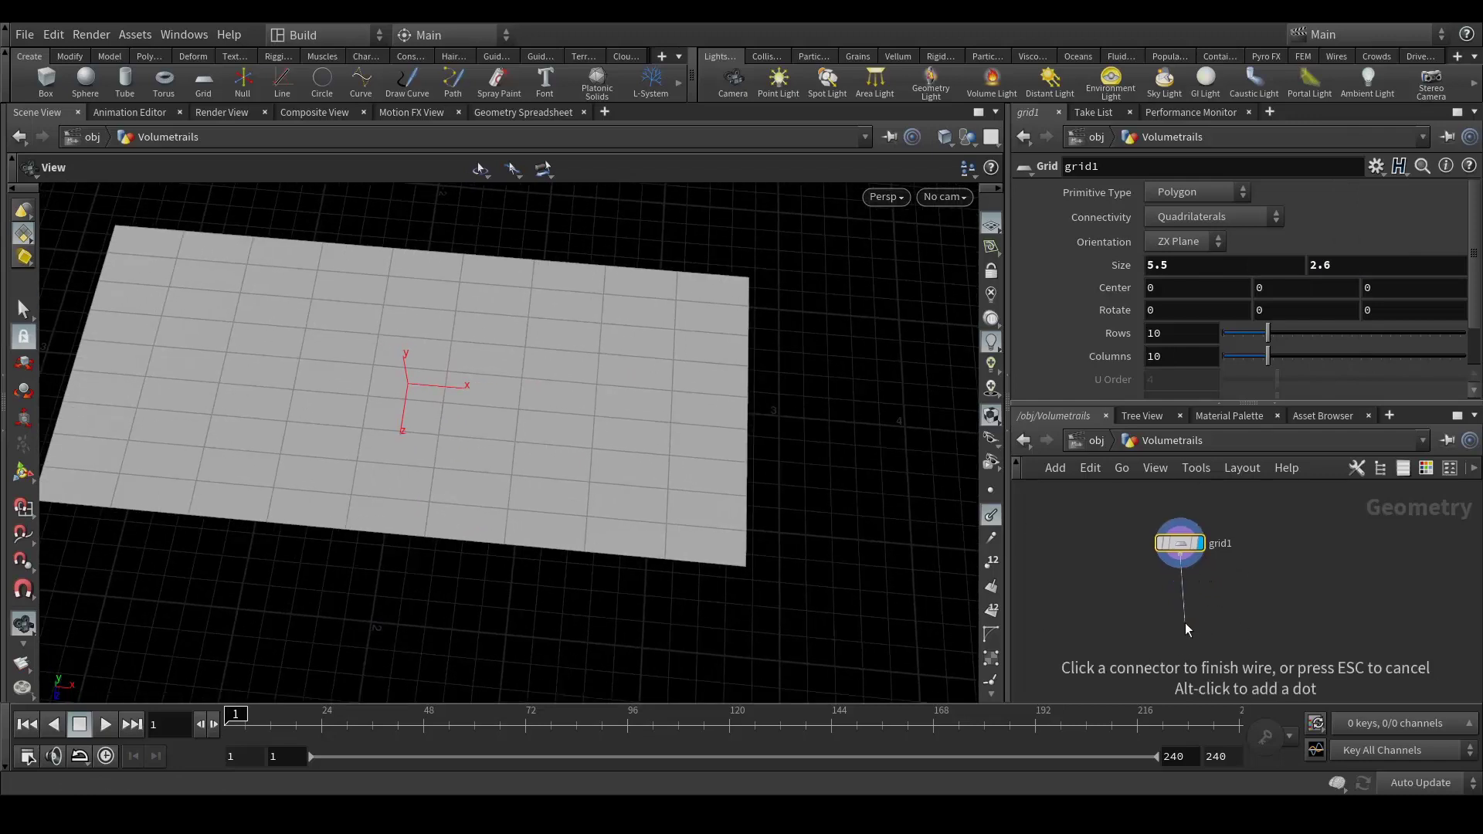
pyautogui.press('Tab')
pyautogui.write('subdivide')
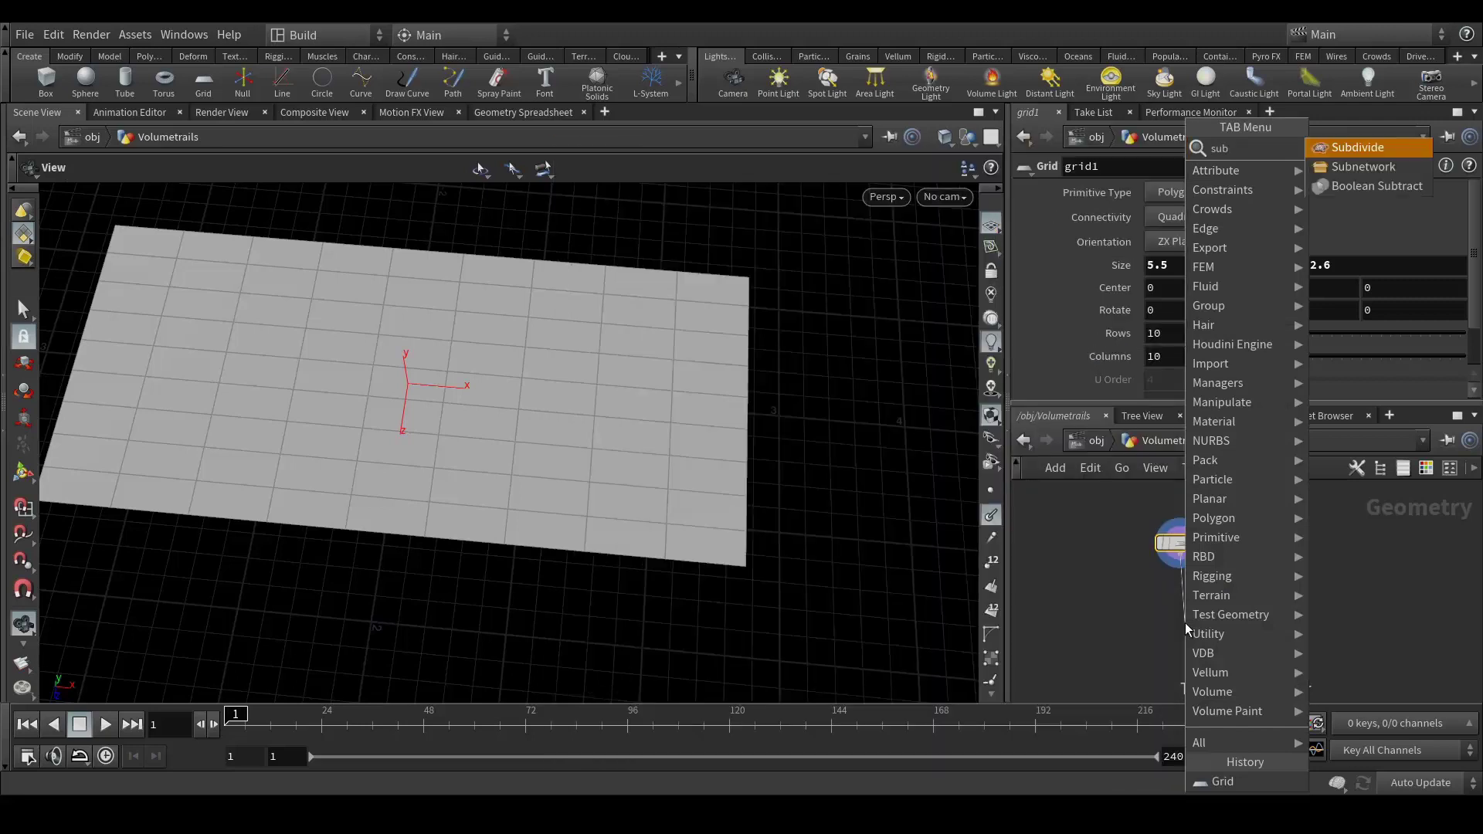
pyautogui.press('Return')
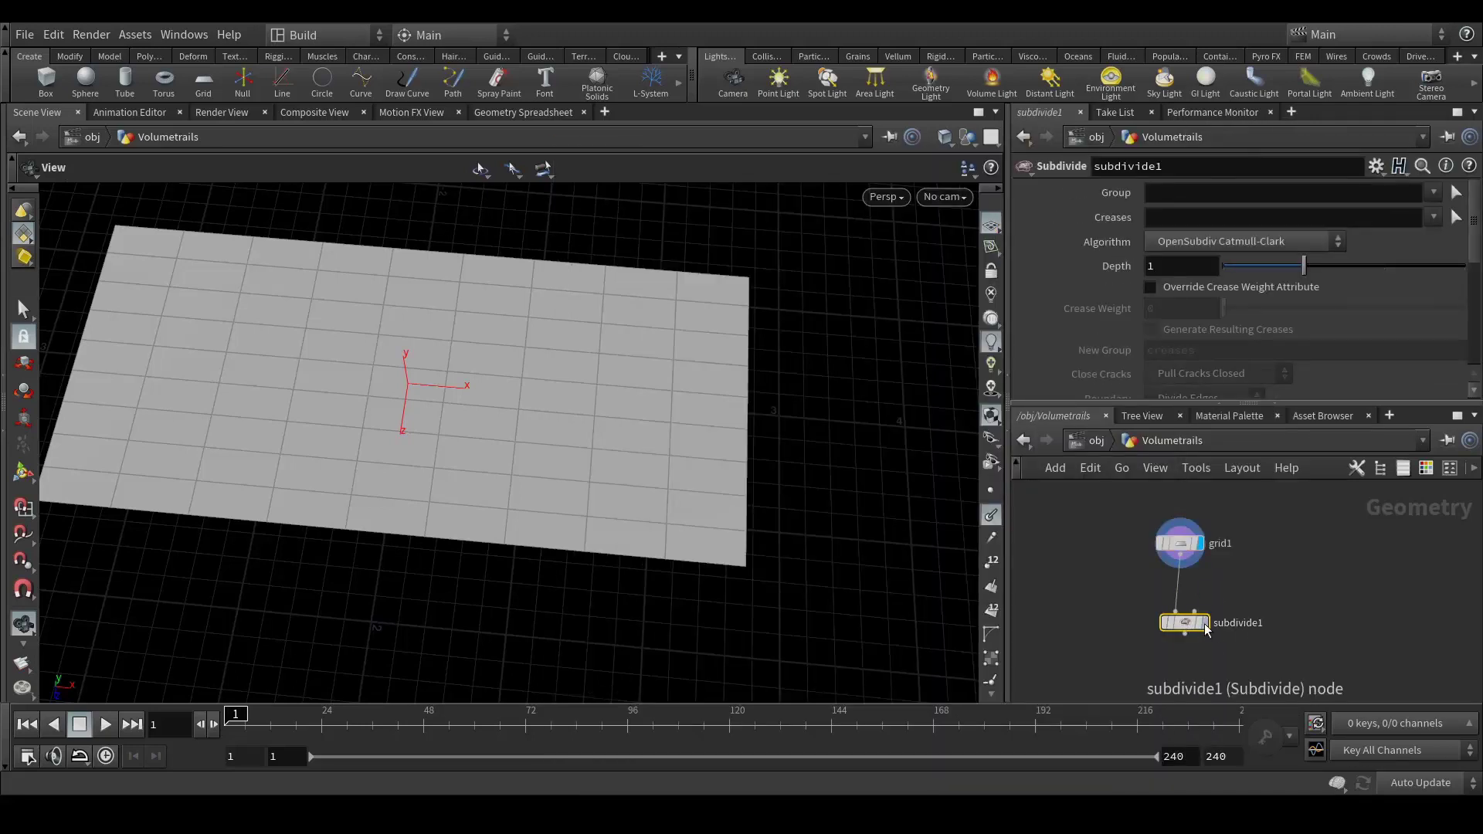
pyautogui.click(1213, 601)
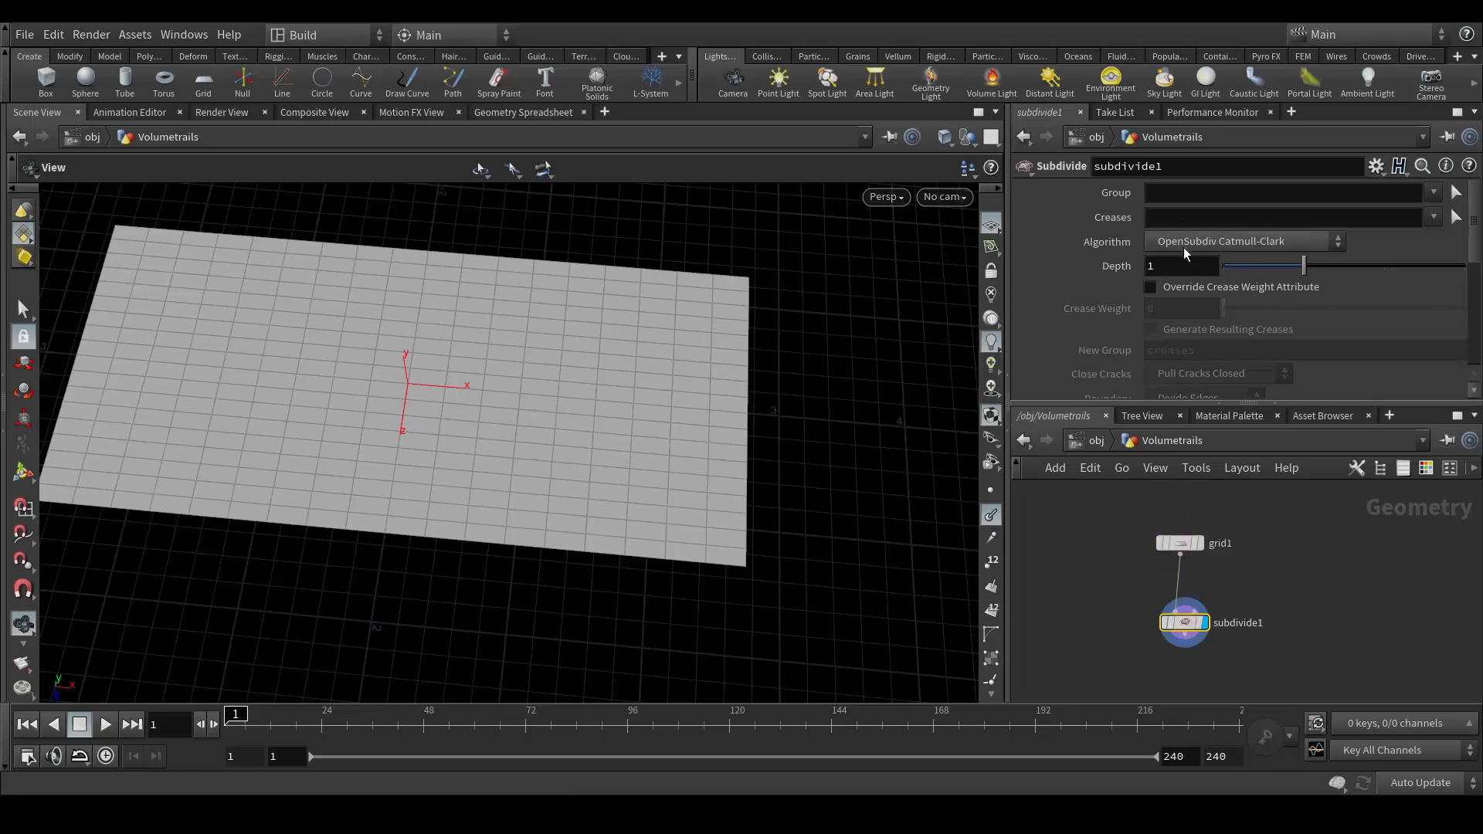
# - Set the Subdivide node's depth to 2
pyautogui.click(1158, 266)
pyautogui.write('2')
pyautogui.press('Return')
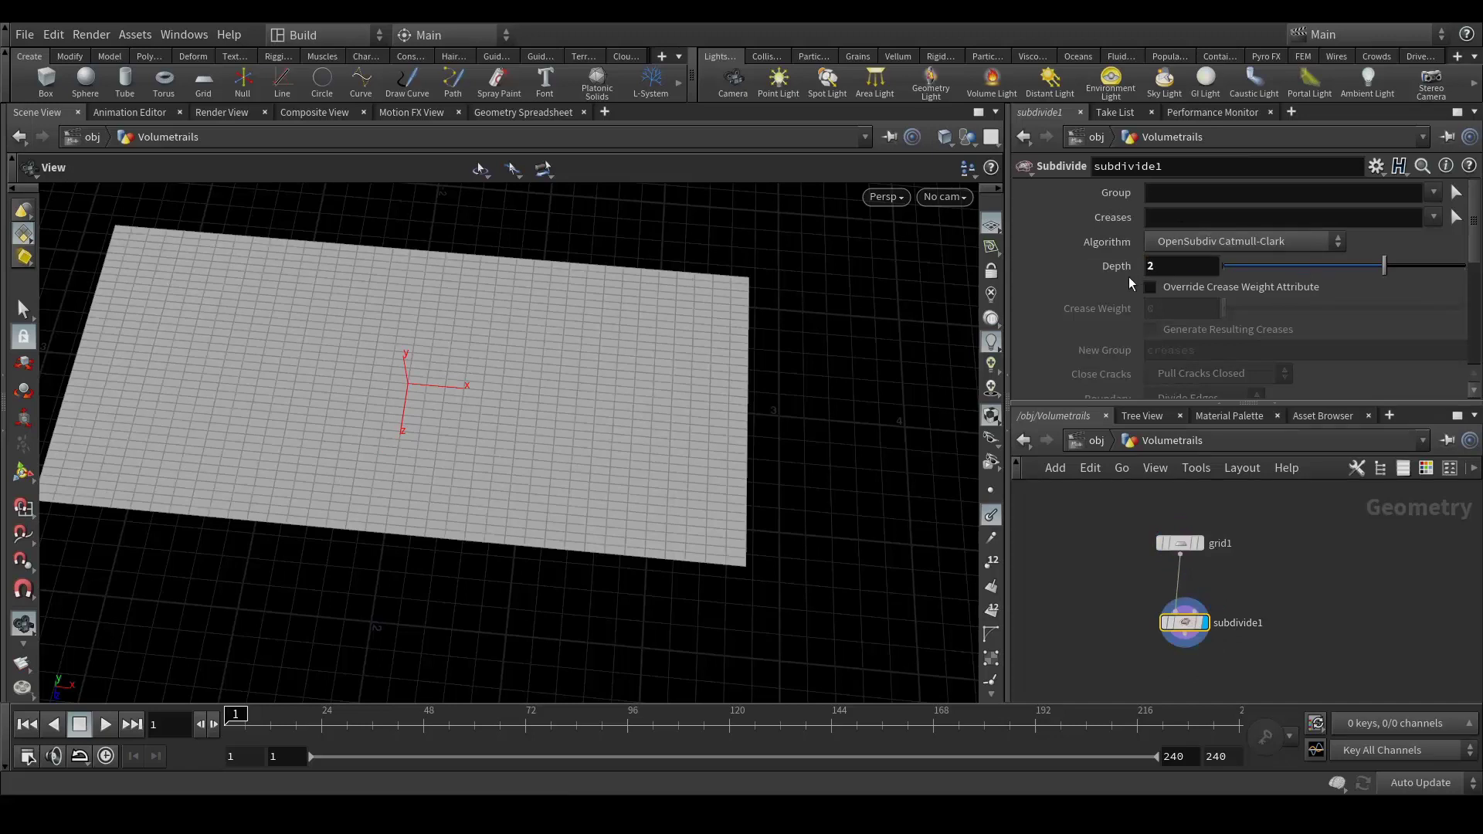
pyautogui.moveTo(735, 441); pyautogui.dragTo(761, 494)
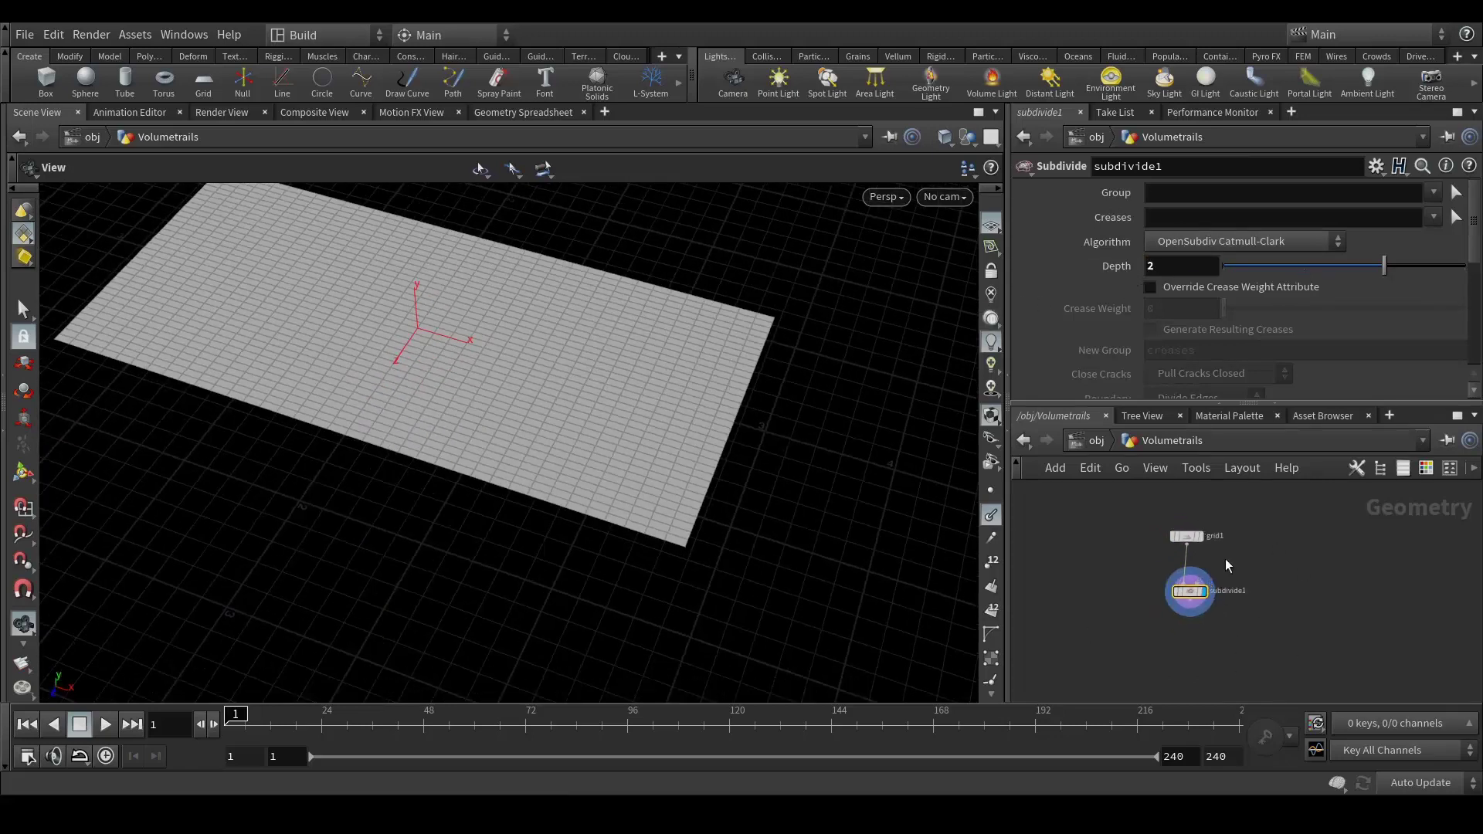
# - Add a Scatter node wired from the Subdivide node's output and display its points in the viewport
pyautogui.scroll(-3, 1252, 557)
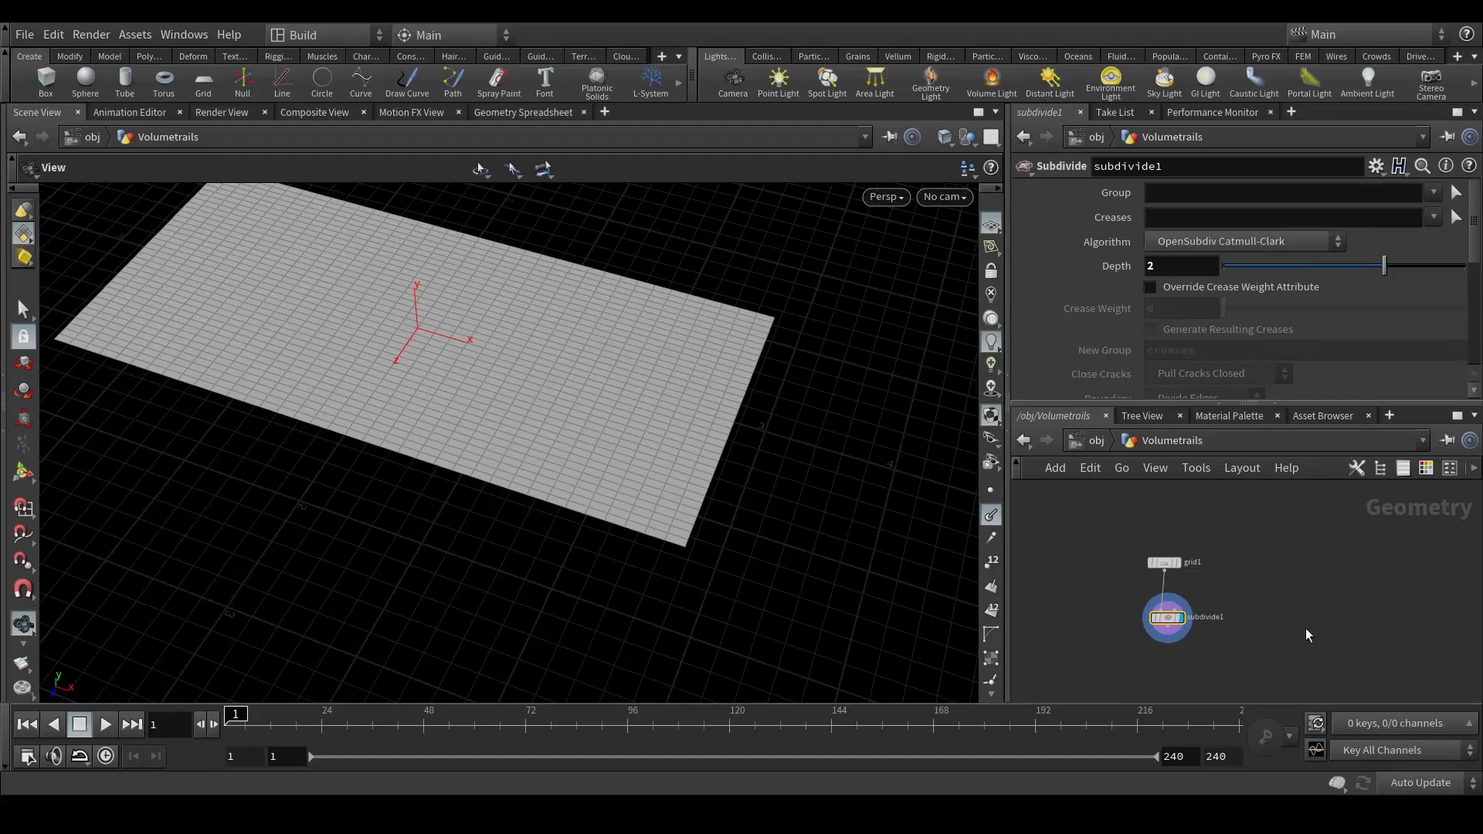
pyautogui.moveTo(1305, 636); pyautogui.dragTo(1199, 587, button='middle')
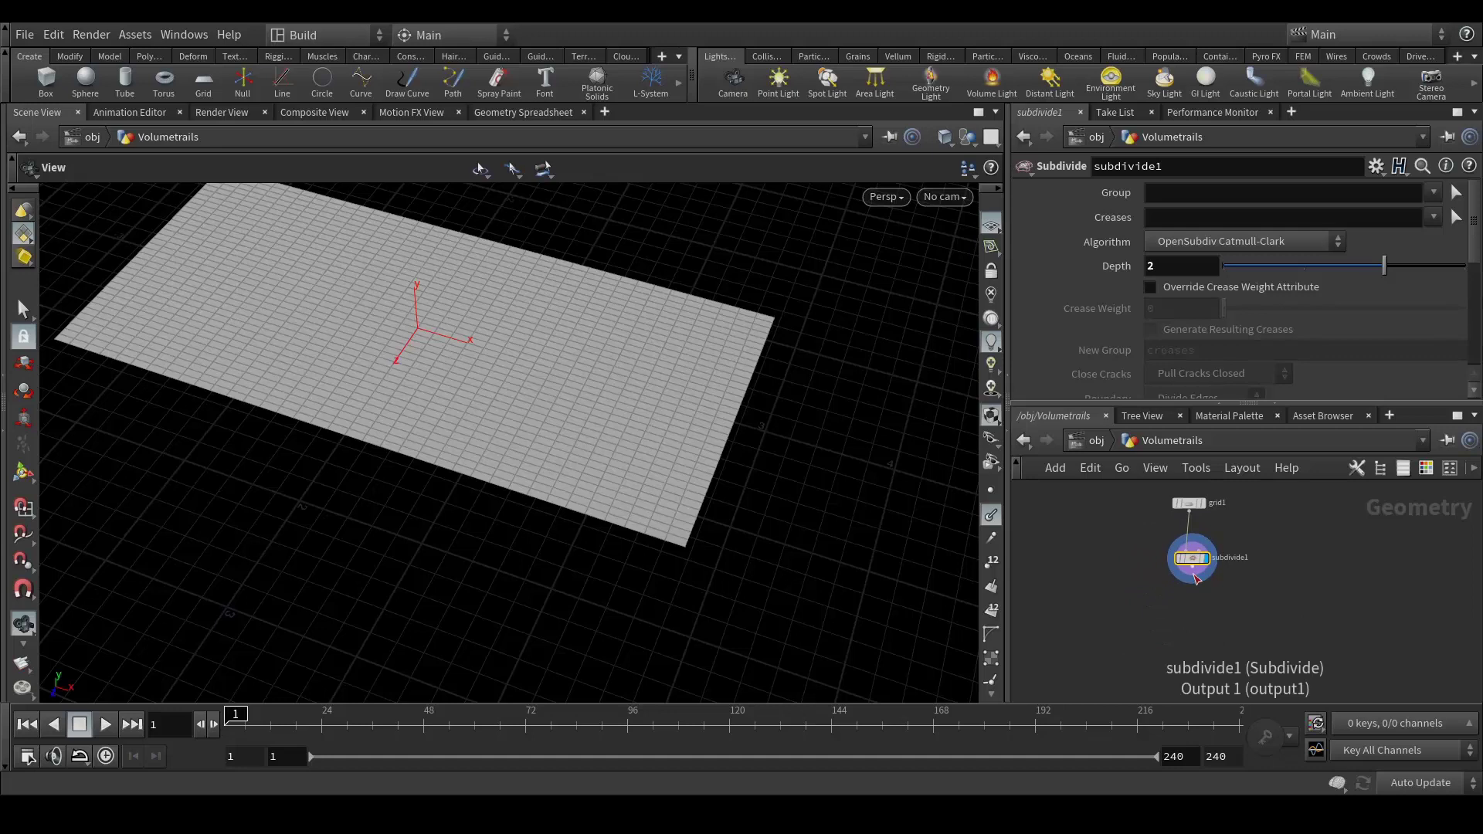
pyautogui.click(1196, 577)
pyautogui.press('Tab')
pyautogui.write('sac')
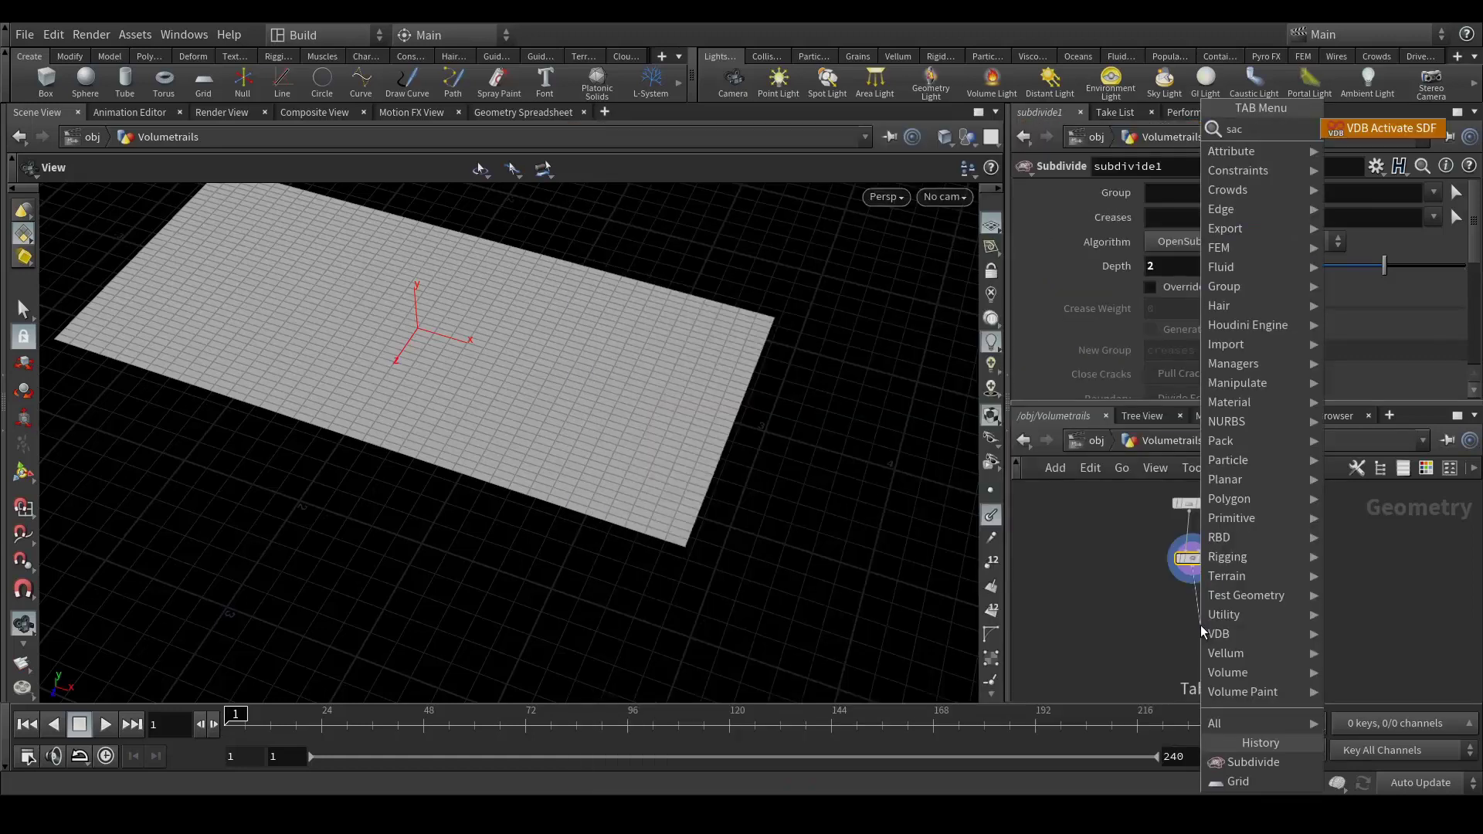
pyautogui.write('tta')
pyautogui.press('BackSpace')
pyautogui.press('BackSpace')
pyautogui.press('BackSpace')
pyautogui.press('BackSpace')
pyautogui.press('BackSpace')
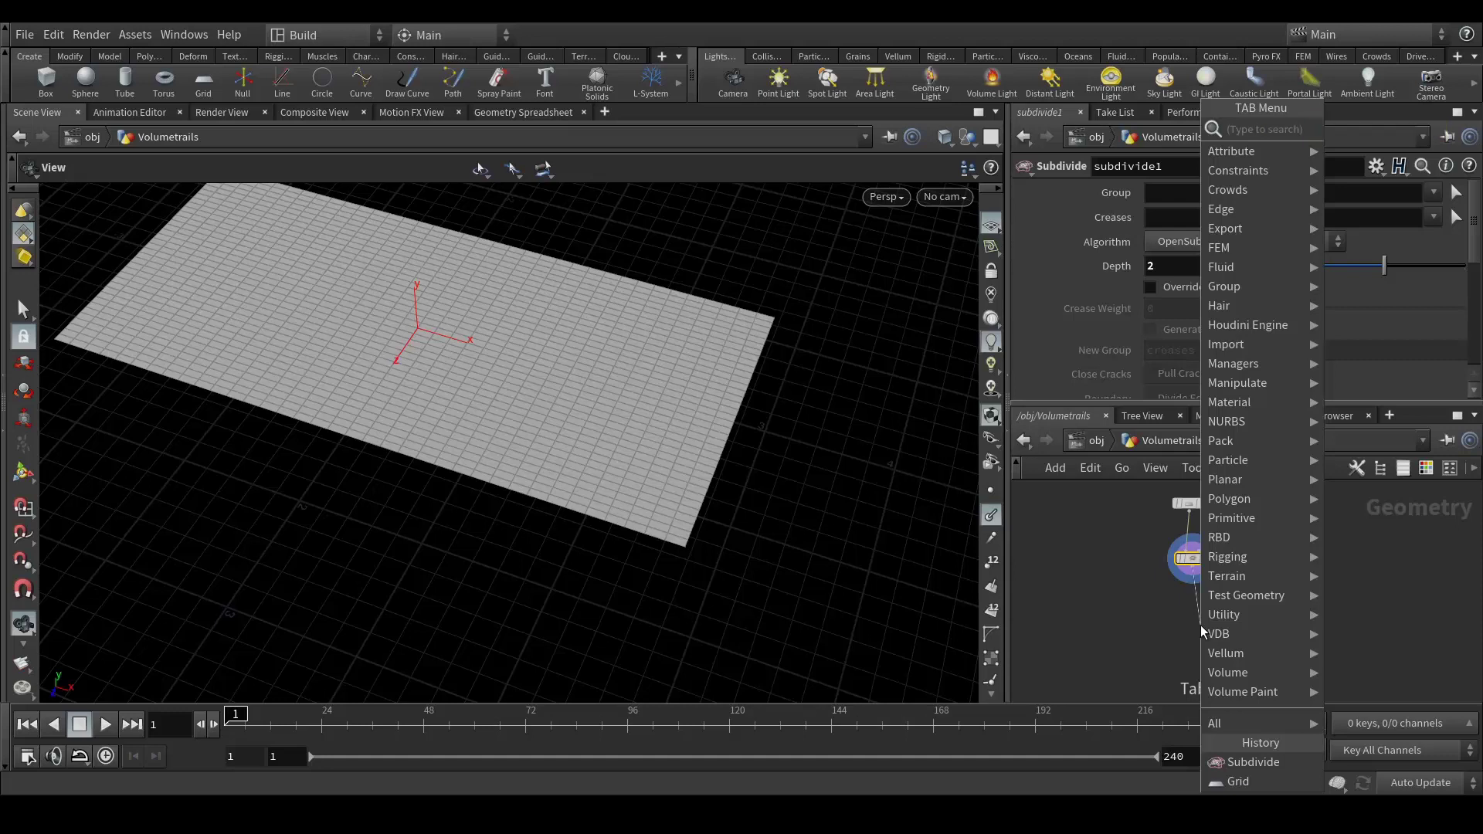
pyautogui.write('sca')
pyautogui.press('Return')
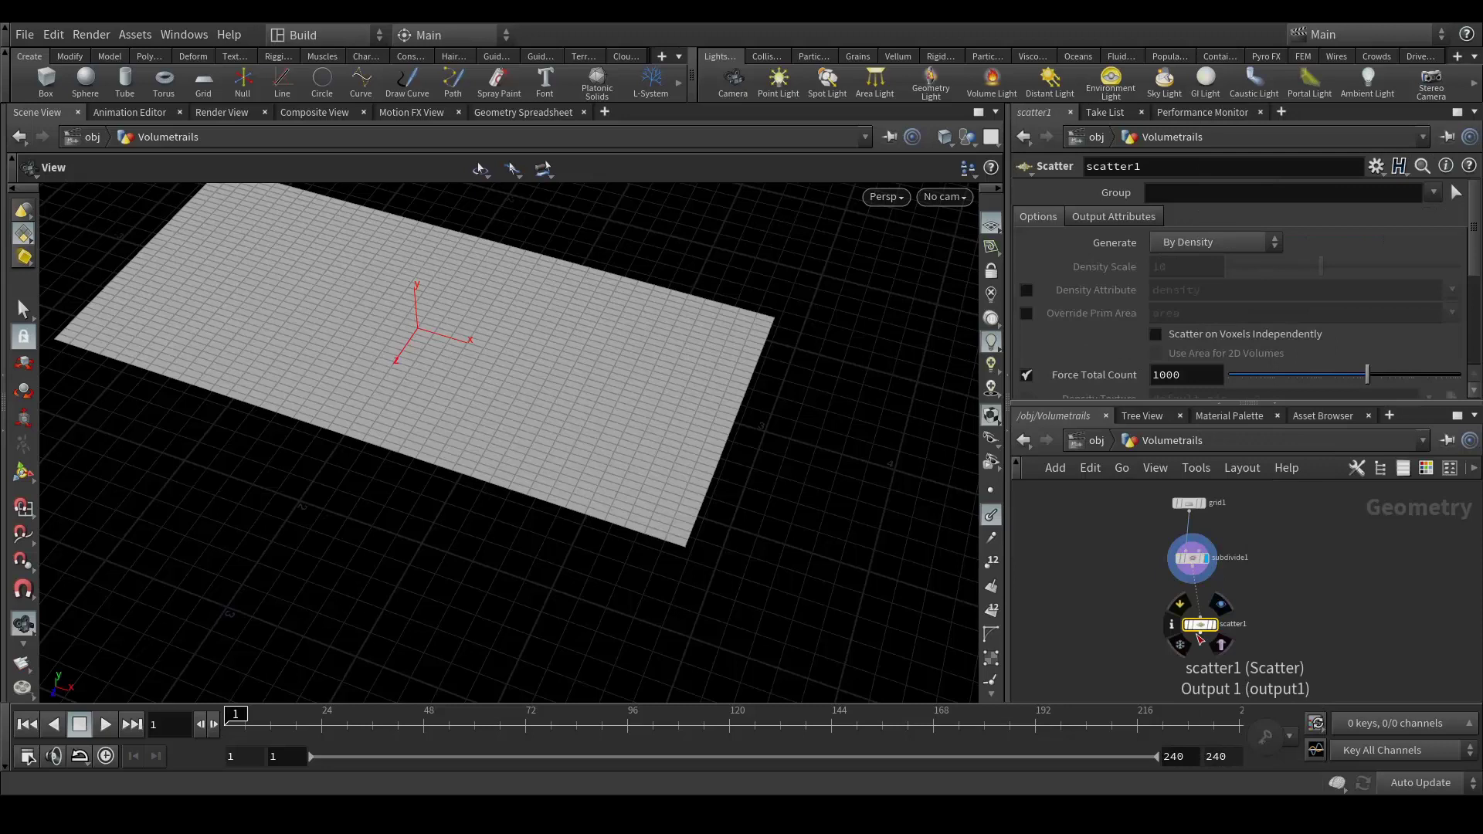
pyautogui.click(1233, 626)
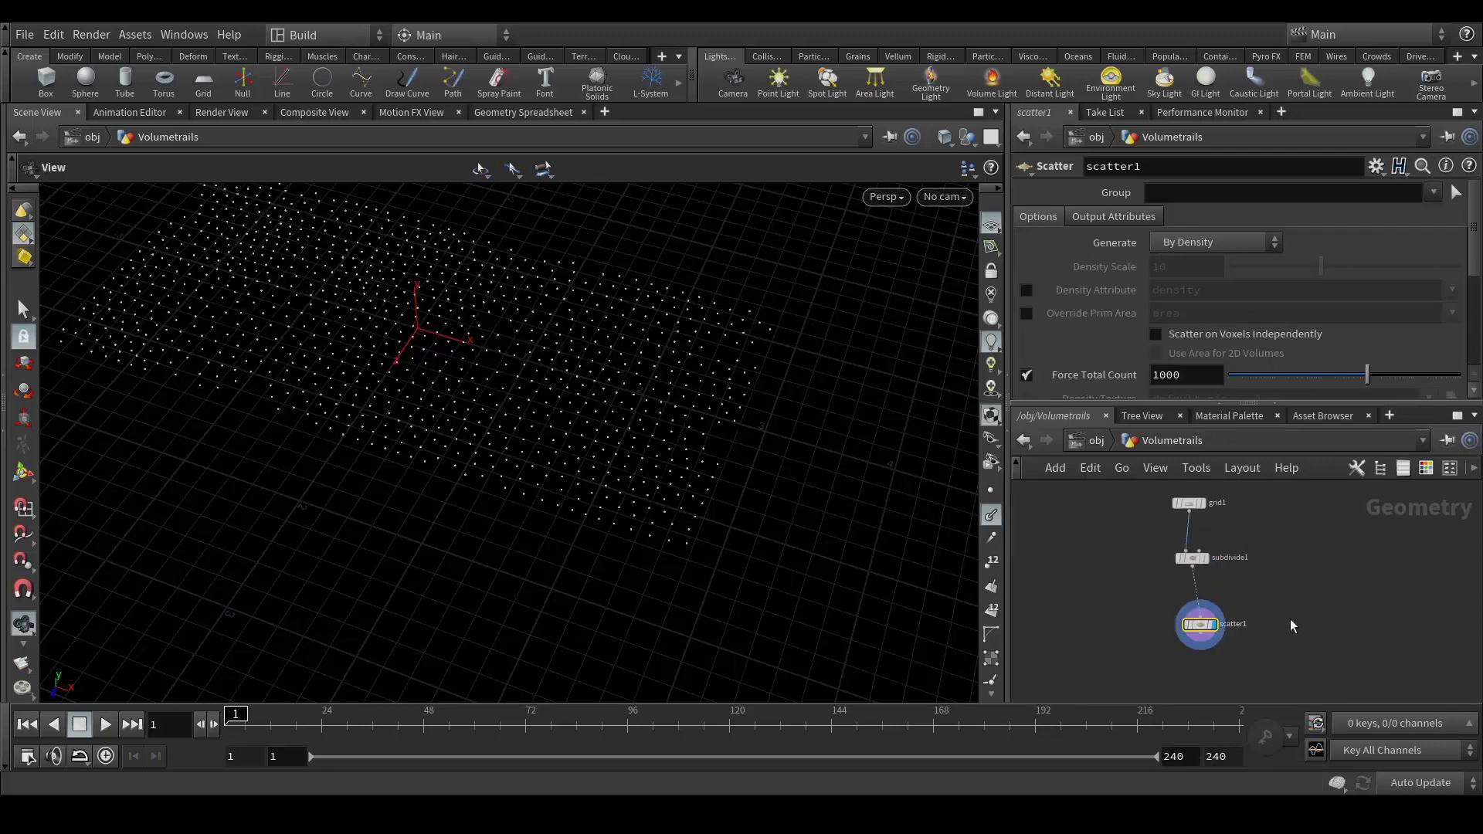
pyautogui.scroll(3, 1248, 610)
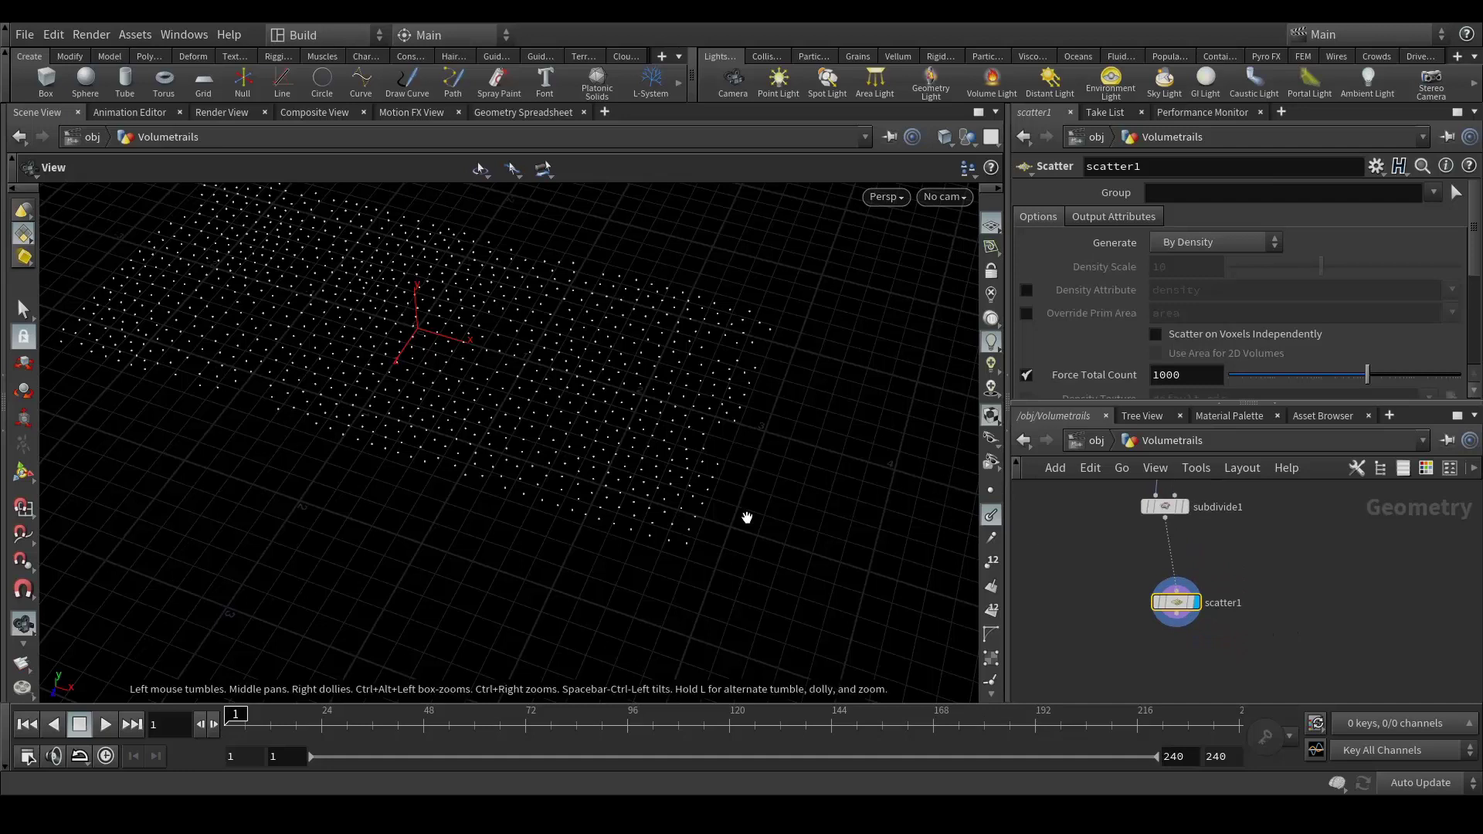
pyautogui.moveTo(1344, 563); pyautogui.dragTo(1294, 570, button='middle')
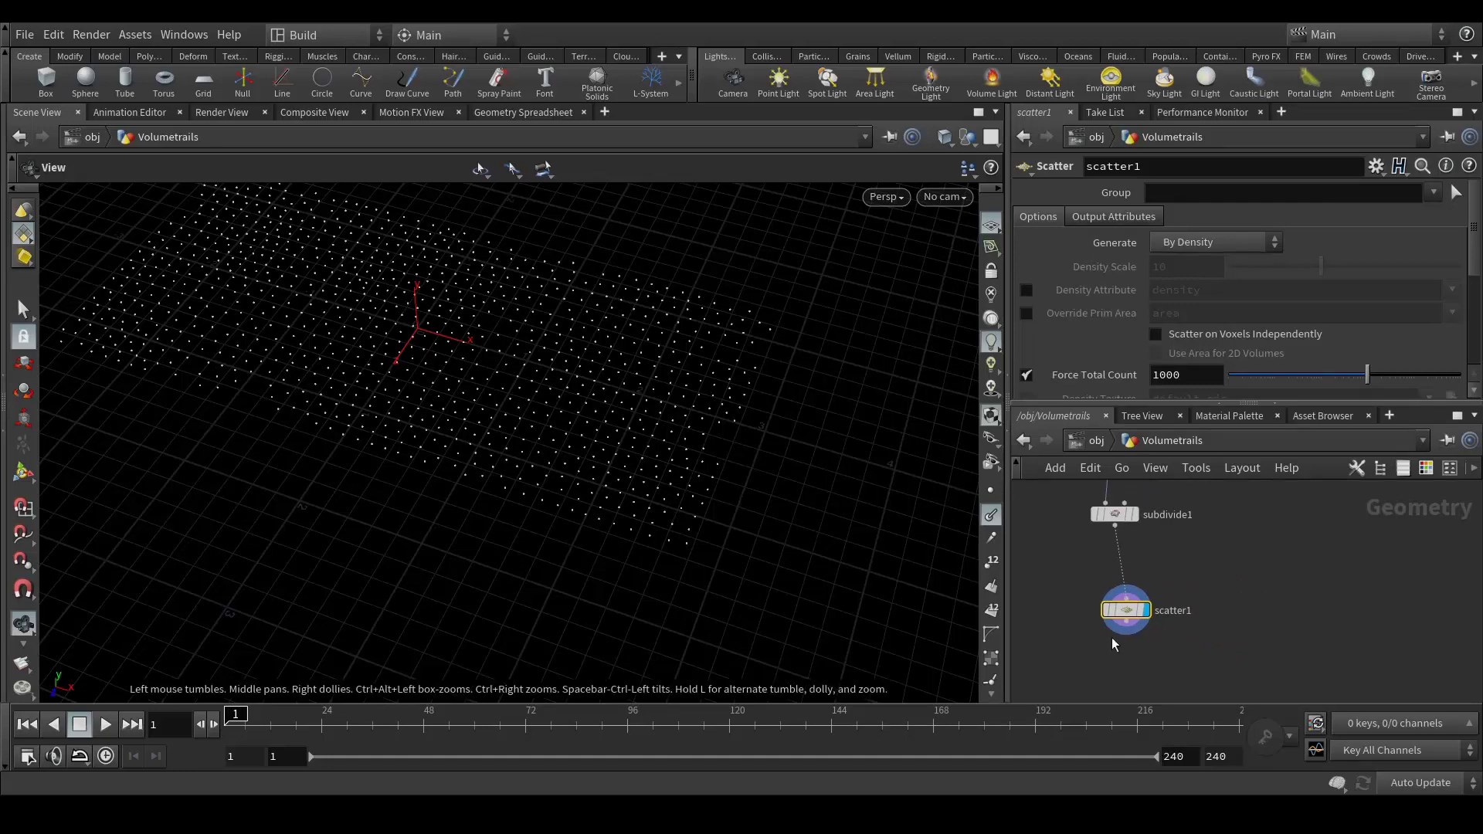
pyautogui.moveTo(1202, 620); pyautogui.dragTo(1232, 596, button='middle')
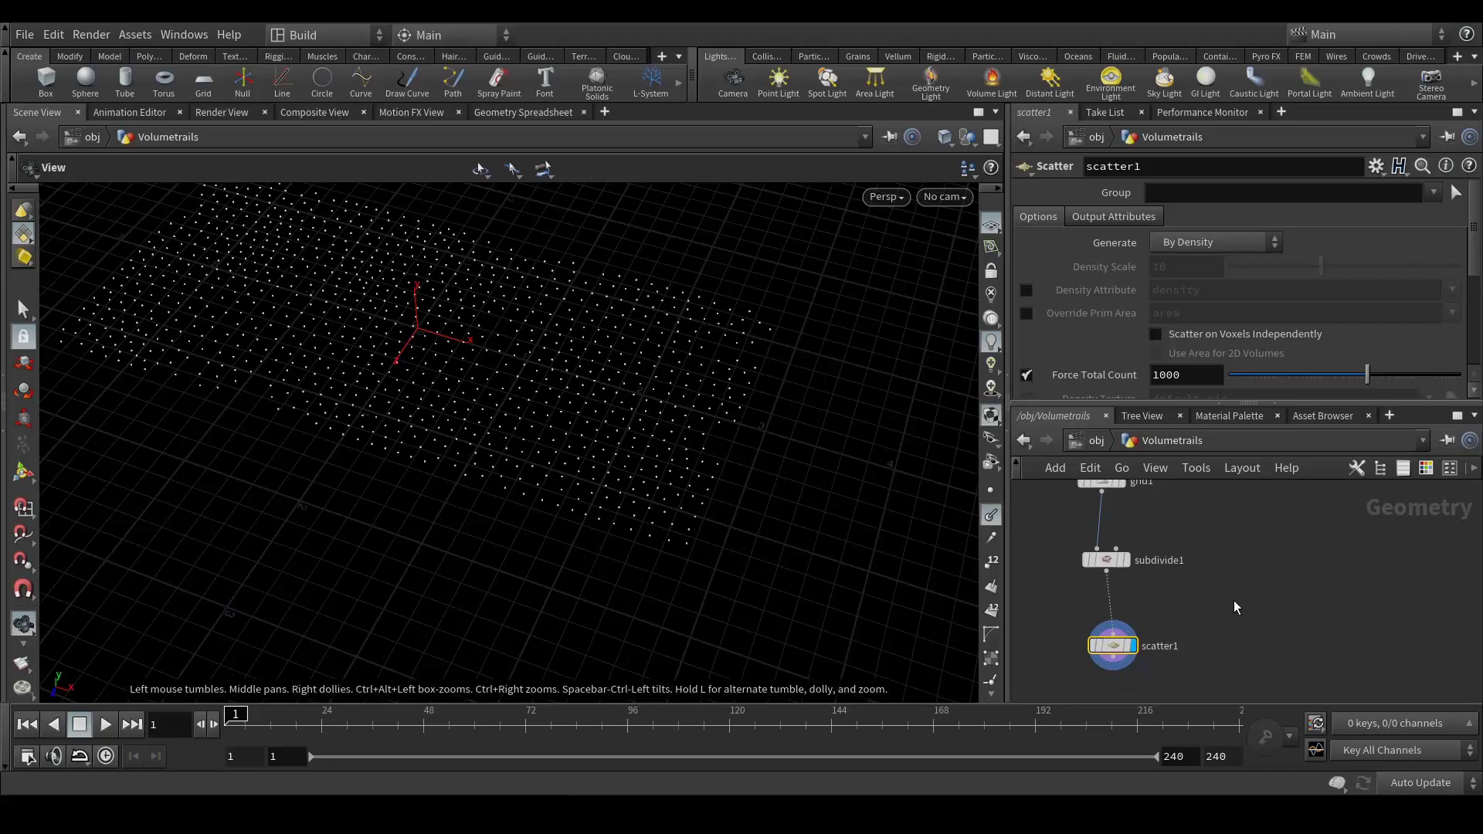
# - Add a Volume node beside the scatter chain and place it level with the Subdivide node
pyautogui.moveTo(1230, 610); pyautogui.dragTo(1258, 569, button='middle')
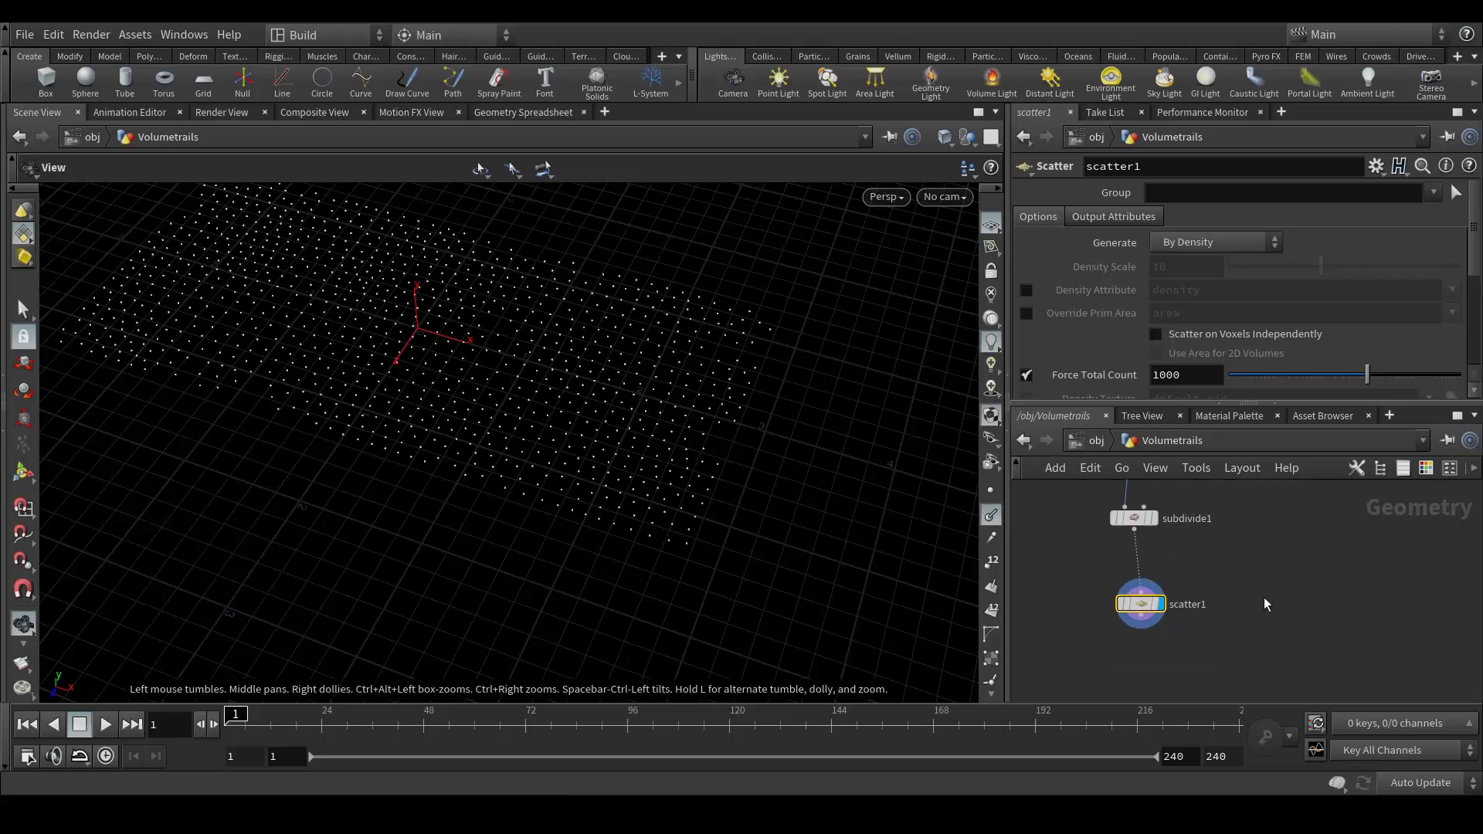
pyautogui.moveTo(1279, 582); pyautogui.dragTo(1245, 590, button='middle')
pyautogui.press('Tab')
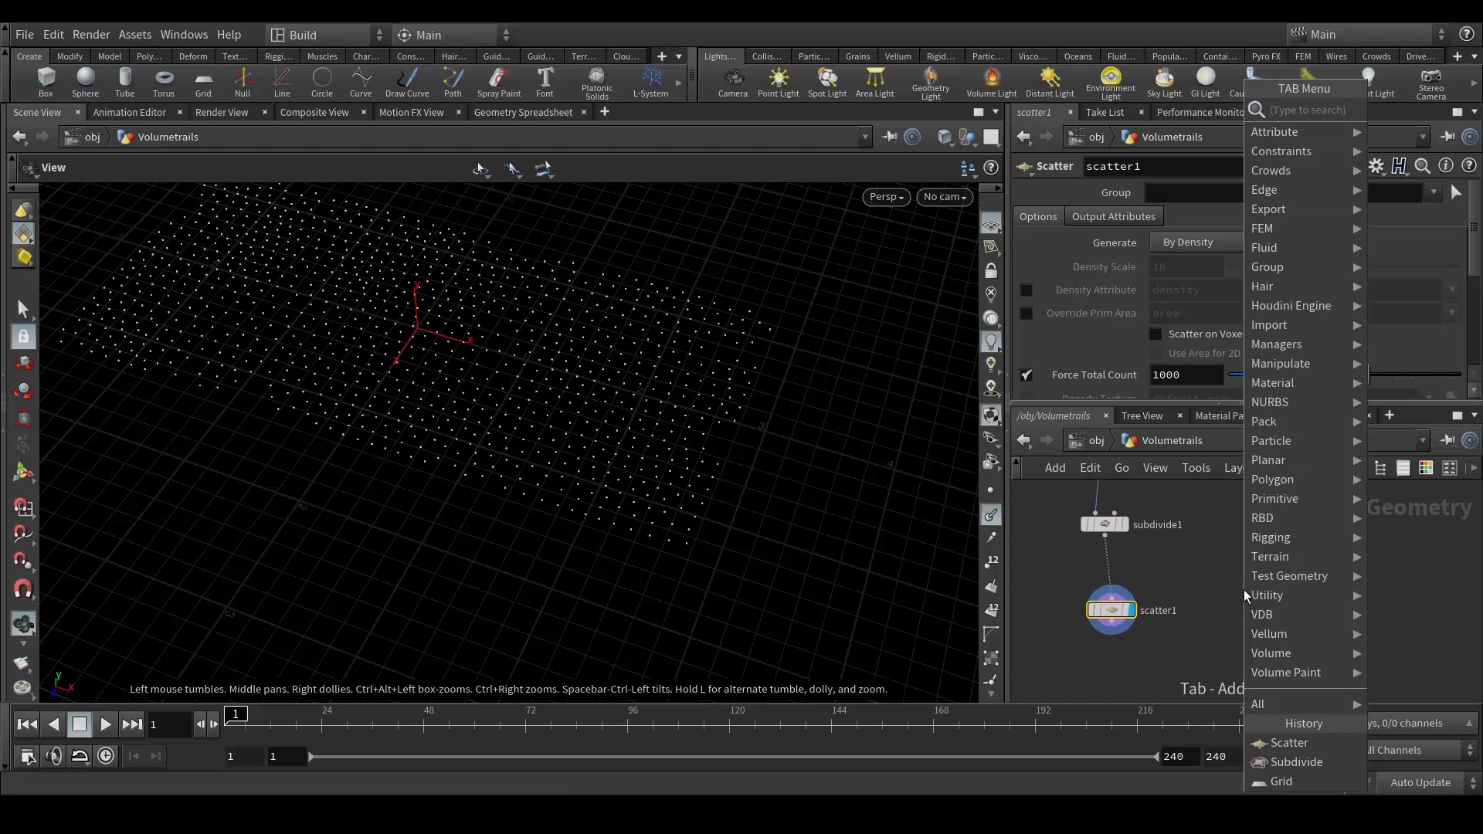
pyautogui.write('vol')
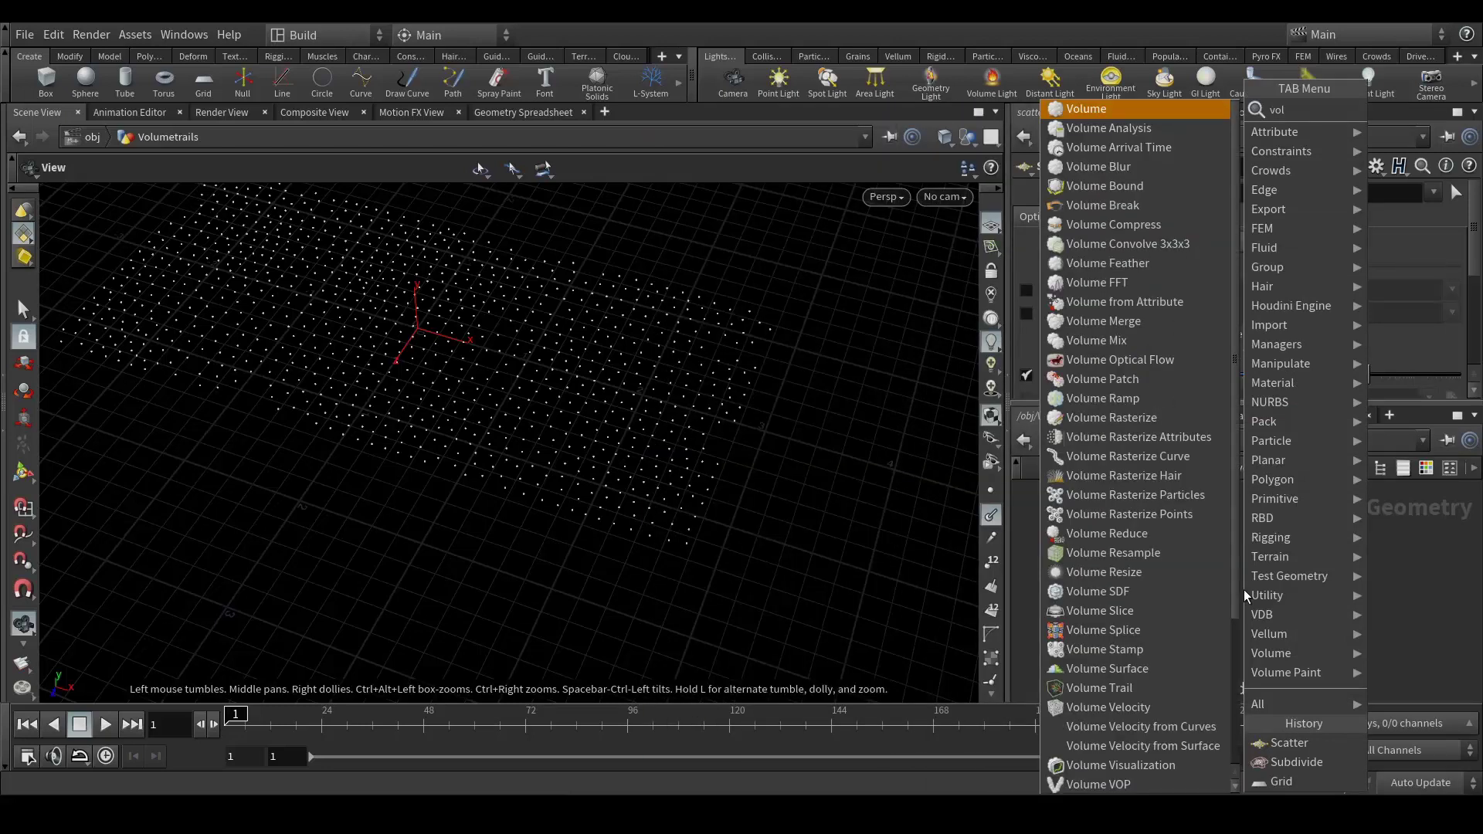
pyautogui.press('Return')
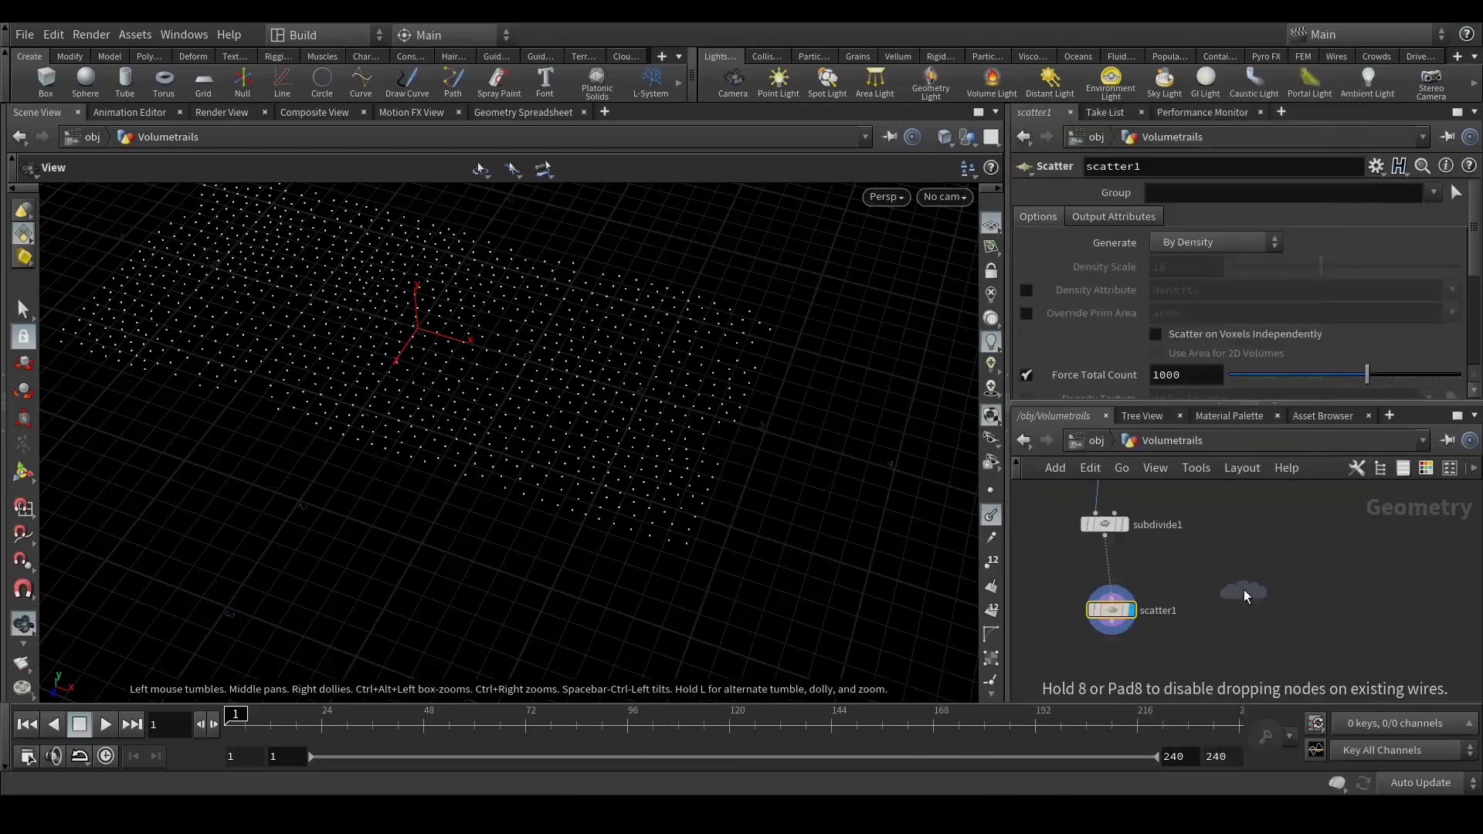
pyautogui.click(1243, 590)
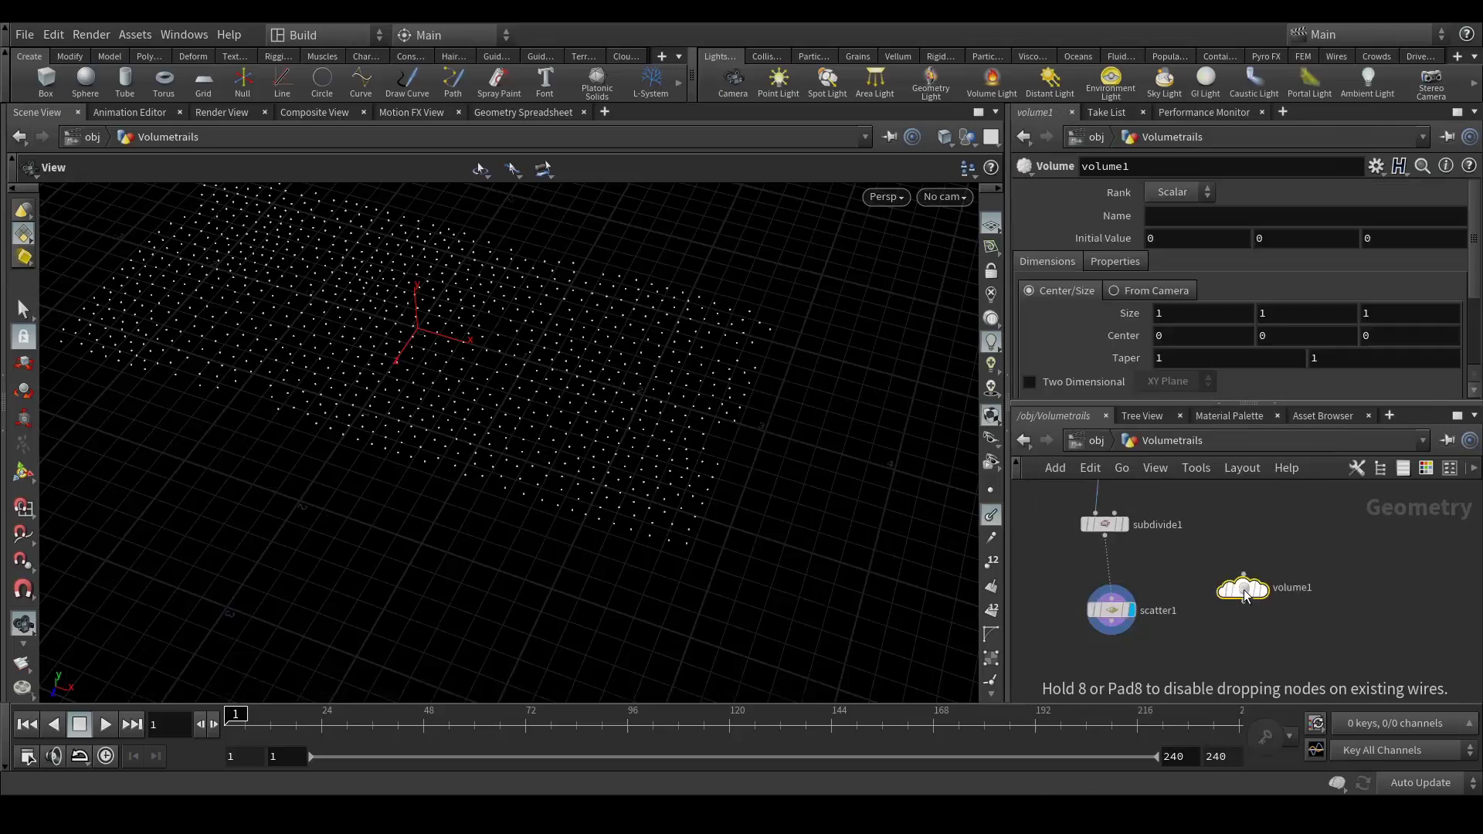
pyautogui.moveTo(1244, 584)
pyautogui.moveTo(1243, 586); pyautogui.dragTo(1275, 523)
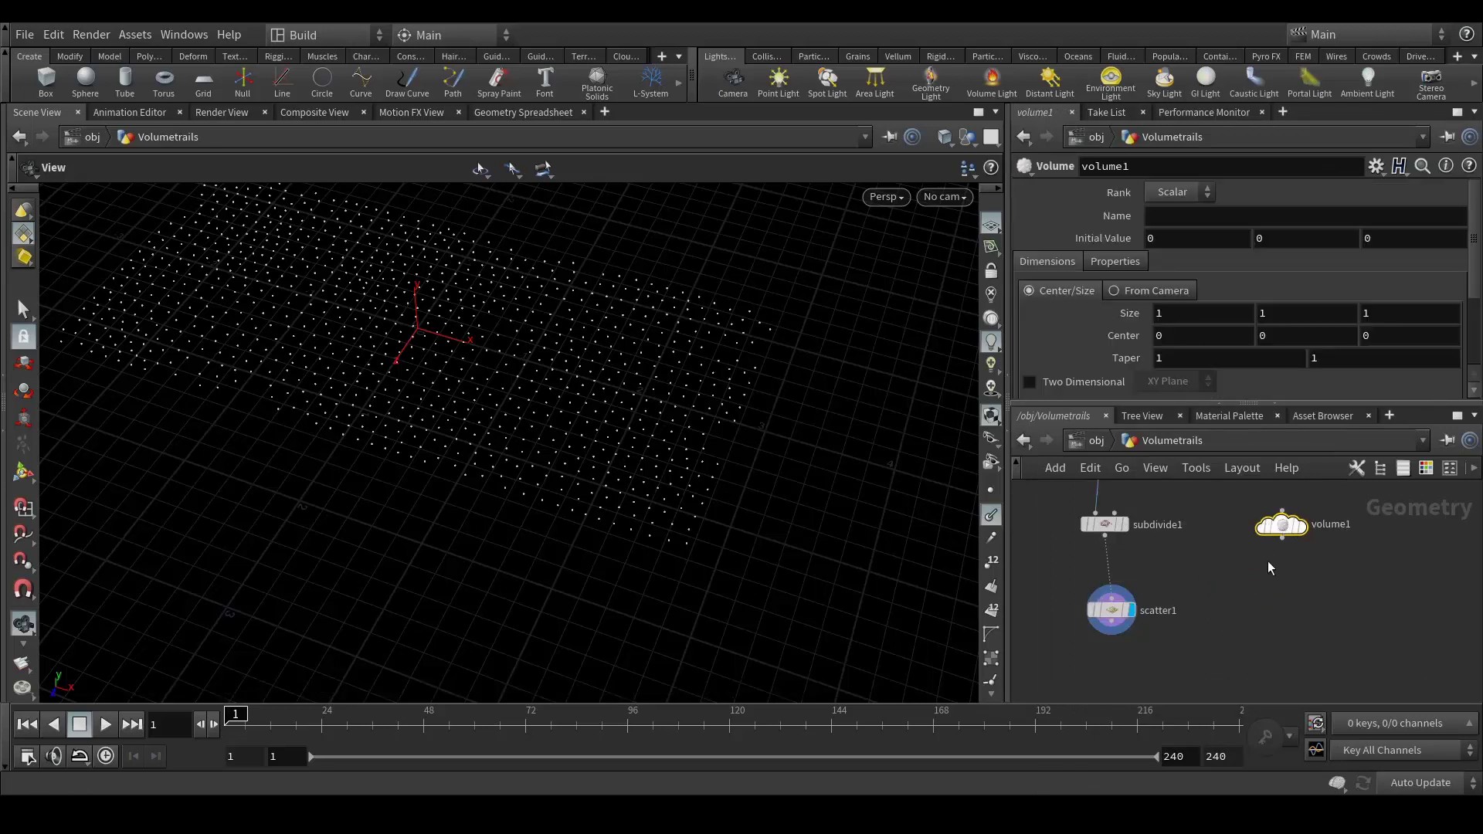
# - Add a Volume VOP node below the Volume node, wired from the Volume node's output
pyautogui.press('Tab')
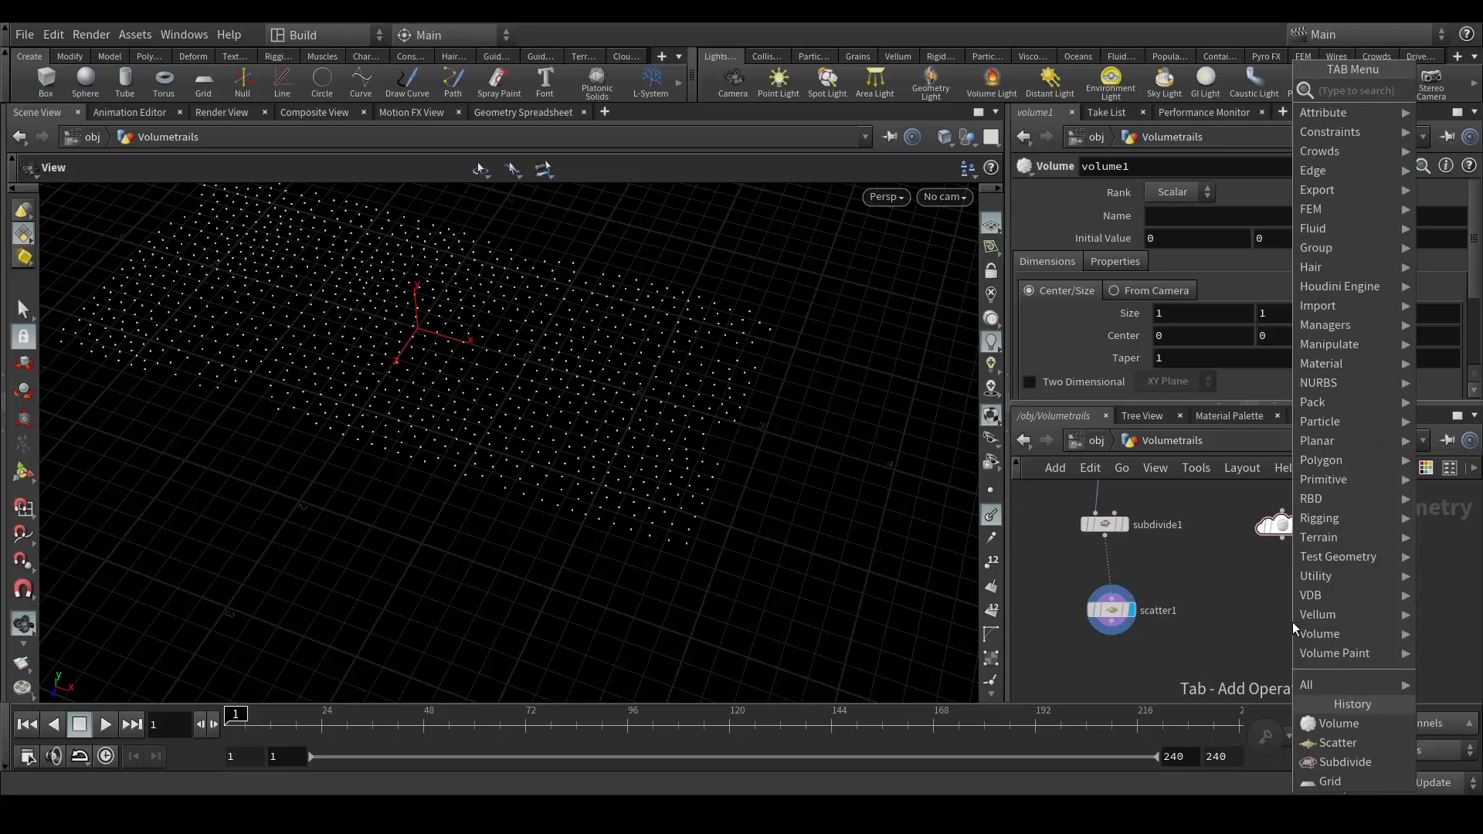
pyautogui.write('volume')
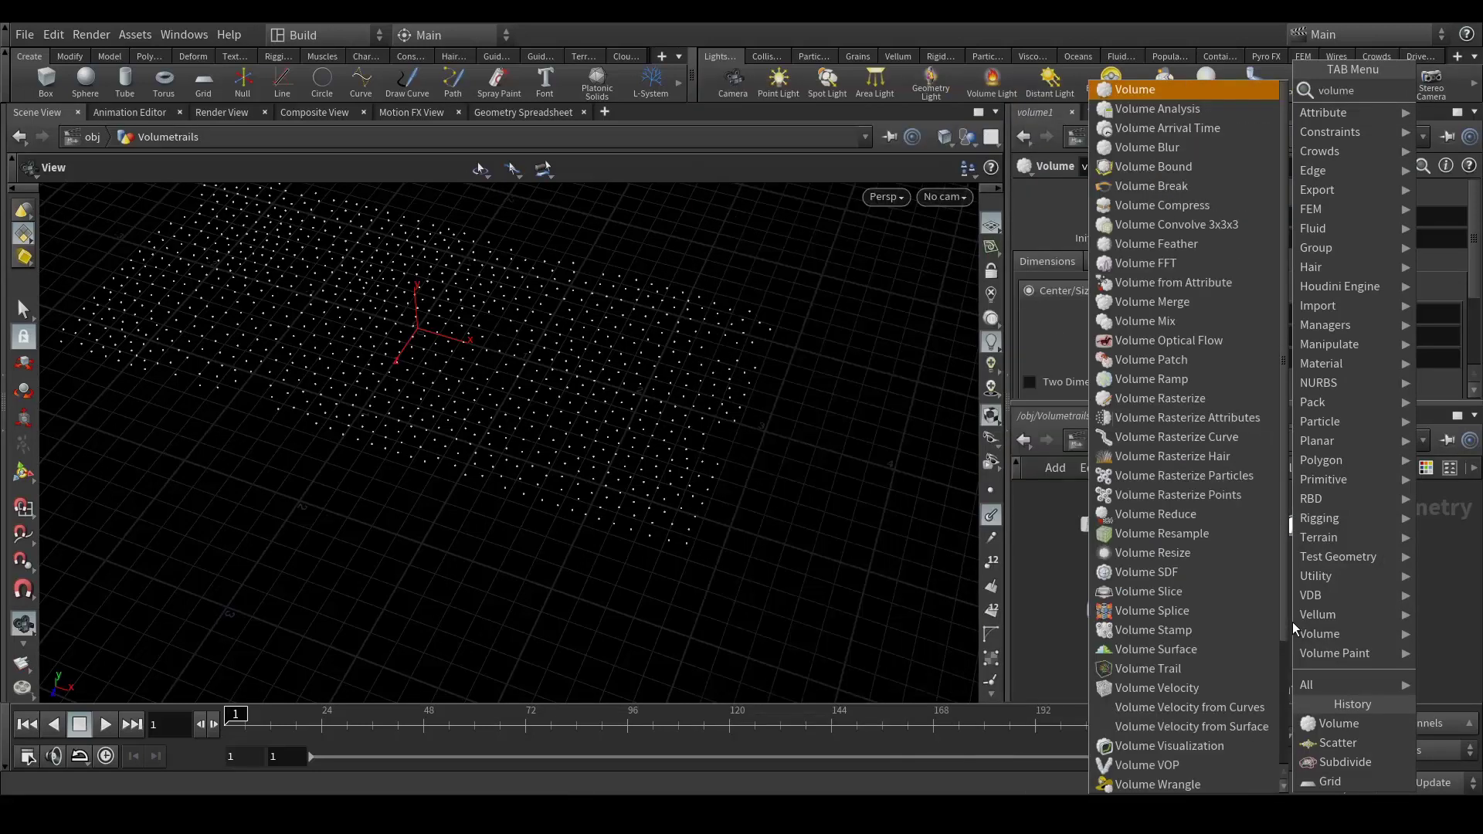
pyautogui.press('Return')
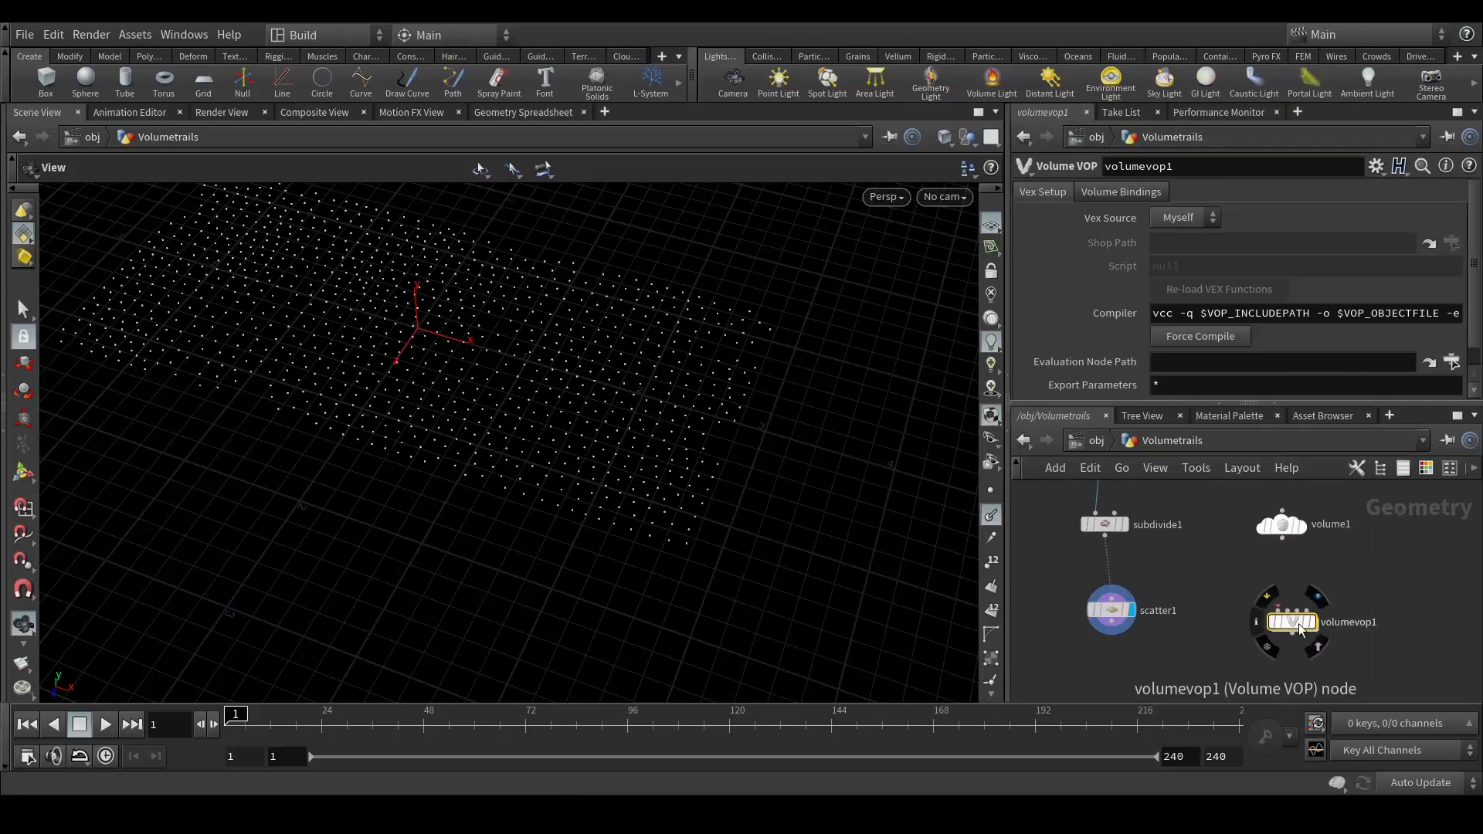
pyautogui.click(1295, 601)
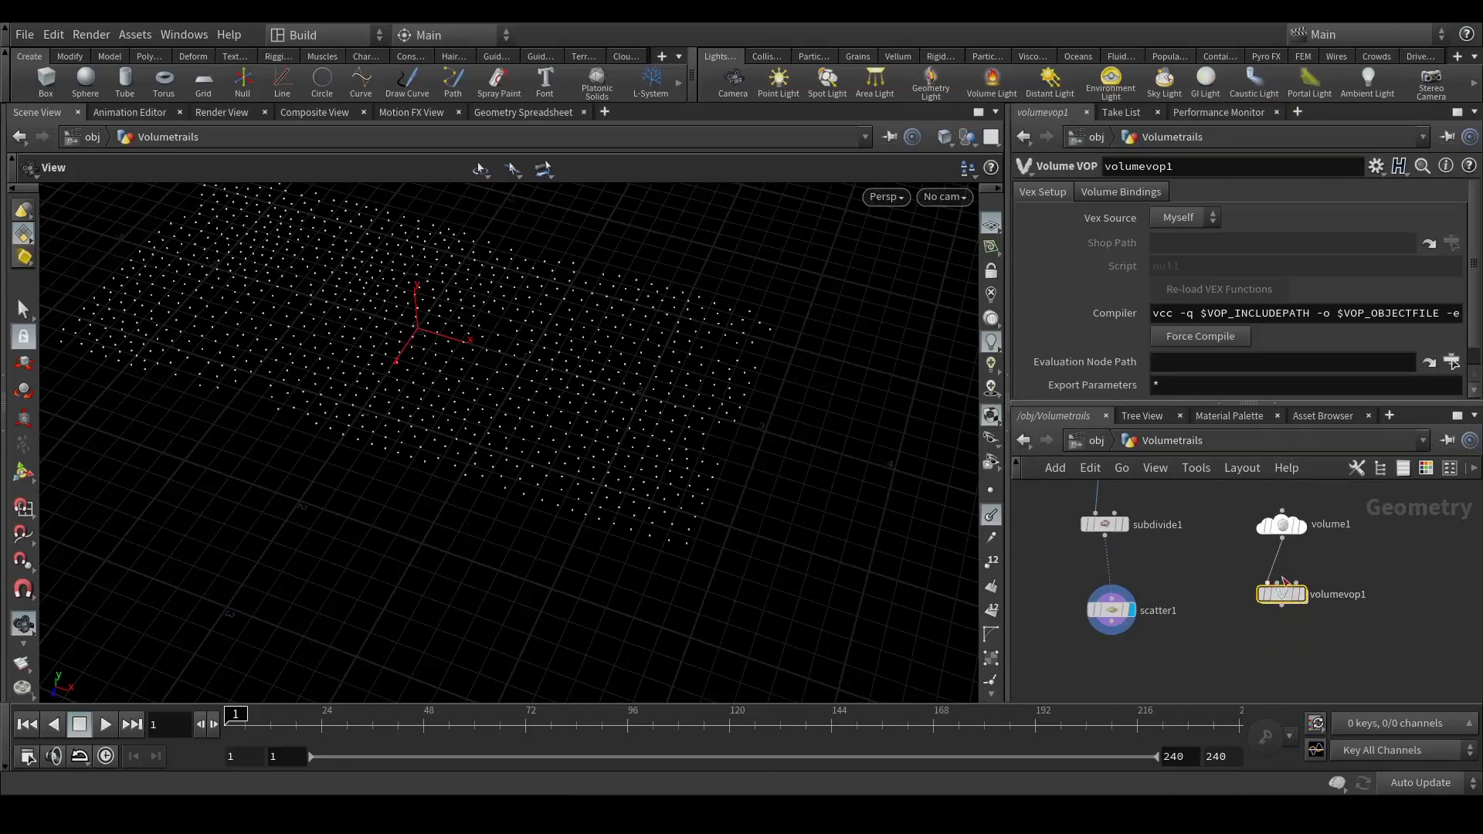
# - Set the Volume node's rank to Vector and its name to vel
pyautogui.scroll(3, 1309, 559)
pyautogui.click(1273, 545)
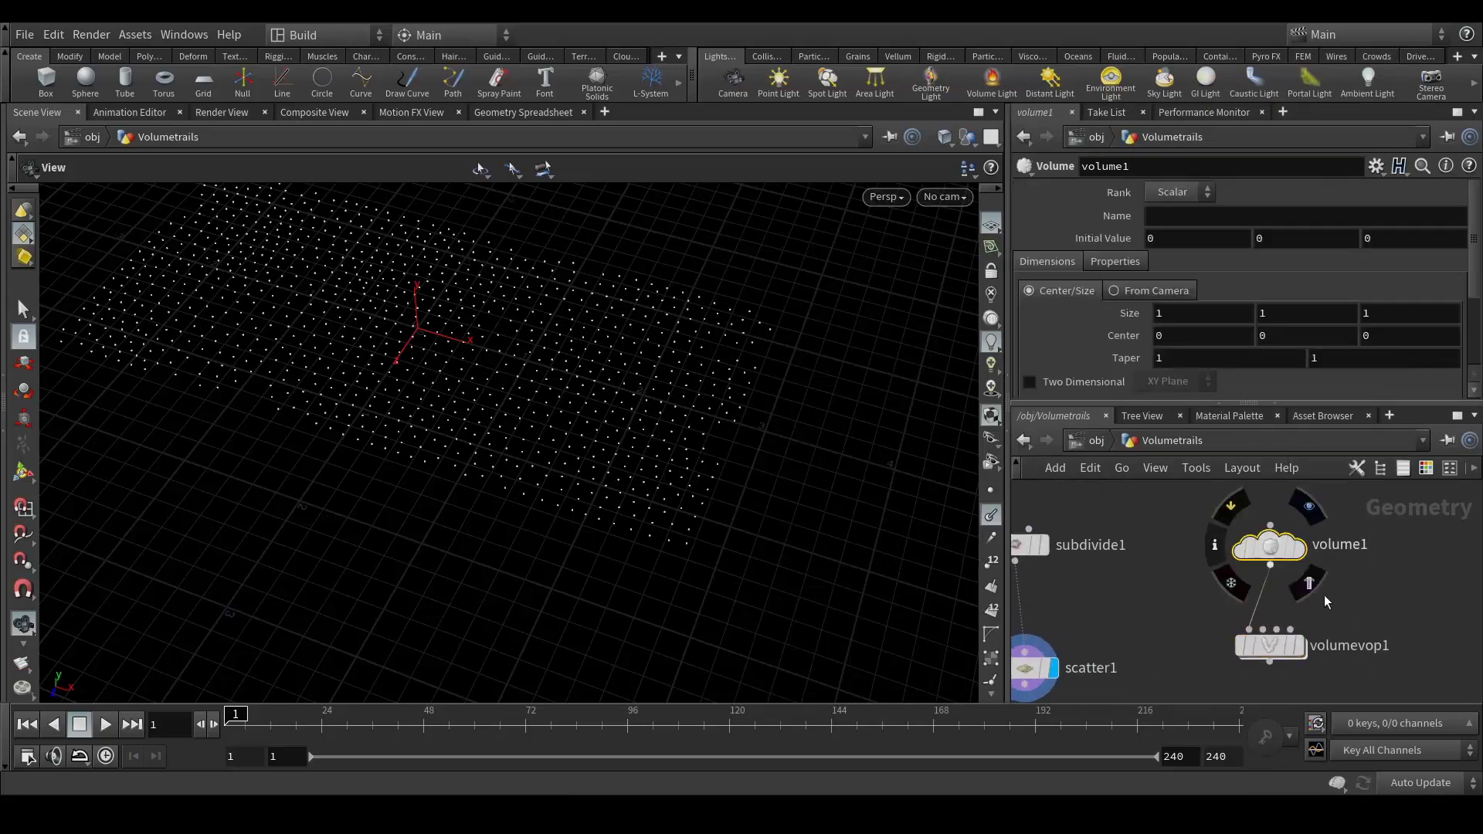
pyautogui.click(1175, 193)
pyautogui.click(1170, 216)
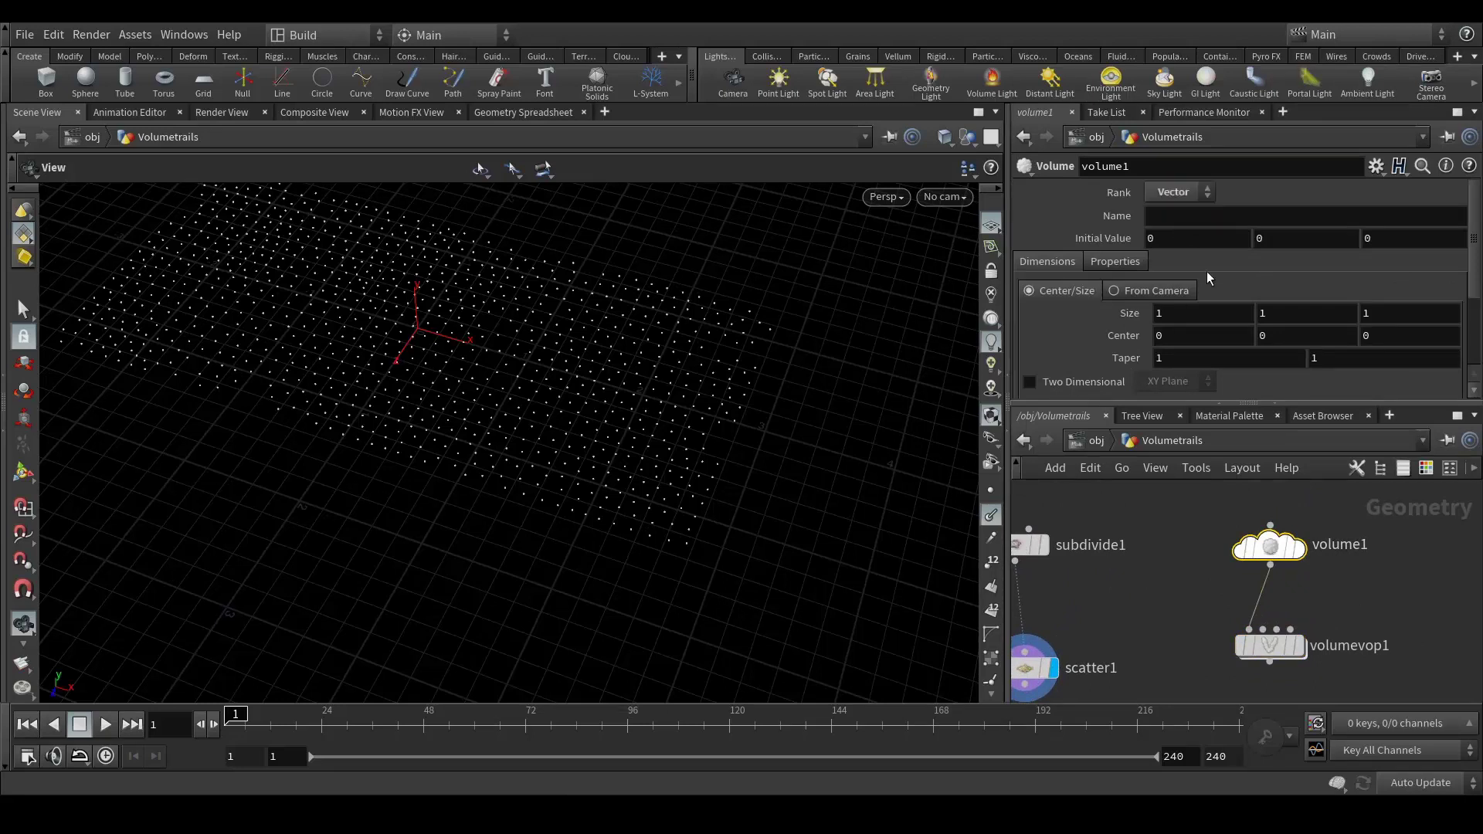
pyautogui.click(1169, 222)
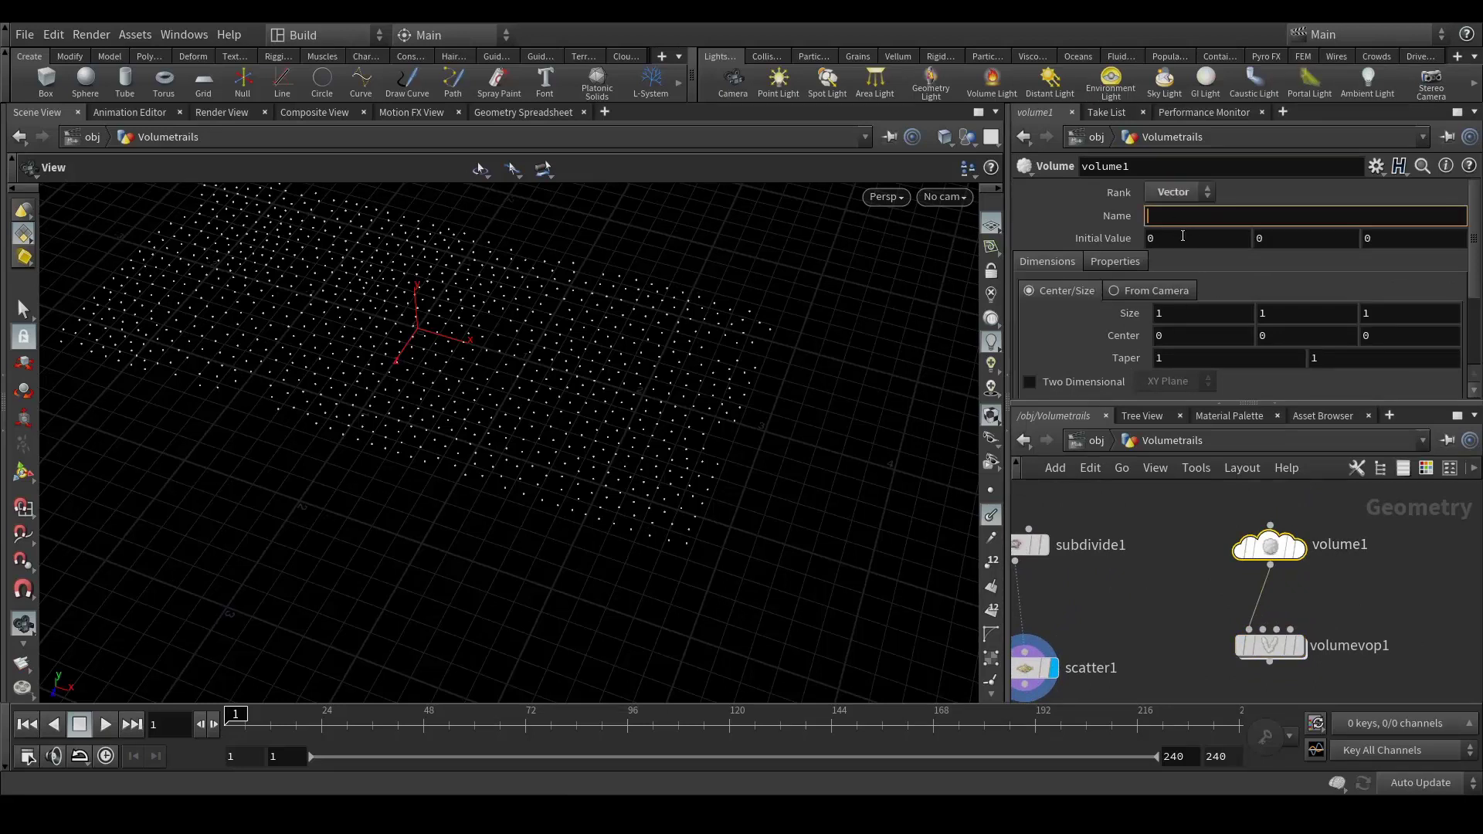
pyautogui.write('vel')
pyautogui.press('Return')
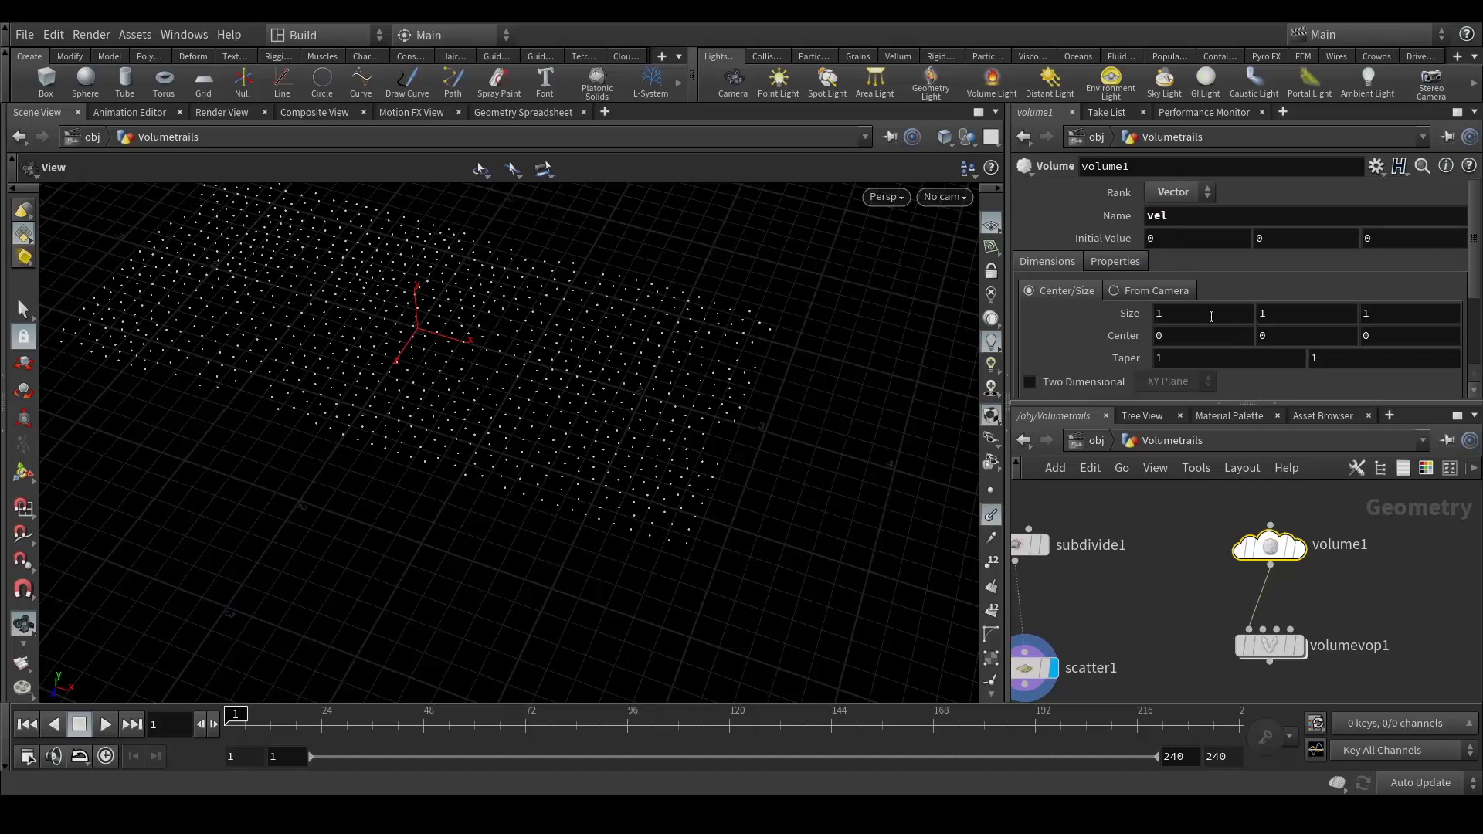
# - Display the Volume VOP's result, enter its network and move the output node farther from the global parameters node
pyautogui.scroll(-2, 1344, 613)
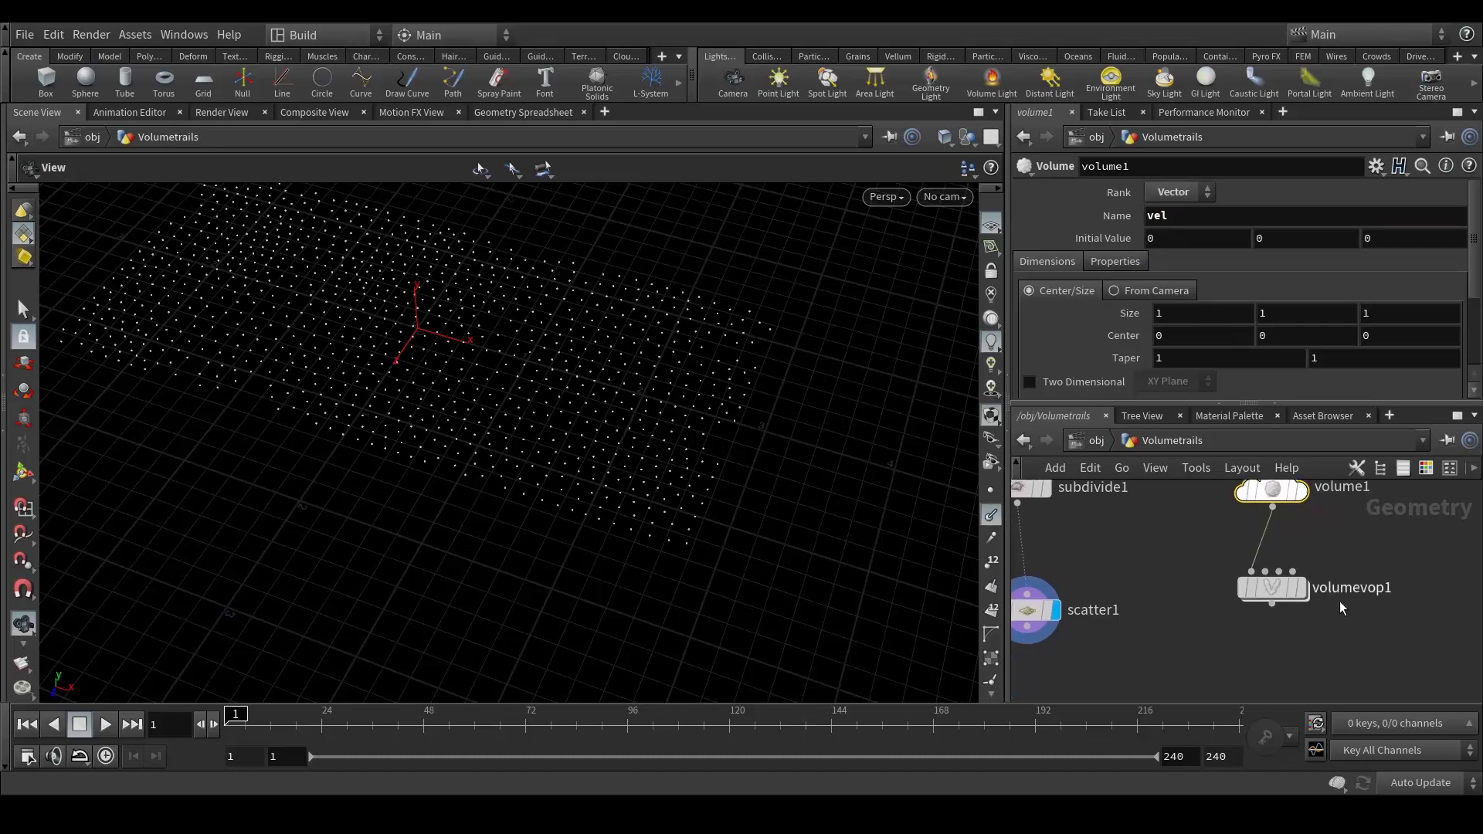
pyautogui.click(1300, 590)
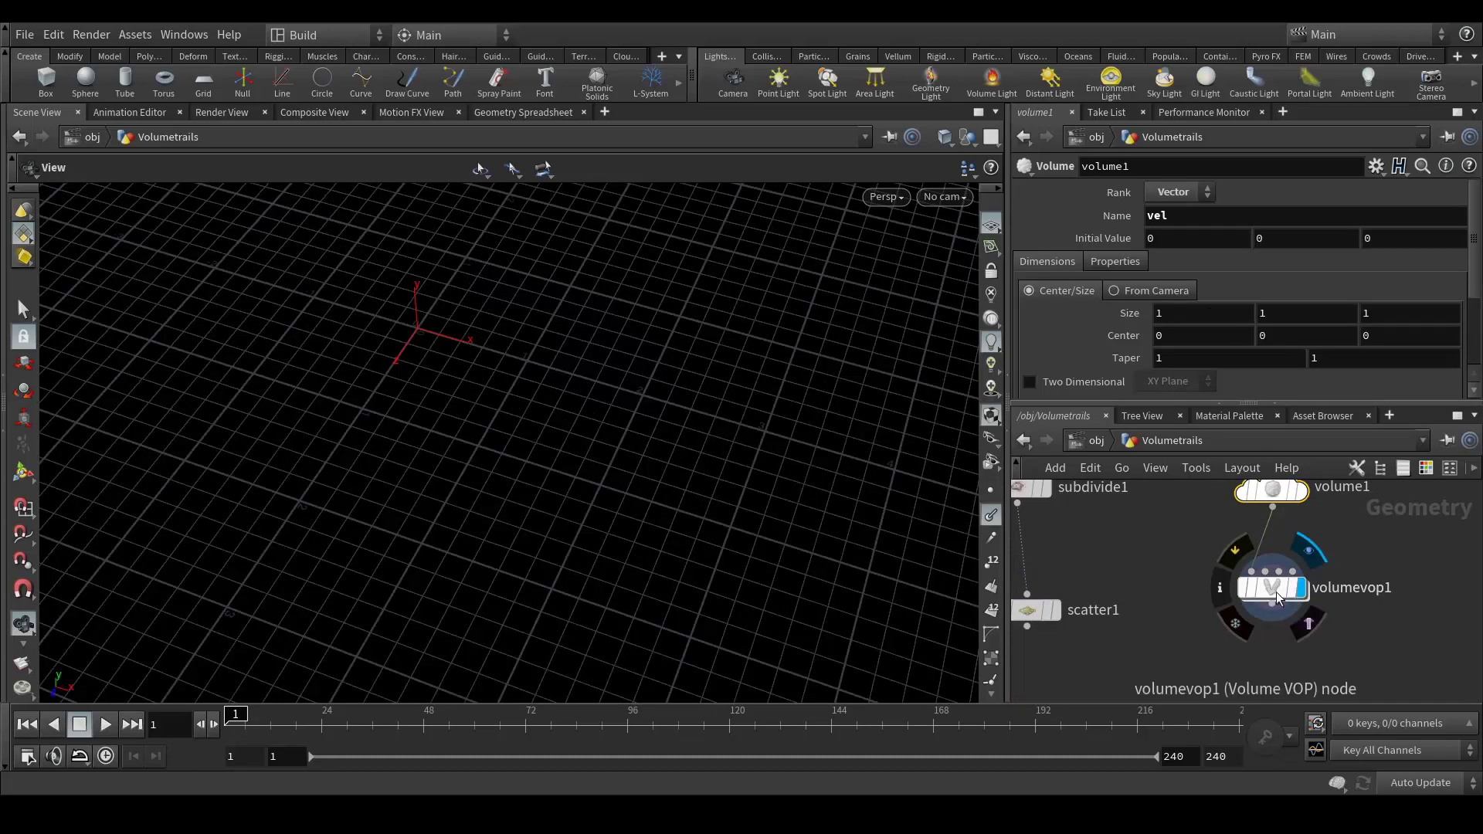
pyautogui.doubleClick(1276, 591)
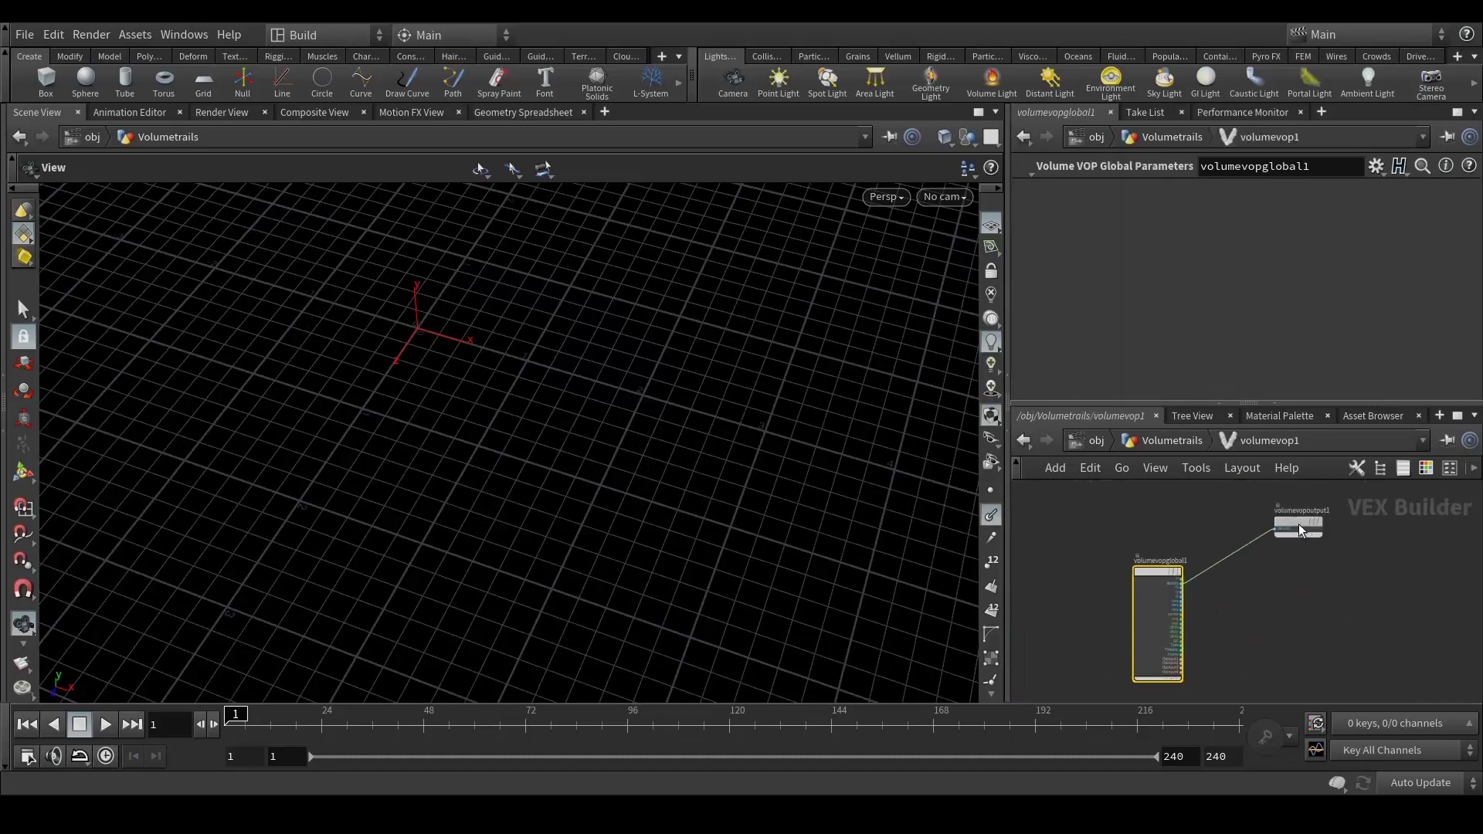
pyautogui.moveTo(1299, 524); pyautogui.dragTo(1363, 595)
pyautogui.scroll(5, 1282, 590)
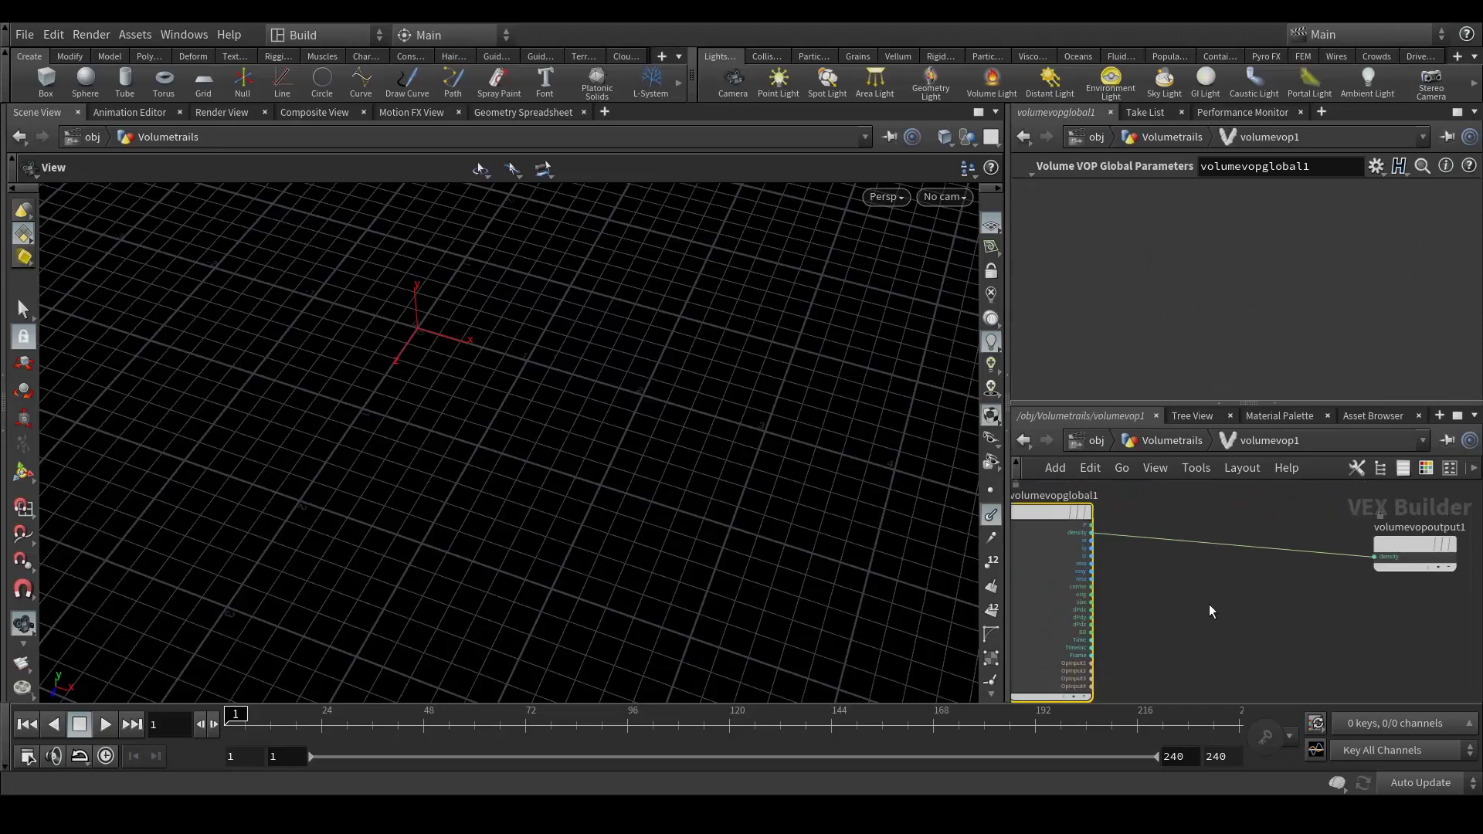
# - Add a Curl Noise node and wire the global position output into its pos input
pyautogui.moveTo(1223, 628); pyautogui.dragTo(1223, 632)
pyautogui.press('Tab')
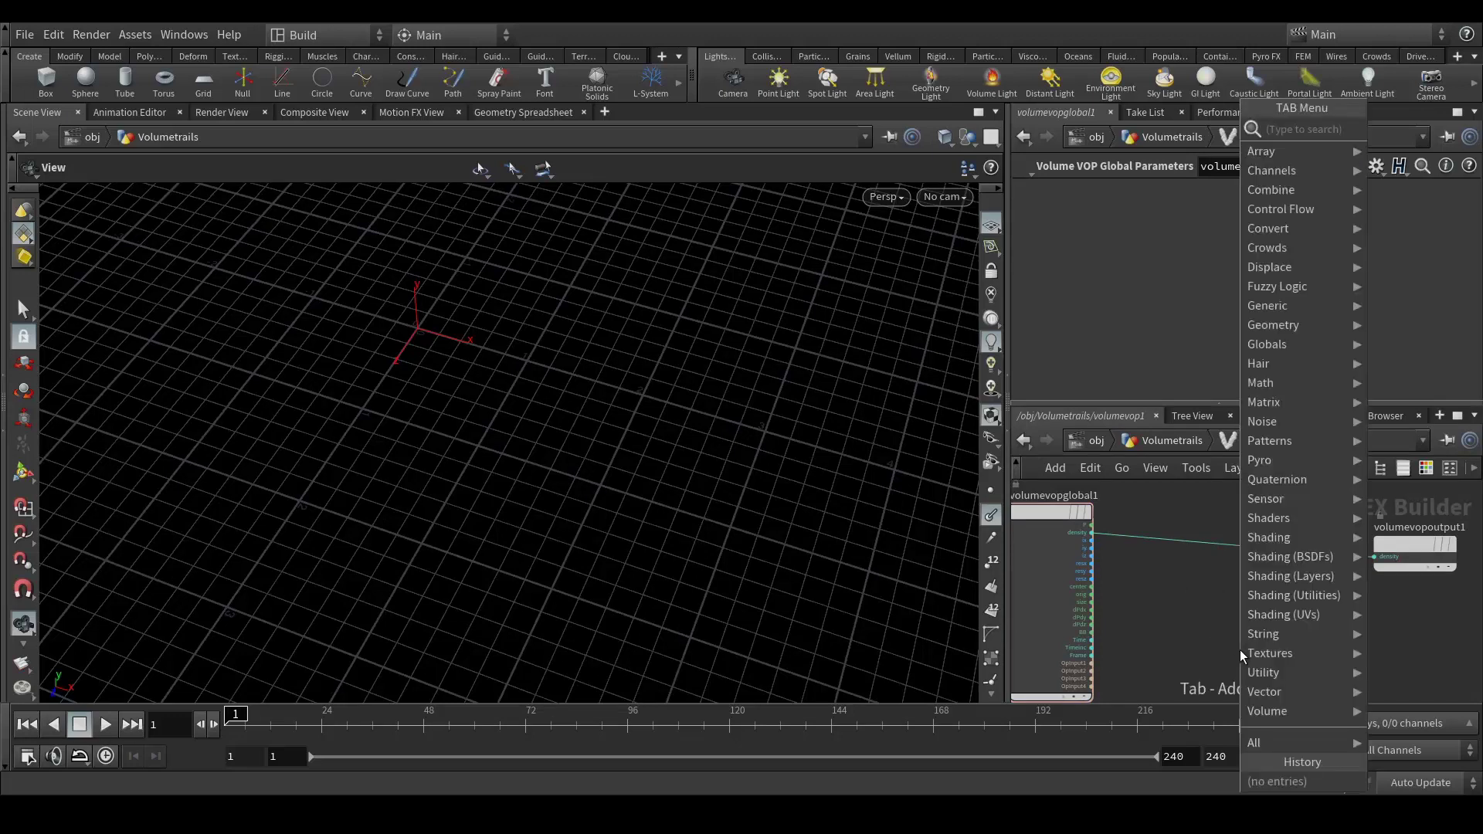
pyautogui.write('cur')
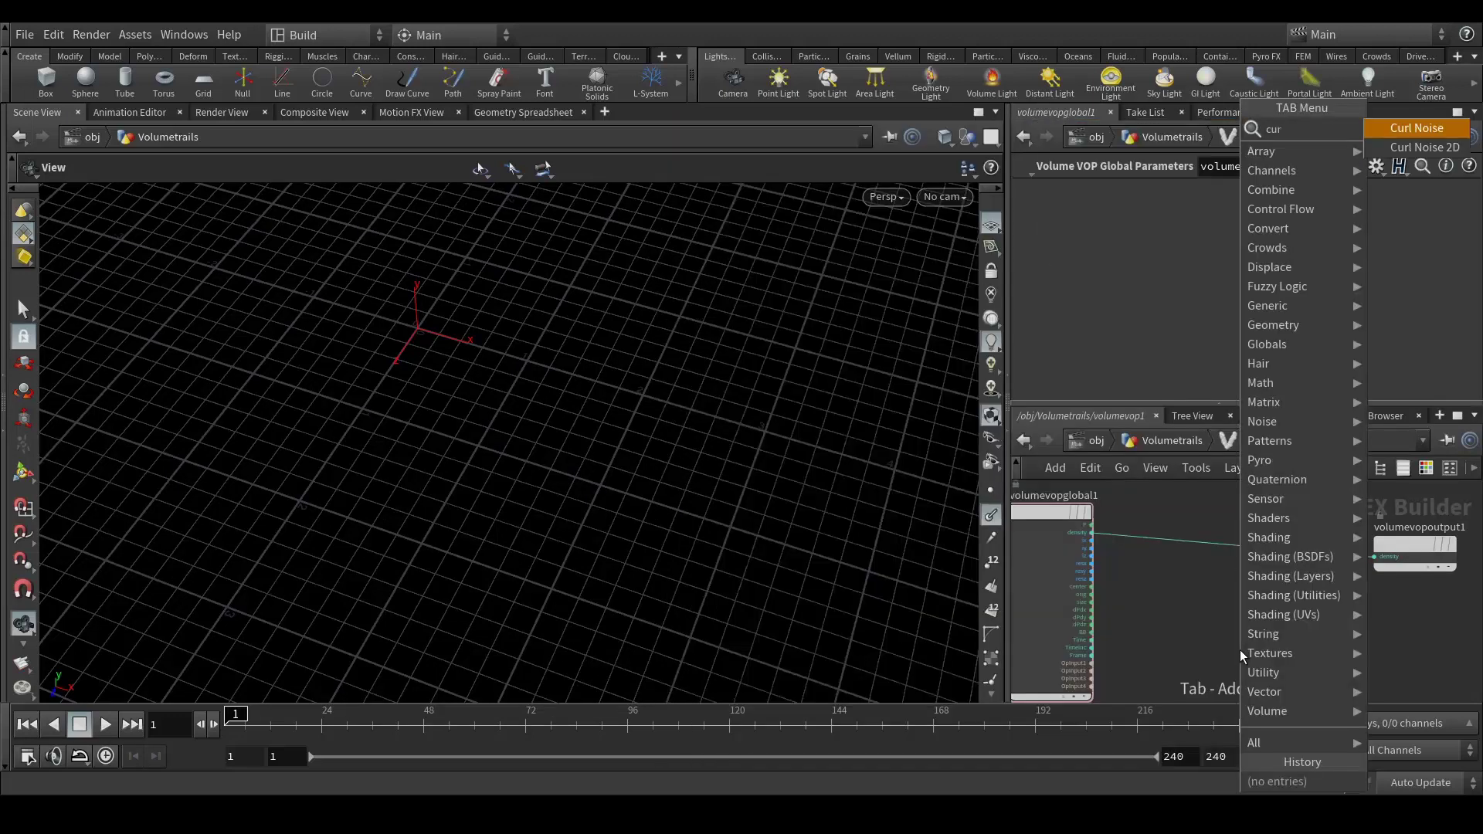
pyautogui.press('Return')
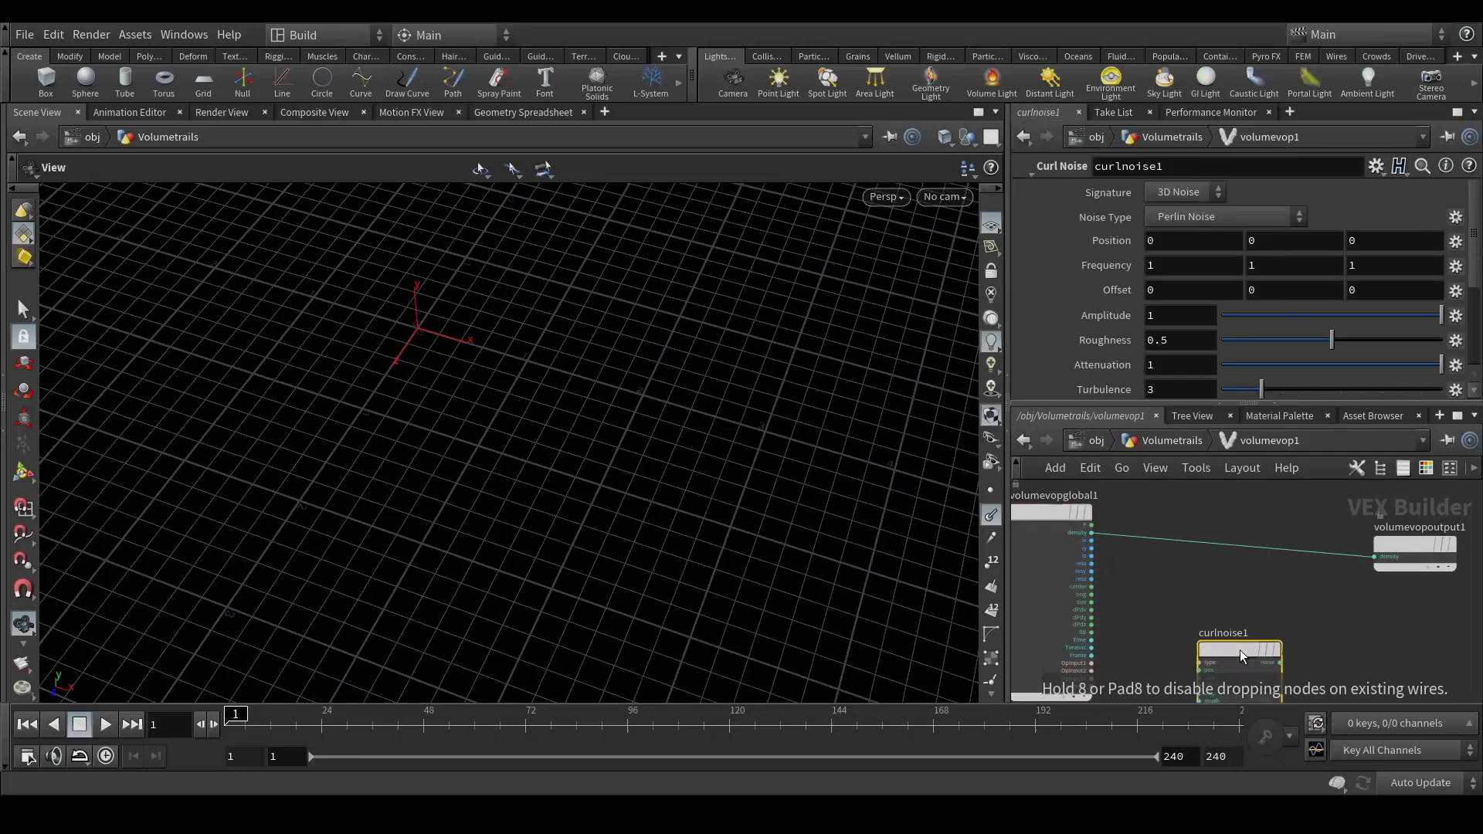
pyautogui.moveTo(1240, 650); pyautogui.dragTo(1217, 589)
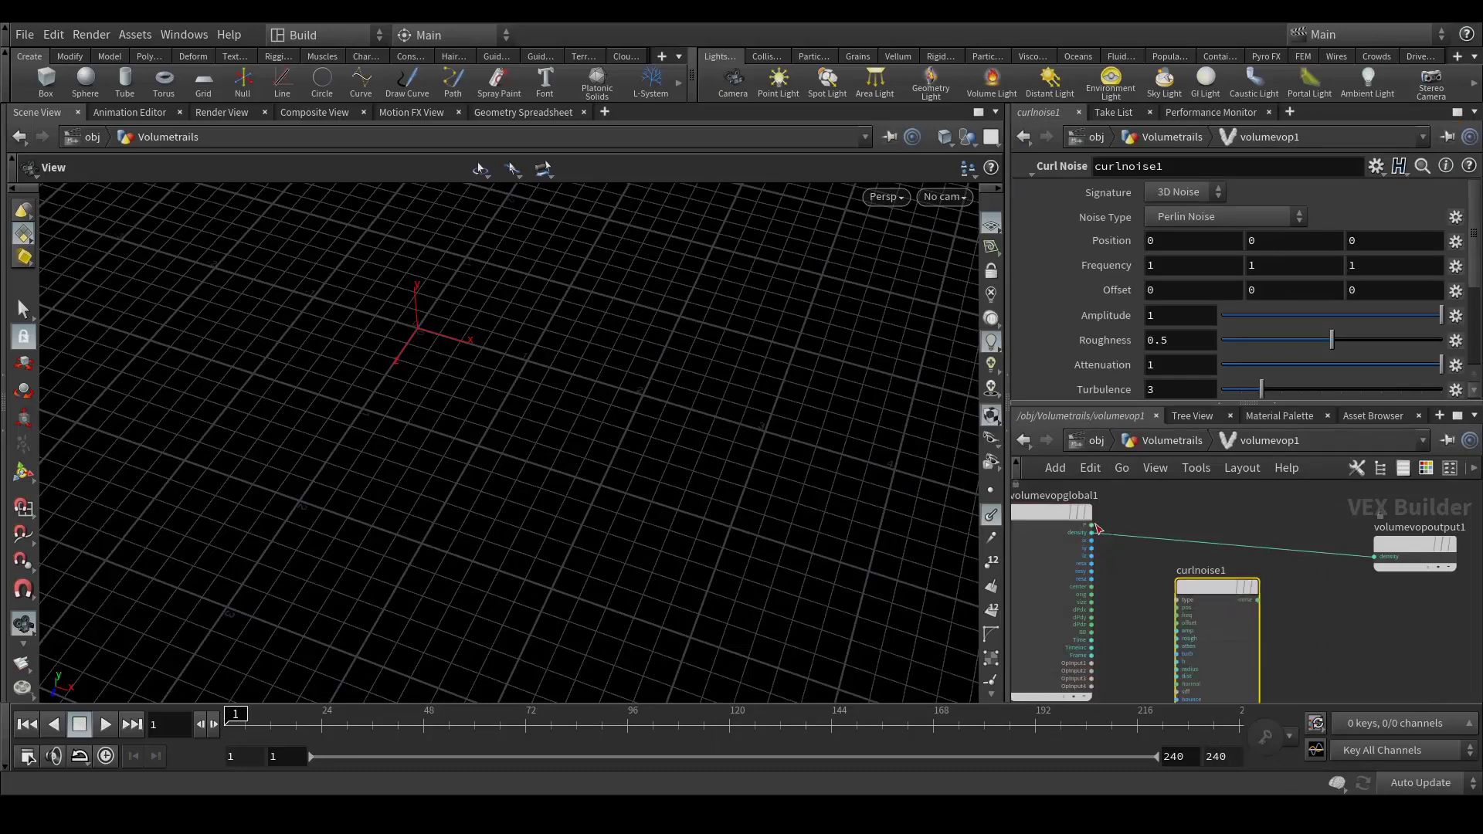
pyautogui.moveTo(1097, 526); pyautogui.dragTo(1178, 608)
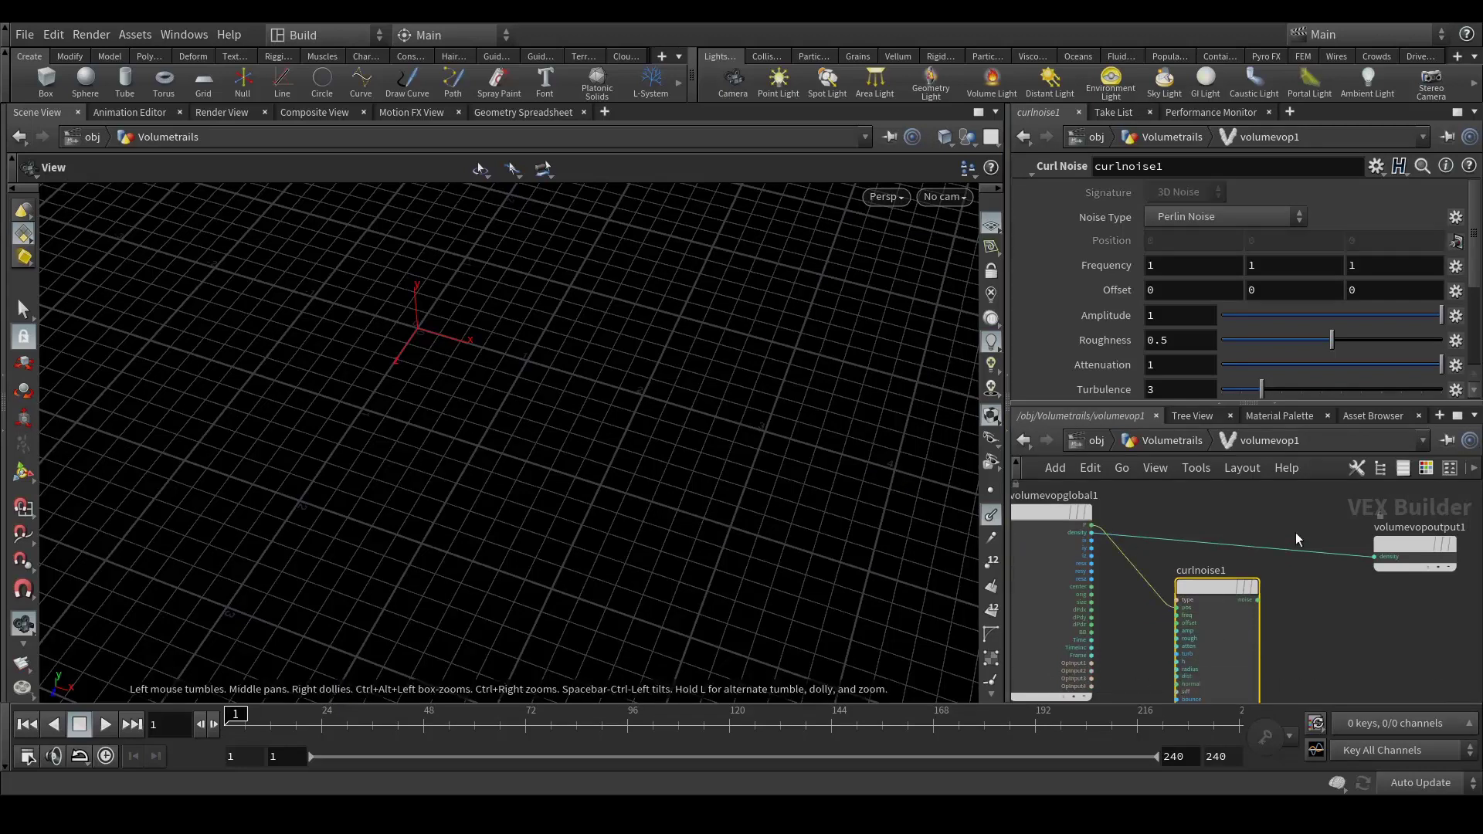
# - Add a Bind node to the network between the Curl Noise node and the output node
pyautogui.moveTo(1334, 624); pyautogui.dragTo(1267, 627, button='middle')
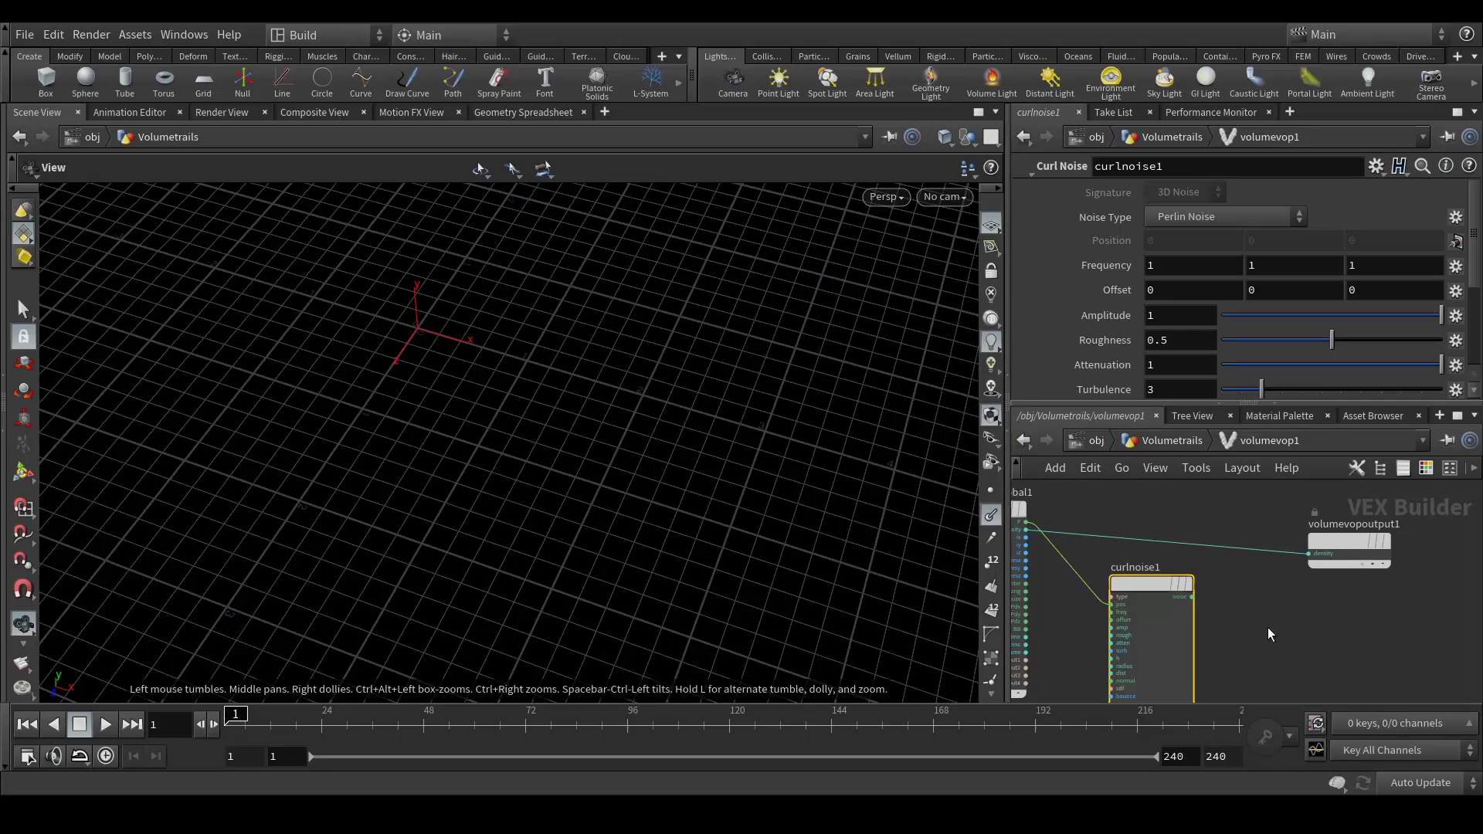
pyautogui.press('Tab')
pyautogui.write('bind')
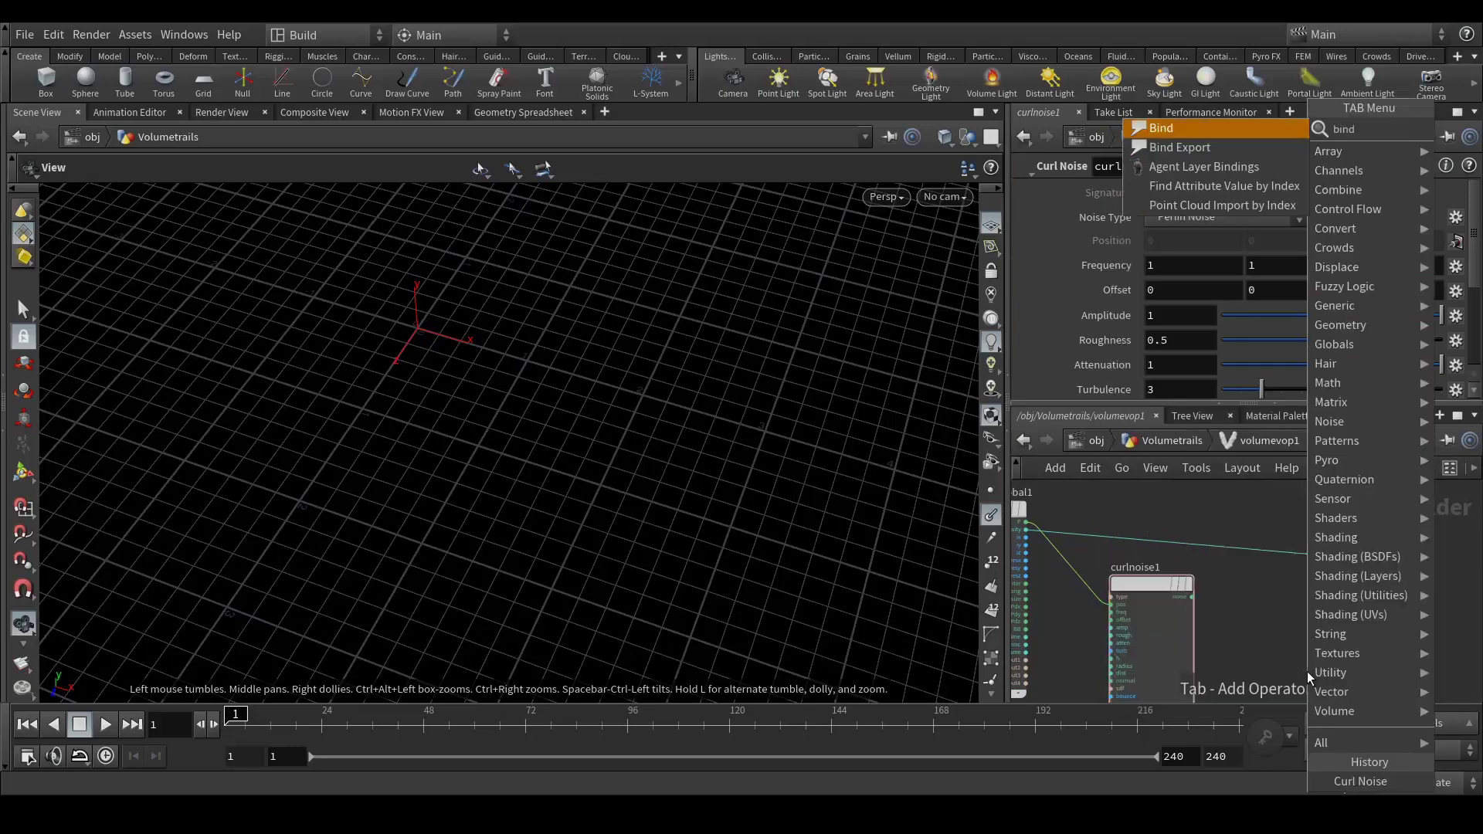
pyautogui.press('Return')
pyautogui.click(1307, 670)
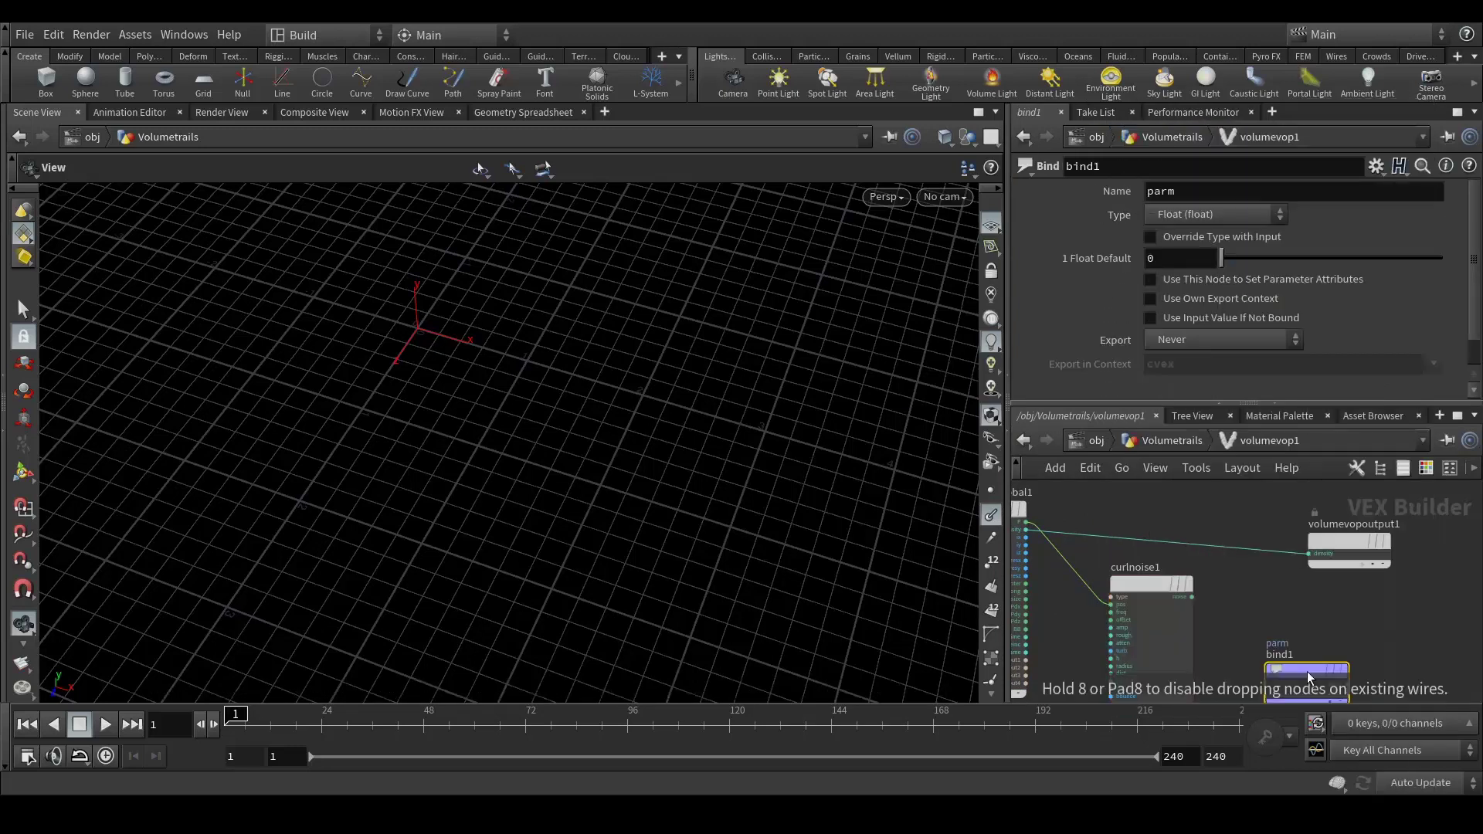
# - Set the Bind node's name to vel and its type to Vector (vector), and move the node up slightly
pyautogui.moveTo(1203, 199); pyautogui.dragTo(1151, 195)
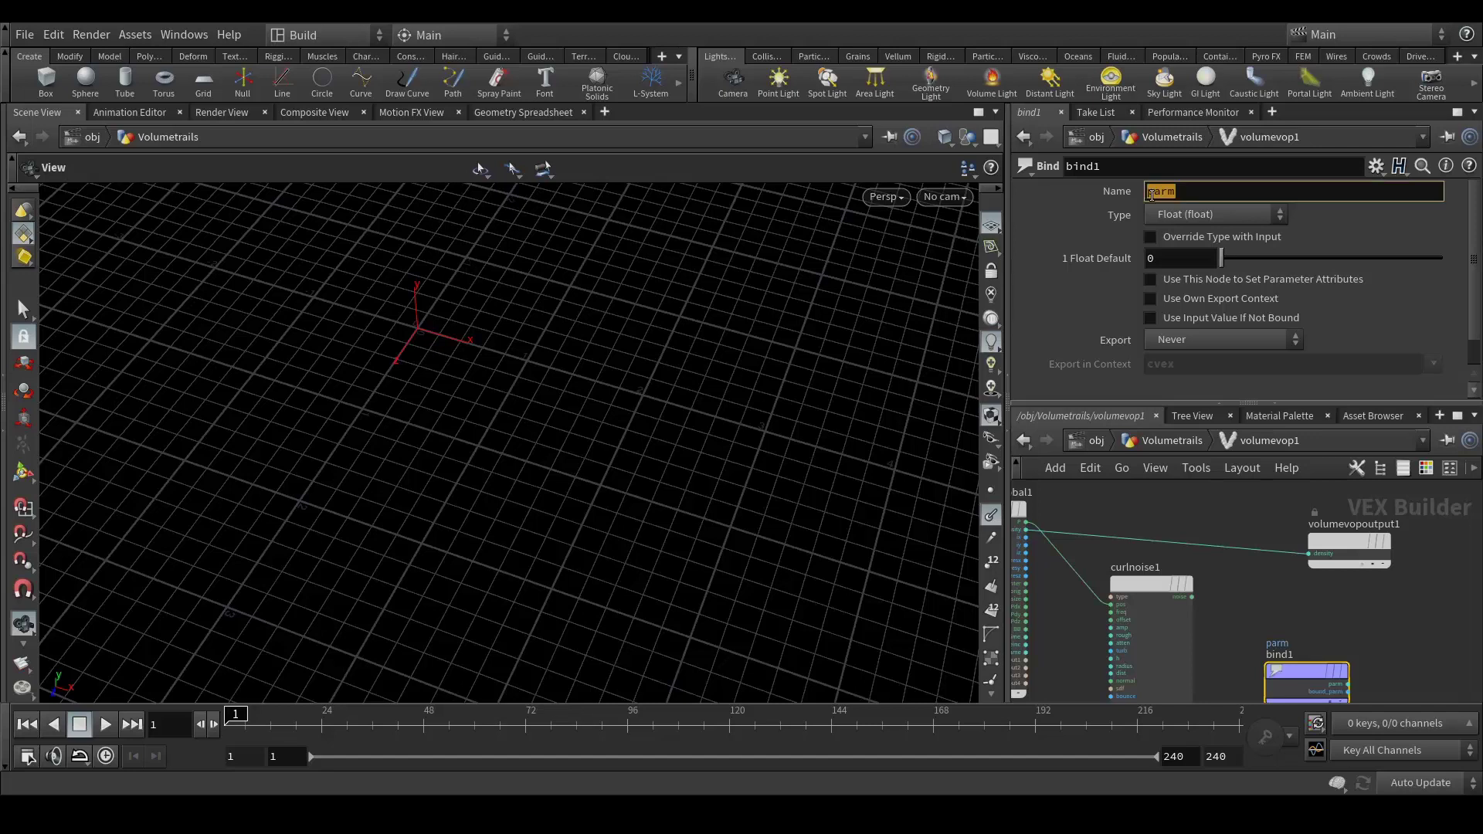
pyautogui.write('re')
pyautogui.write('l')
pyautogui.press('Return')
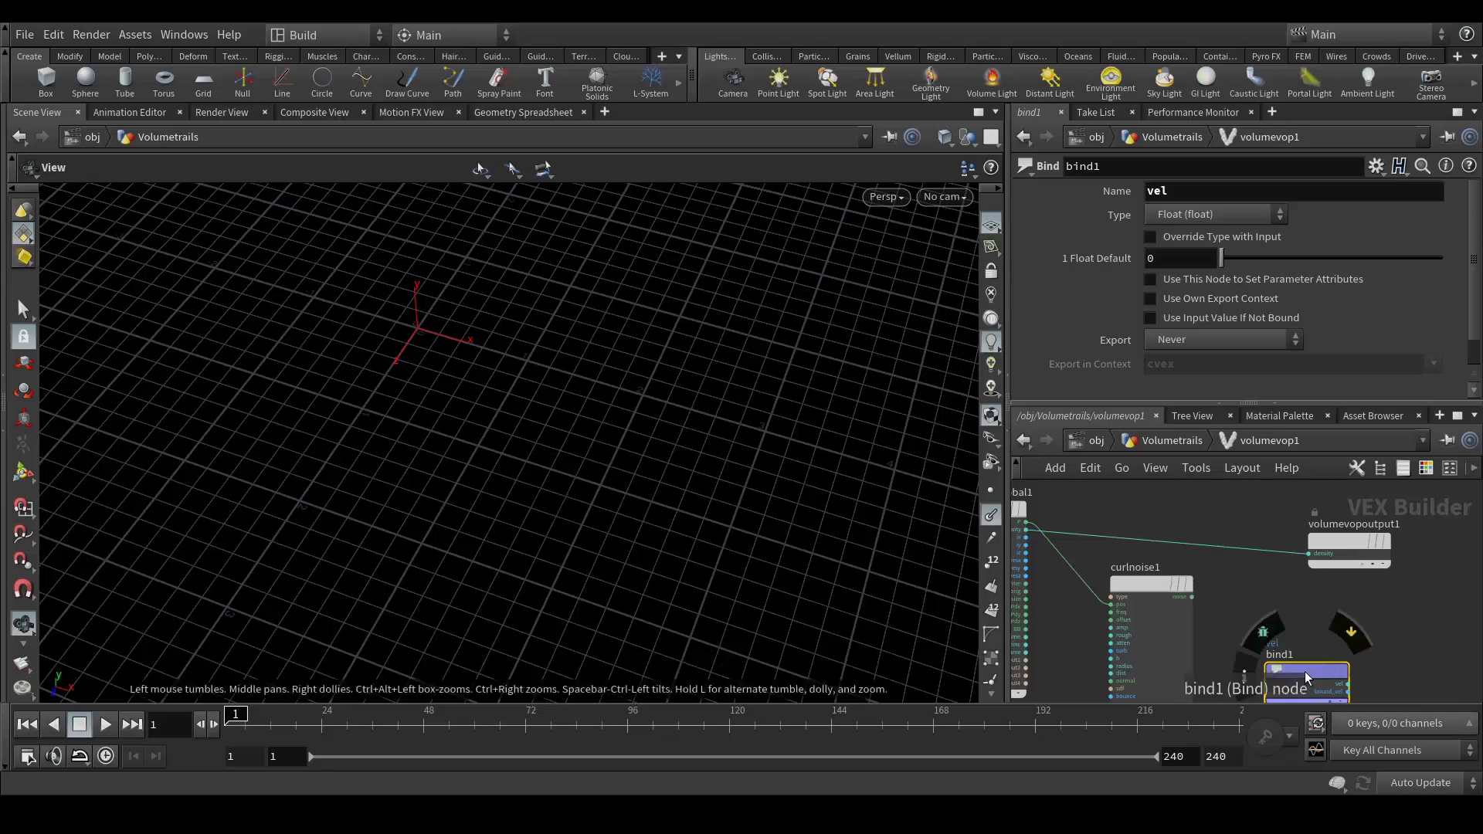
pyautogui.moveTo(1315, 672); pyautogui.dragTo(1308, 632)
pyautogui.click(1213, 214)
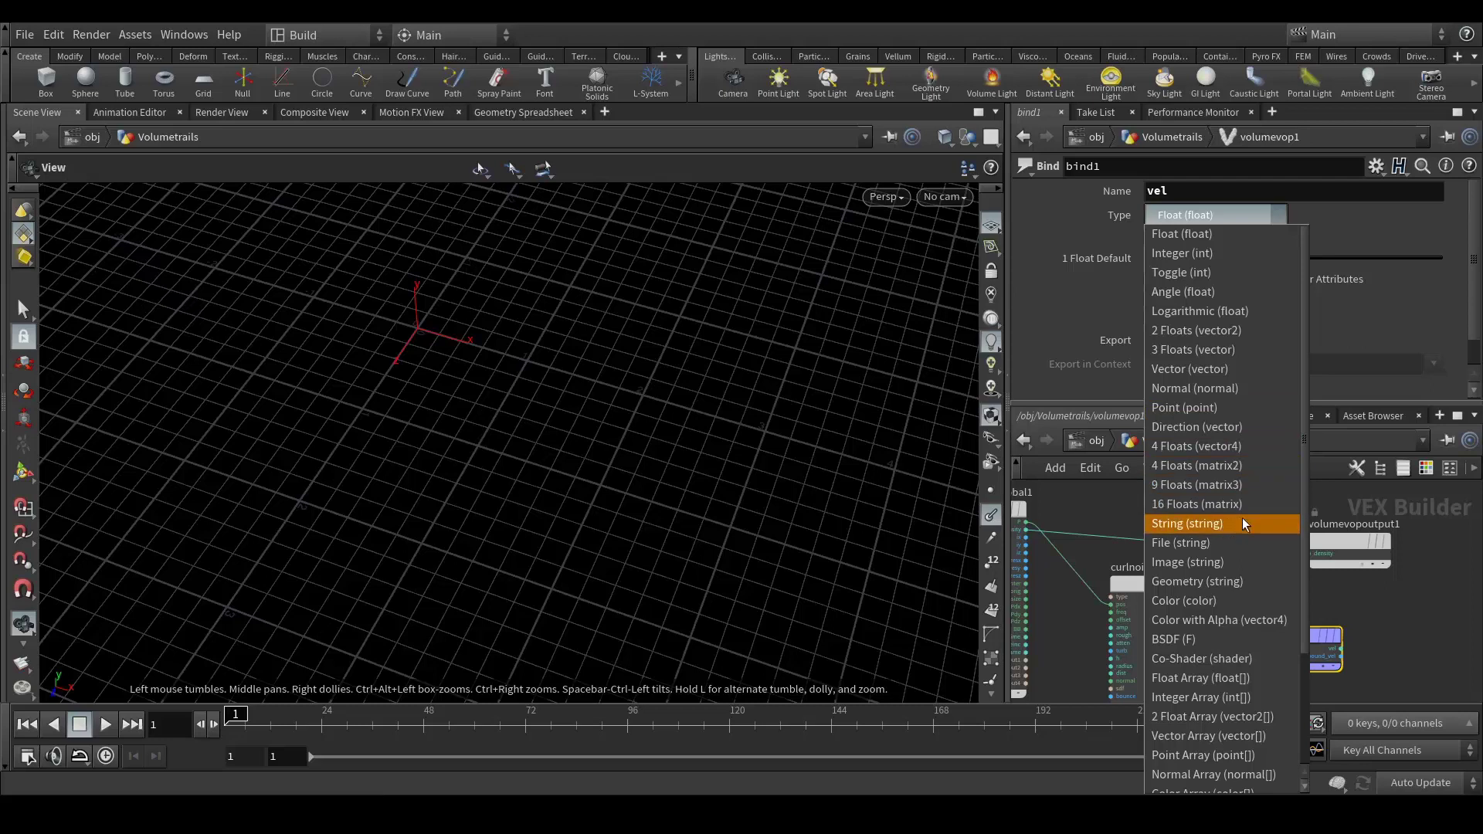
pyautogui.click(1224, 368)
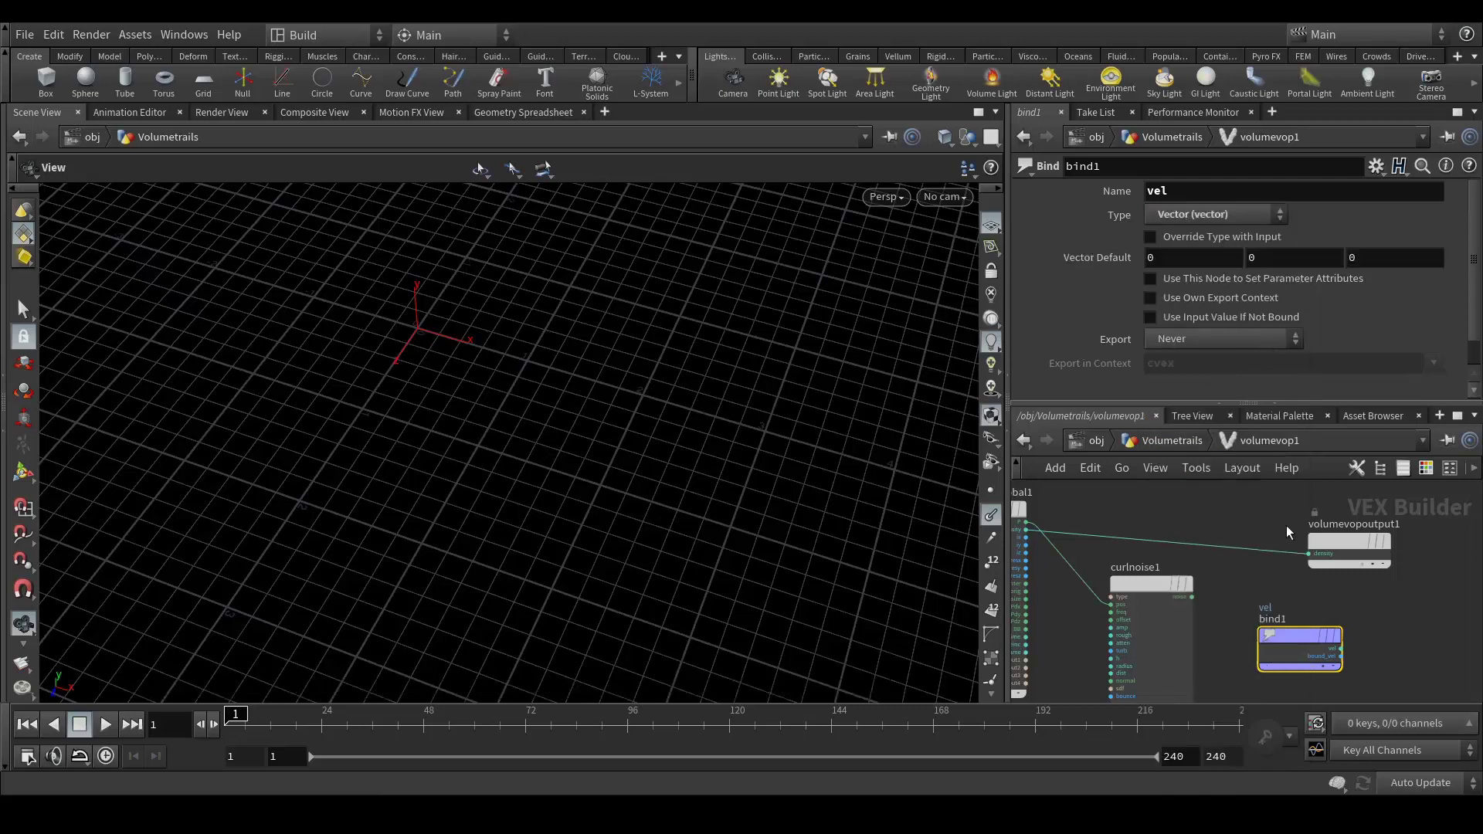
pyautogui.scroll(2, 1211, 615)
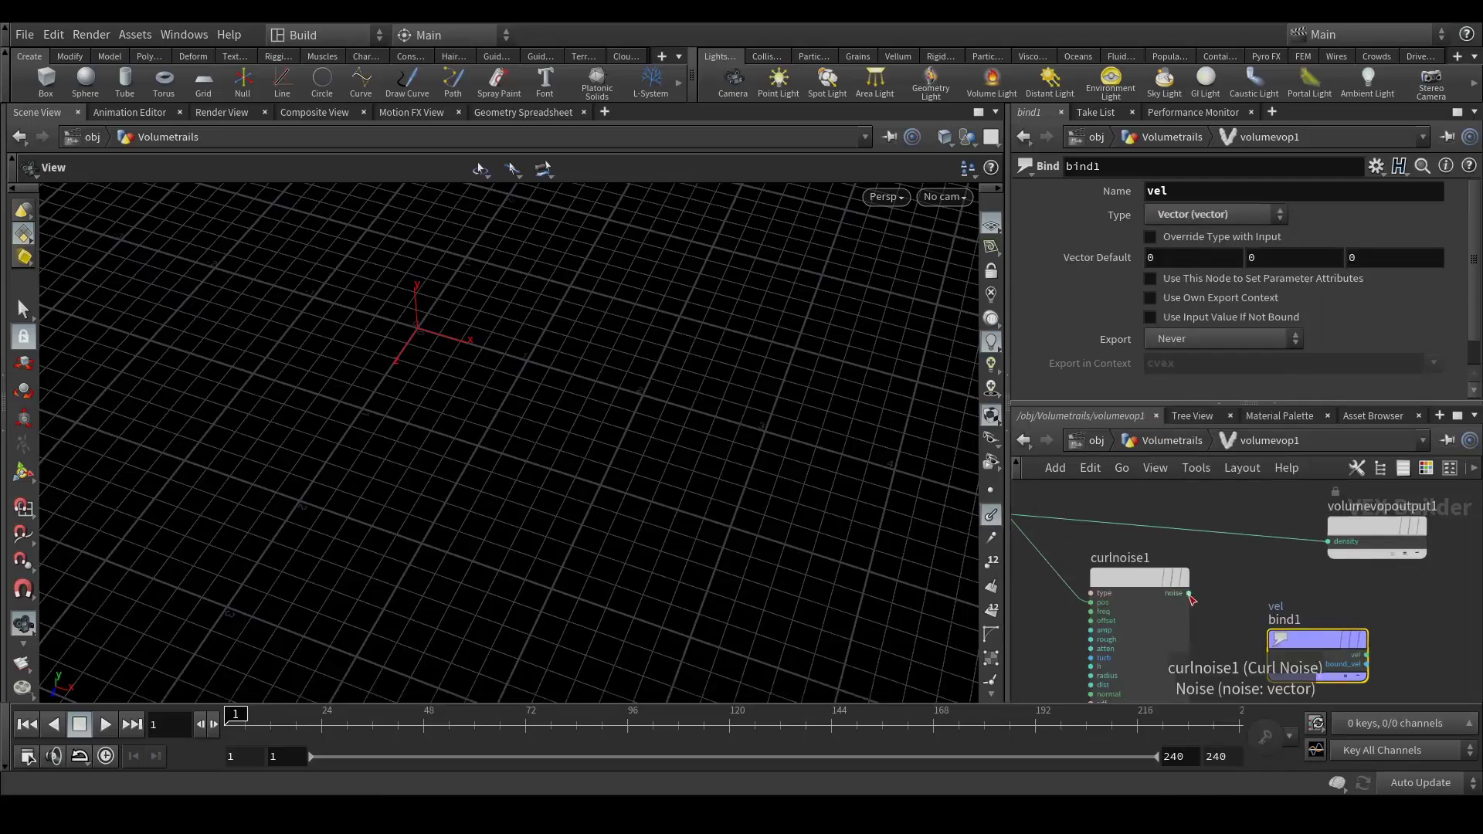
pyautogui.click(1192, 597)
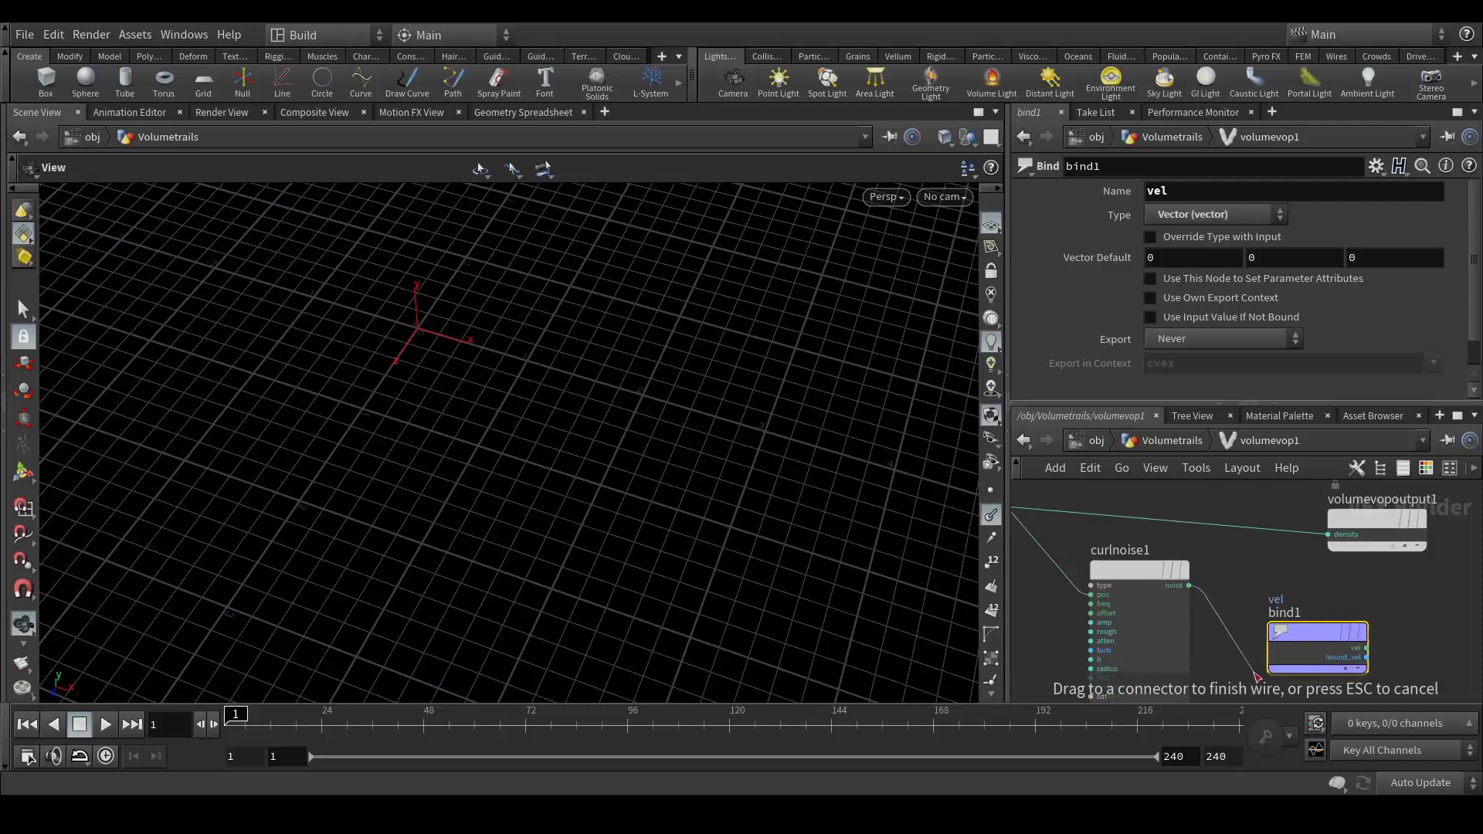
pyautogui.moveTo(1252, 611); pyautogui.dragTo(1220, 570)
pyautogui.press('Escape')
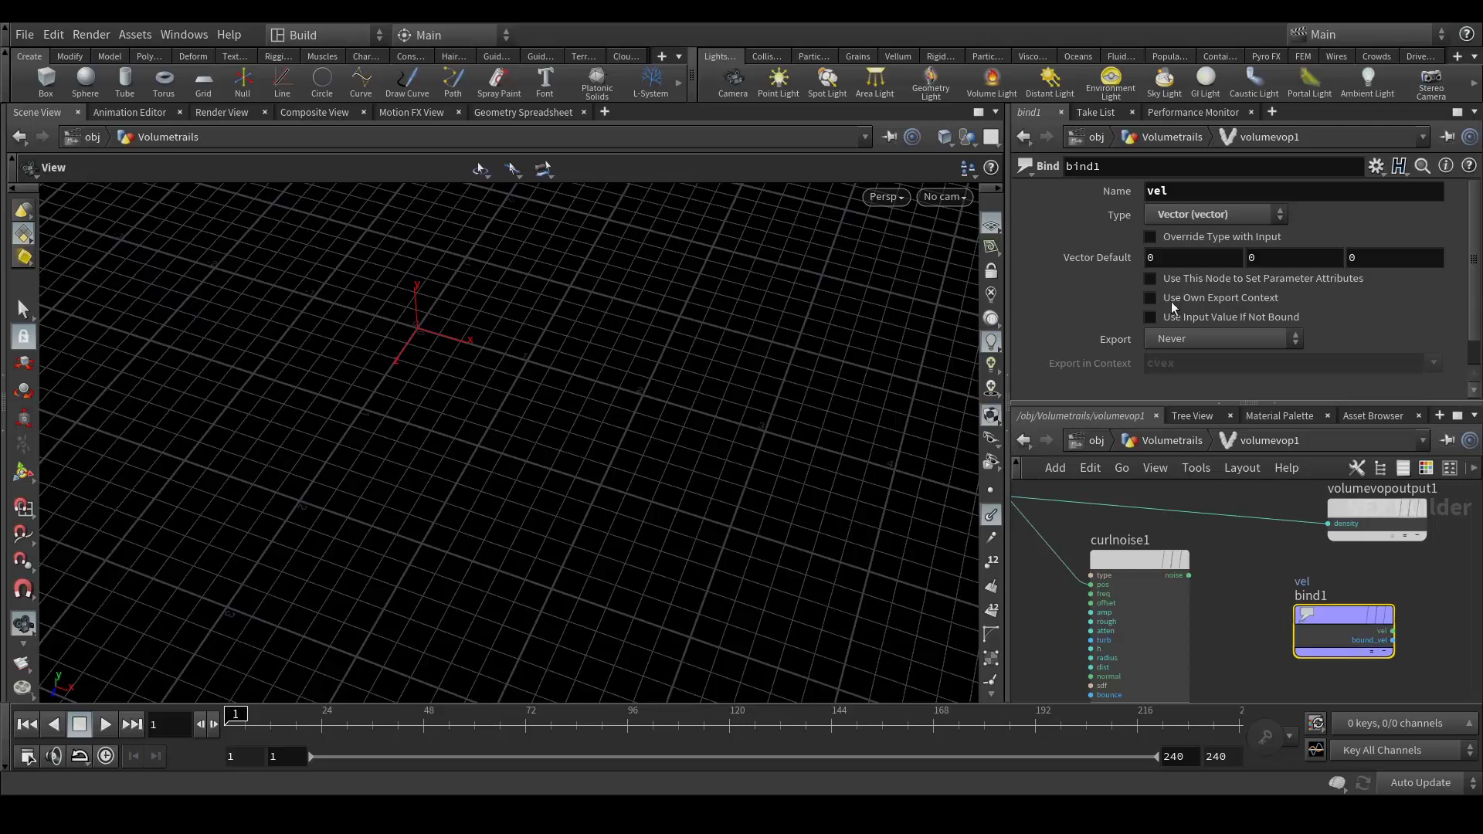
# - Enable the vel Bind's Override Type with Input and Set Parameter Attributes options, export When Input is Connected, and wire the curl noise into it
pyautogui.click(1151, 239)
pyautogui.click(1157, 280)
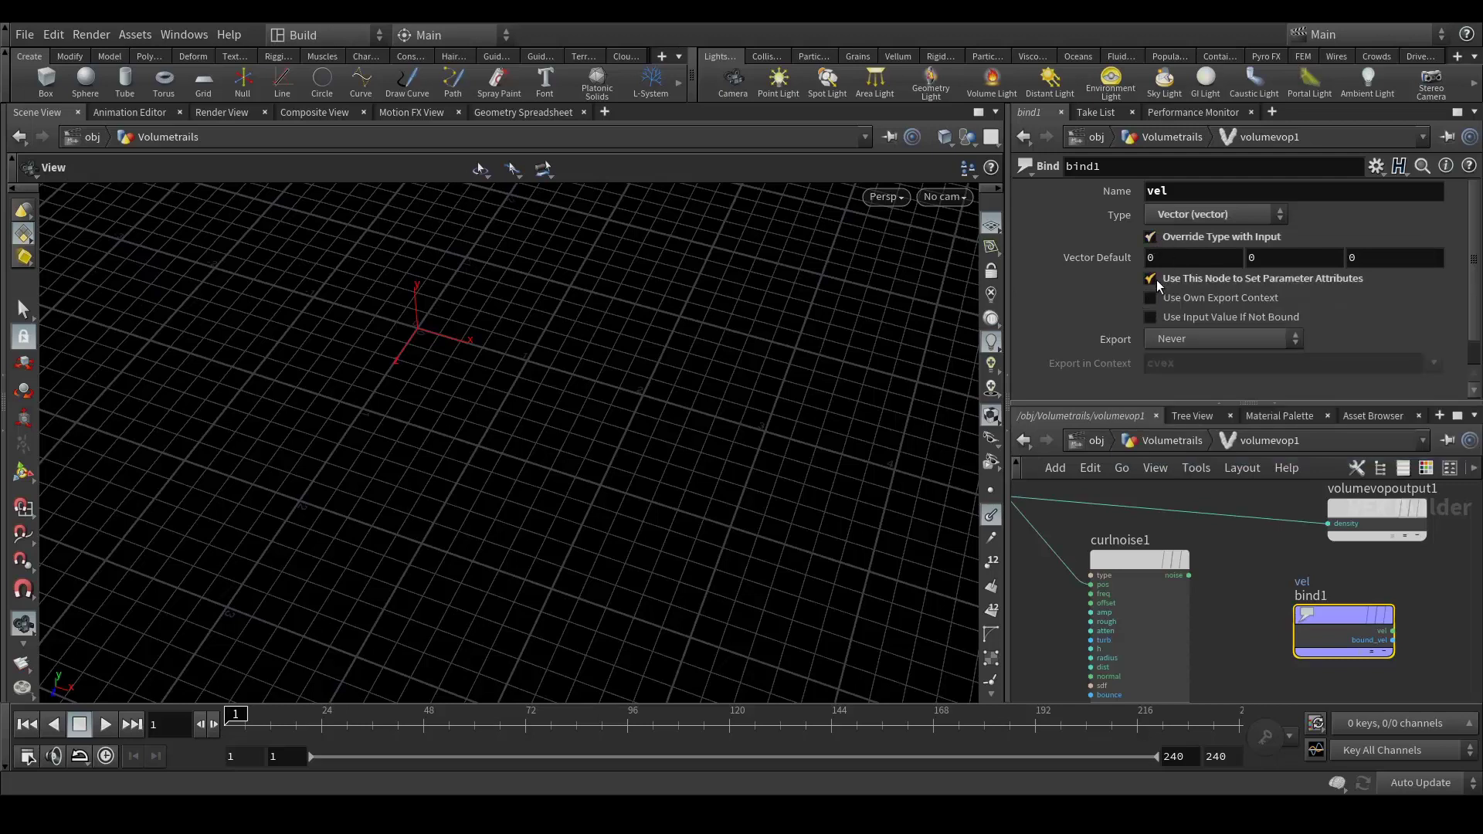
pyautogui.click(1202, 337)
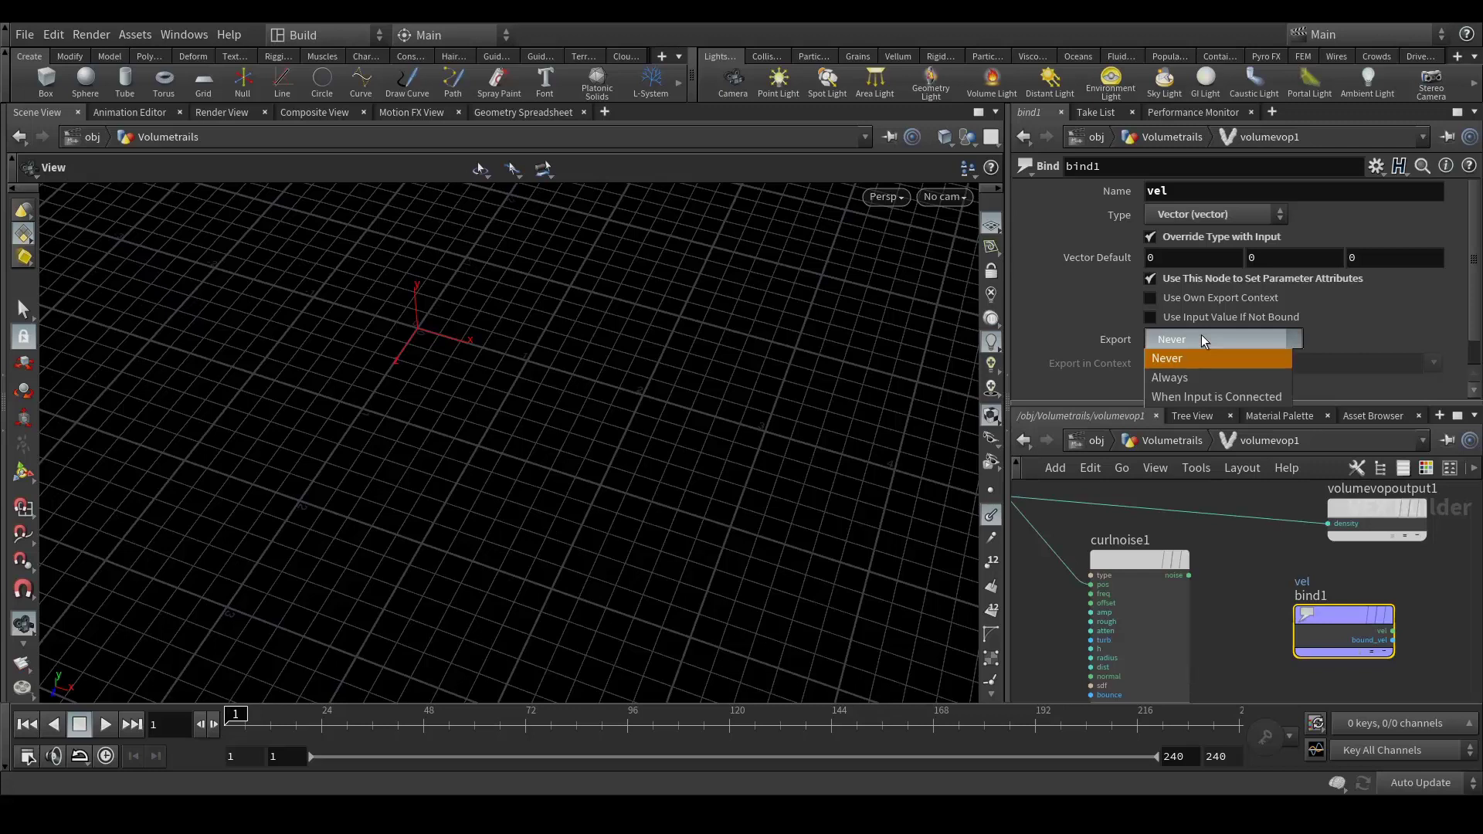
pyautogui.click(1177, 397)
pyautogui.moveTo(1189, 575); pyautogui.dragTo(1295, 631)
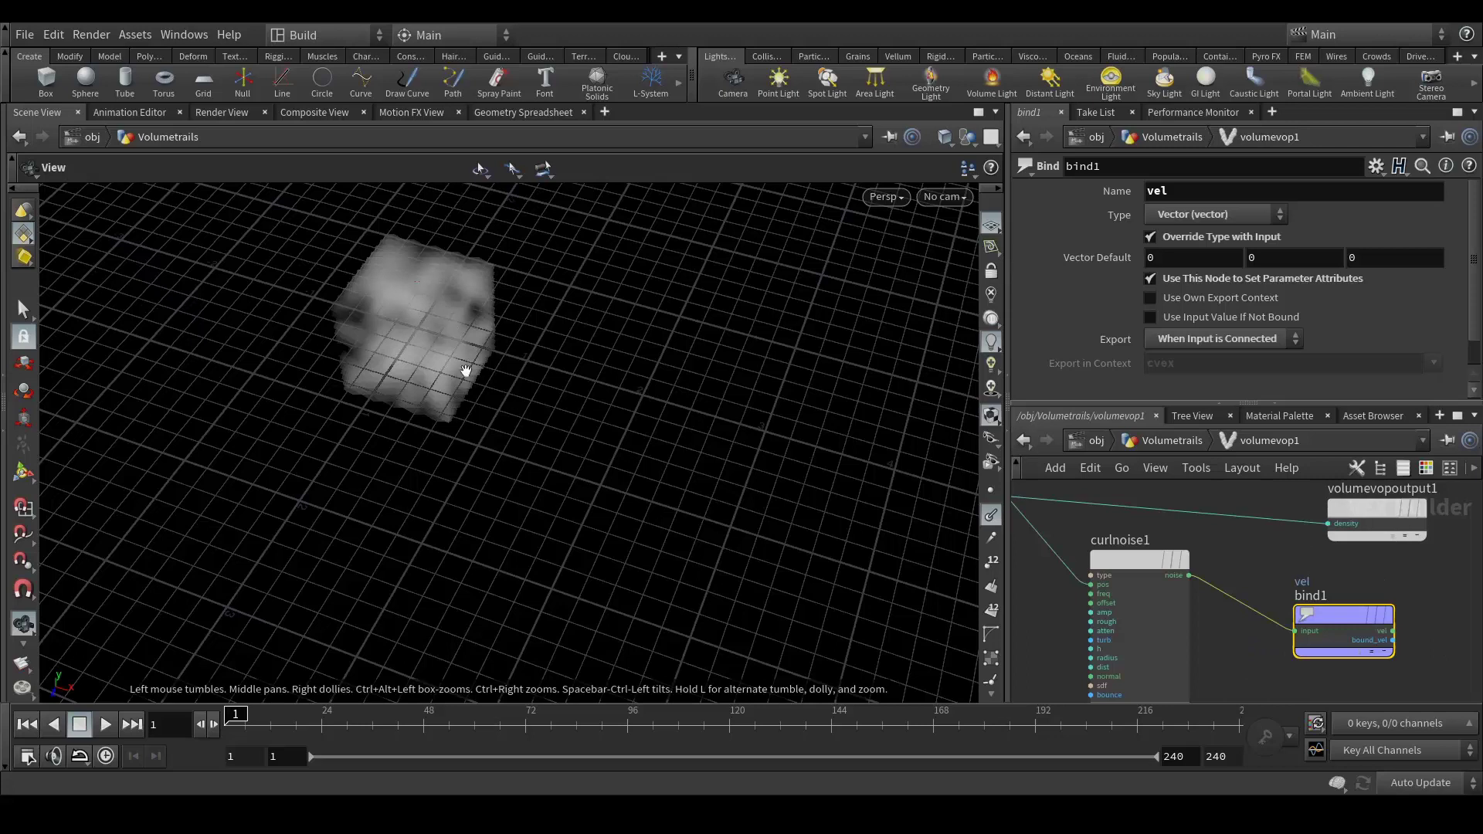
# - Return to the Volumetrails geometry network and show the subdivided grid as a template alongside the volume
pyautogui.click(1160, 445)
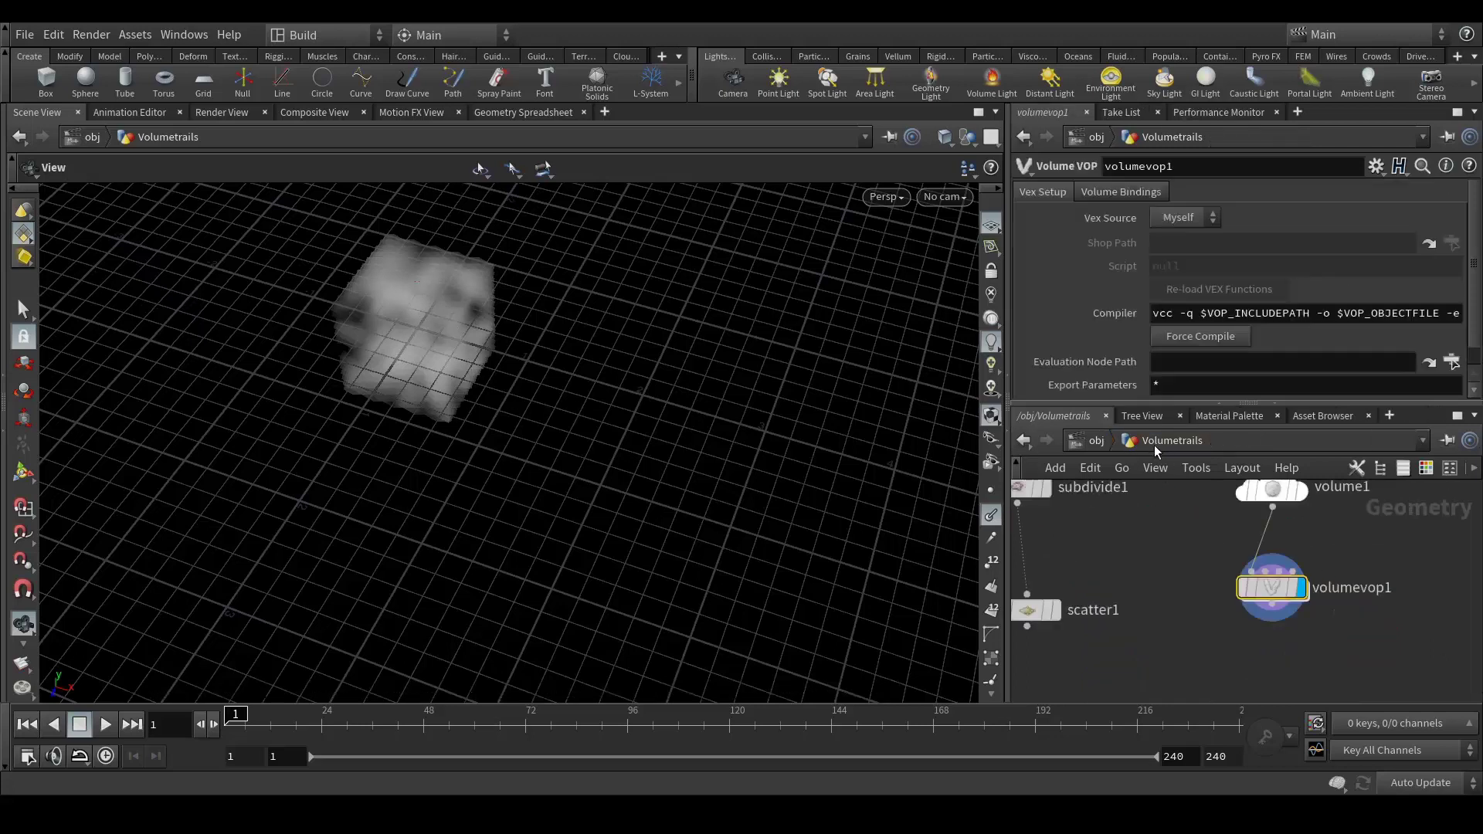
pyautogui.moveTo(1081, 549); pyautogui.dragTo(1161, 615, button='middle')
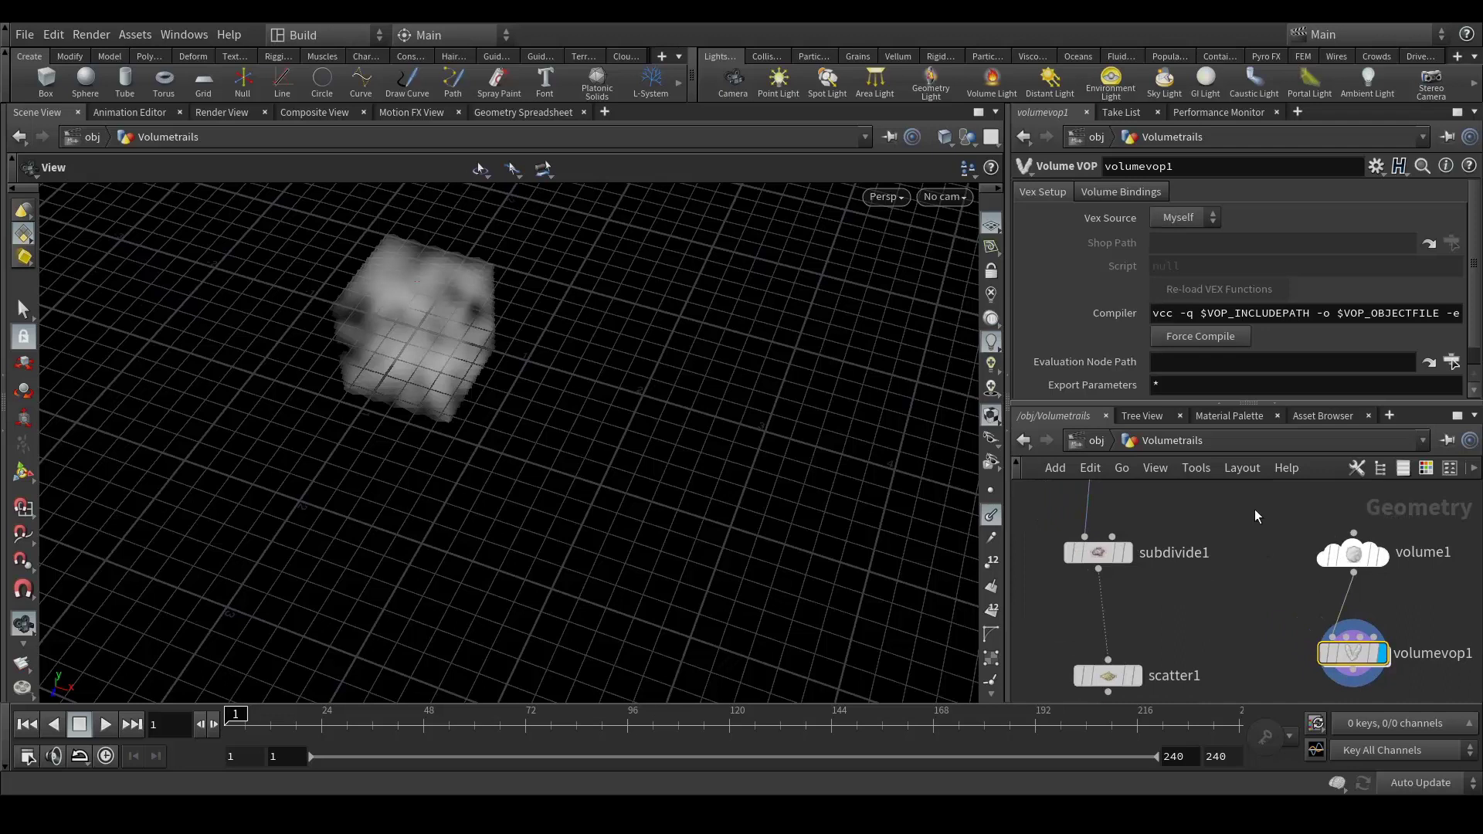
pyautogui.moveTo(1254, 508); pyautogui.dragTo(1252, 543, button='middle')
pyautogui.click(1120, 591)
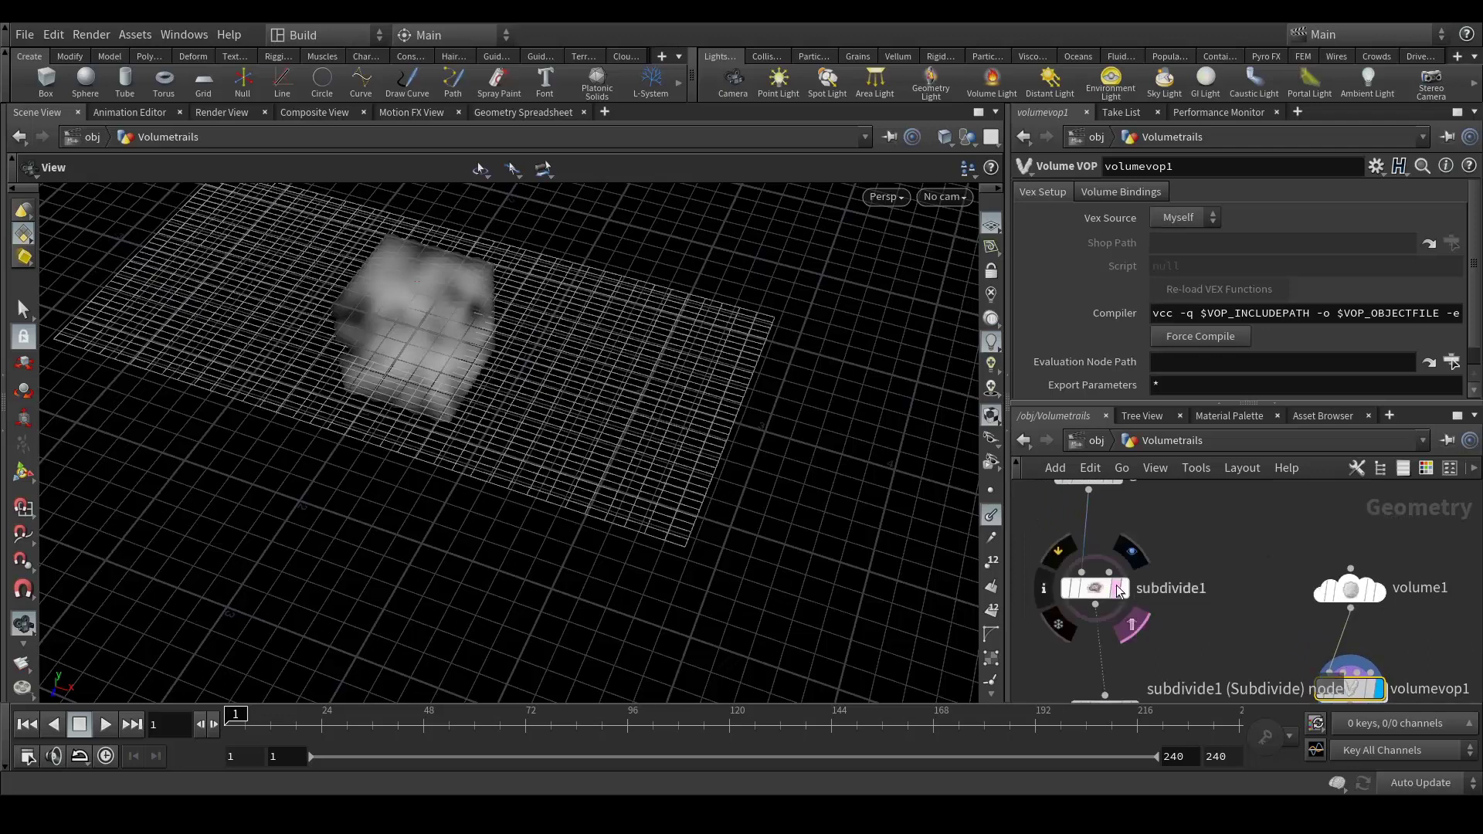
# - Set the vel volume's size to 4 in X, 3 in Y and 4 in Z
pyautogui.moveTo(1206, 593); pyautogui.dragTo(1153, 550, button='middle')
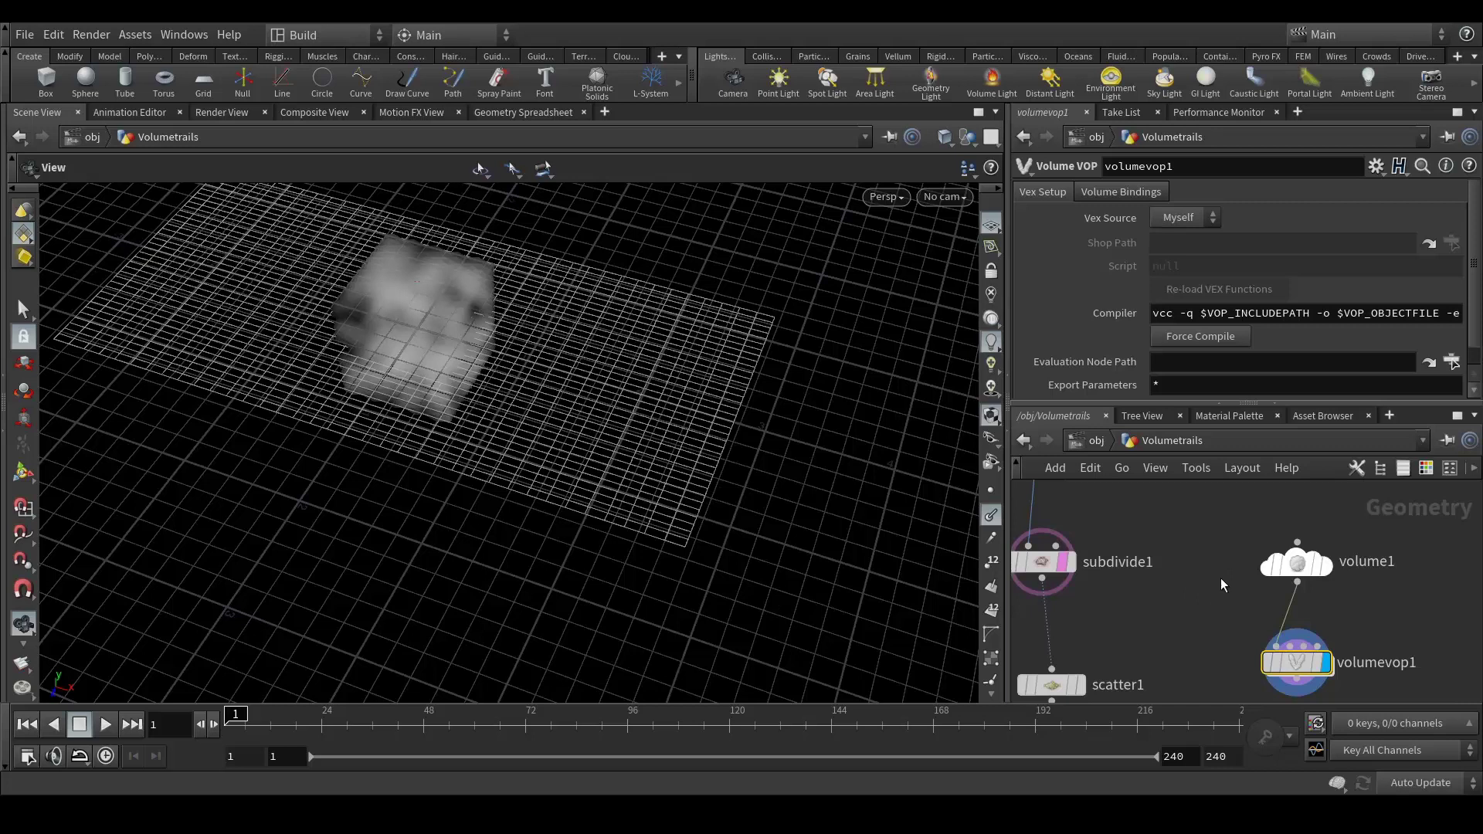
pyautogui.moveTo(1202, 628)
pyautogui.mouseDown(button='middle')
pyautogui.moveTo(1191, 536)
pyautogui.moveTo(1187, 613)
pyautogui.mouseUp(button='middle')
pyautogui.click(1294, 552)
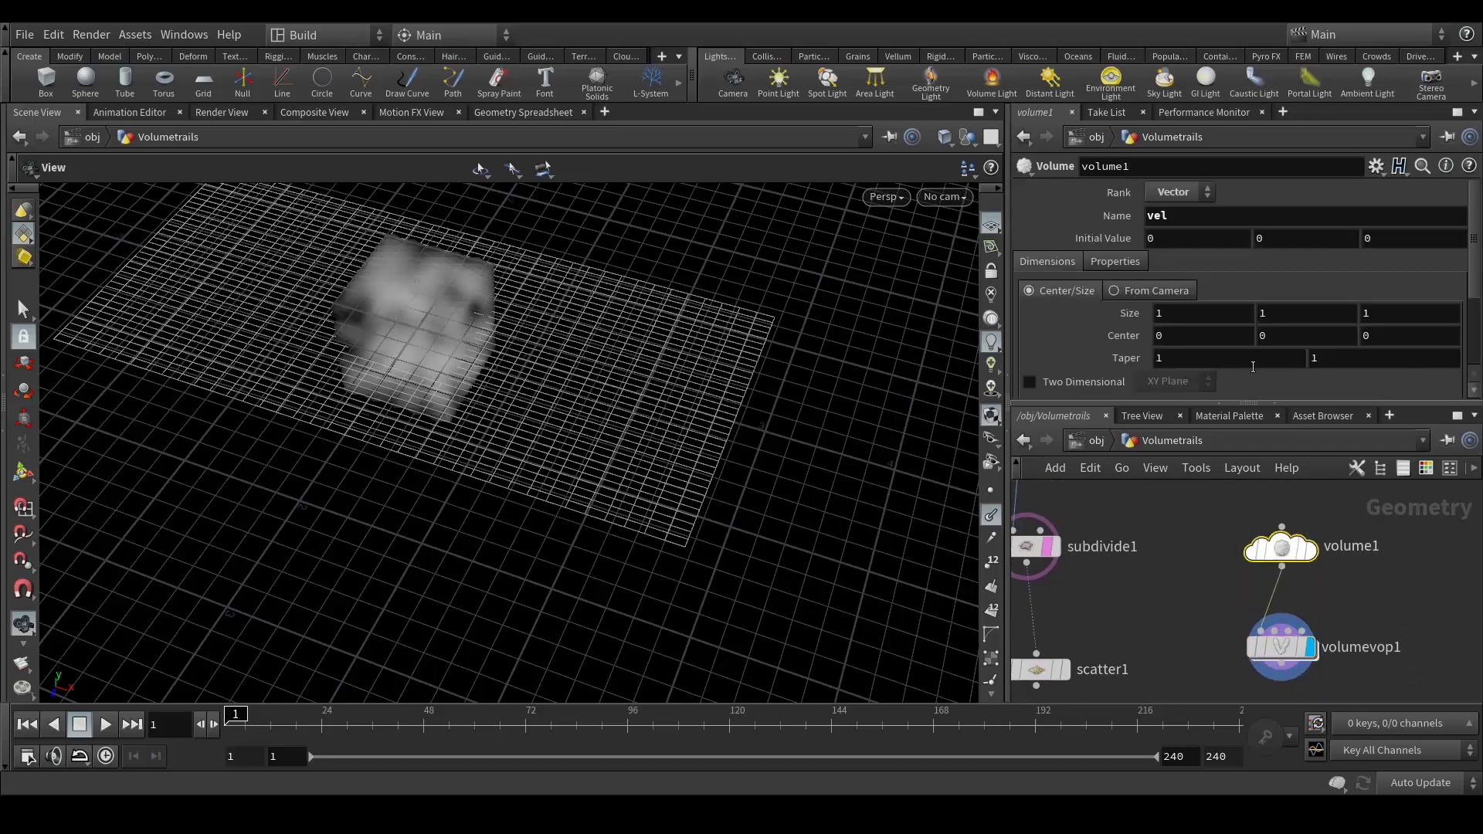
pyautogui.click(1191, 306)
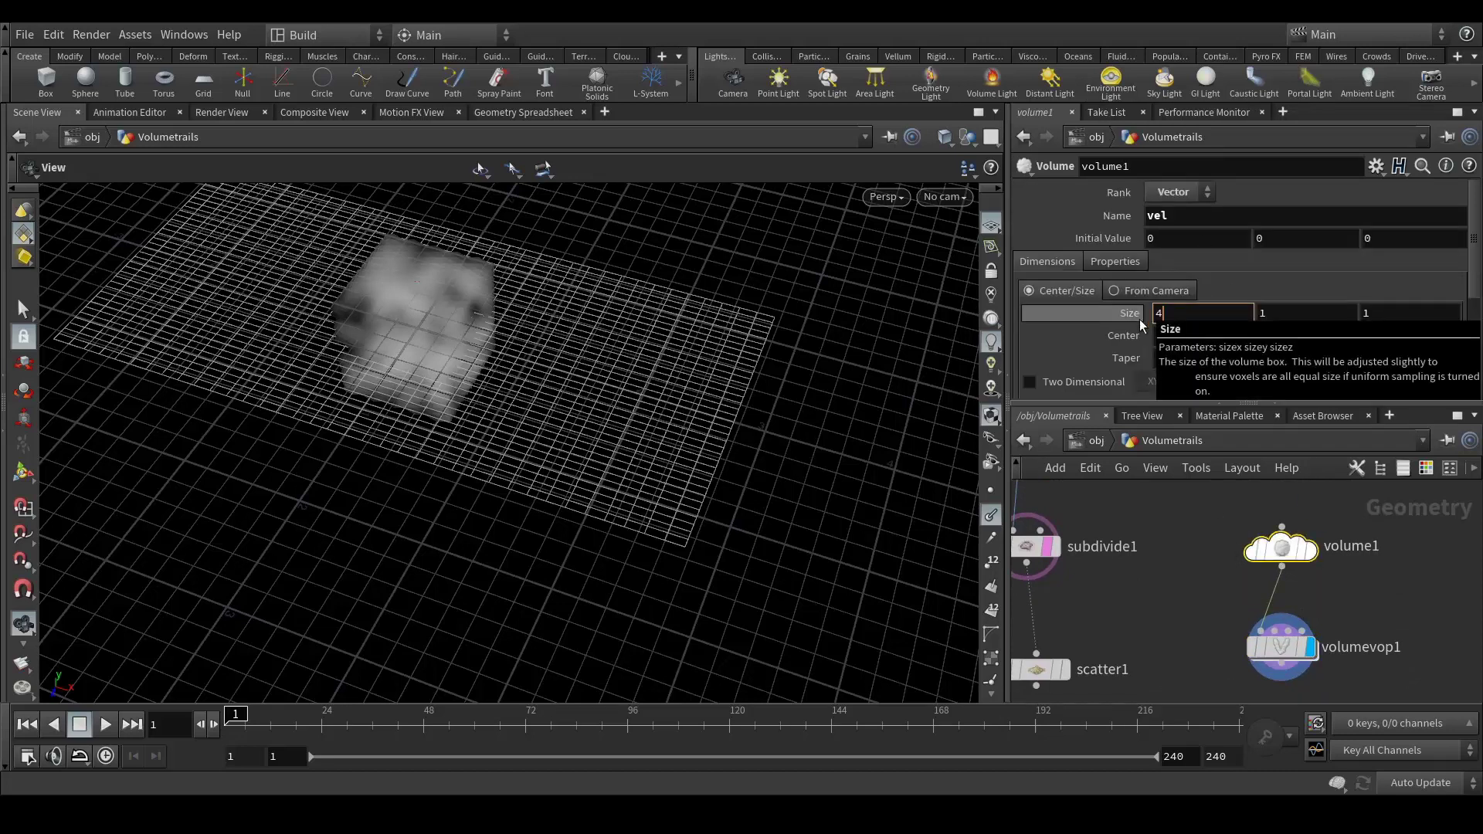
pyautogui.press('Tab')
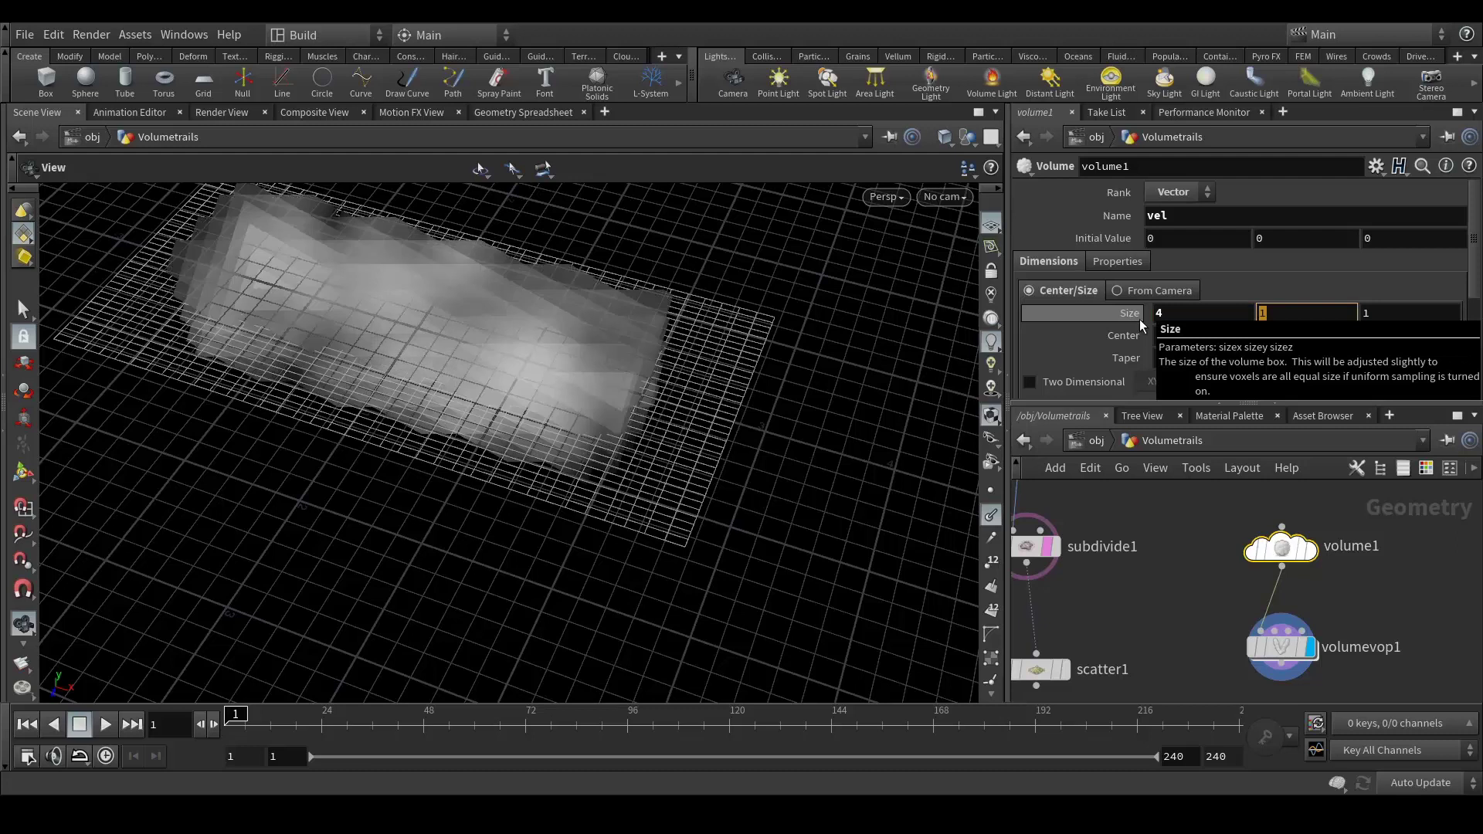
pyautogui.write('5')
pyautogui.press('Return')
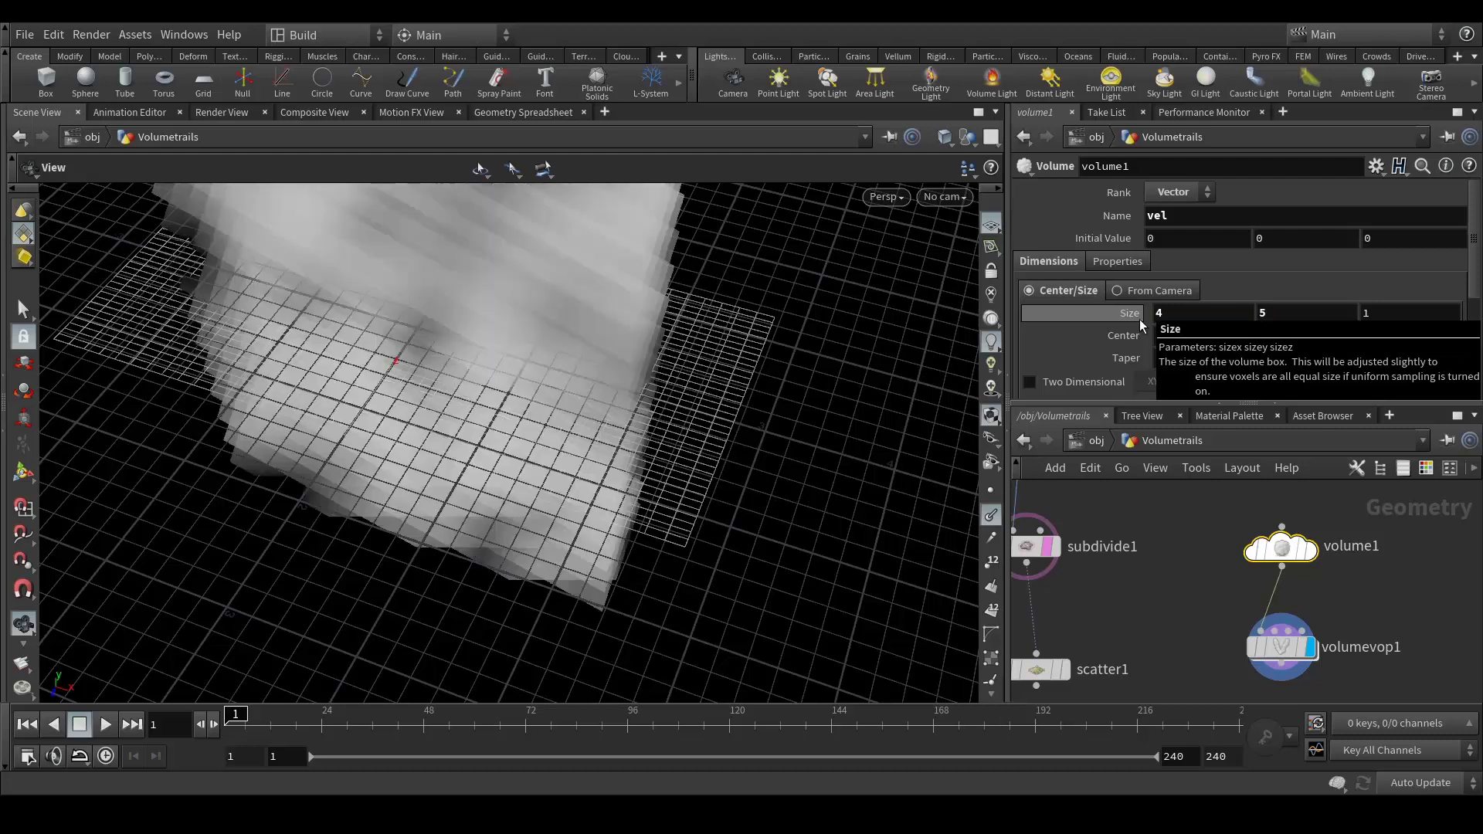
pyautogui.click(1276, 314)
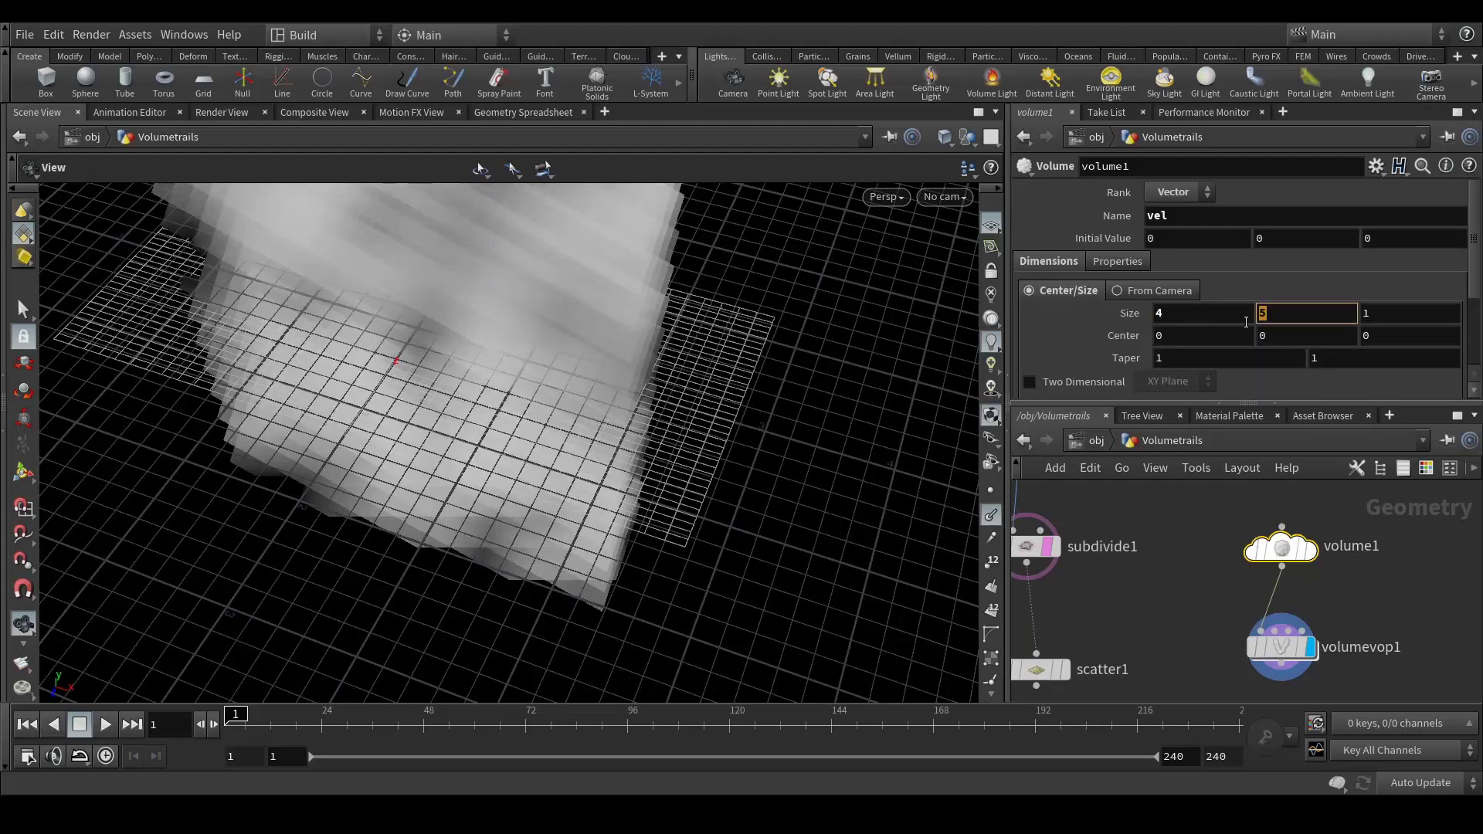
pyautogui.write('3')
pyautogui.press('Return')
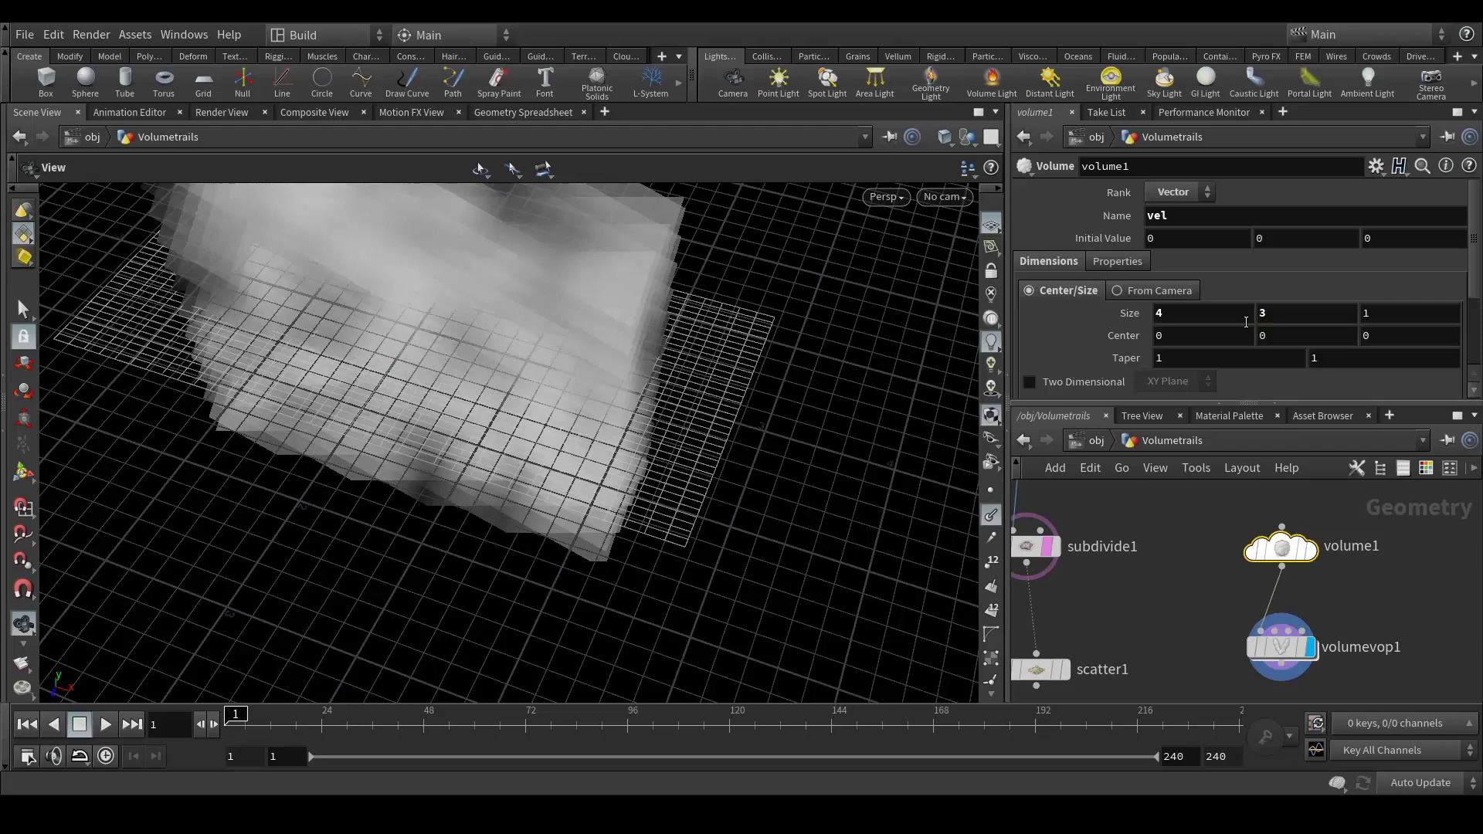
pyautogui.click(1390, 314)
pyautogui.press('Return')
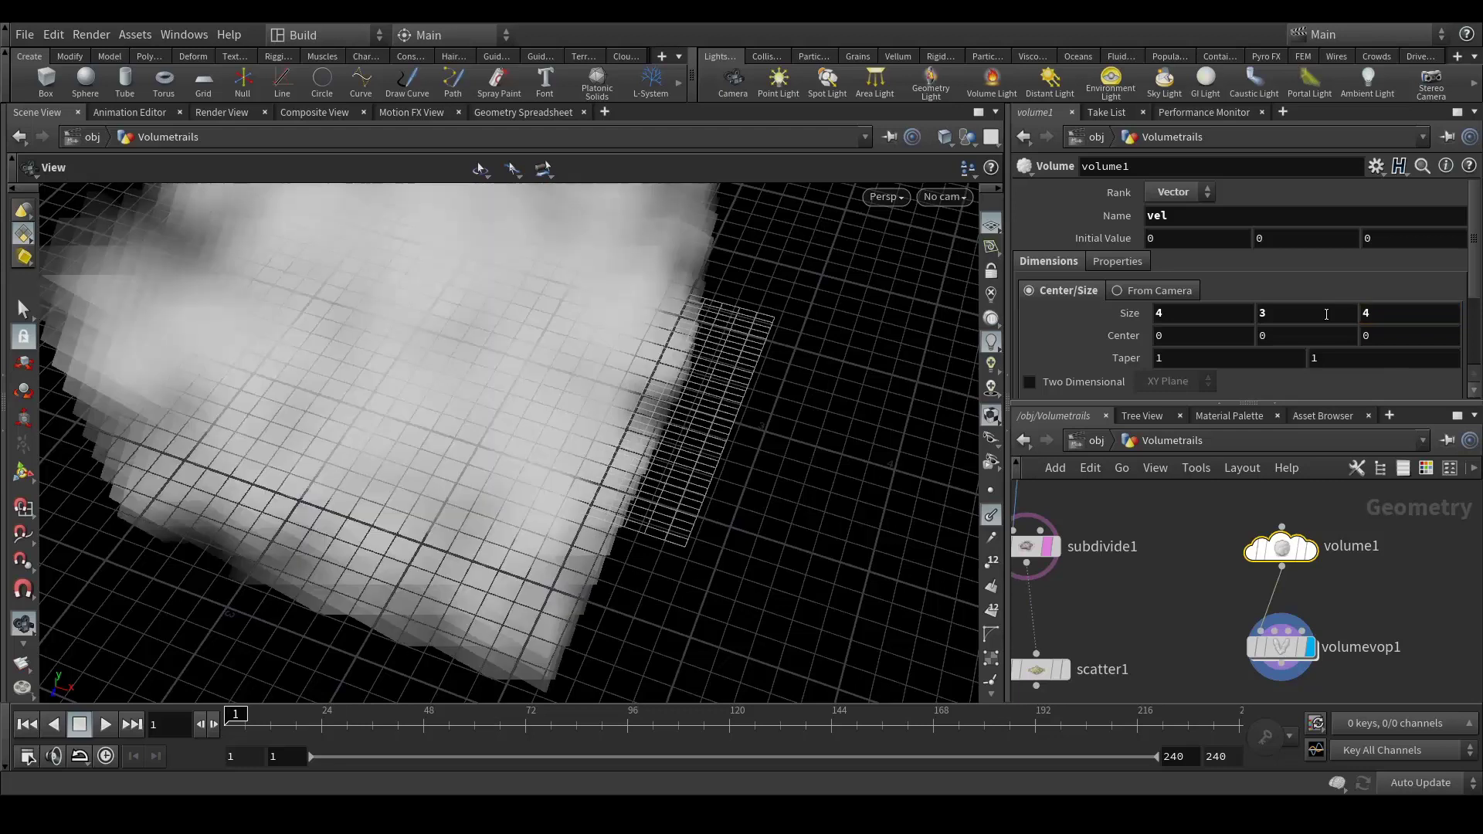
# - Adjust the vel volume's size to 3 in Z and 6 in X to cover the template grid
pyautogui.click(1388, 310)
pyautogui.press('Return')
pyautogui.click(1207, 321)
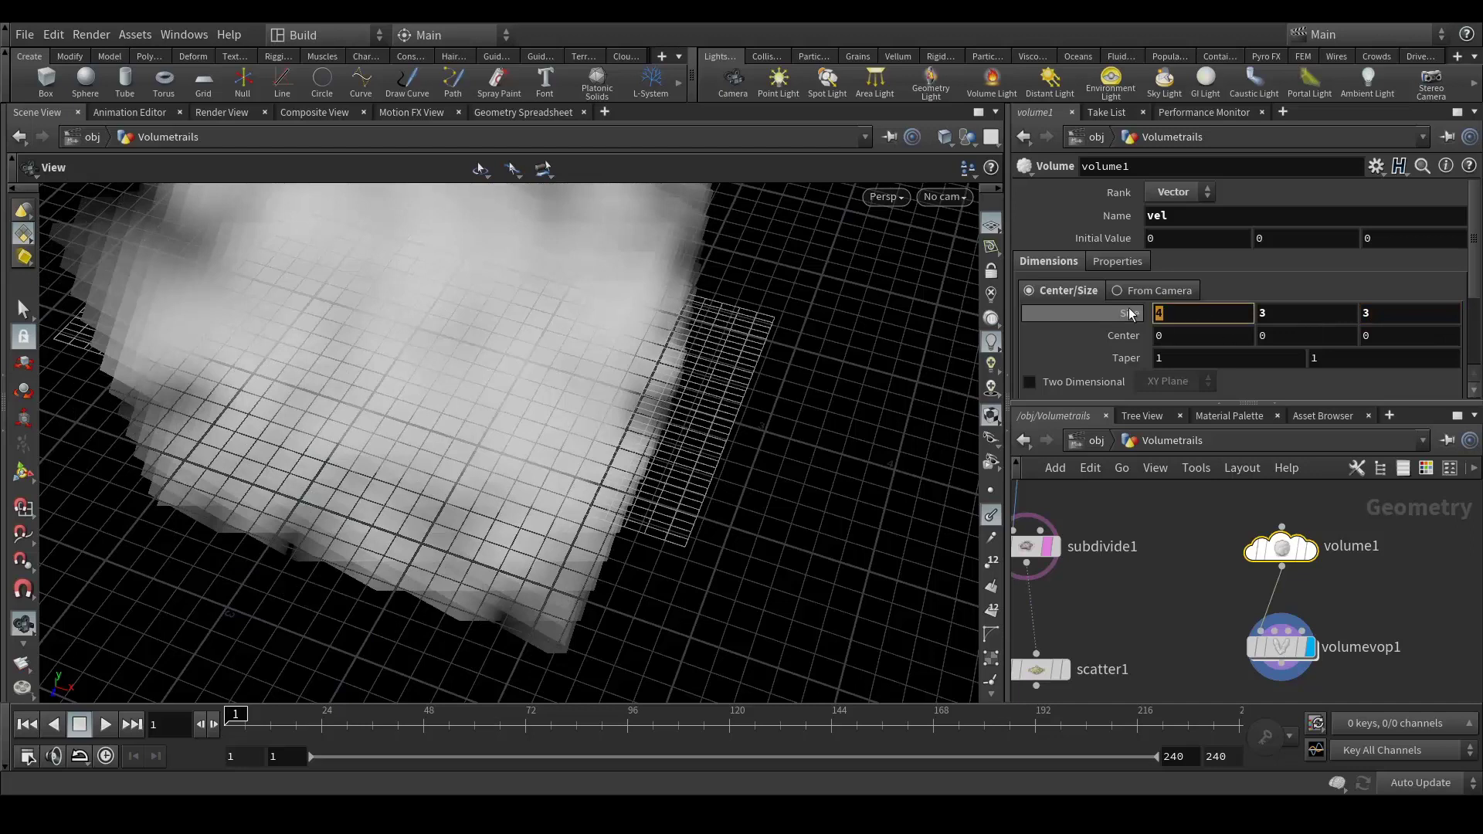
pyautogui.write('5')
pyautogui.press('Return')
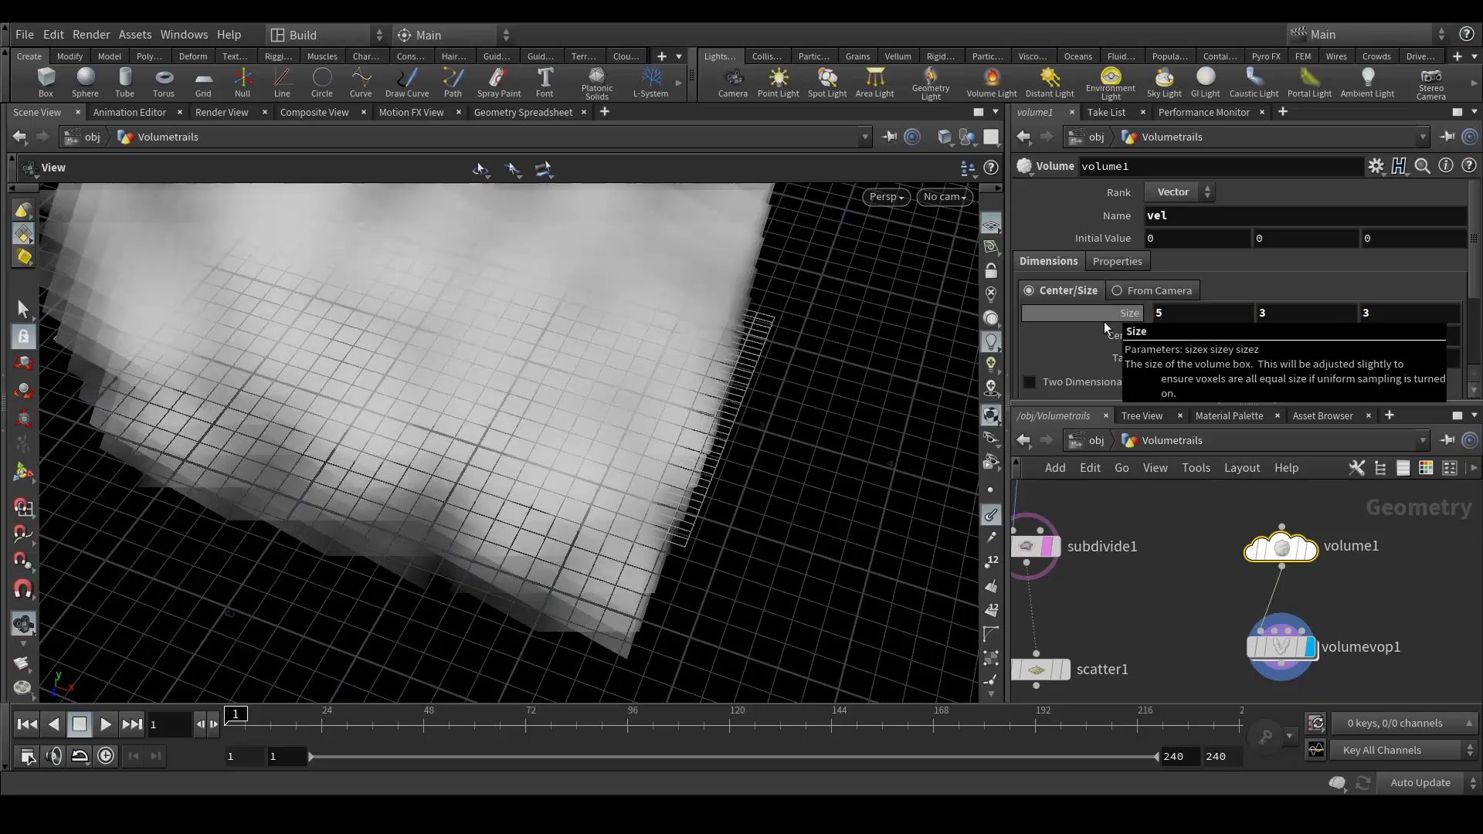
pyautogui.click(1159, 313)
pyautogui.write('6')
pyautogui.press('Return')
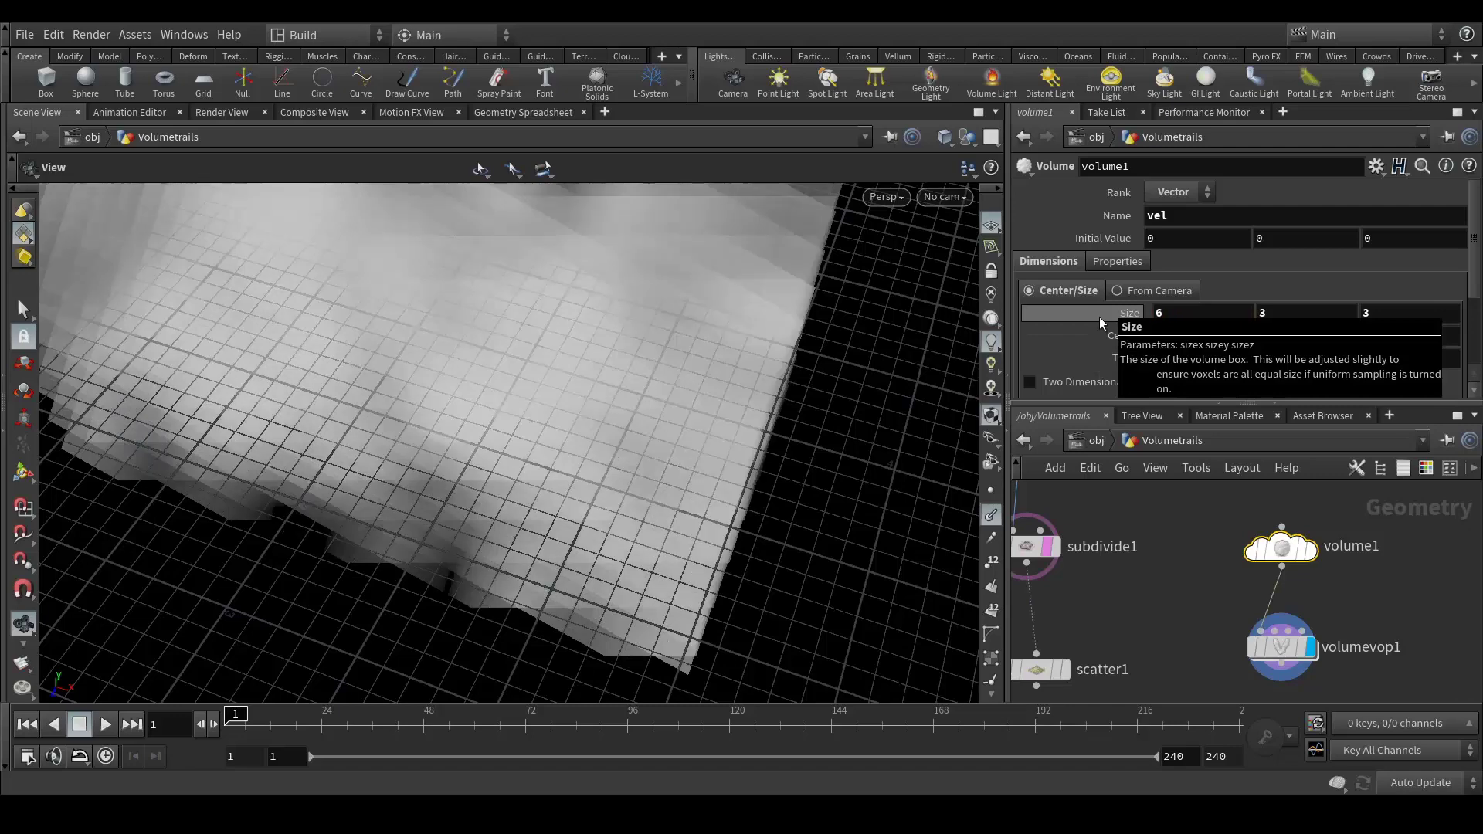
pyautogui.moveTo(684, 599); pyautogui.dragTo(679, 413)
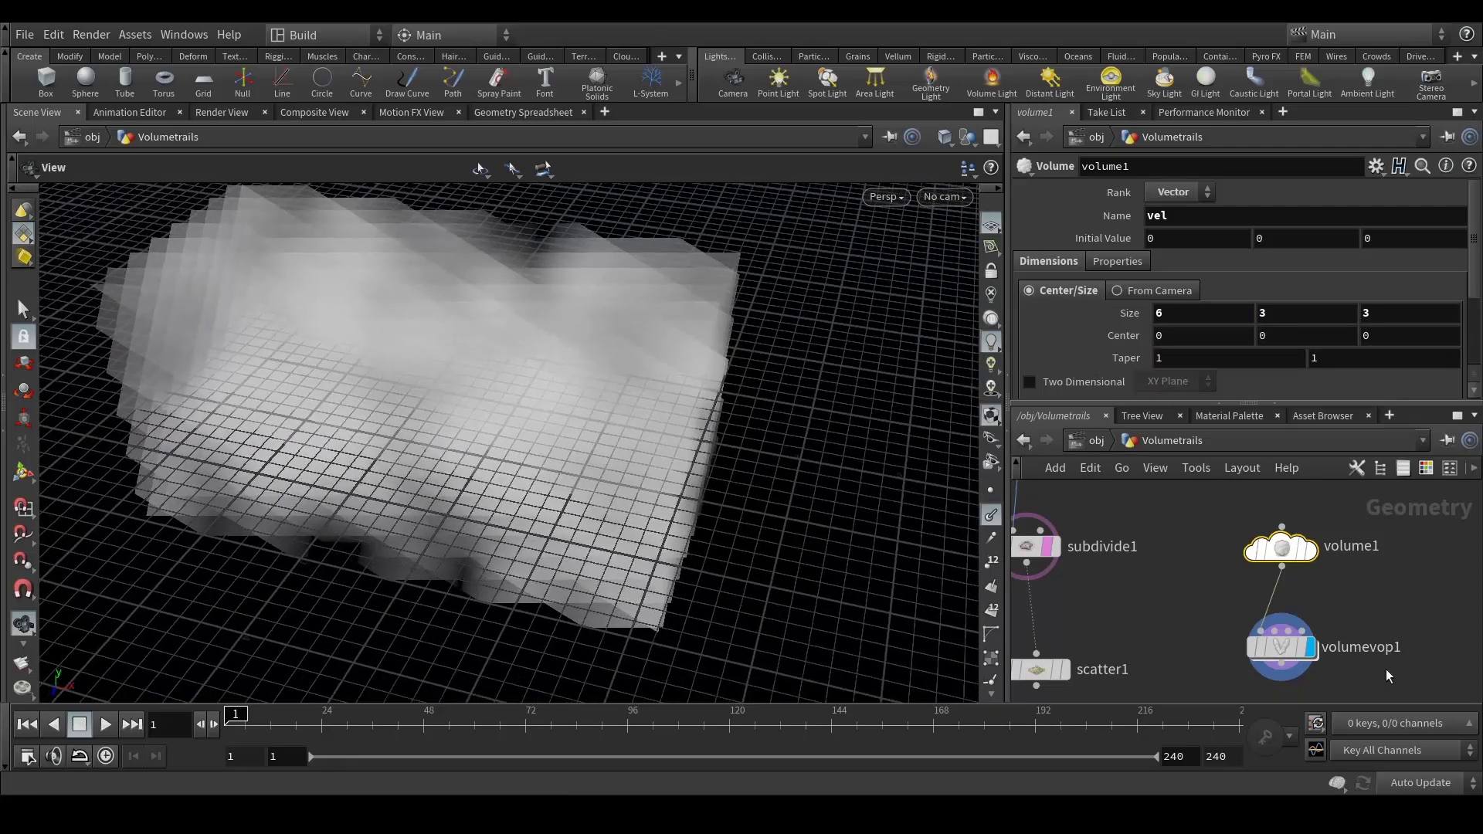
# - Add a Volume Trail node and place it between and below the scatter and Volume VOP nodes
pyautogui.moveTo(1384, 646); pyautogui.dragTo(1387, 595, button='middle')
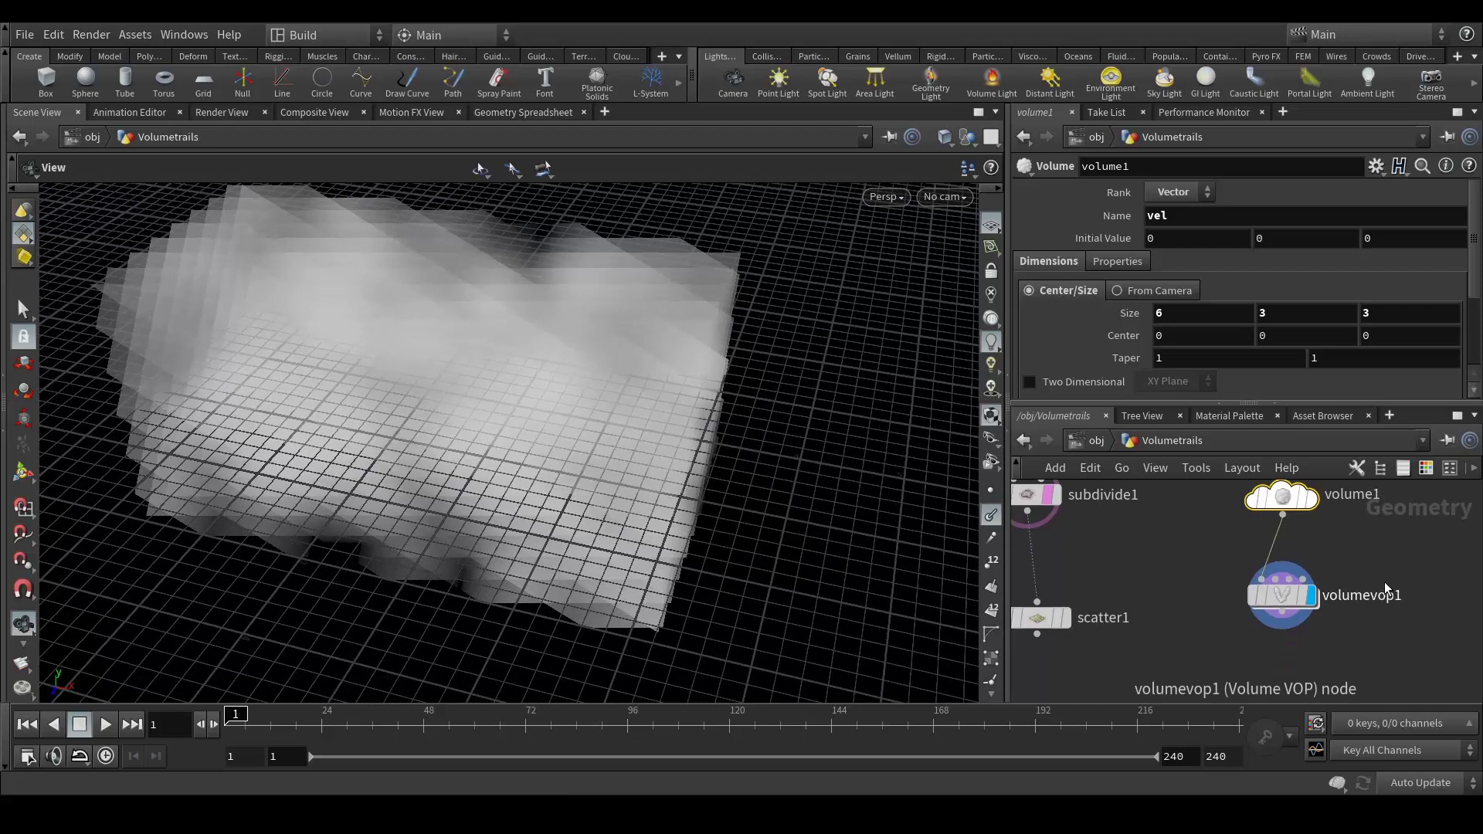
pyautogui.moveTo(1296, 625); pyautogui.dragTo(1235, 572, button='middle')
pyautogui.moveTo(1365, 644)
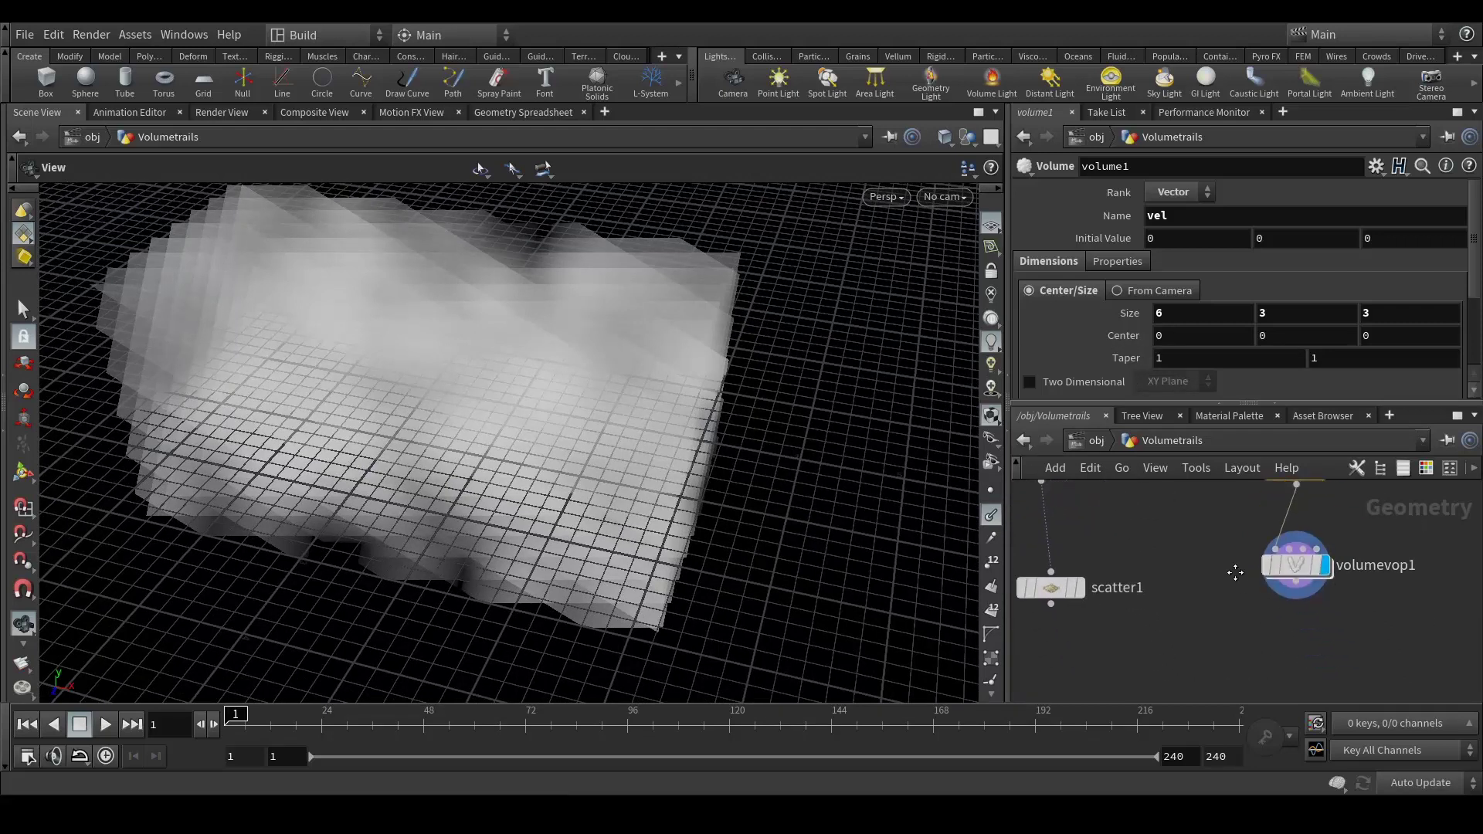
pyautogui.moveTo(1180, 641); pyautogui.dragTo(1239, 572, button='middle')
pyautogui.press('Tab')
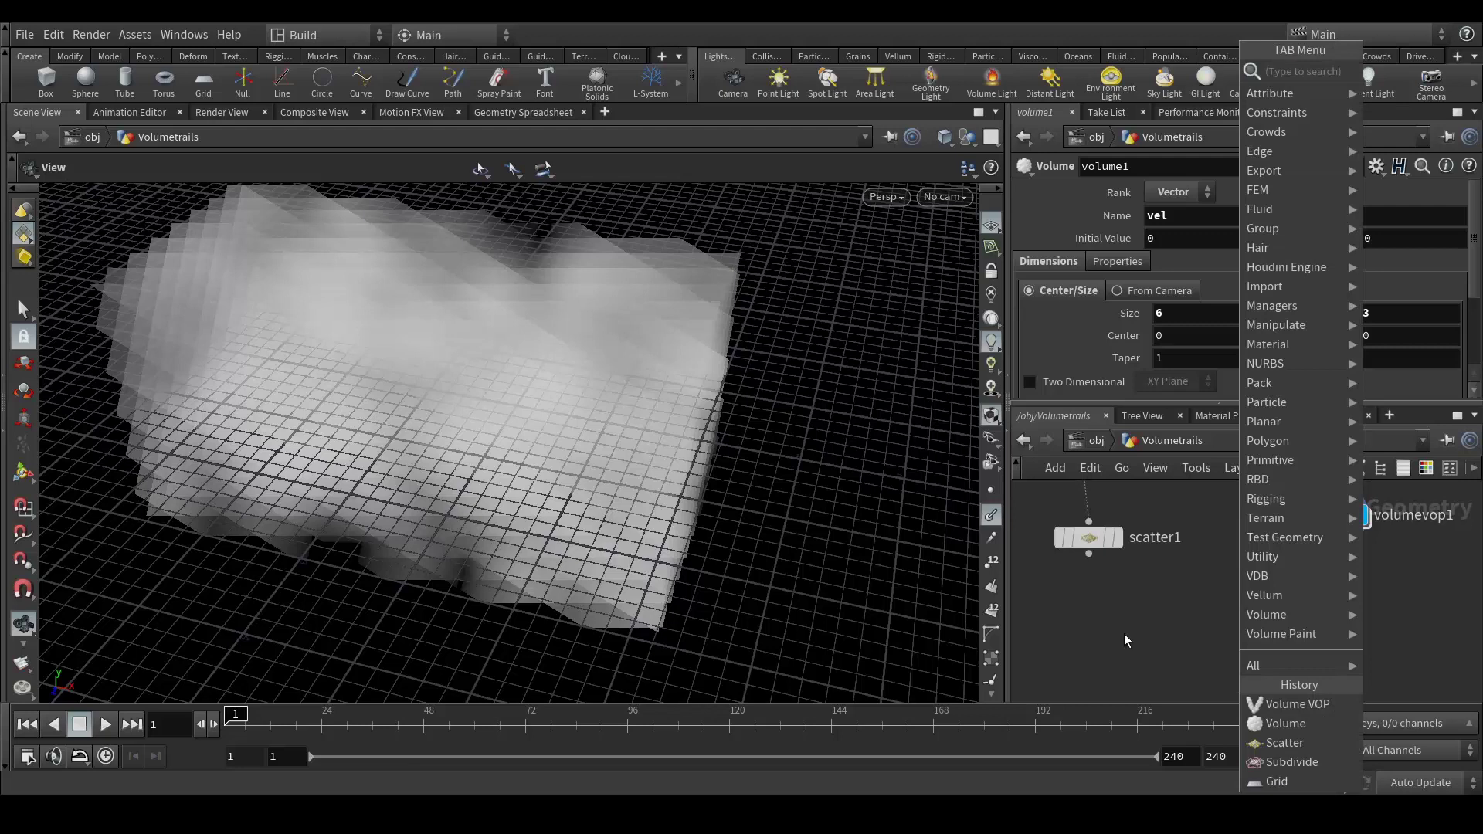
pyautogui.write('volume')
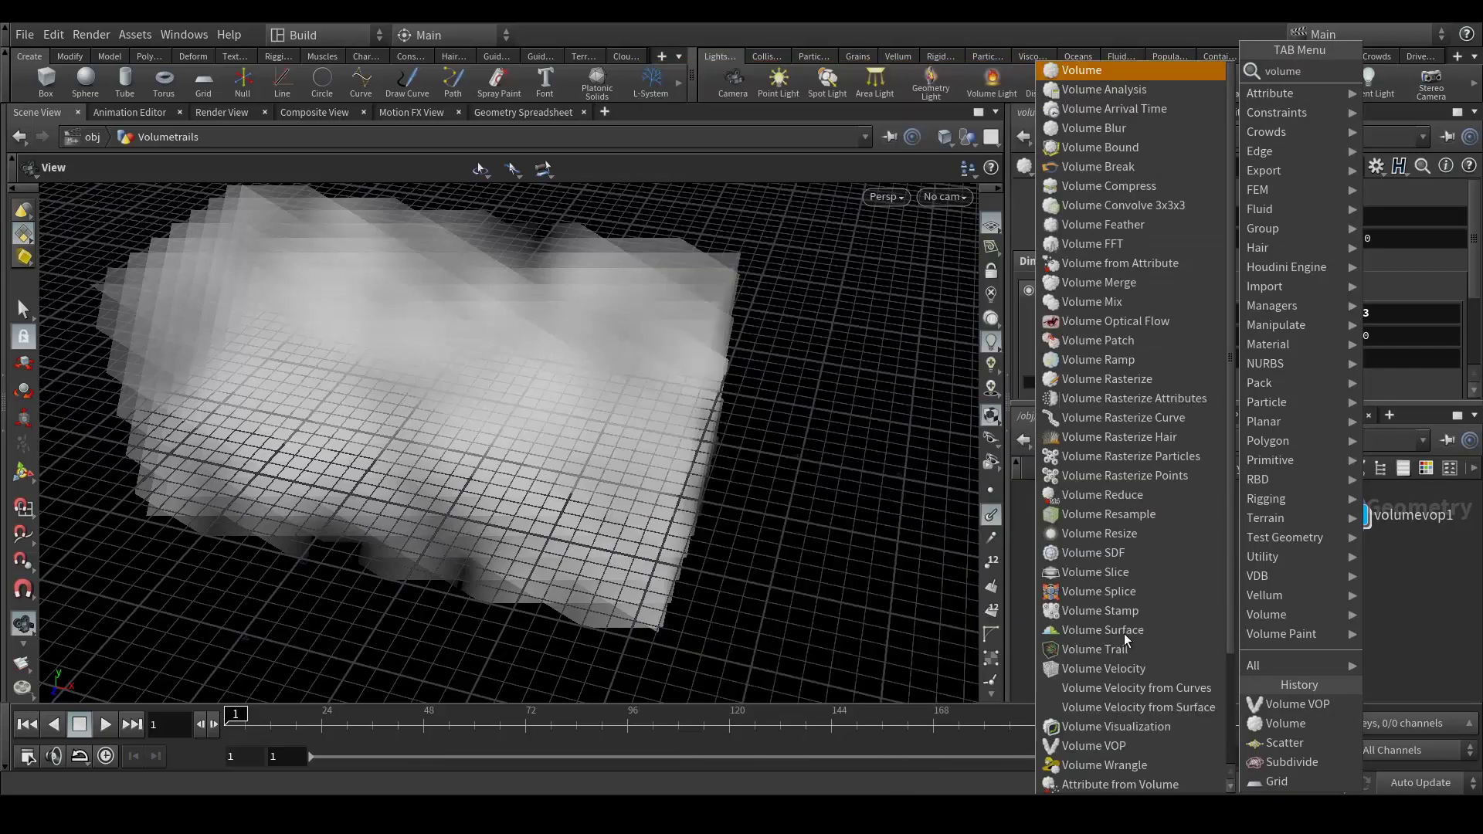
pyautogui.click(1124, 633)
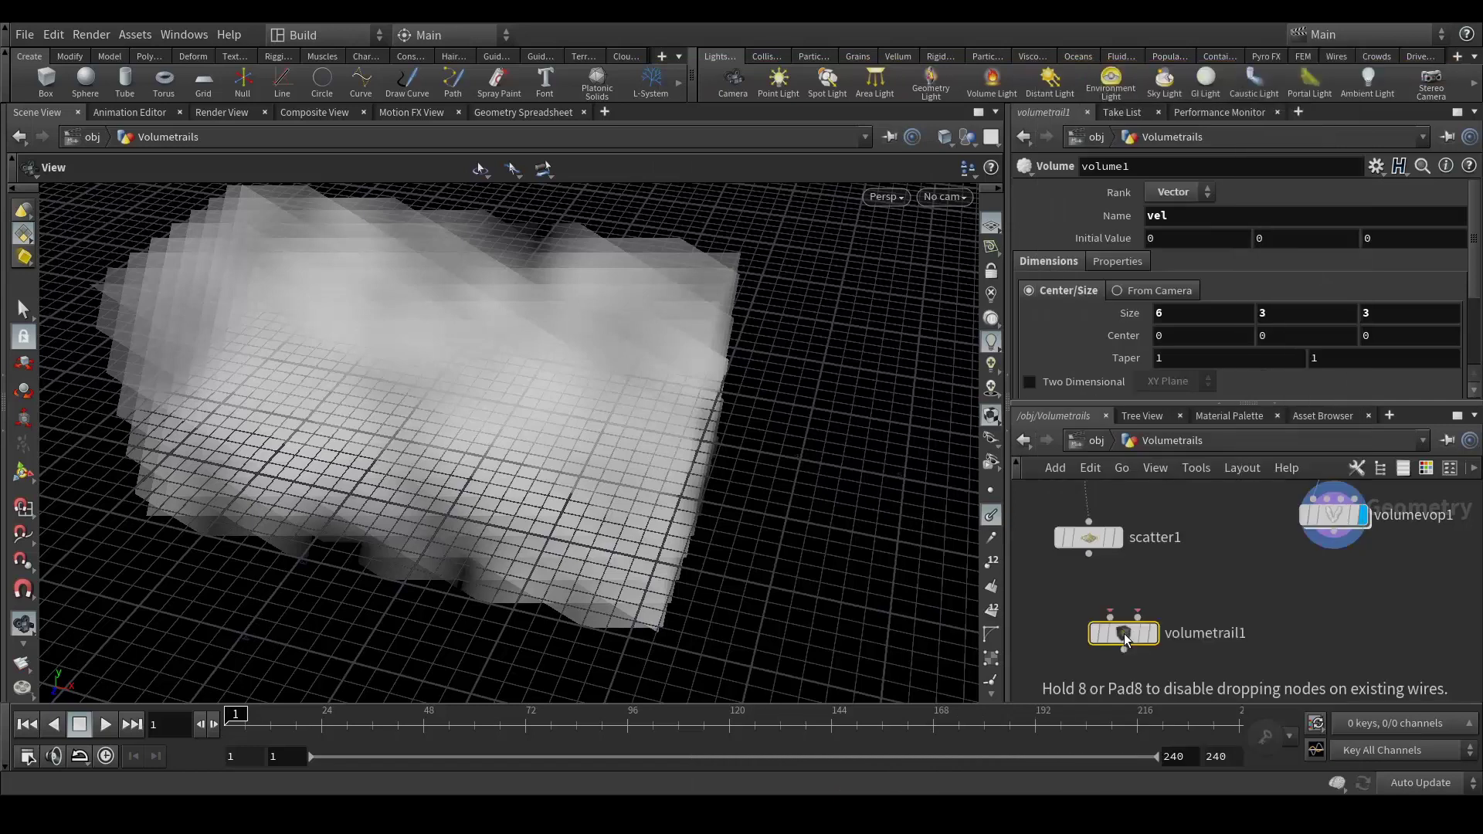
pyautogui.moveTo(1124, 637); pyautogui.dragTo(1215, 638)
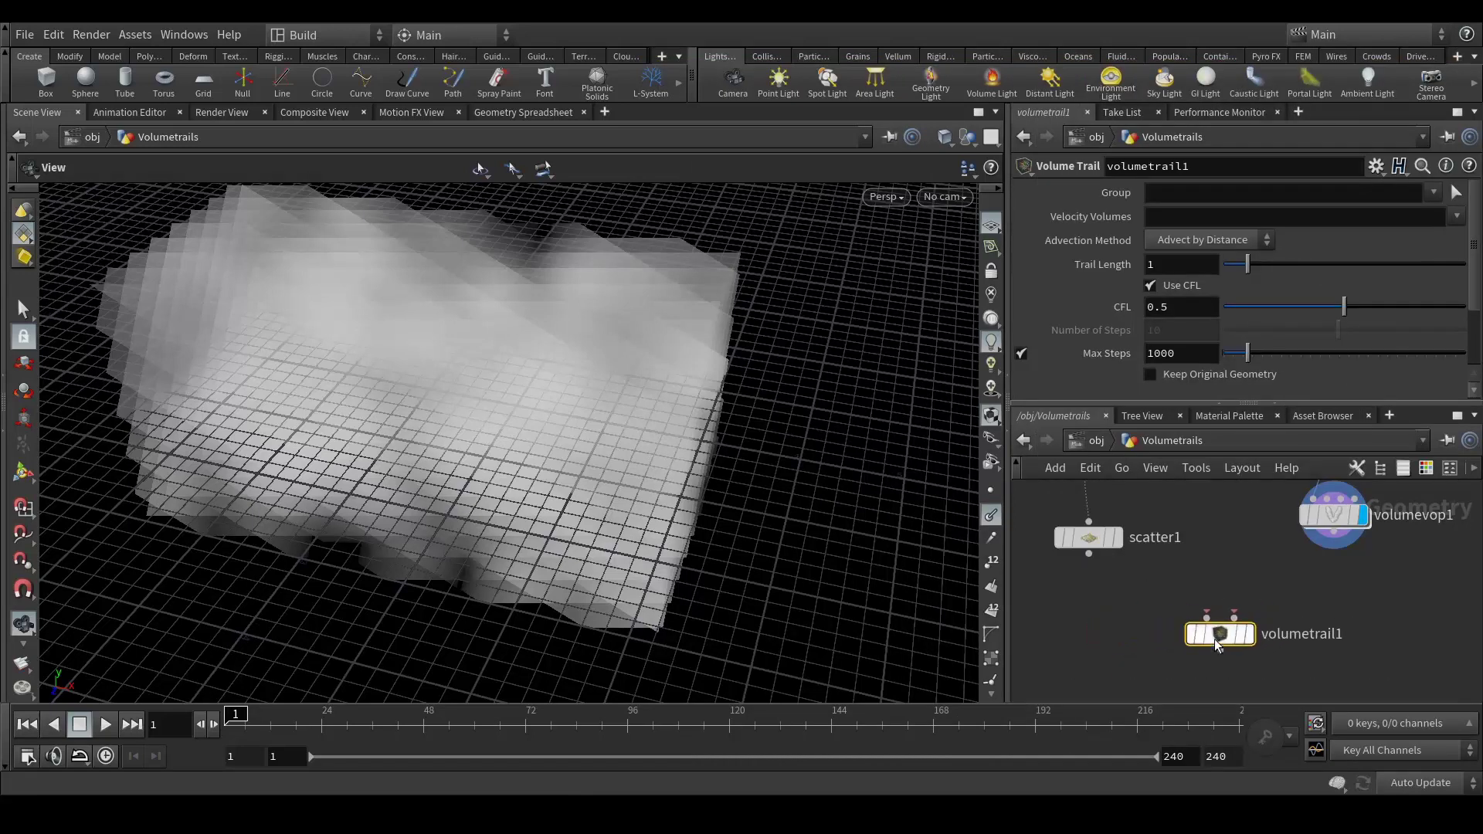
# - Wire the scatter into the Volume Trail's first input and the Volume VOP into its velocity volumes input, and display the trails
pyautogui.click(1089, 554)
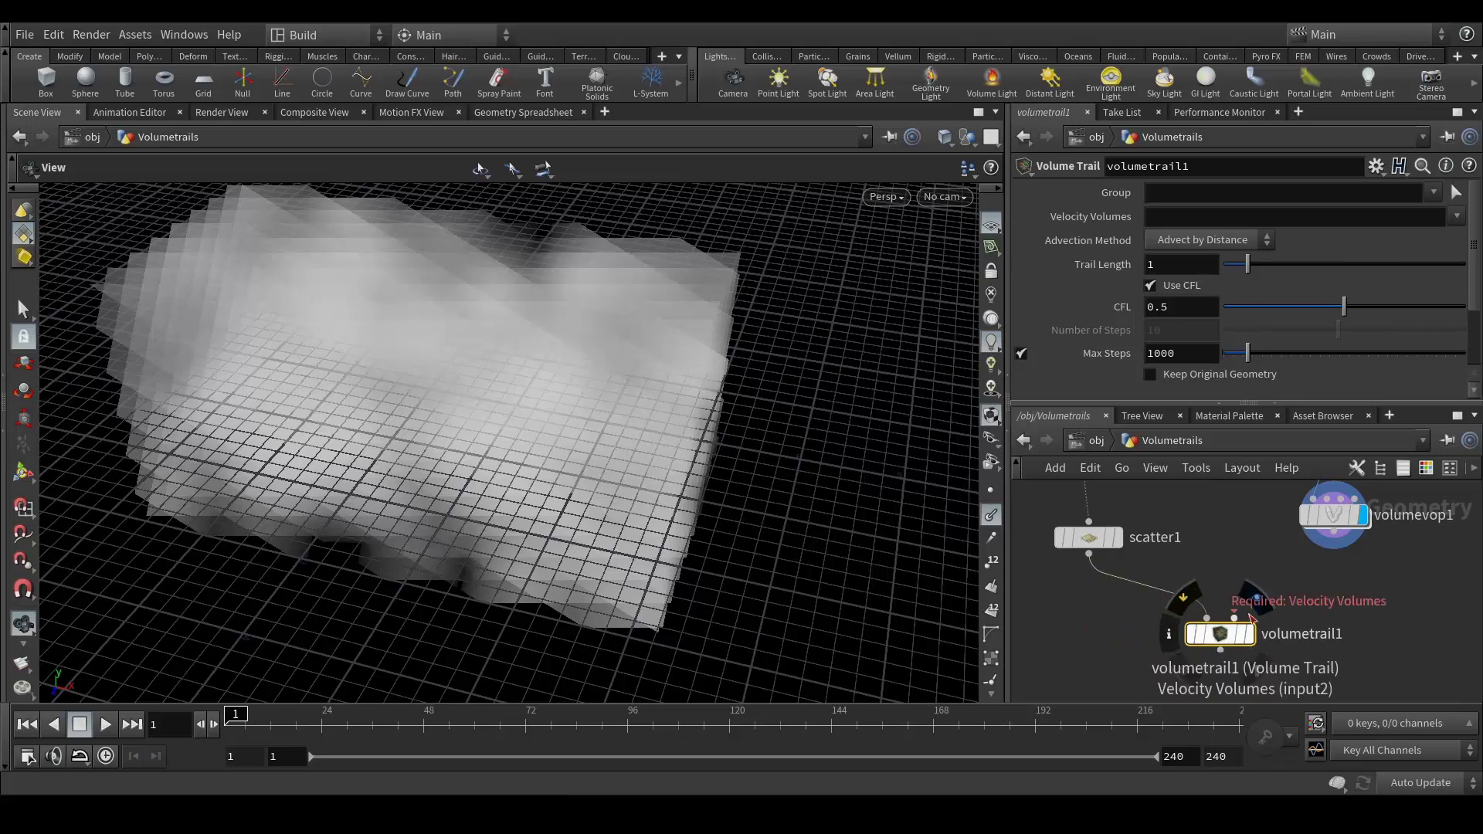
pyautogui.click(1206, 618)
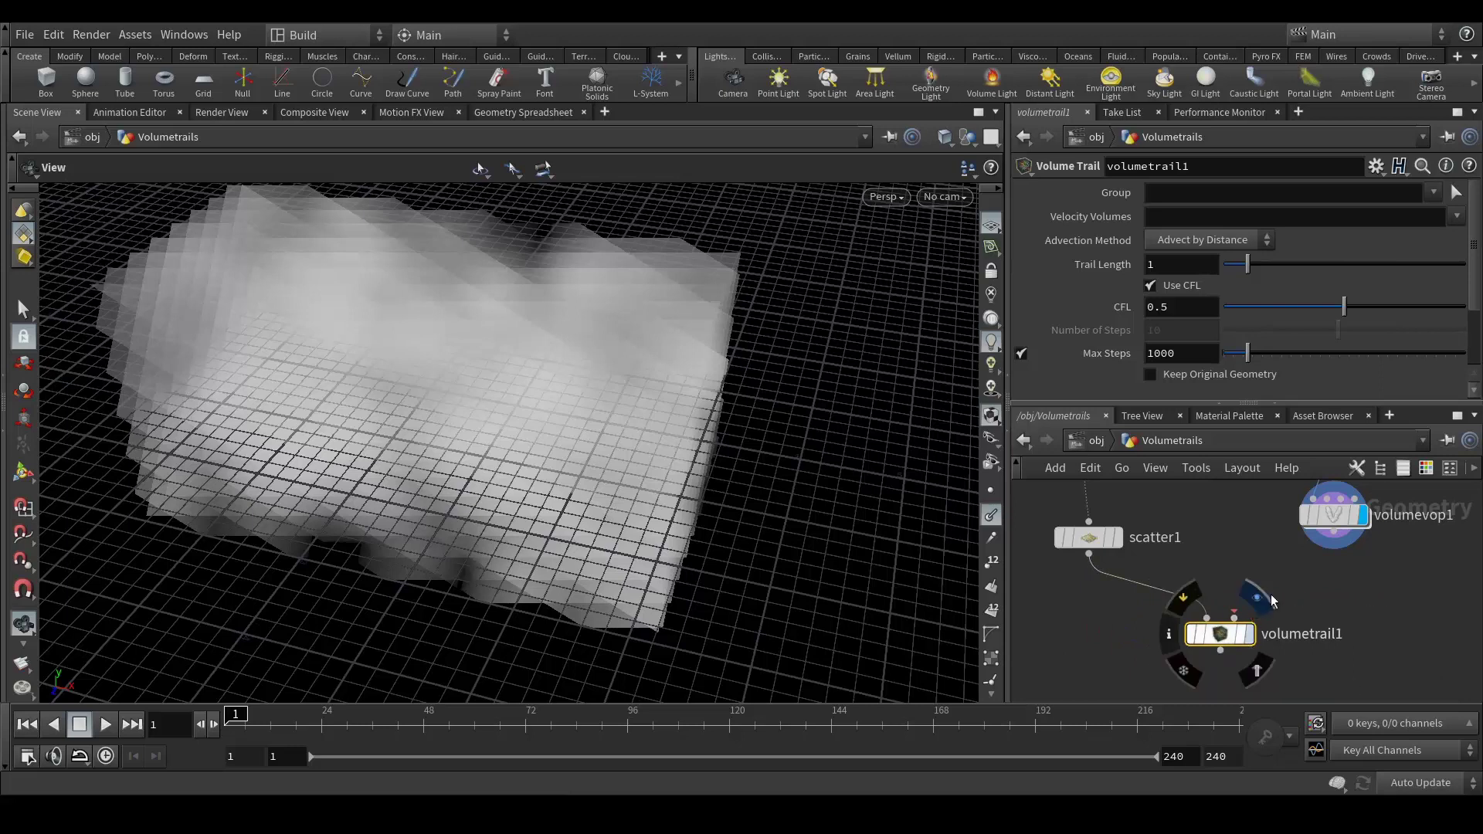
pyautogui.click(1334, 532)
pyautogui.click(1234, 618)
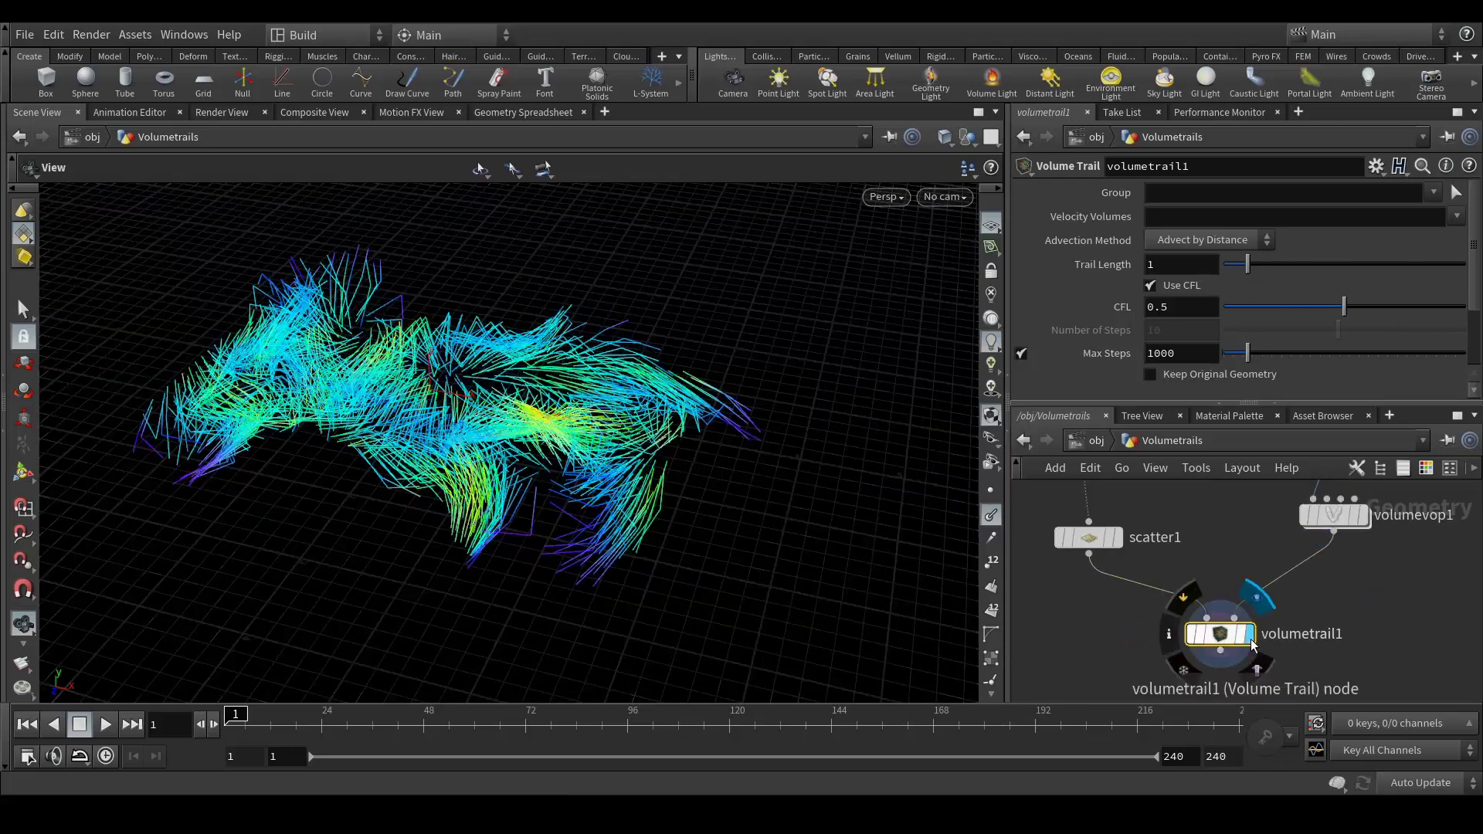
# - Set the Volume Trail's Trail Length to 0.93
pyautogui.moveTo(487, 371); pyautogui.dragTo(641, 387)
pyautogui.moveTo(1235, 638)
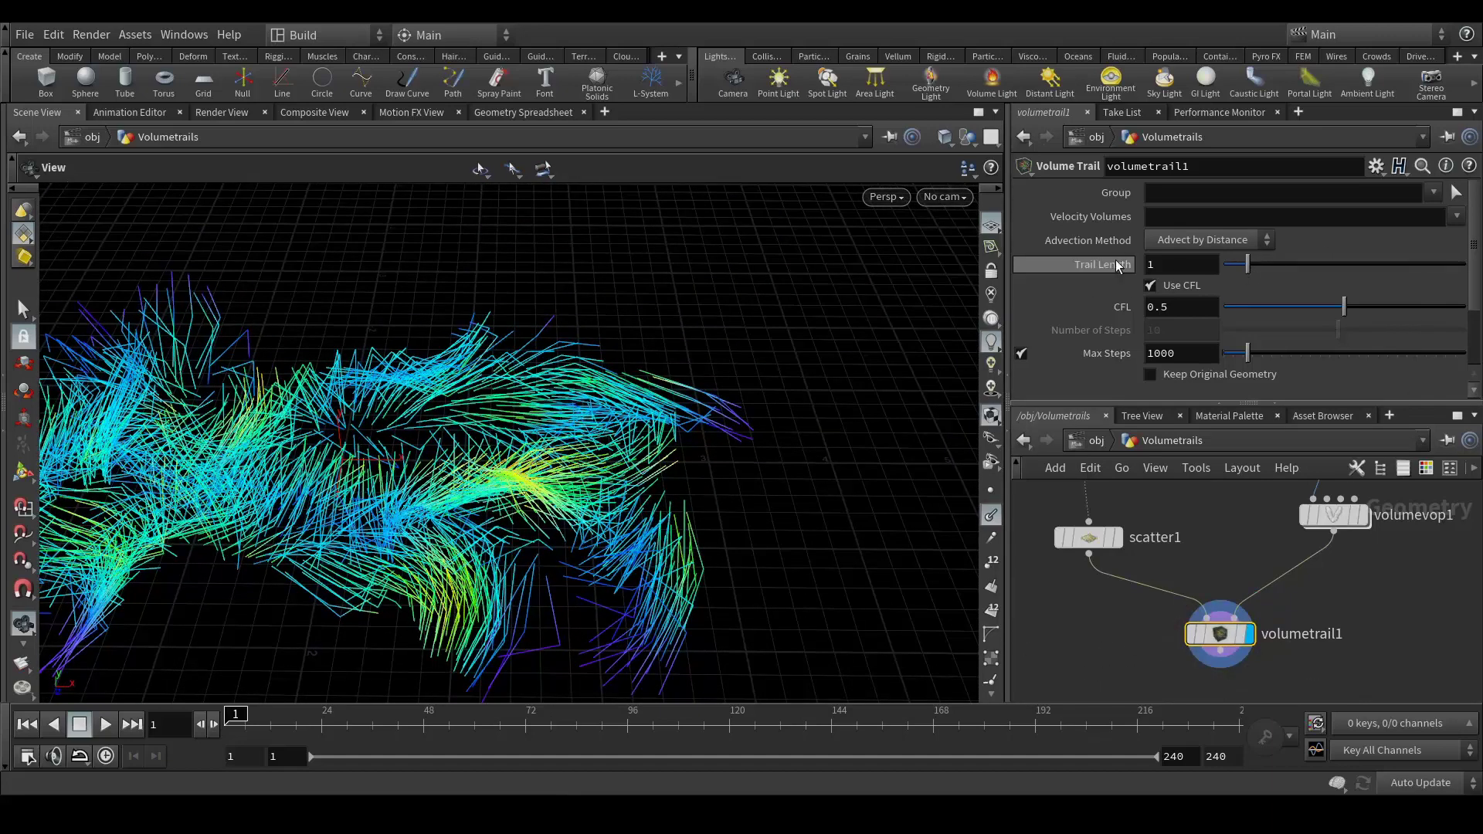
pyautogui.moveTo(1247, 267)
pyautogui.mouseDown()
pyautogui.moveTo(1234, 274)
pyautogui.moveTo(1282, 272)
pyautogui.moveTo(1245, 266)
pyautogui.mouseUp()
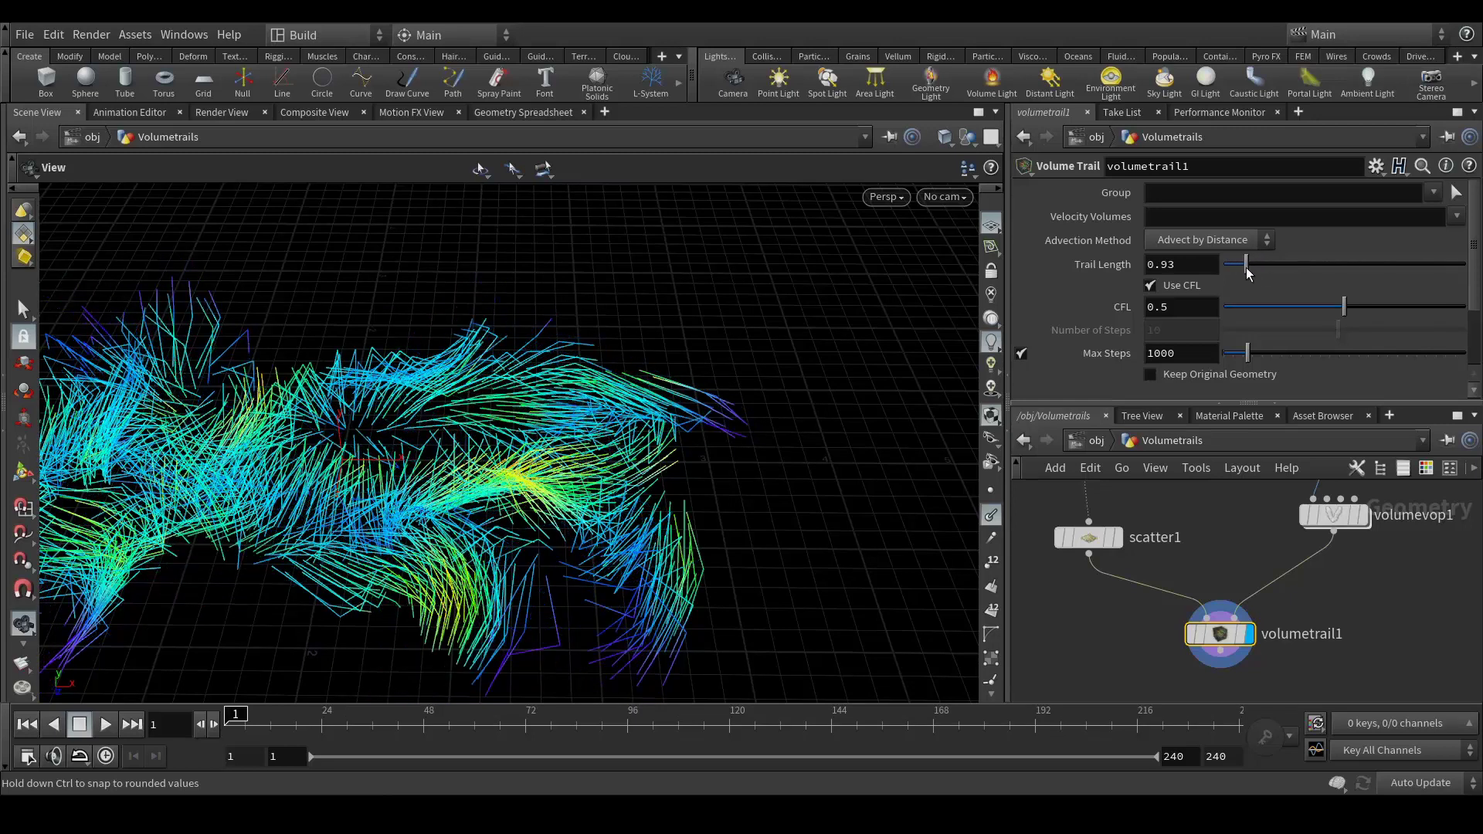
# - Inspect the trails up close and lower the Volume Trail's CFL value to near its minimum
pyautogui.moveTo(369, 474); pyautogui.dragTo(493, 408, button='right')
pyautogui.moveTo(598, 473); pyautogui.dragTo(600, 352)
pyautogui.moveTo(600, 352); pyautogui.dragTo(677, 405, button='right')
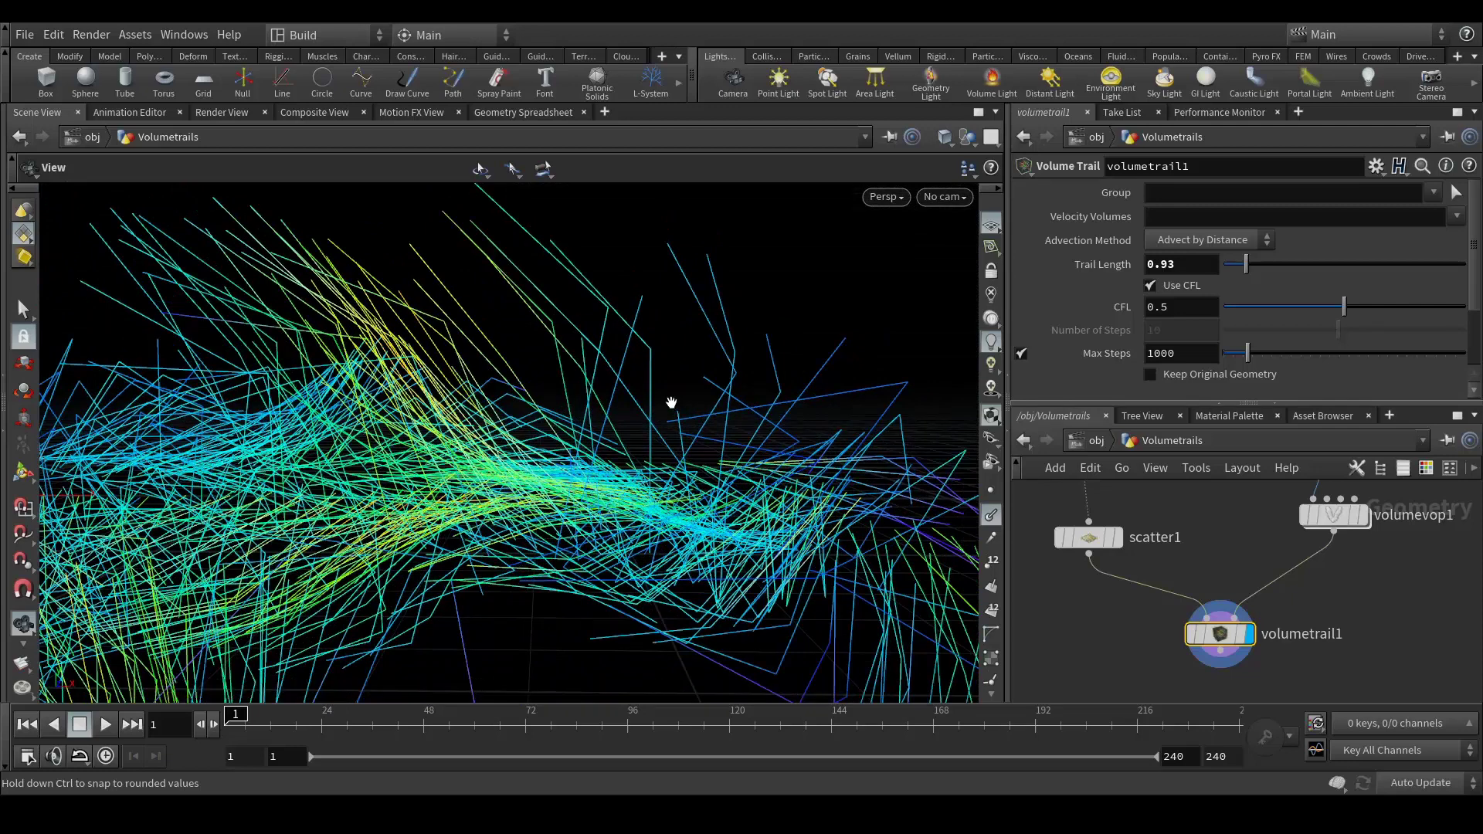
pyautogui.moveTo(643, 322); pyautogui.dragTo(640, 313)
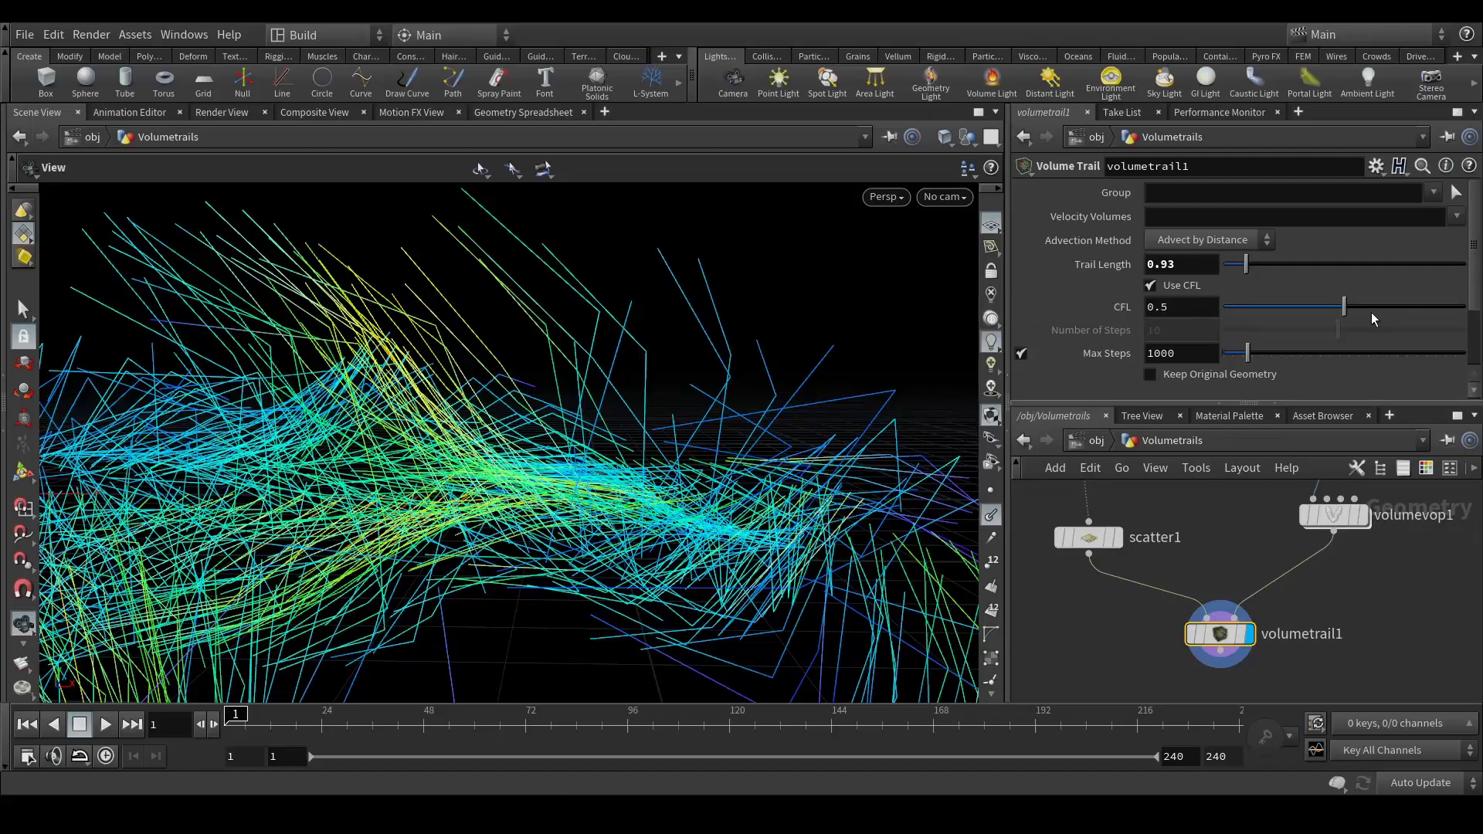
pyautogui.moveTo(1347, 309); pyautogui.dragTo(1225, 322)
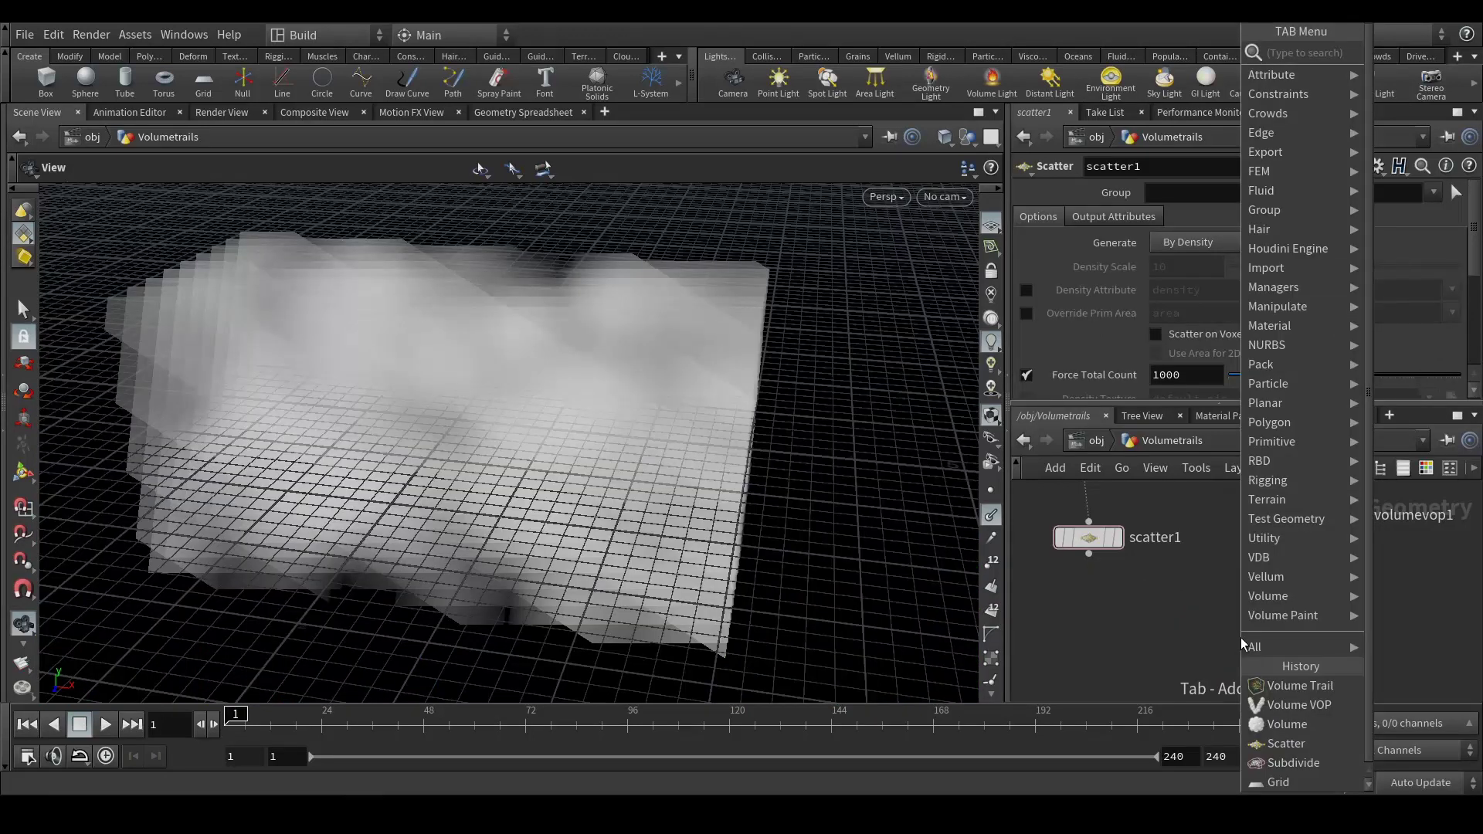
# - Add a new Volume Trail node below the scatter and Volume VOP nodes
pyautogui.write('volume')
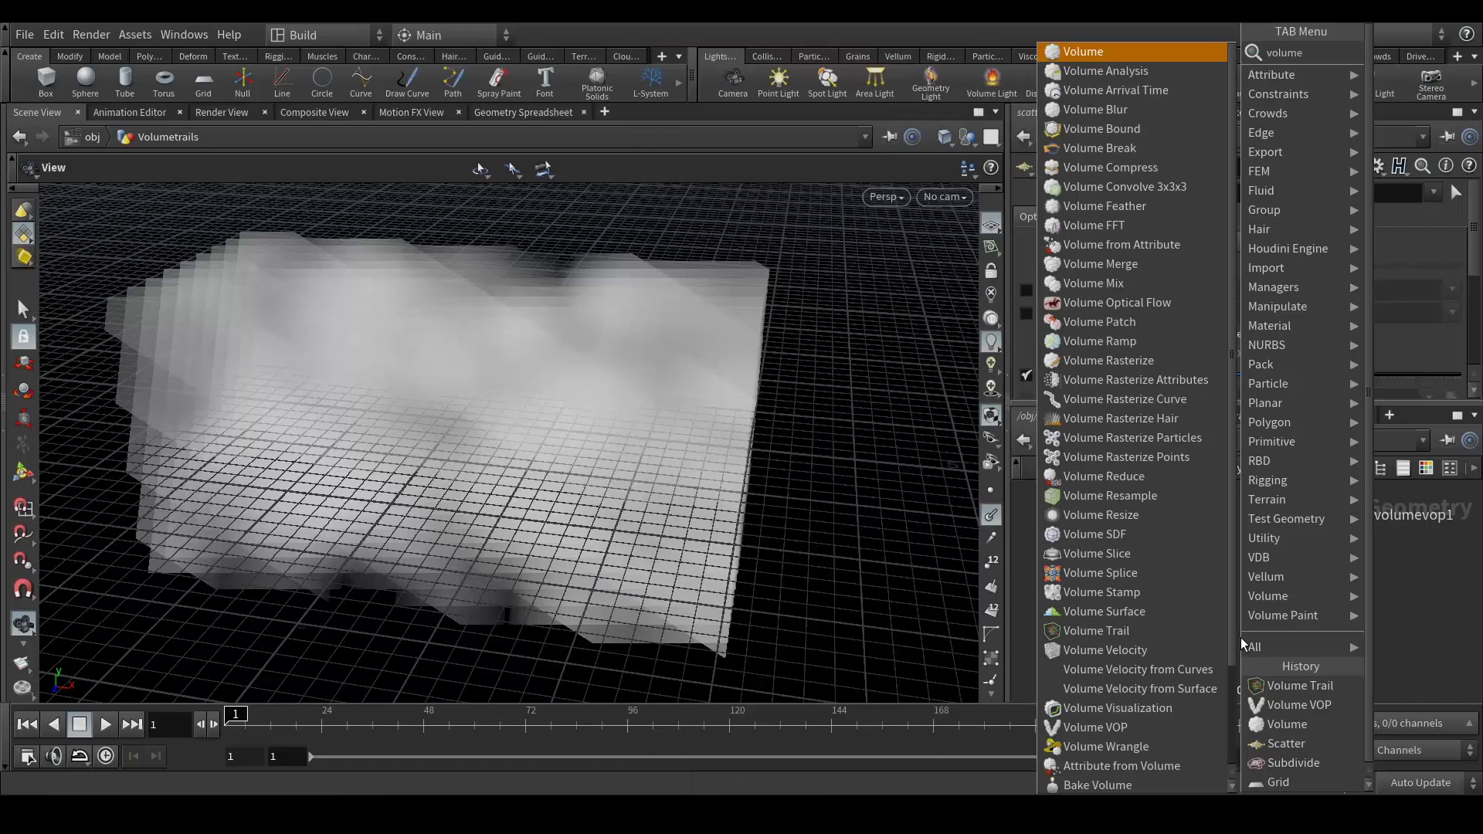
pyautogui.press('Return')
pyautogui.click(1241, 637)
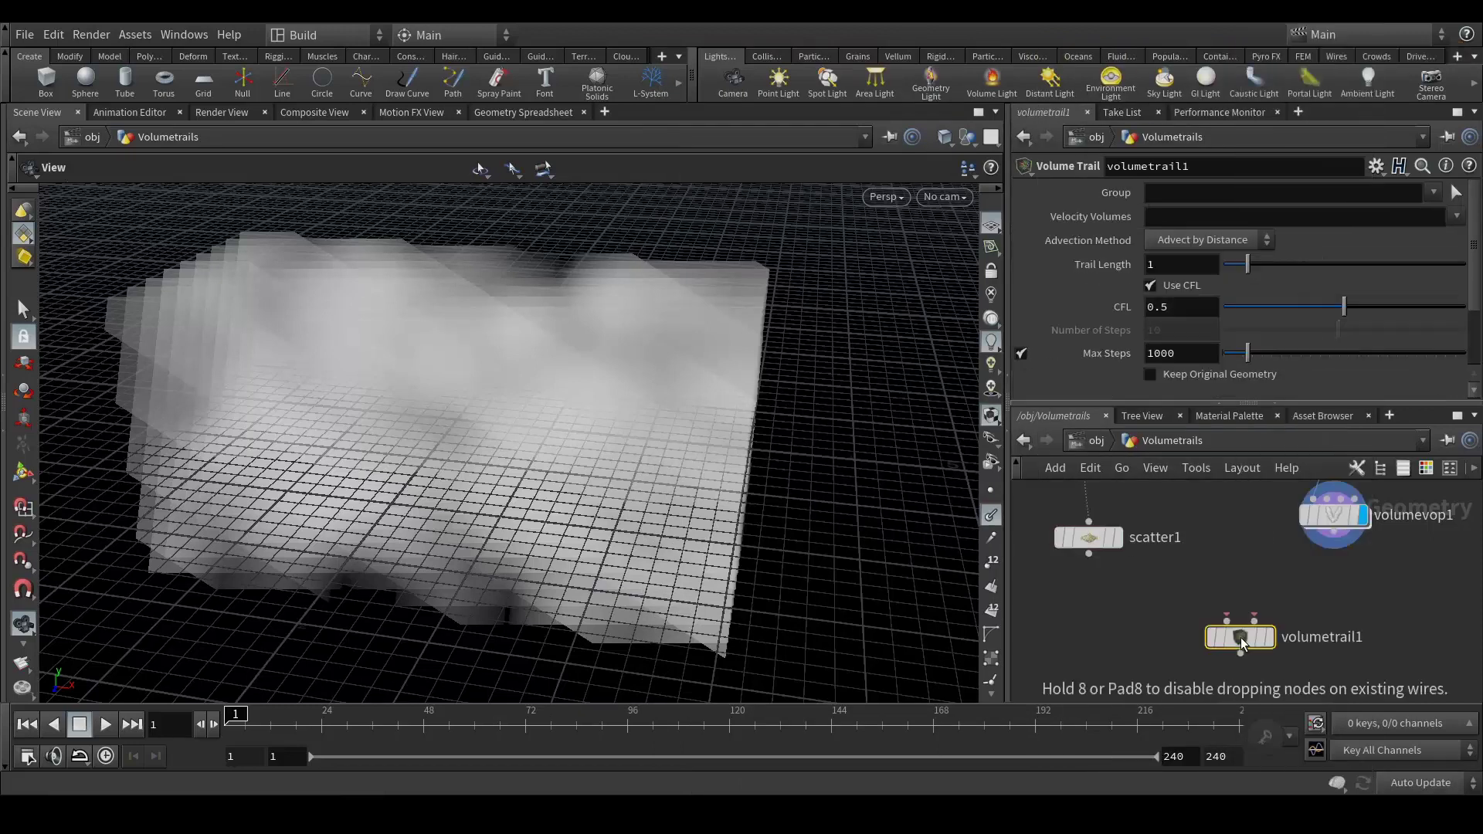
# - Connect the scattered points and the Volume VOP to the Volume Trail's first and second inputs, and display its result
pyautogui.moveTo(1093, 556)
pyautogui.moveTo(1091, 555); pyautogui.dragTo(1227, 619)
pyautogui.moveTo(1331, 544); pyautogui.dragTo(1254, 618)
pyautogui.moveTo(1283, 650); pyautogui.dragTo(1187, 616, button='middle')
pyautogui.click(1173, 603)
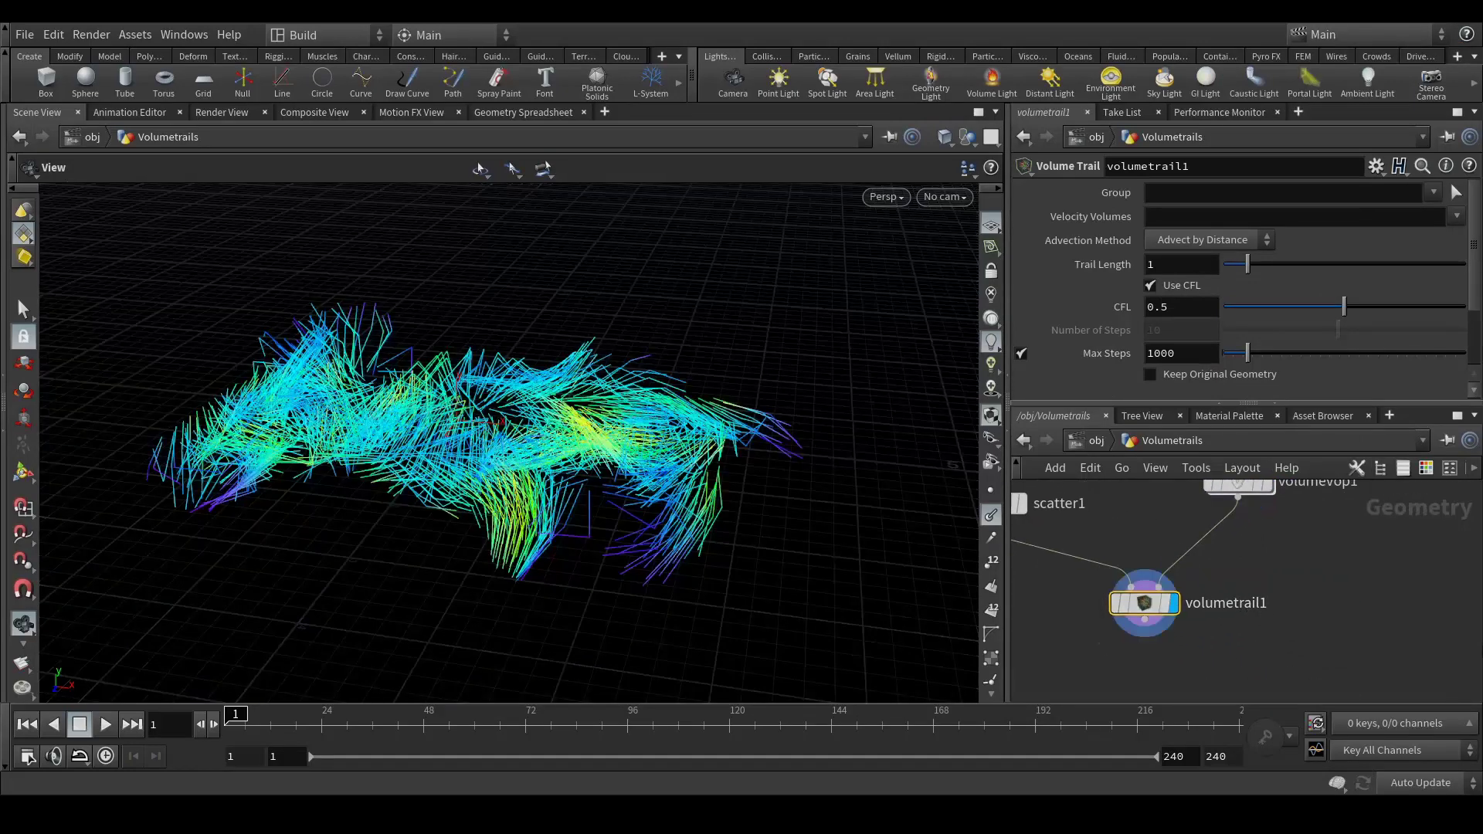
# - Set the Volume Trail's Trail Length to 1.15 and inspect the lengthened trails up close
pyautogui.moveTo(520, 374)
pyautogui.mouseDown()
pyautogui.moveTo(479, 430)
pyautogui.moveTo(583, 486)
pyautogui.moveTo(530, 480)
pyautogui.moveTo(562, 378)
pyautogui.moveTo(560, 406)
pyautogui.moveTo(580, 421)
pyautogui.moveTo(618, 407)
pyautogui.moveTo(486, 391)
pyautogui.moveTo(434, 317)
pyautogui.moveTo(533, 401)
pyautogui.moveTo(494, 361)
pyautogui.mouseUp()
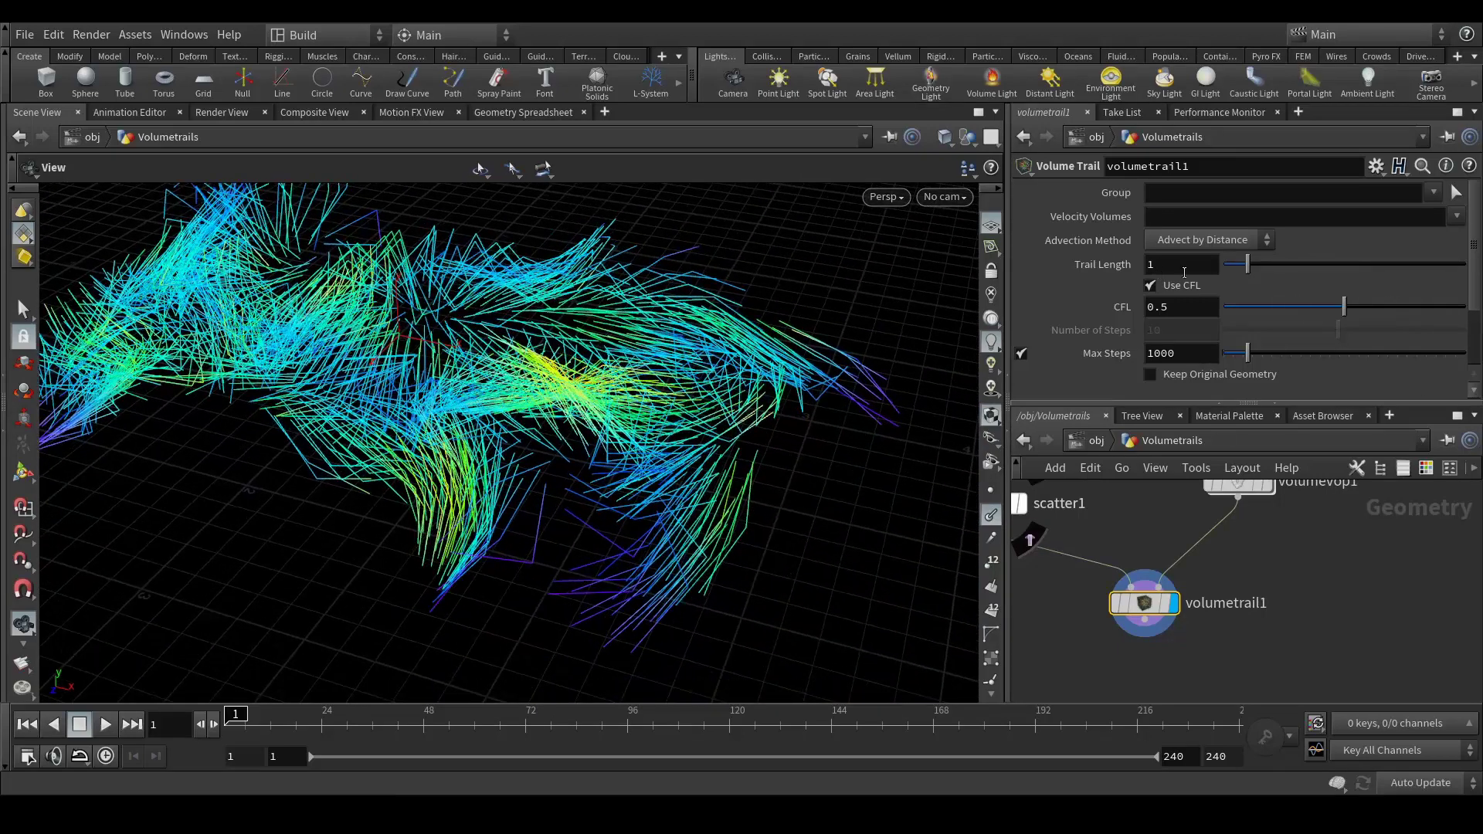
pyautogui.moveTo(1248, 268)
pyautogui.mouseDown()
pyautogui.moveTo(1224, 271)
pyautogui.moveTo(1254, 268)
pyautogui.mouseUp()
pyautogui.moveTo(497, 513); pyautogui.dragTo(484, 446)
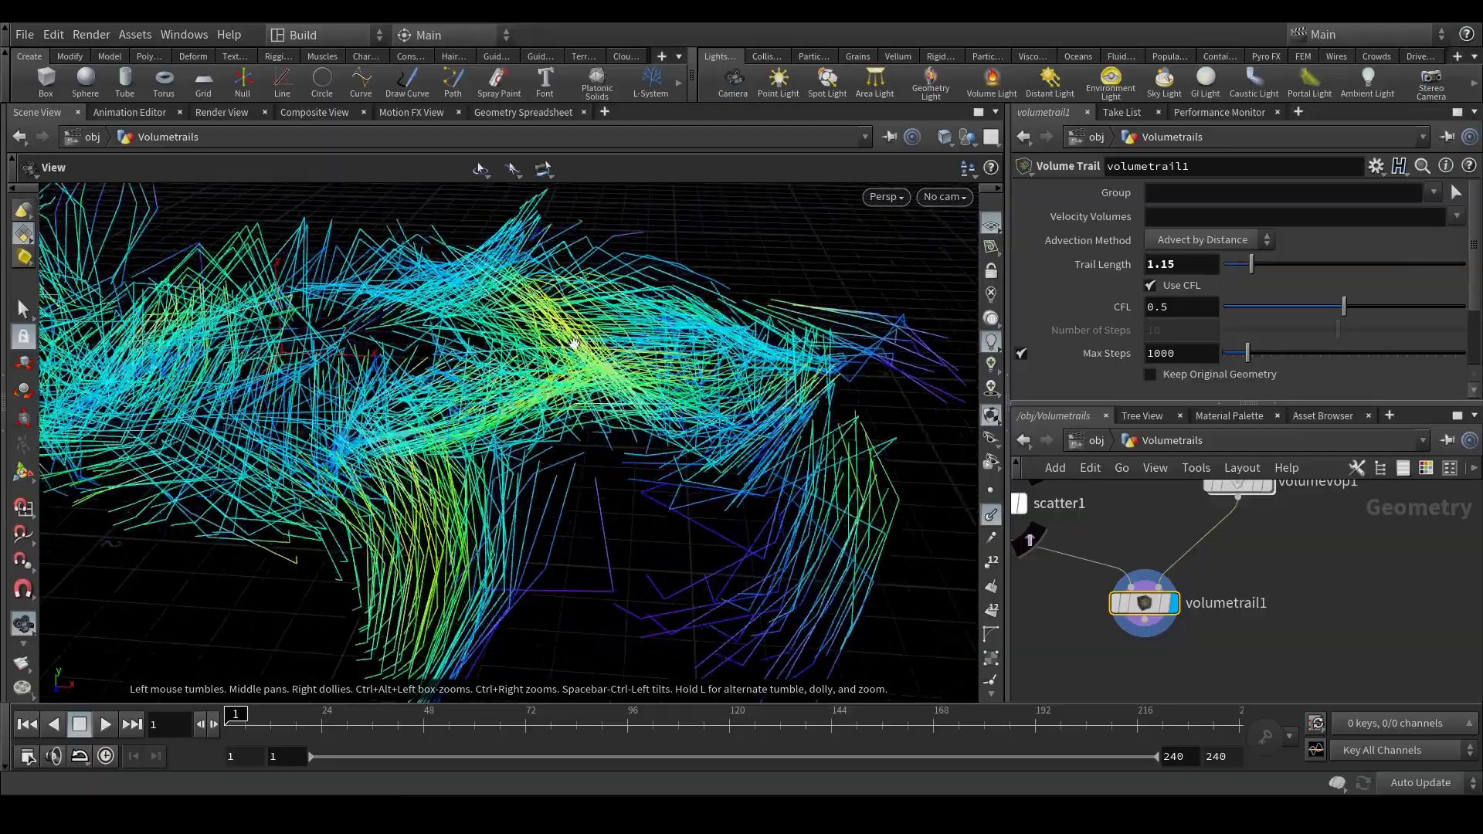
pyautogui.scroll(5, 574, 344)
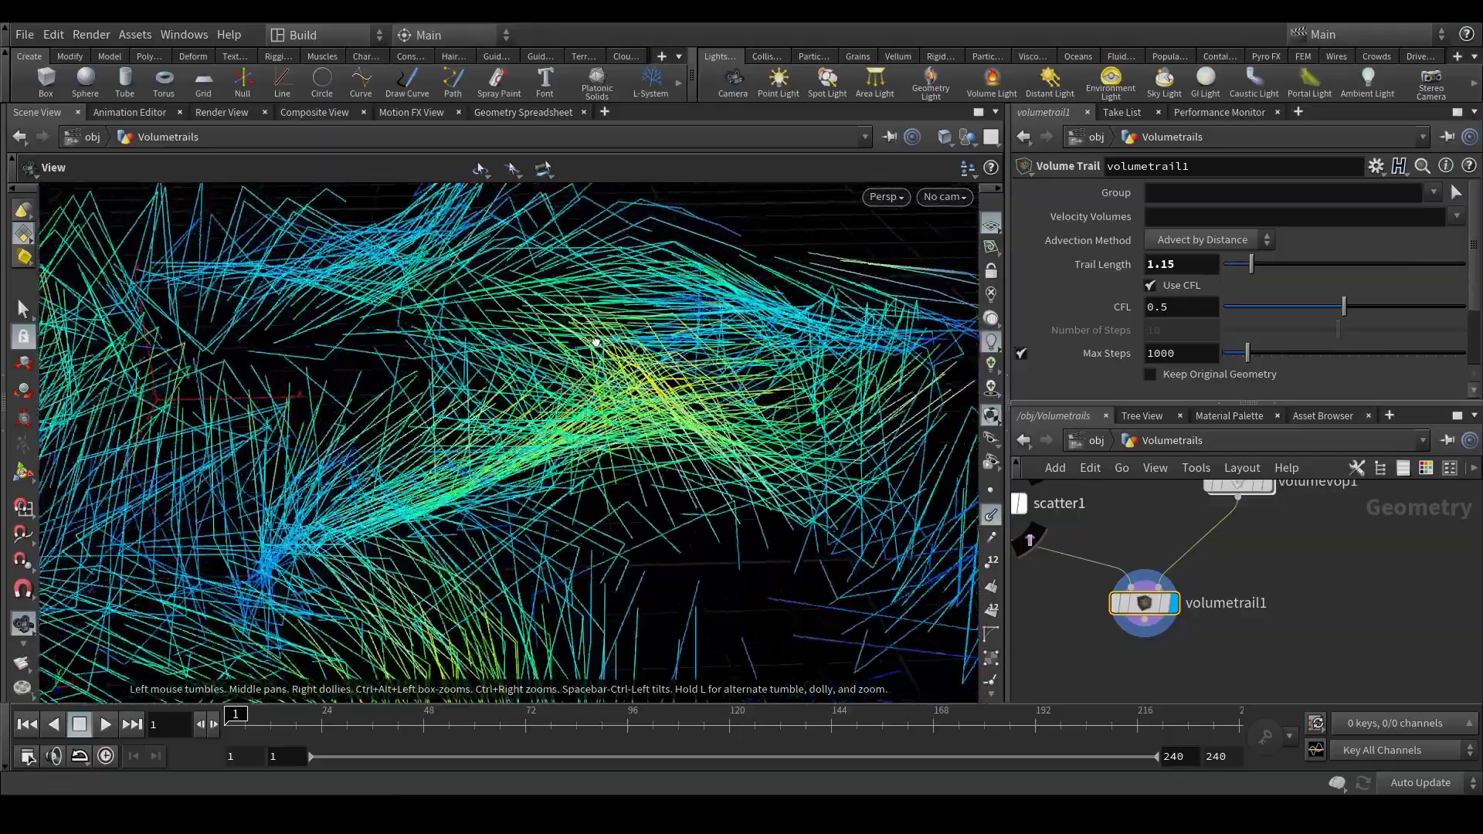
pyautogui.moveTo(595, 342); pyautogui.dragTo(694, 332)
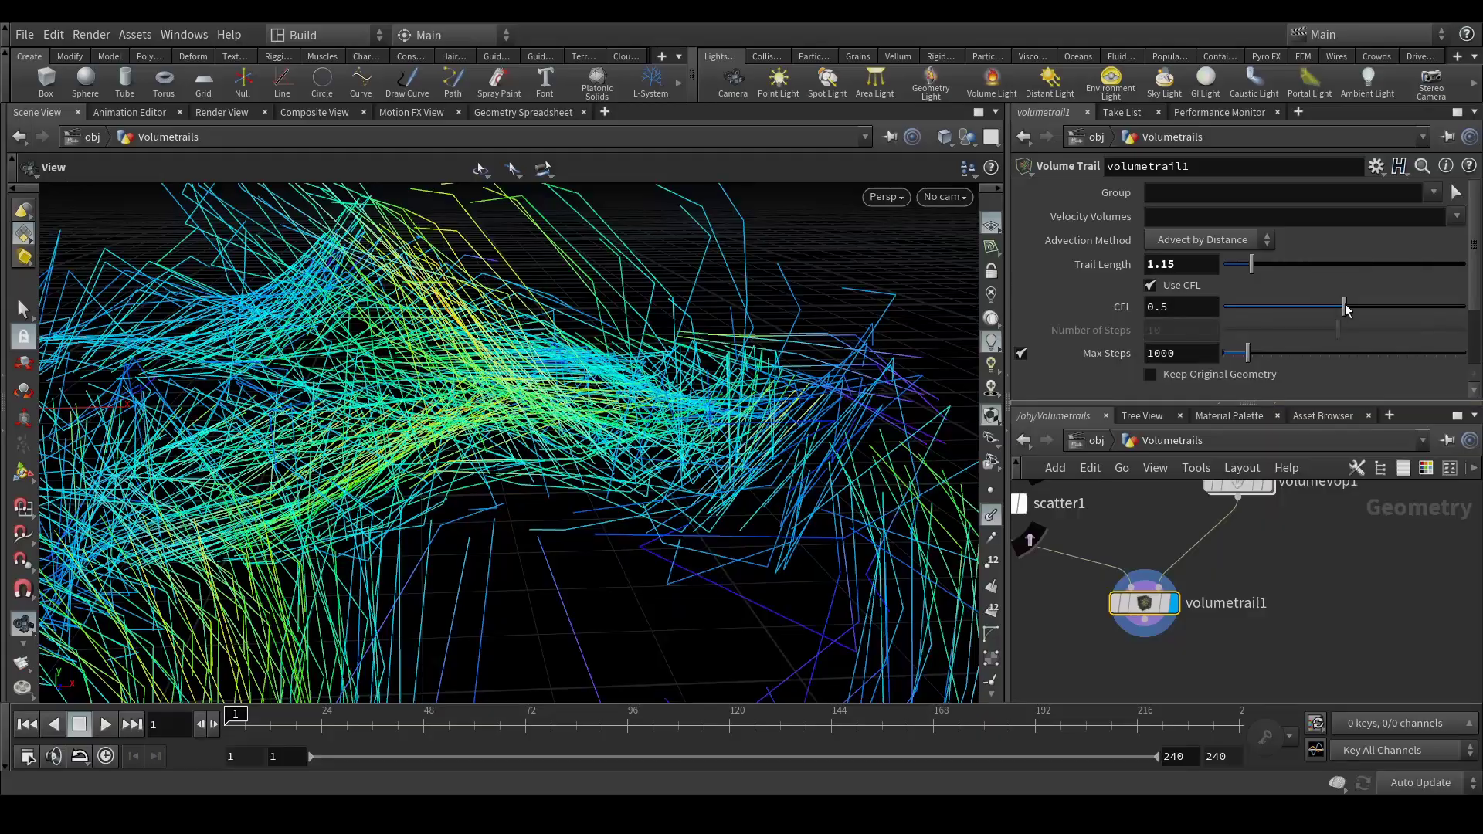
# - Lower the Volume Trail's CFL to 0.016 and turn on point display to inspect the points along the trails
pyautogui.moveTo(1345, 306); pyautogui.dragTo(1229, 318)
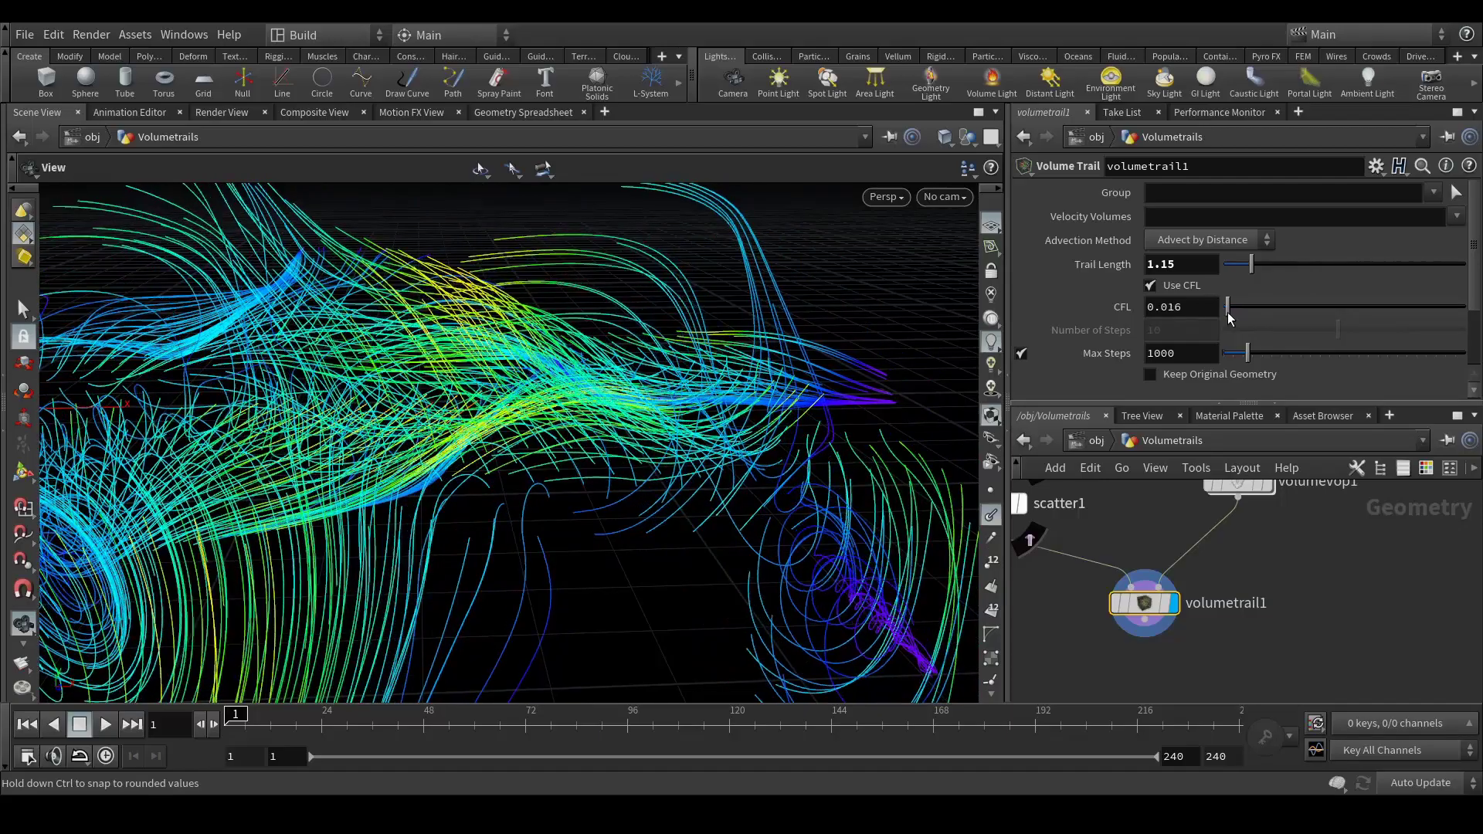
pyautogui.moveTo(589, 374); pyautogui.dragTo(665, 332)
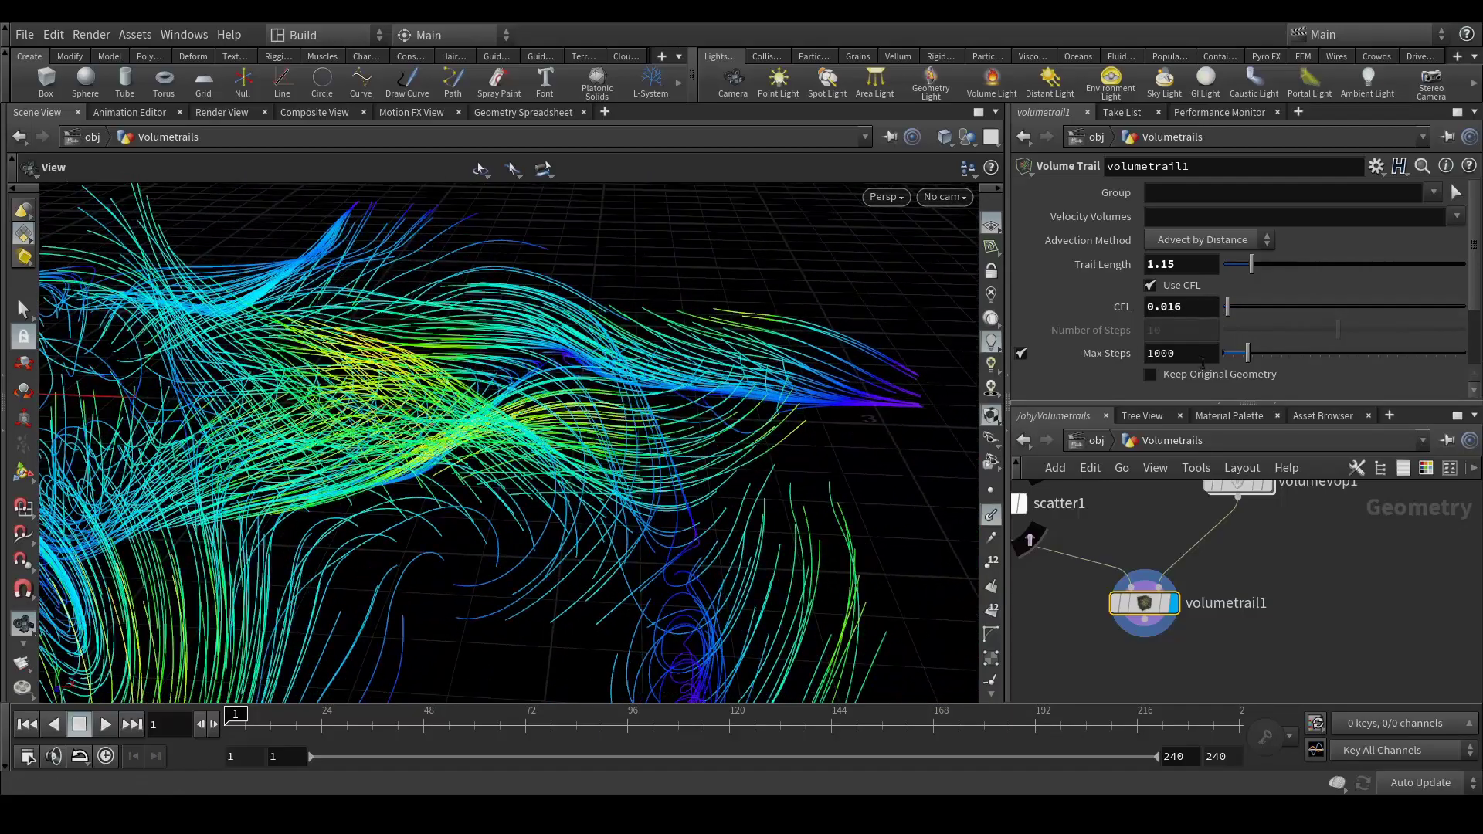
pyautogui.moveTo(811, 397); pyautogui.dragTo(845, 374)
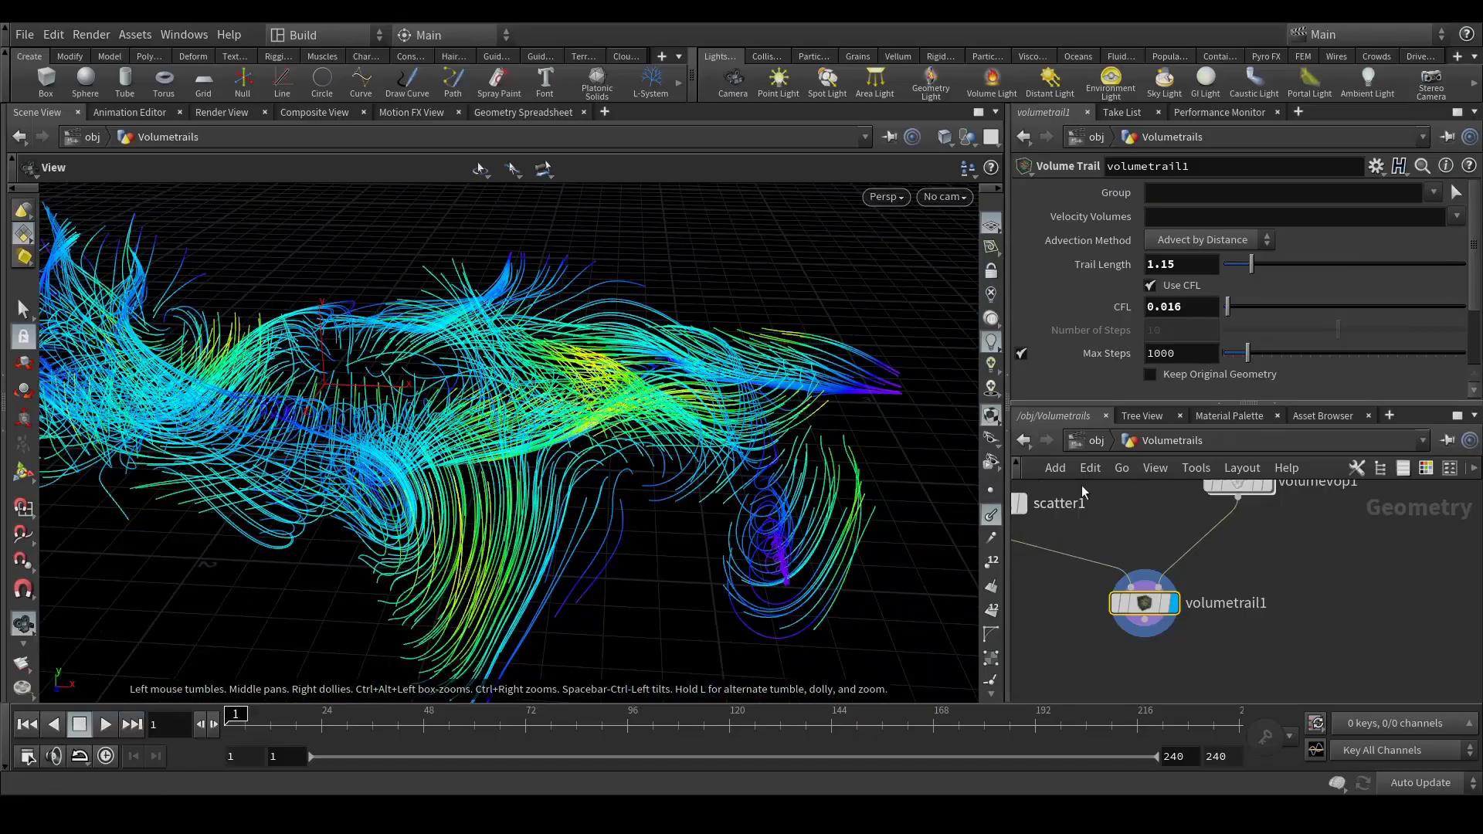
pyautogui.click(991, 490)
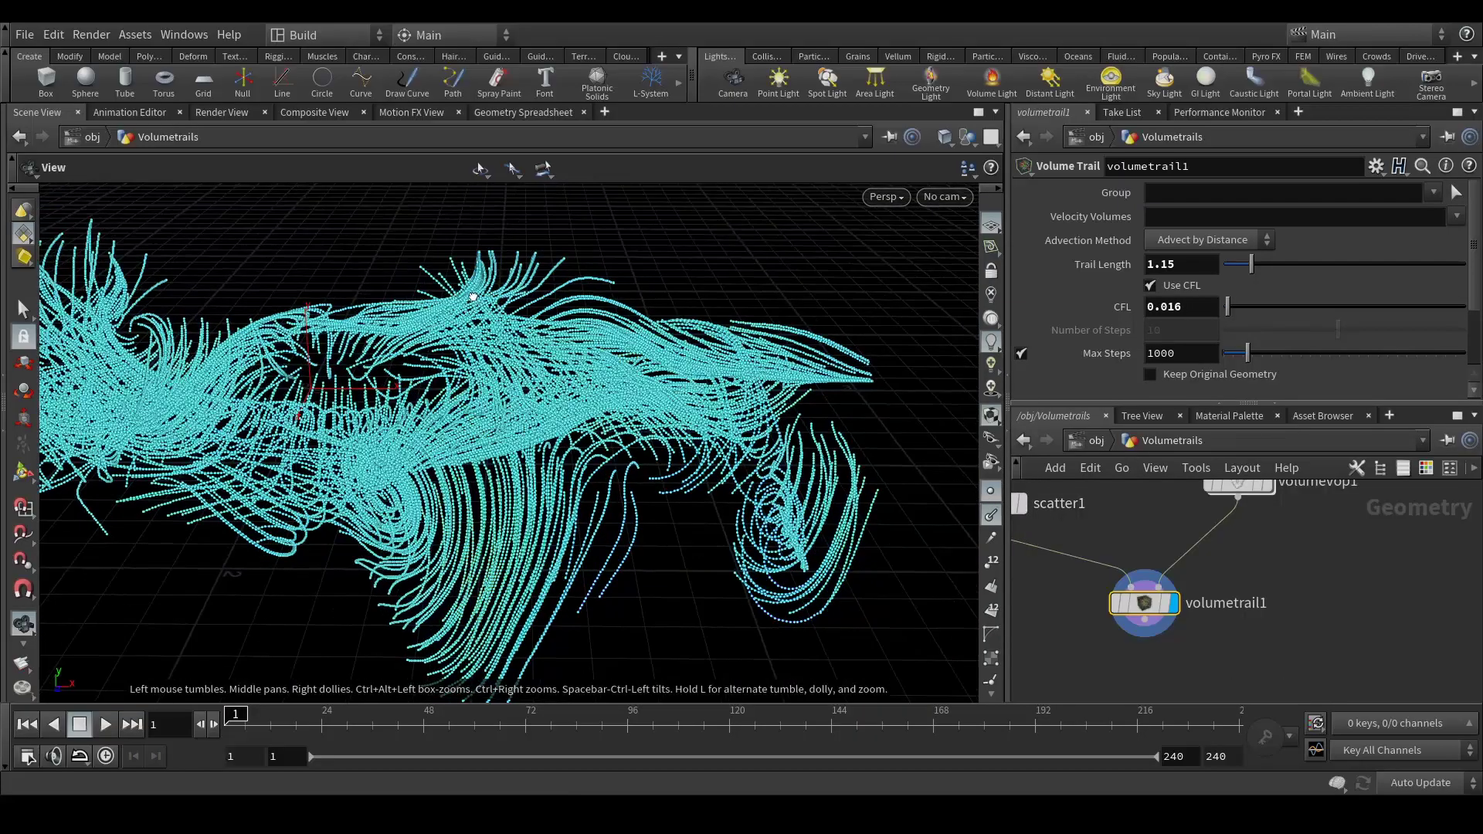
pyautogui.scroll(10, 473, 296)
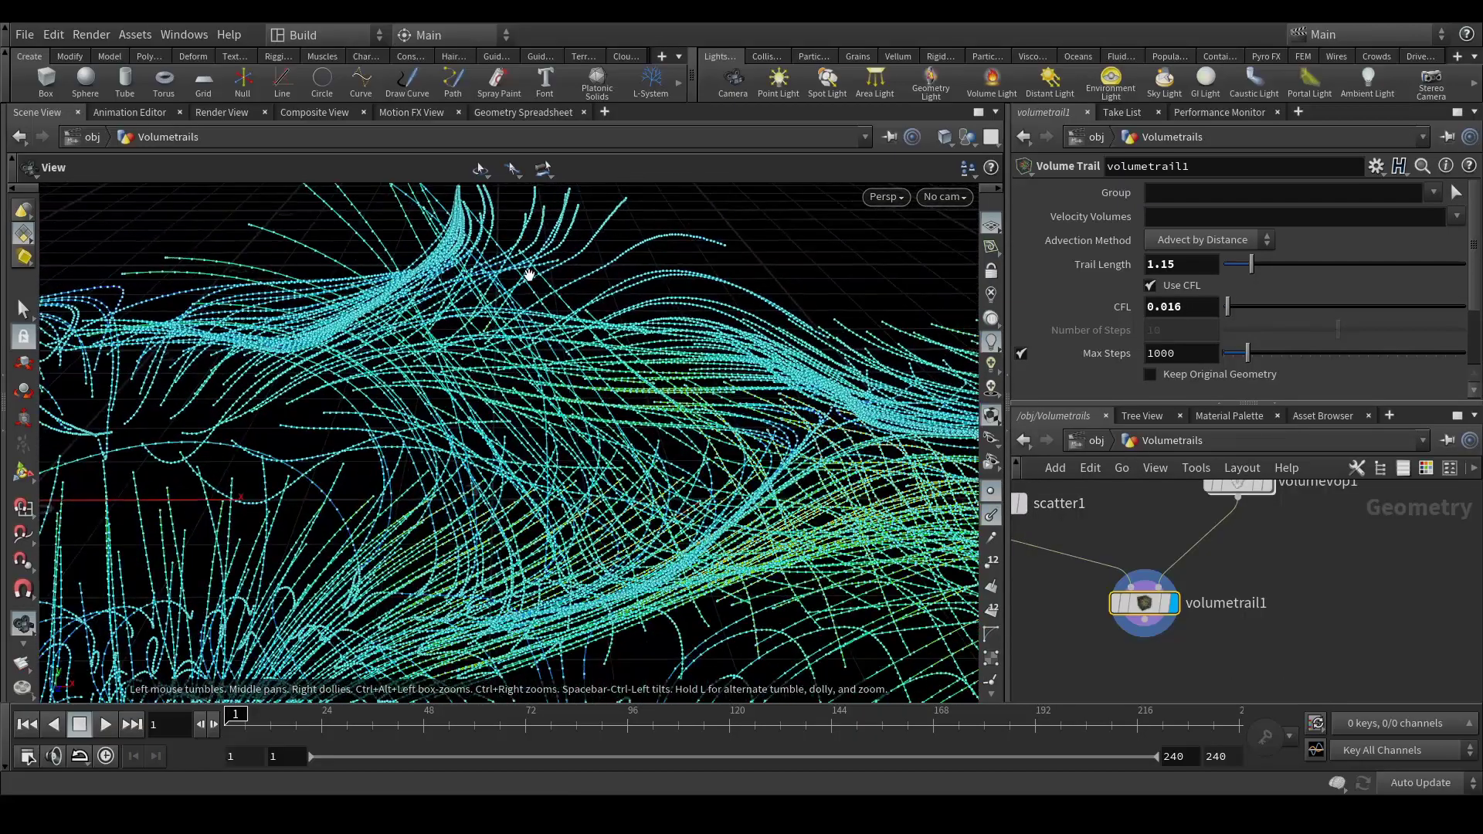
pyautogui.moveTo(529, 274); pyautogui.dragTo(523, 281)
# - Set the Volume Trail's CFL to 0.011 and inspect the smoothness of the trails
pyautogui.moveTo(1229, 312); pyautogui.dragTo(1138, 314)
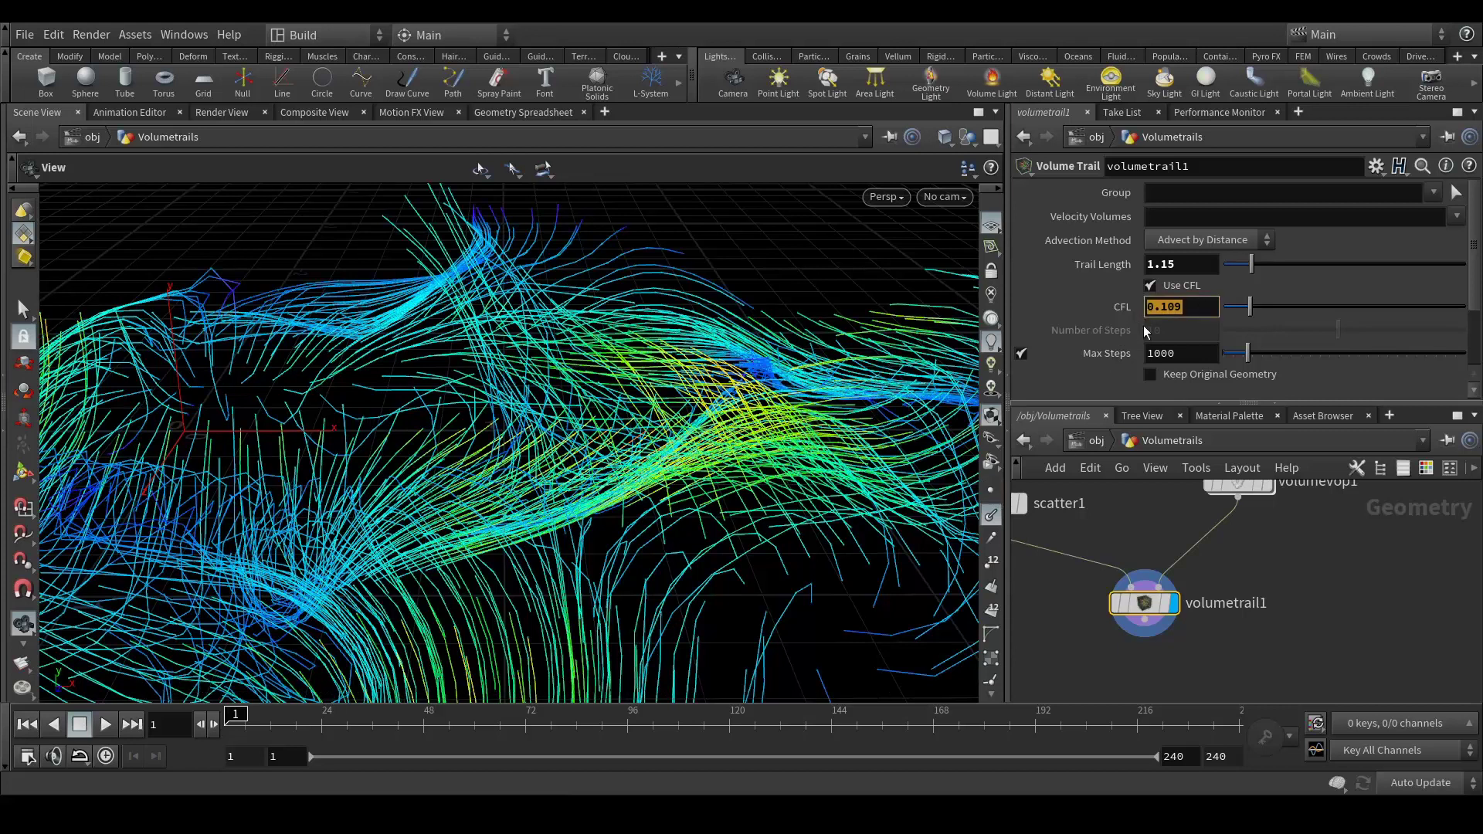
pyautogui.write('.011')
pyautogui.press('Return')
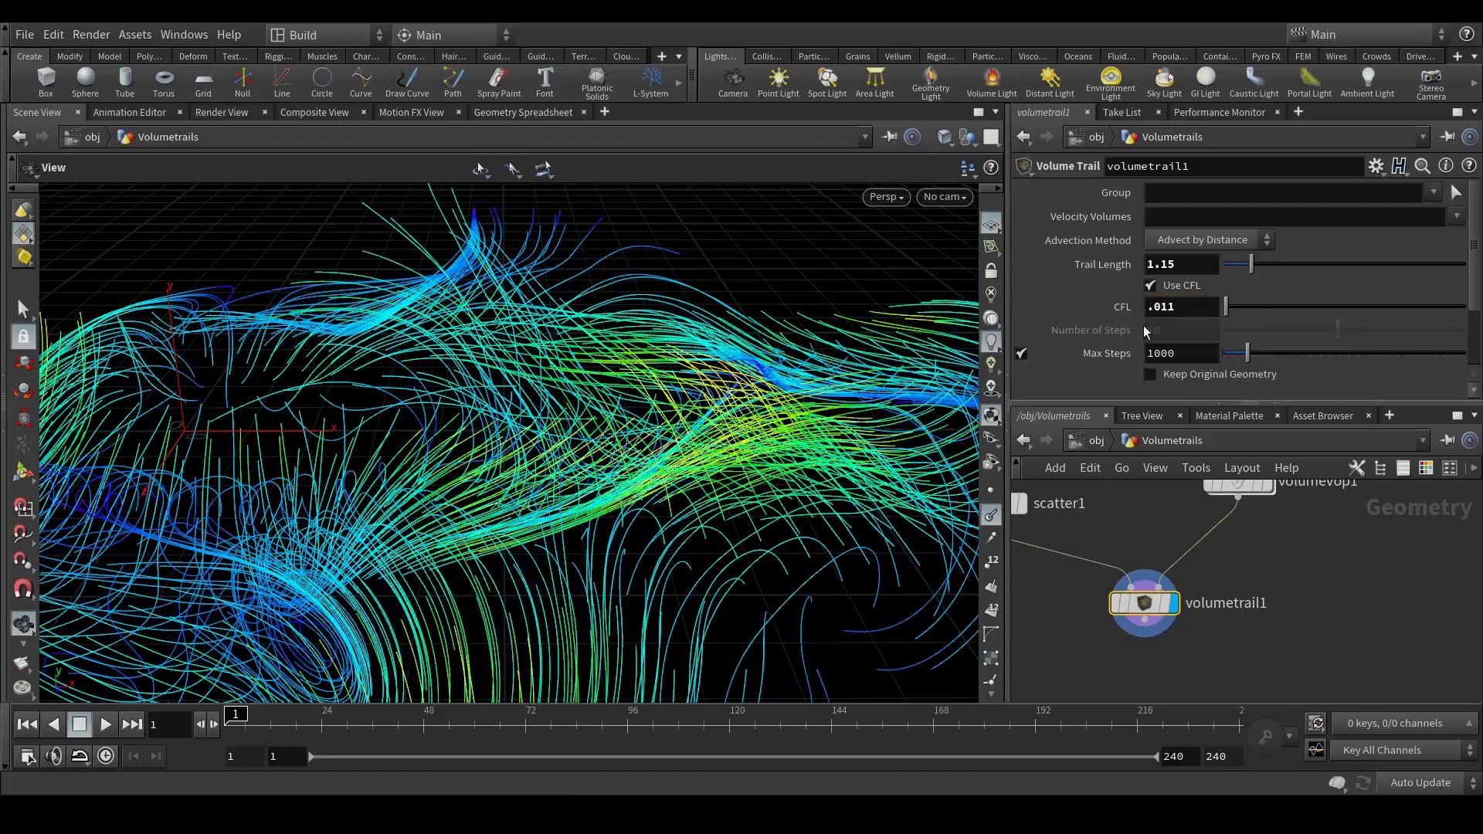
pyautogui.moveTo(695, 324); pyautogui.dragTo(633, 425)
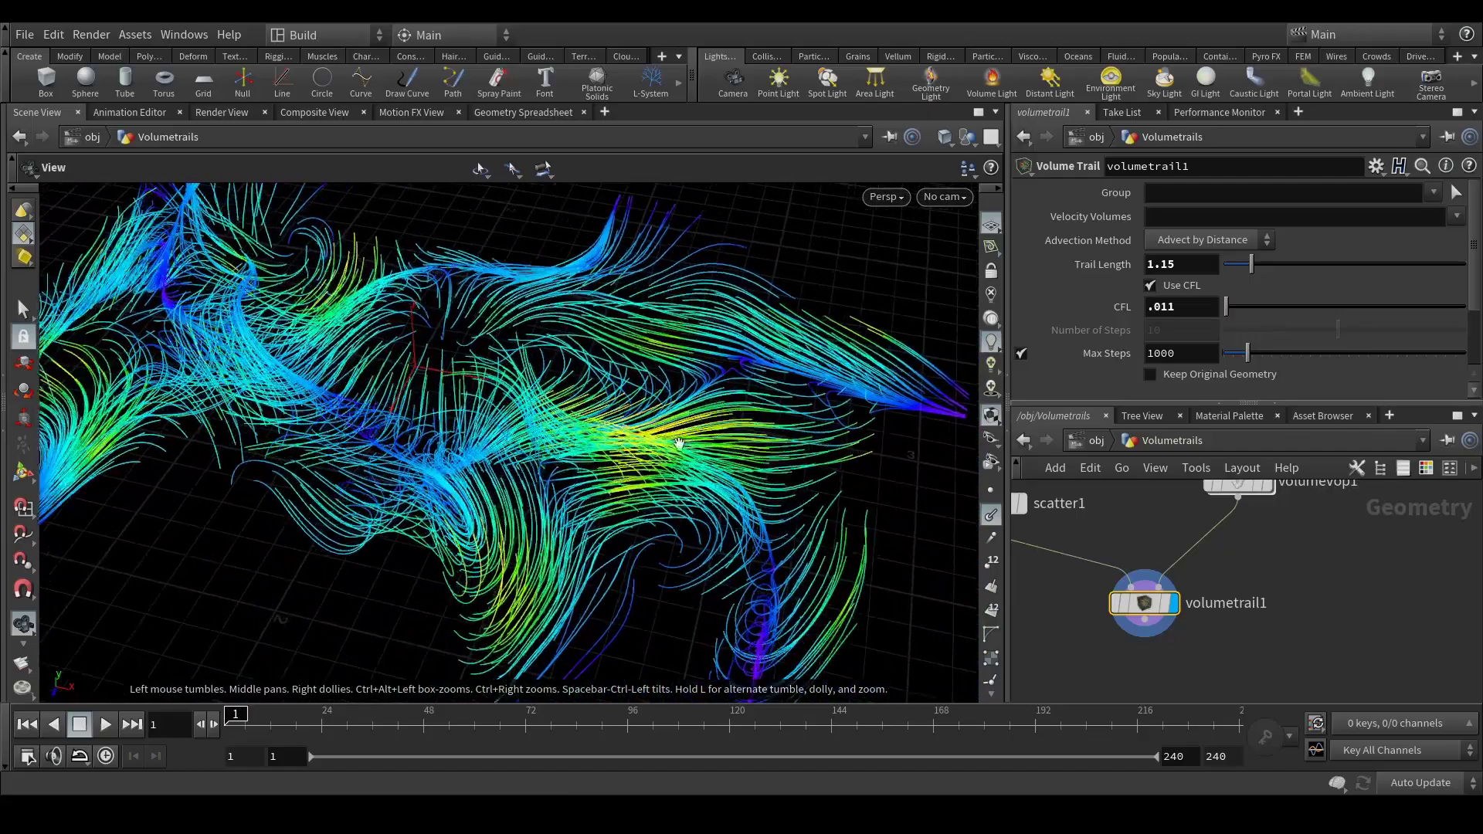
pyautogui.scroll(2, 1320, 614)
pyautogui.scroll(-2, 1319, 614)
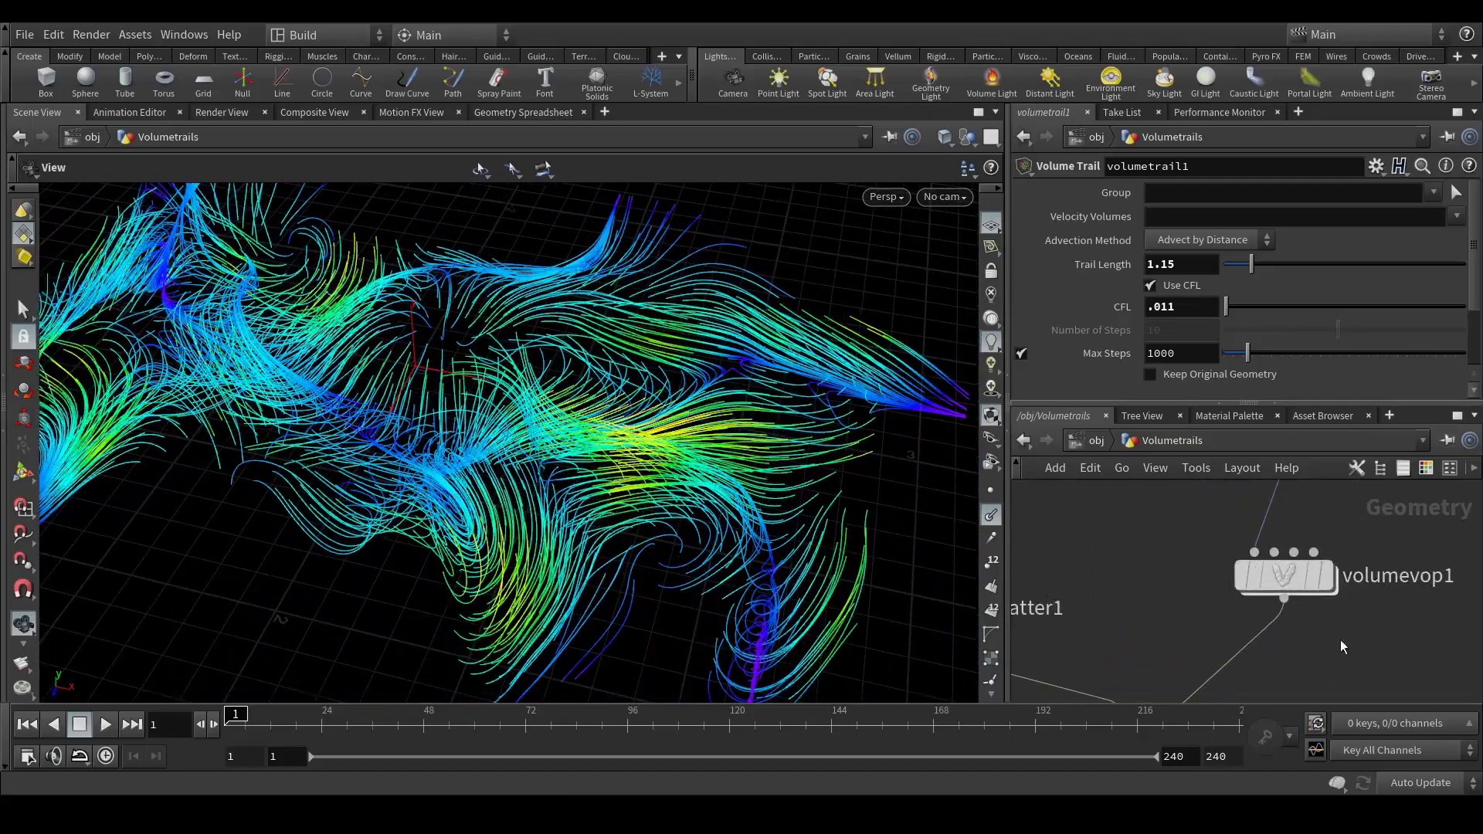
# - Open the Volume VOP's network and set the Curl Noise frequency to 1.9 on all three axes
pyautogui.doubleClick(1259, 572)
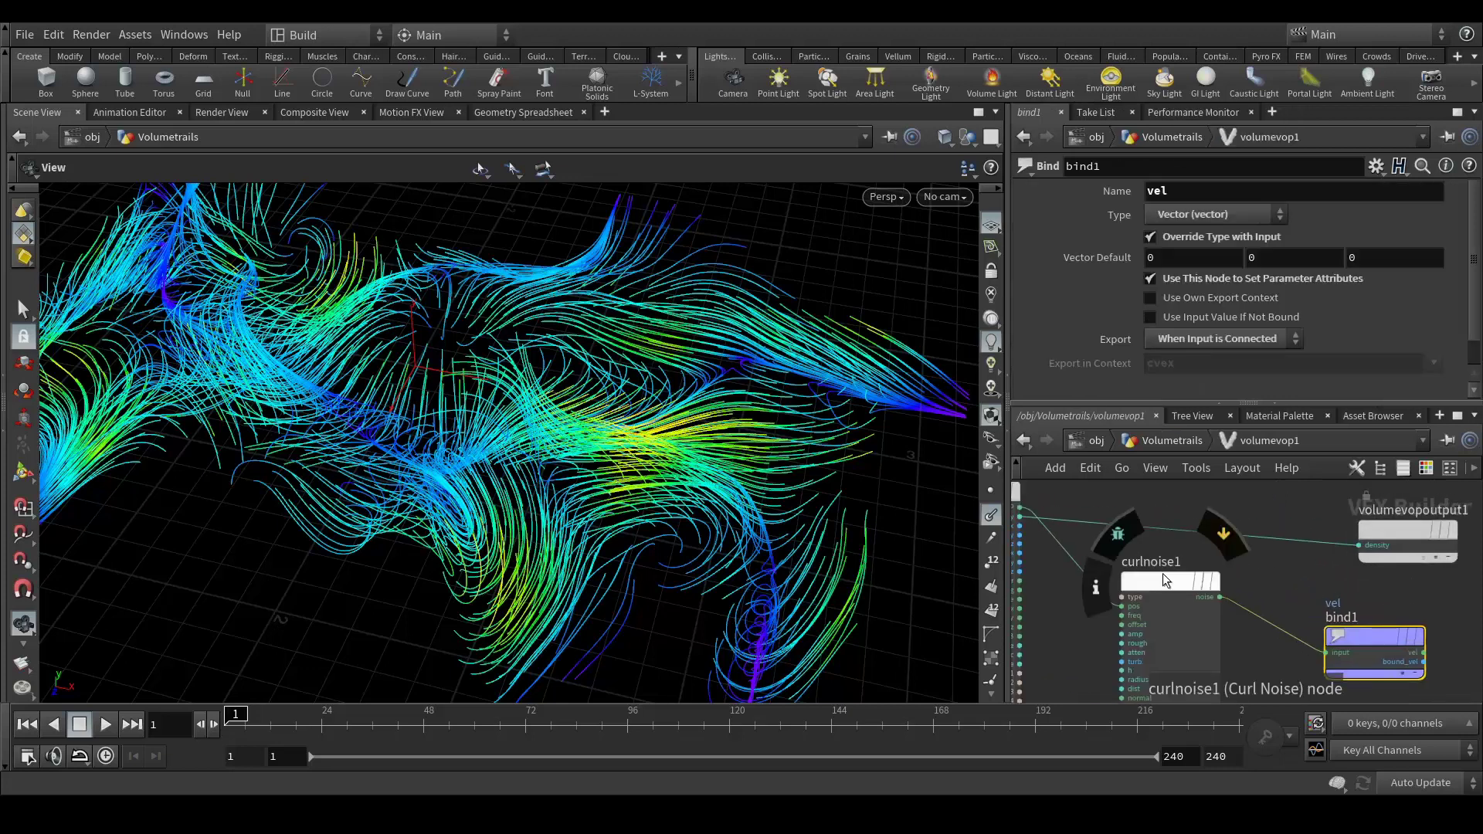
pyautogui.click(1167, 581)
pyautogui.moveTo(1085, 276); pyautogui.dragTo(1183, 265, button='middle')
pyautogui.moveTo(502, 433); pyautogui.dragTo(605, 391)
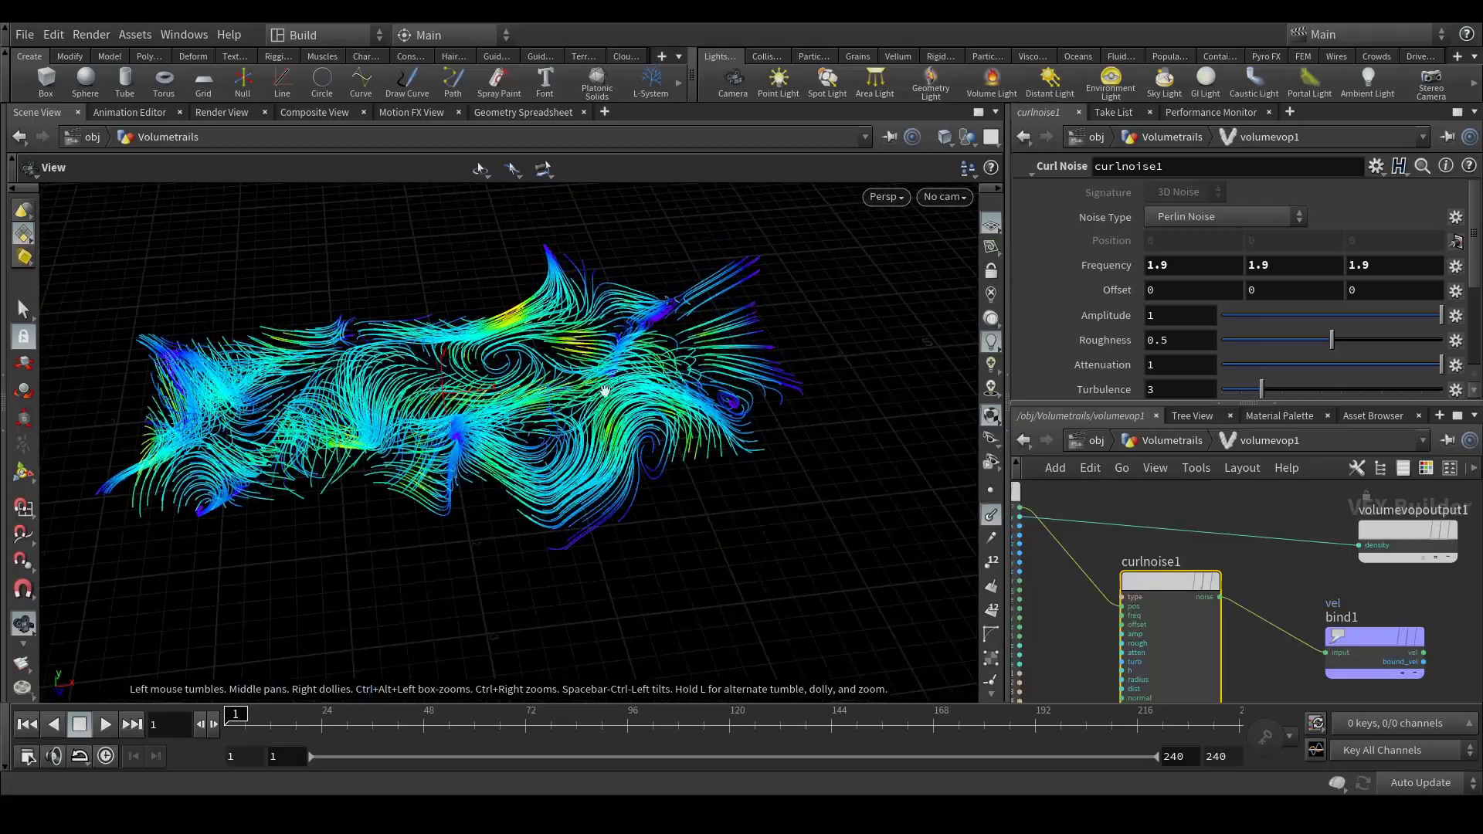
pyautogui.scroll(5, 605, 390)
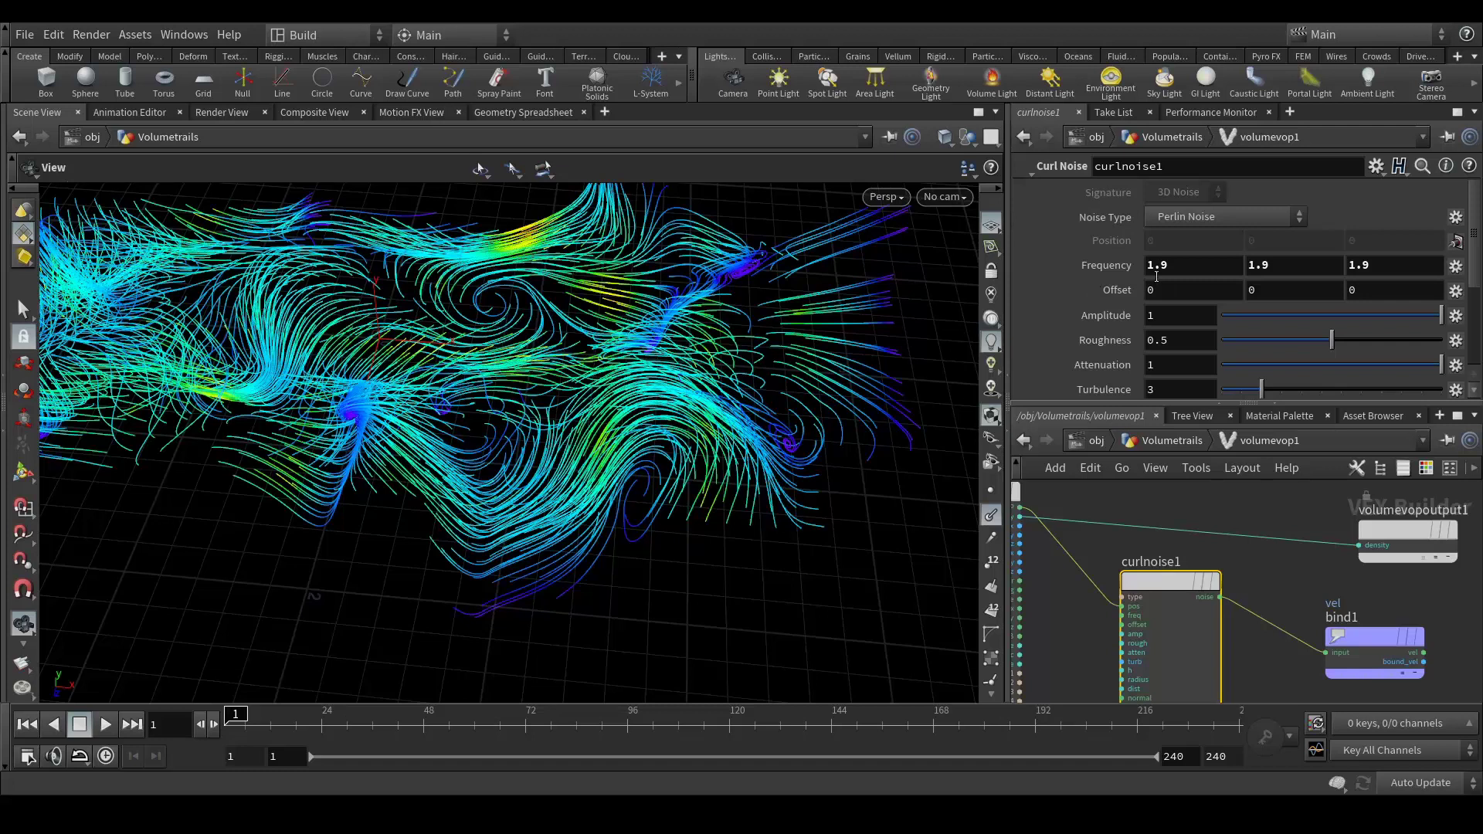
# - Try Original Perlin Noise as the Curl Noise type and switch back to Perlin Noise
pyautogui.click(1209, 217)
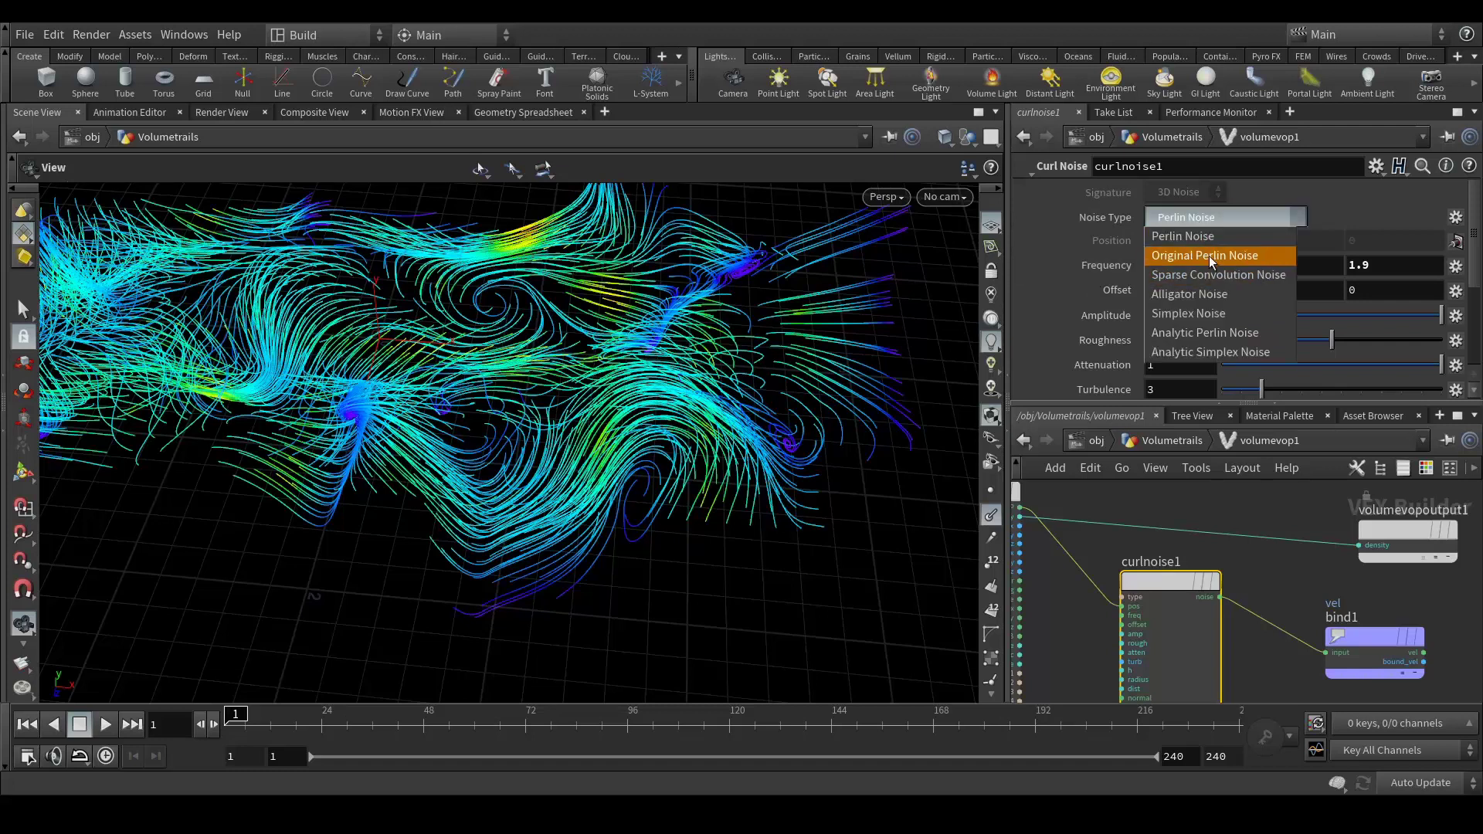
pyautogui.click(1208, 255)
pyautogui.click(1216, 218)
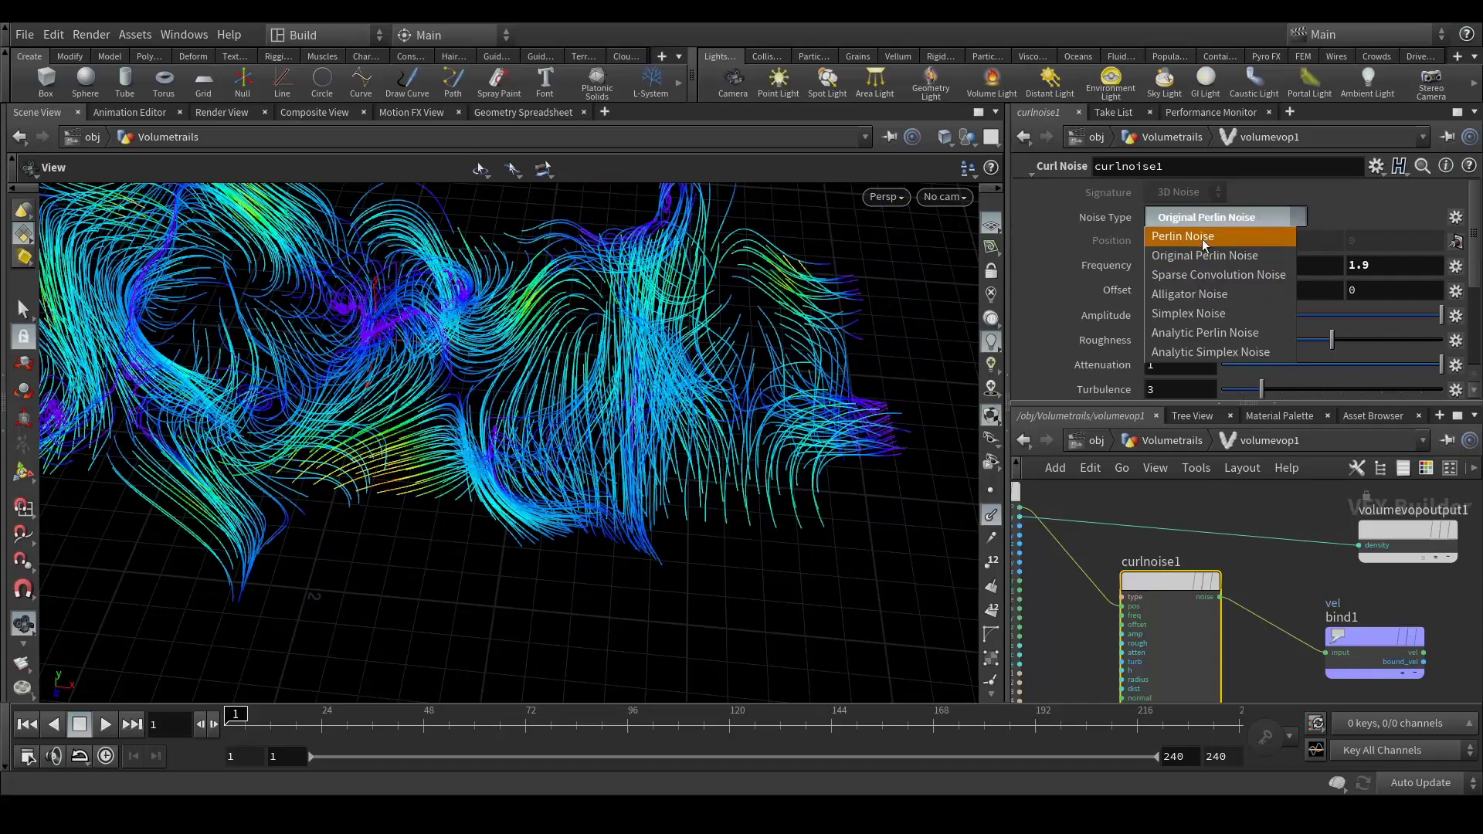
pyautogui.click(1204, 236)
# - Return to the Volumetrails network, compare the trails with the reference image, close the image and minimize its folder window
pyautogui.click(1171, 441)
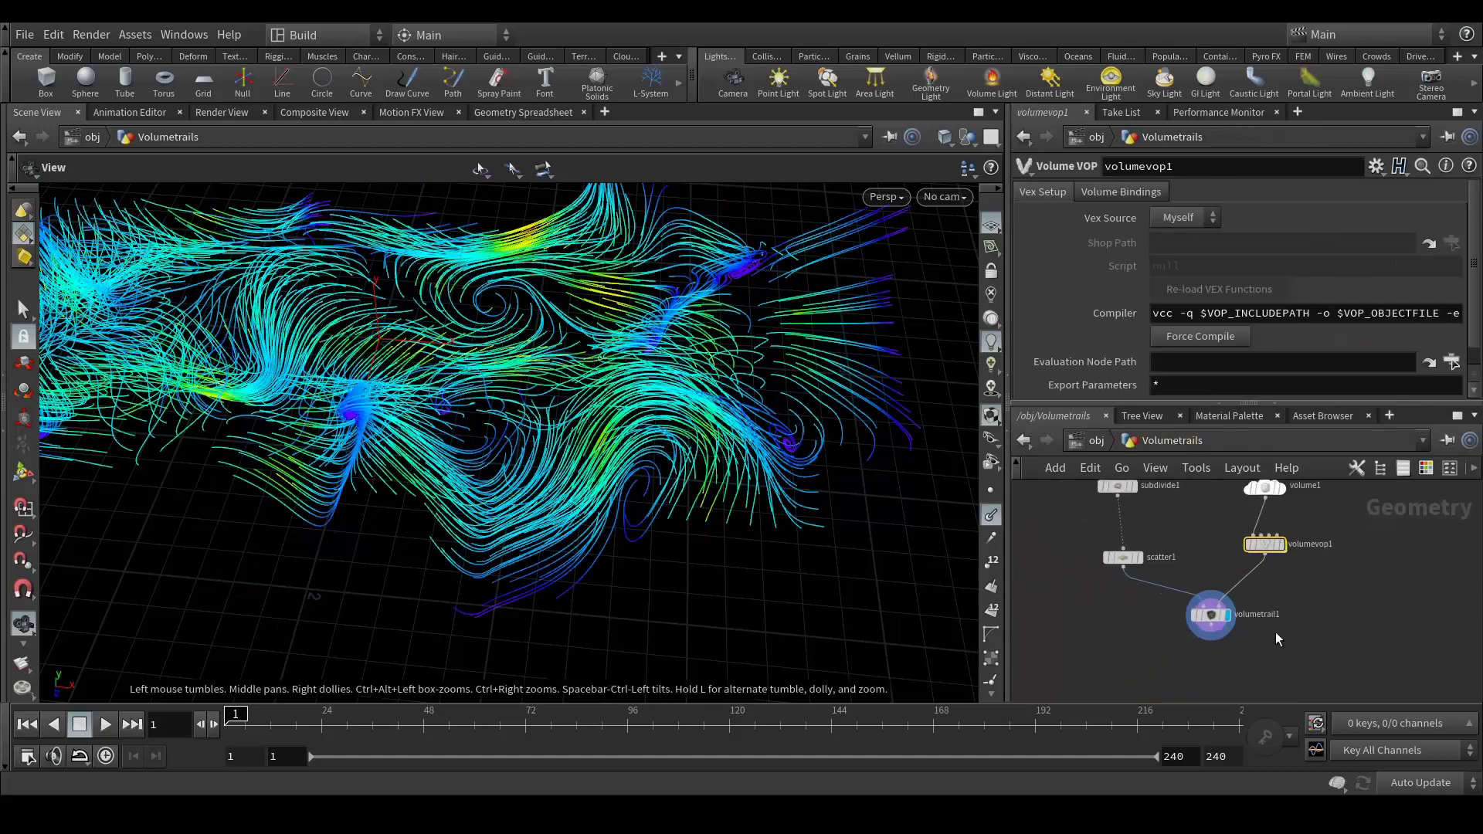
pyautogui.moveTo(614, 433)
pyautogui.mouseDown()
pyautogui.moveTo(628, 311)
pyautogui.moveTo(630, 414)
pyautogui.mouseUp()
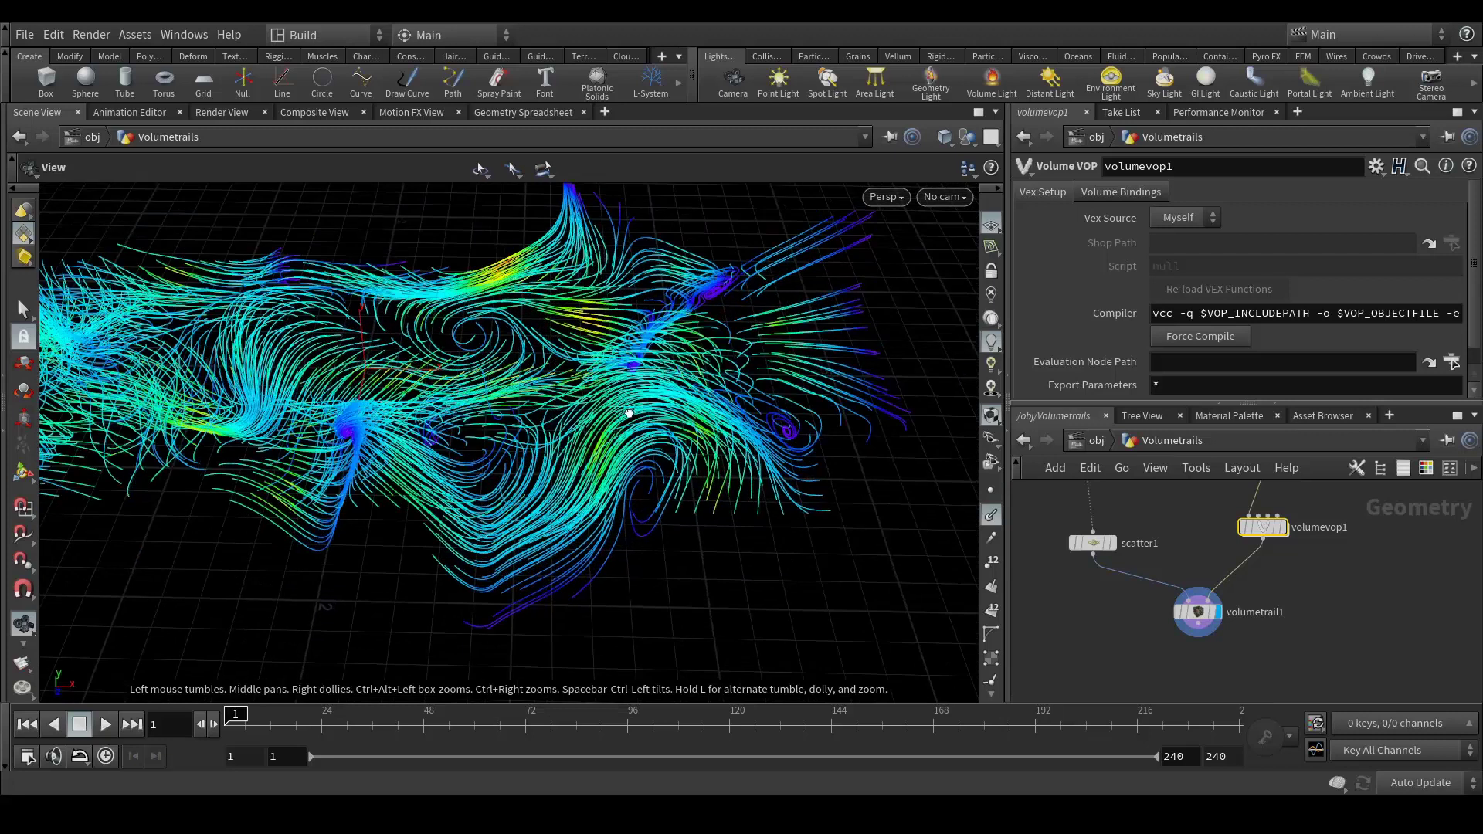
pyautogui.moveTo(1209, 612)
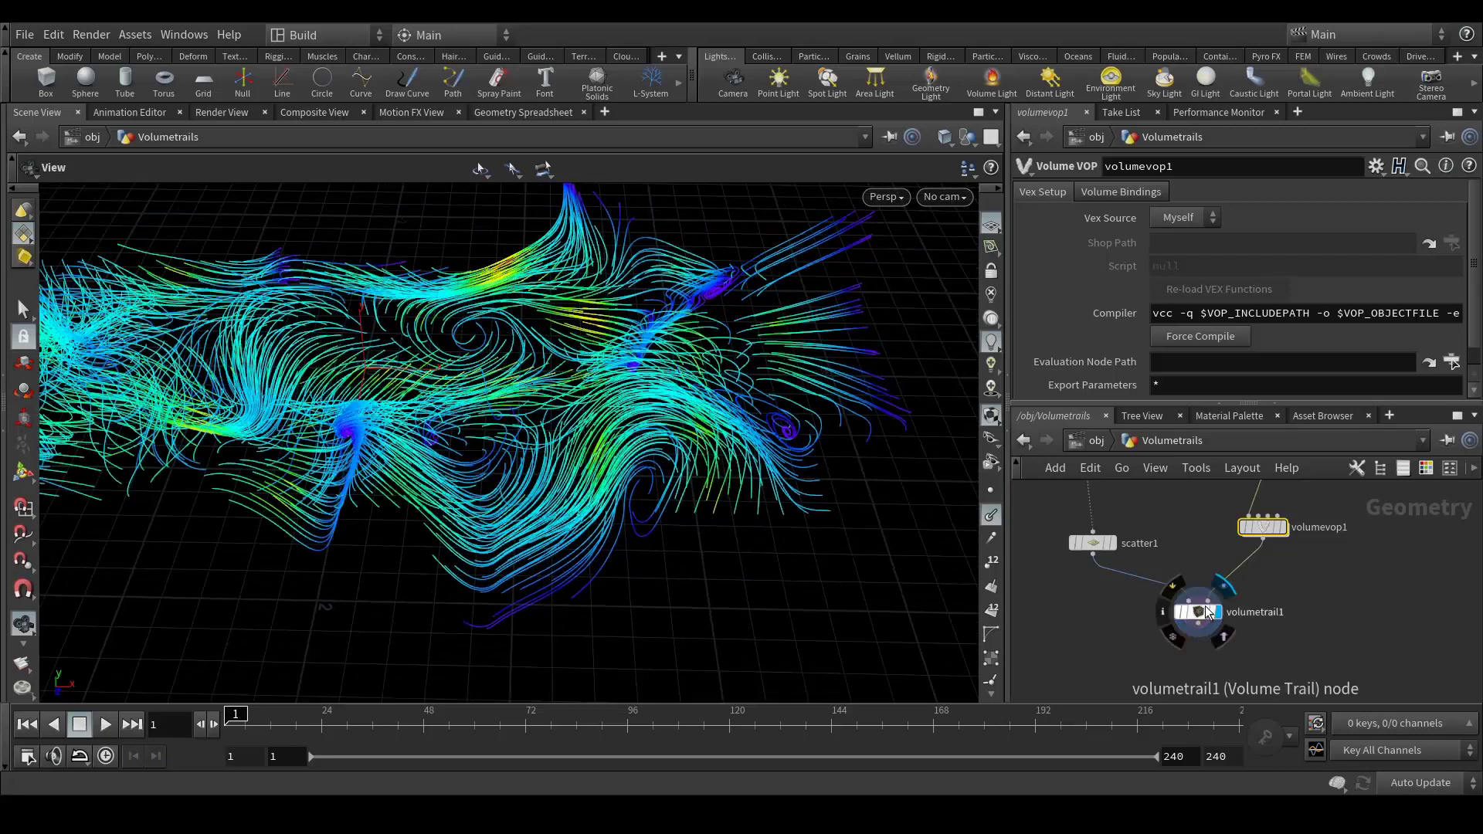
pyautogui.moveTo(1210, 612); pyautogui.dragTo(1248, 606, button='middle')
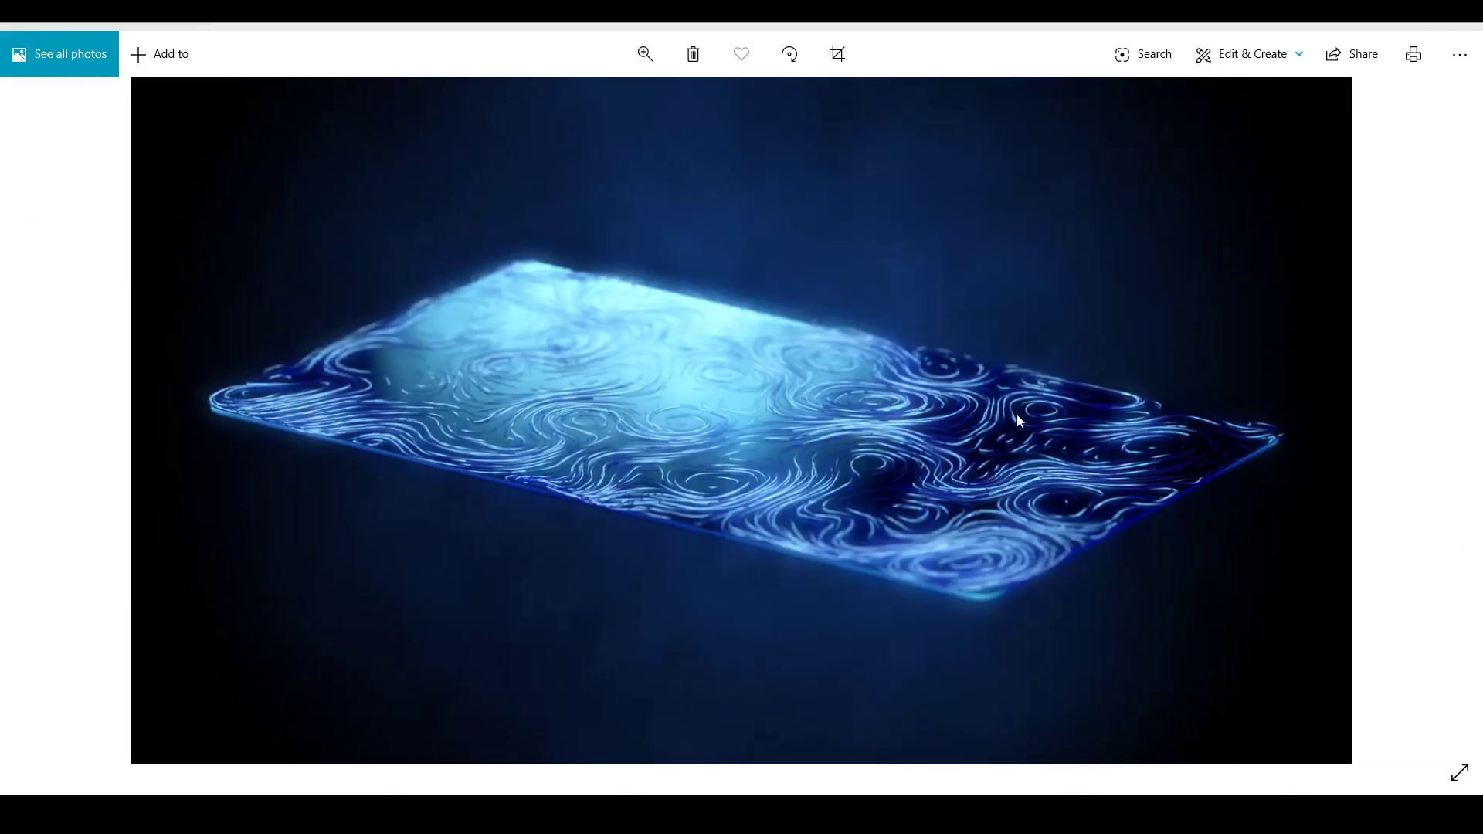
pyautogui.hotkey('alt', 'F4')
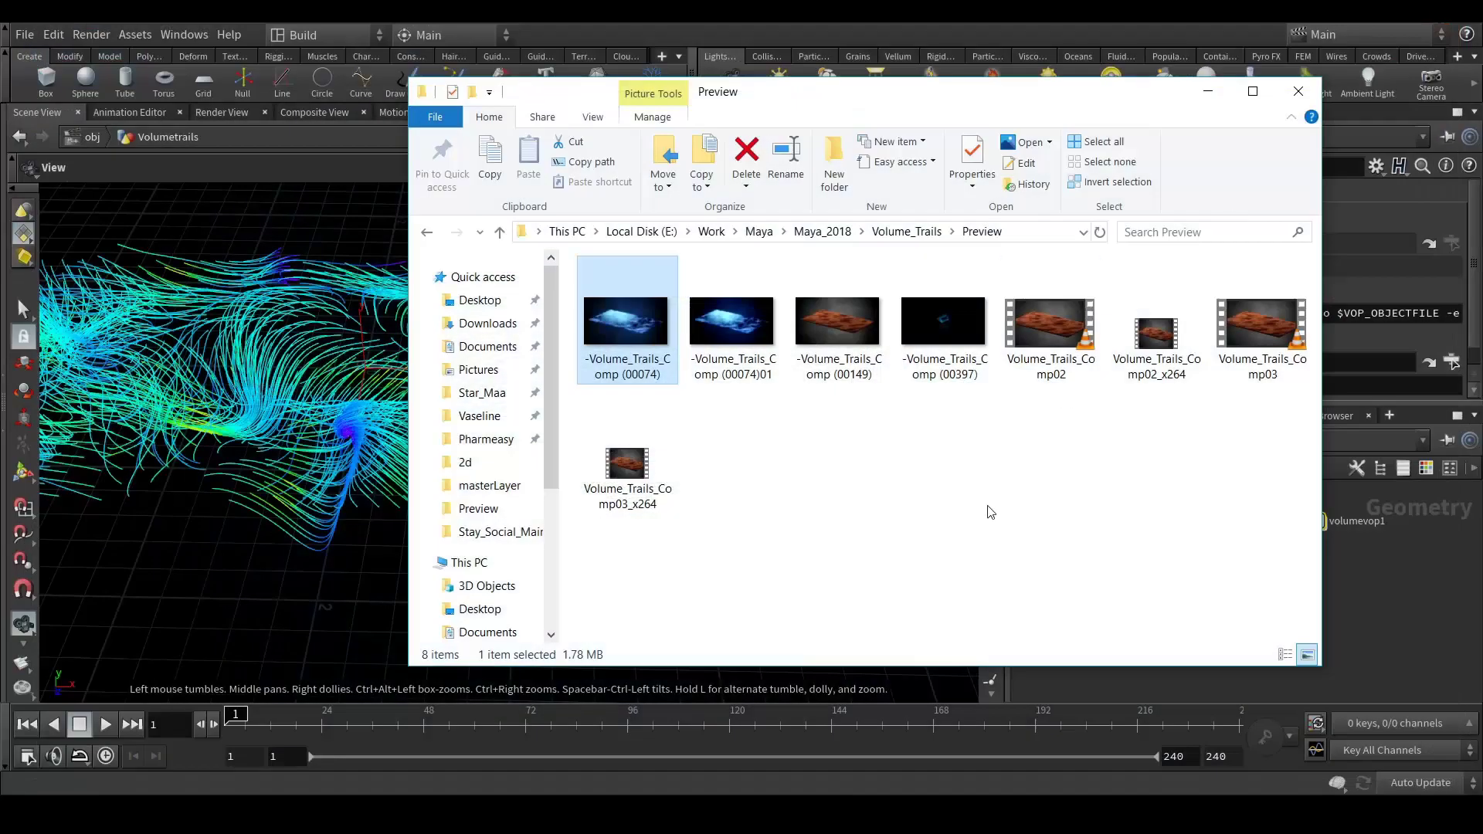
pyautogui.click(1208, 91)
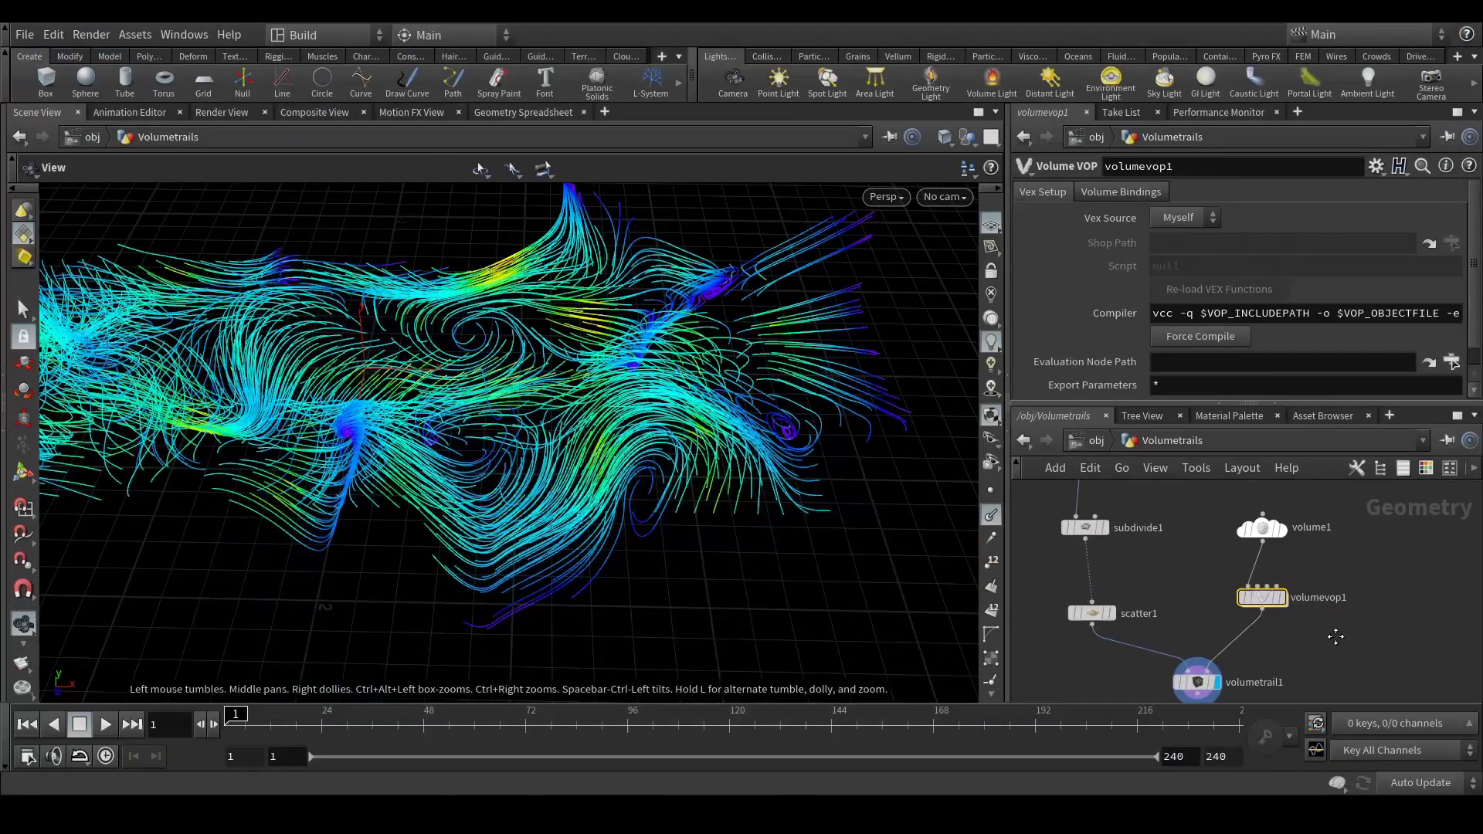
# - Detach the Volume and Volume VOP nodes from the Volume Trail and move them aside together
pyautogui.click(1262, 519)
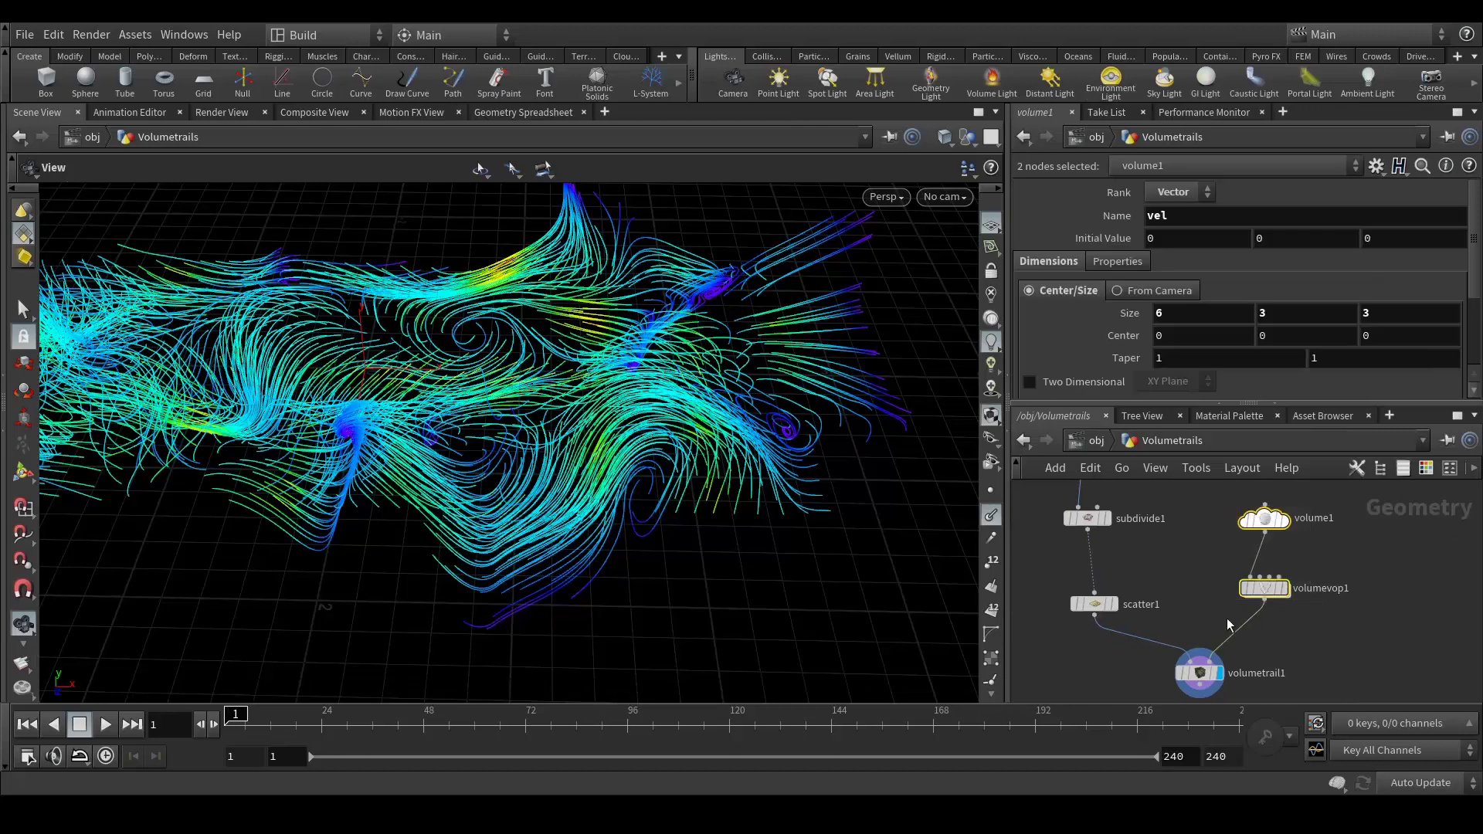
pyautogui.moveTo(1285, 657); pyautogui.dragTo(1440, 604)
pyautogui.moveTo(1276, 575); pyautogui.dragTo(1223, 539, button='middle')
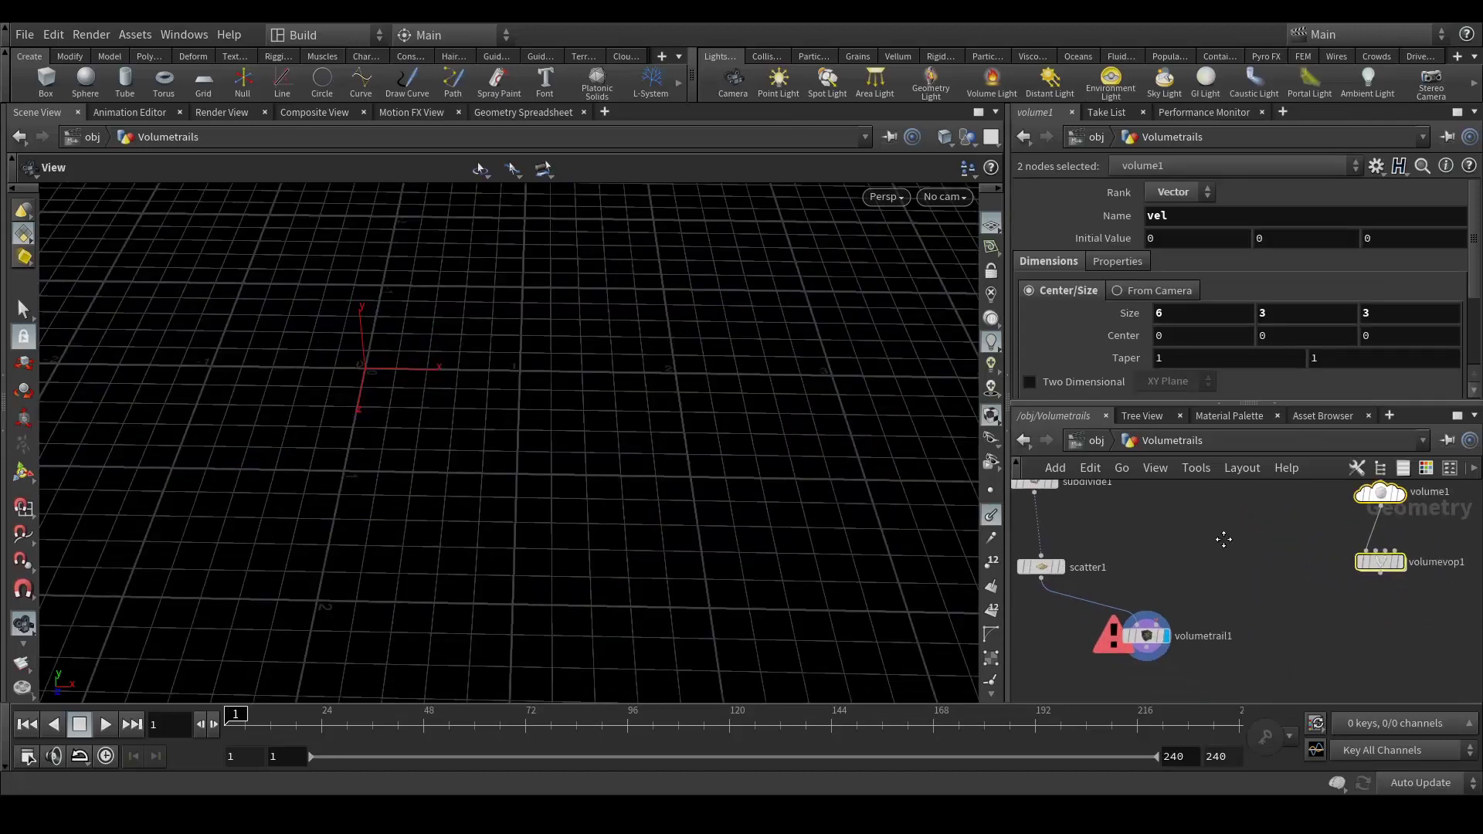
pyautogui.scroll(3, 1223, 545)
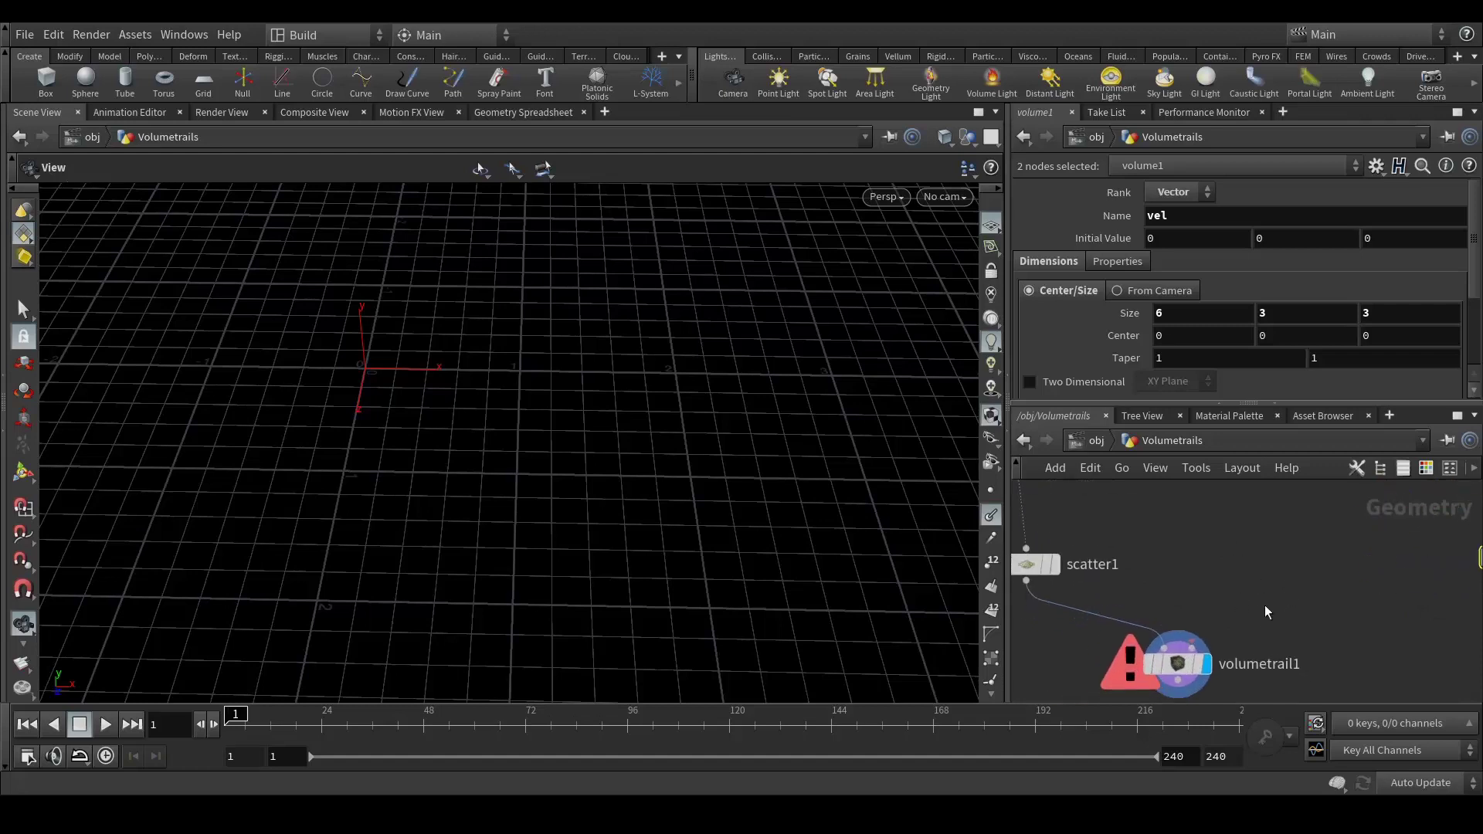
pyautogui.moveTo(1278, 536); pyautogui.dragTo(1264, 579, button='middle')
# - Add a Volume Velocity from Surface node and place it beside the Scatter node
pyautogui.click(1280, 602)
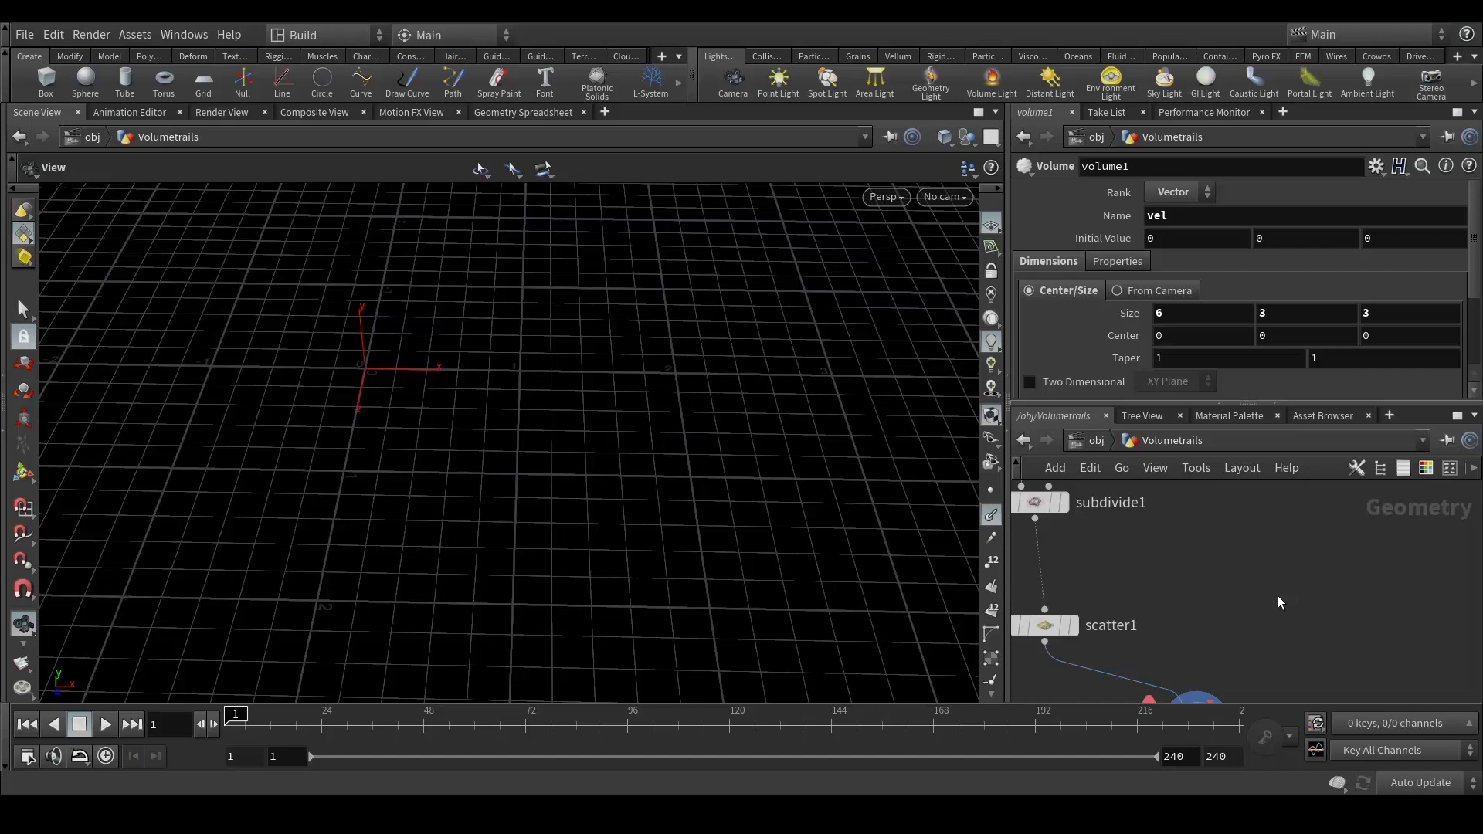
pyautogui.press('Tab')
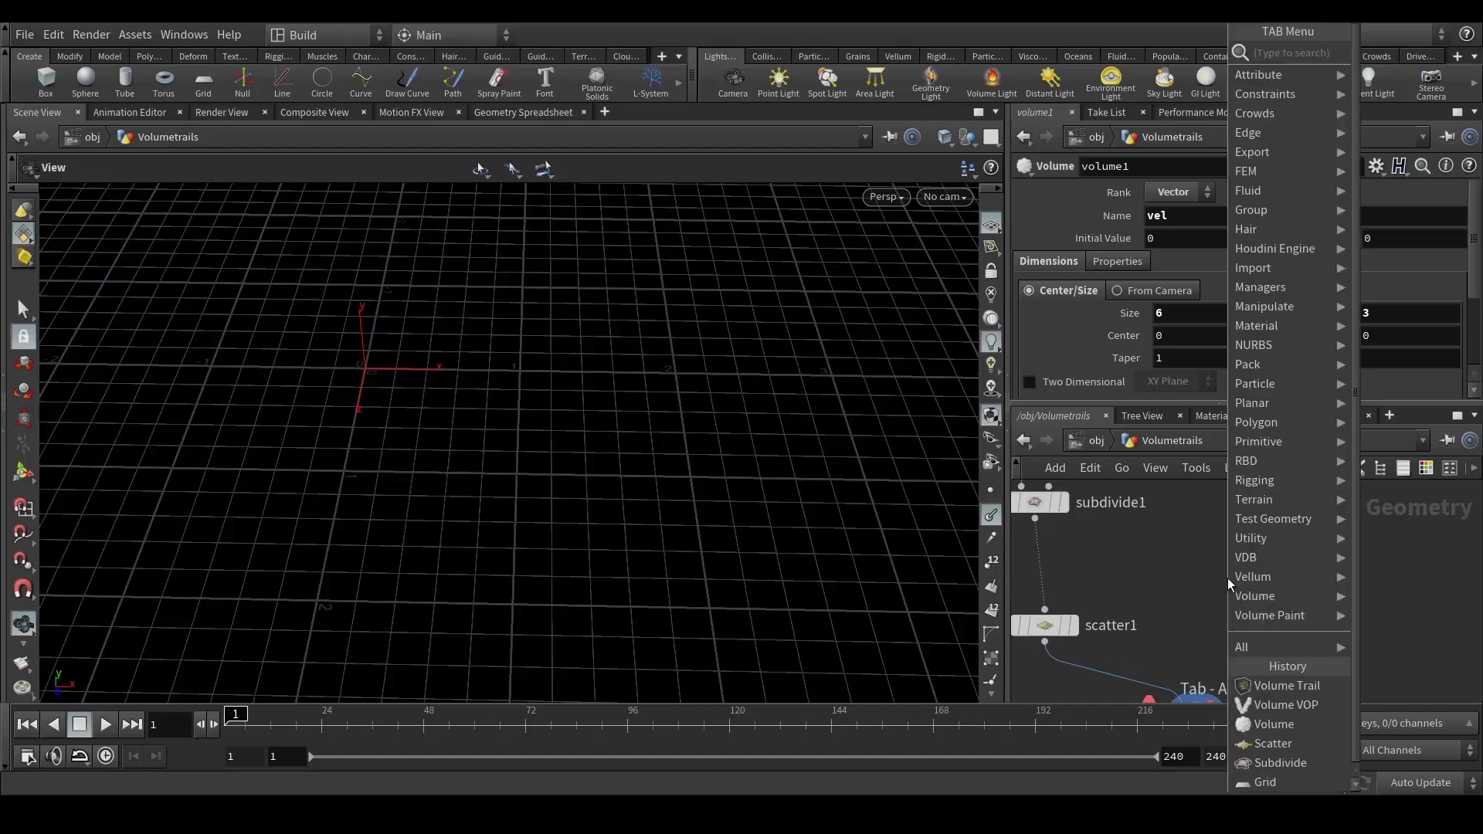
pyautogui.write('volume')
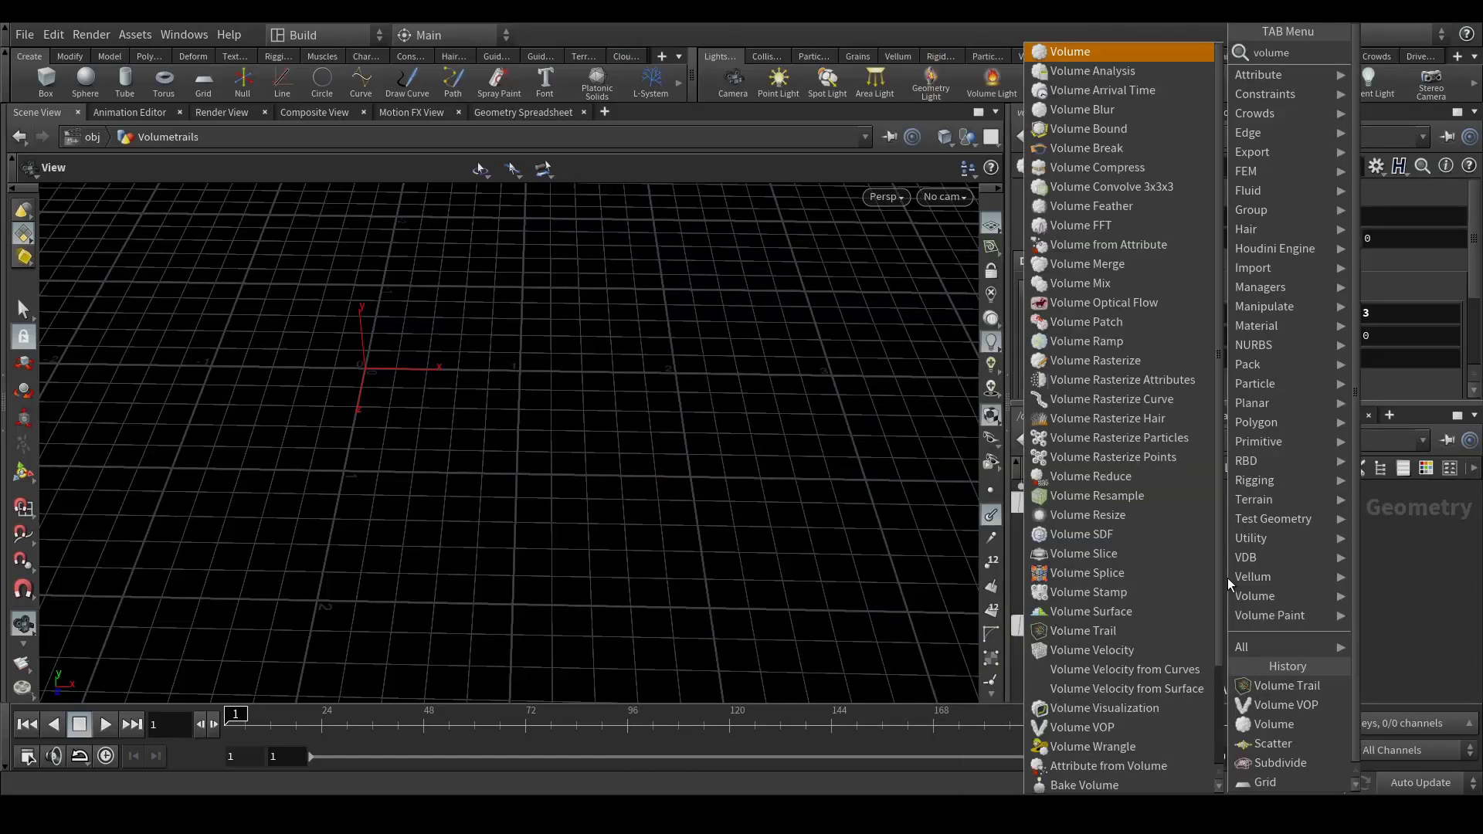
pyautogui.write('velo')
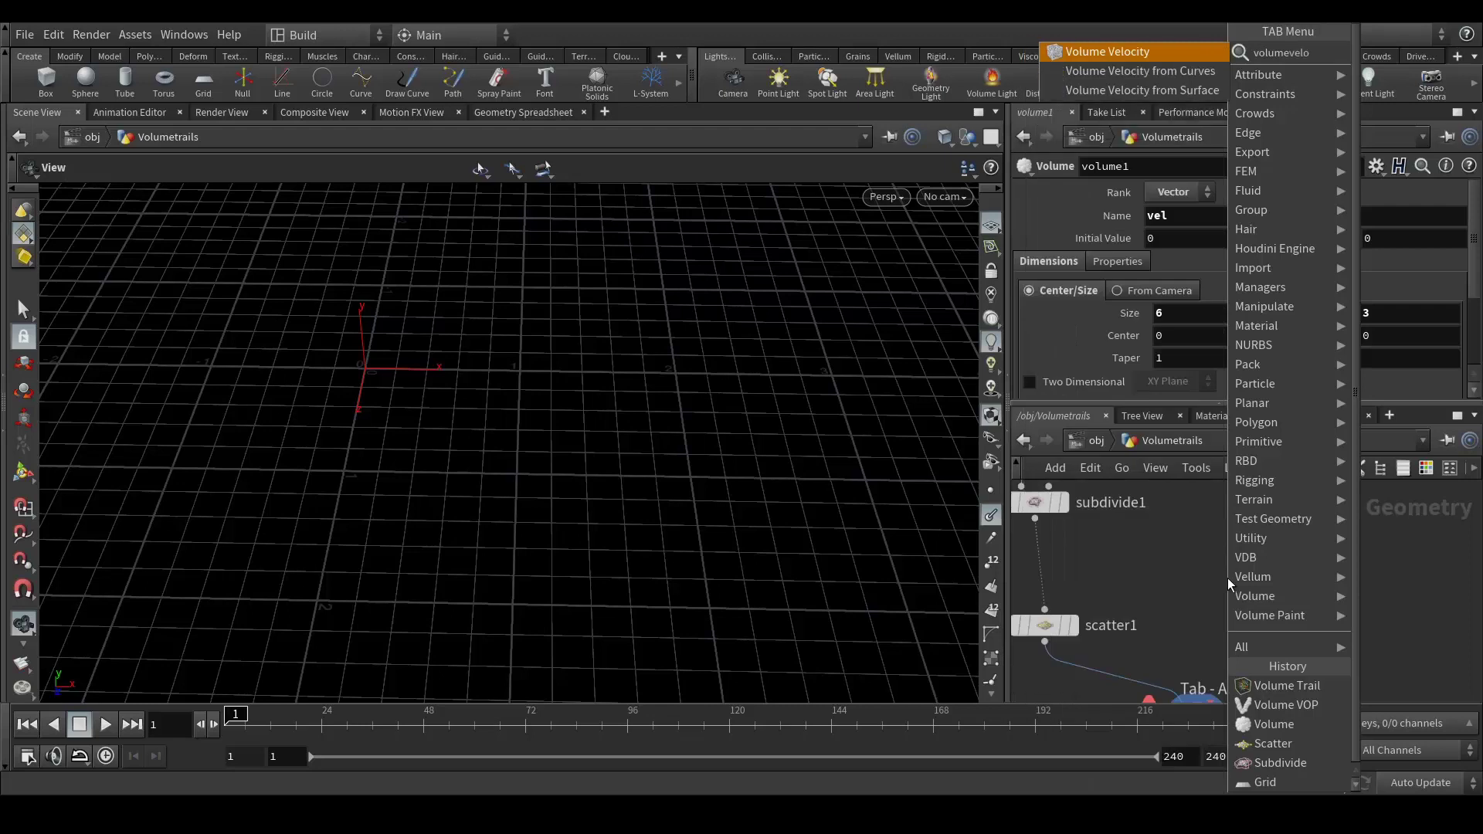
pyautogui.press('Down')
pyautogui.press('Down')
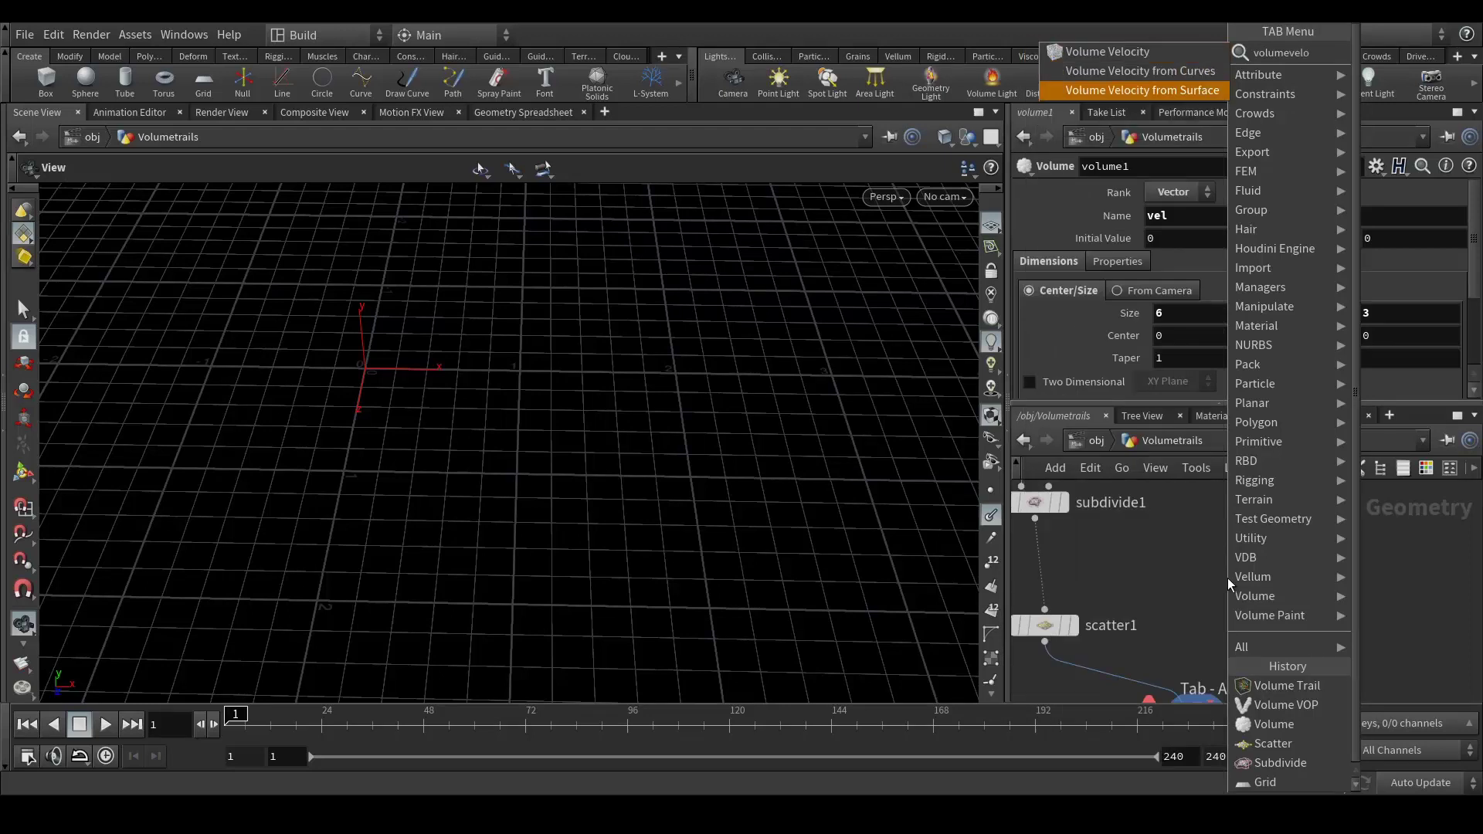
pyautogui.press('Return')
pyautogui.click(1226, 578)
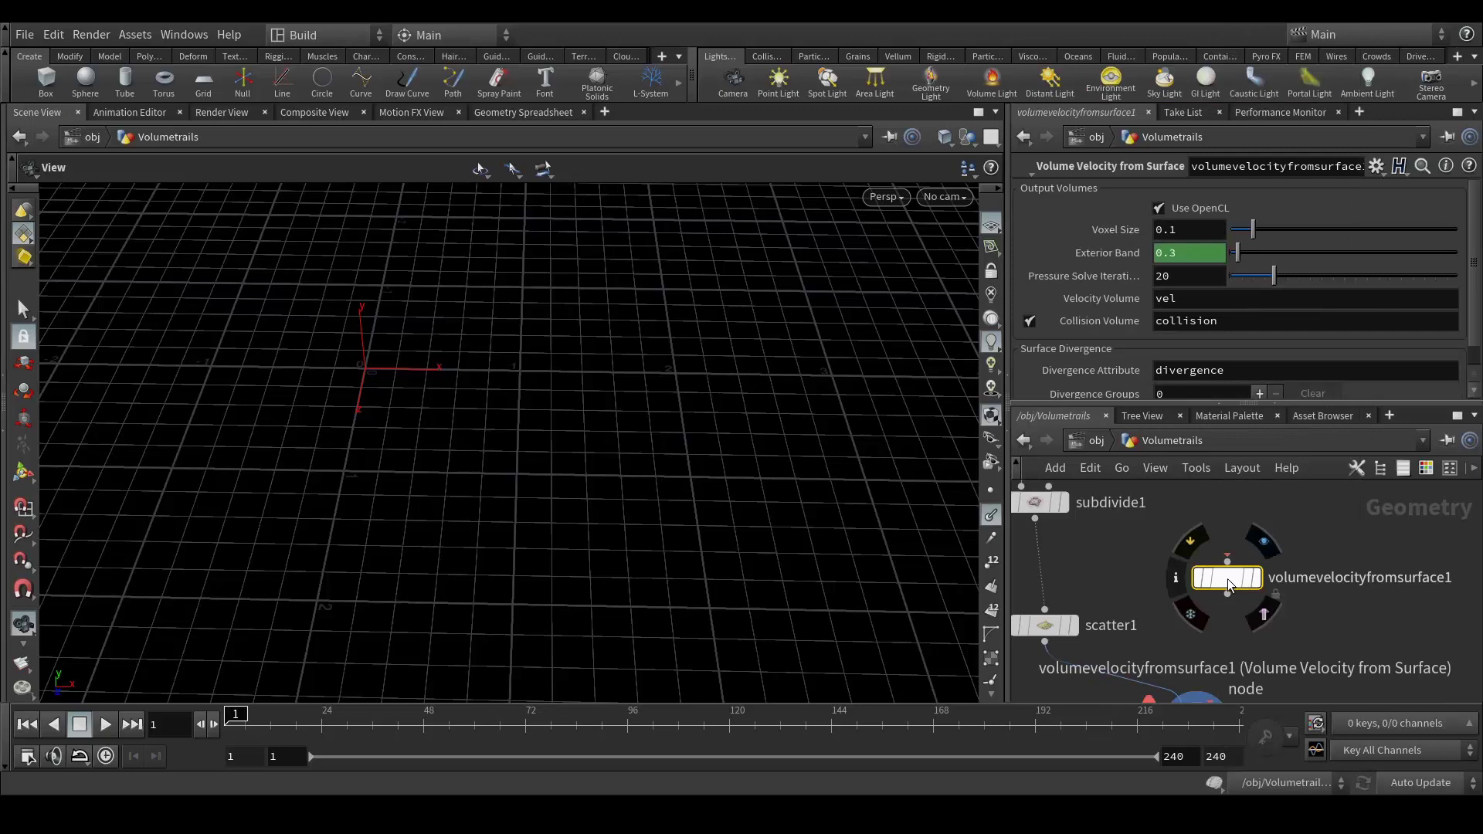
pyautogui.moveTo(1226, 578); pyautogui.dragTo(1278, 630)
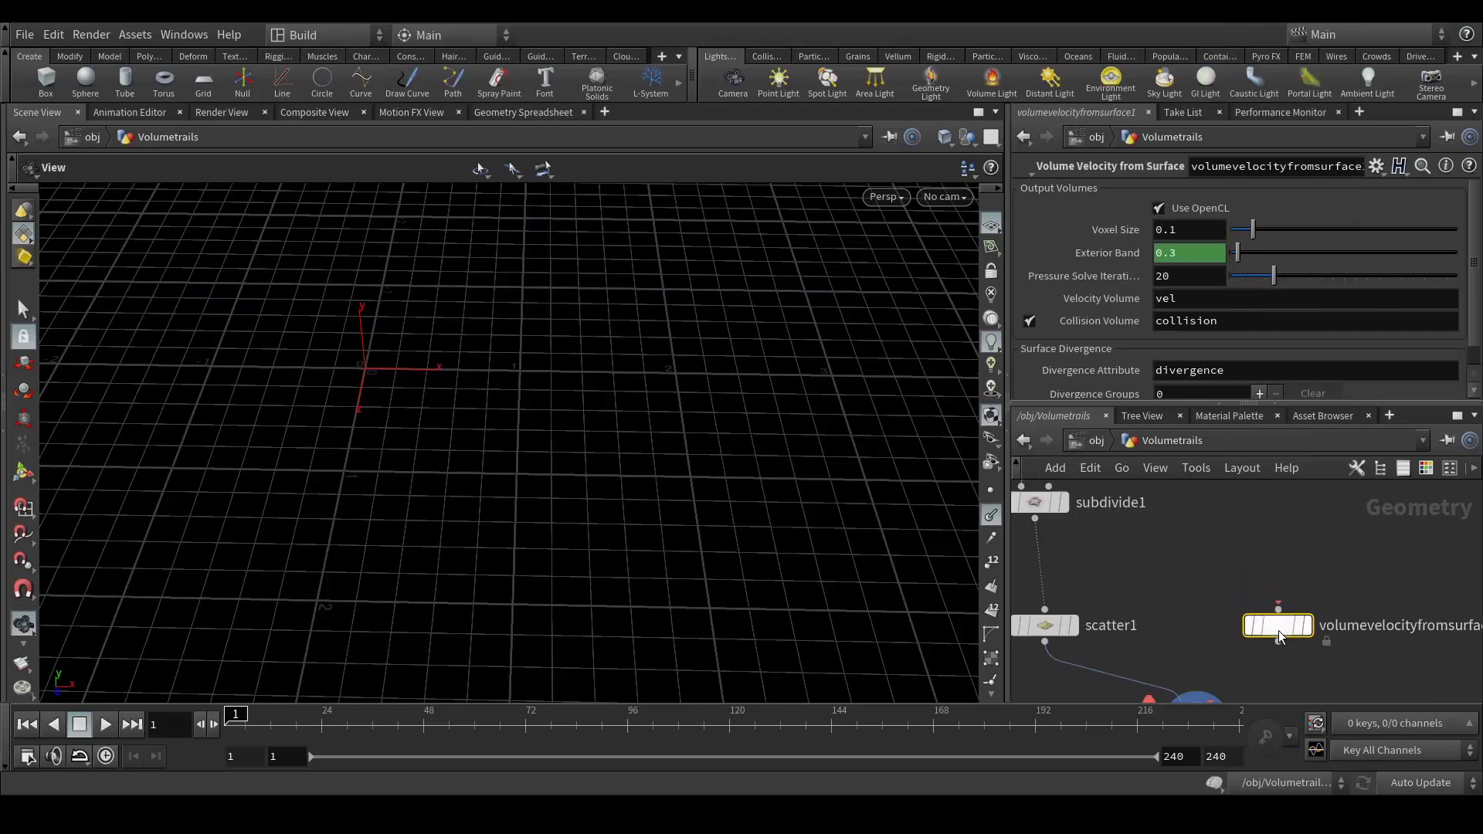
# - Connect the Subdivide node's output to the input of the Volume Velocity from Surface node
pyautogui.click(1066, 542)
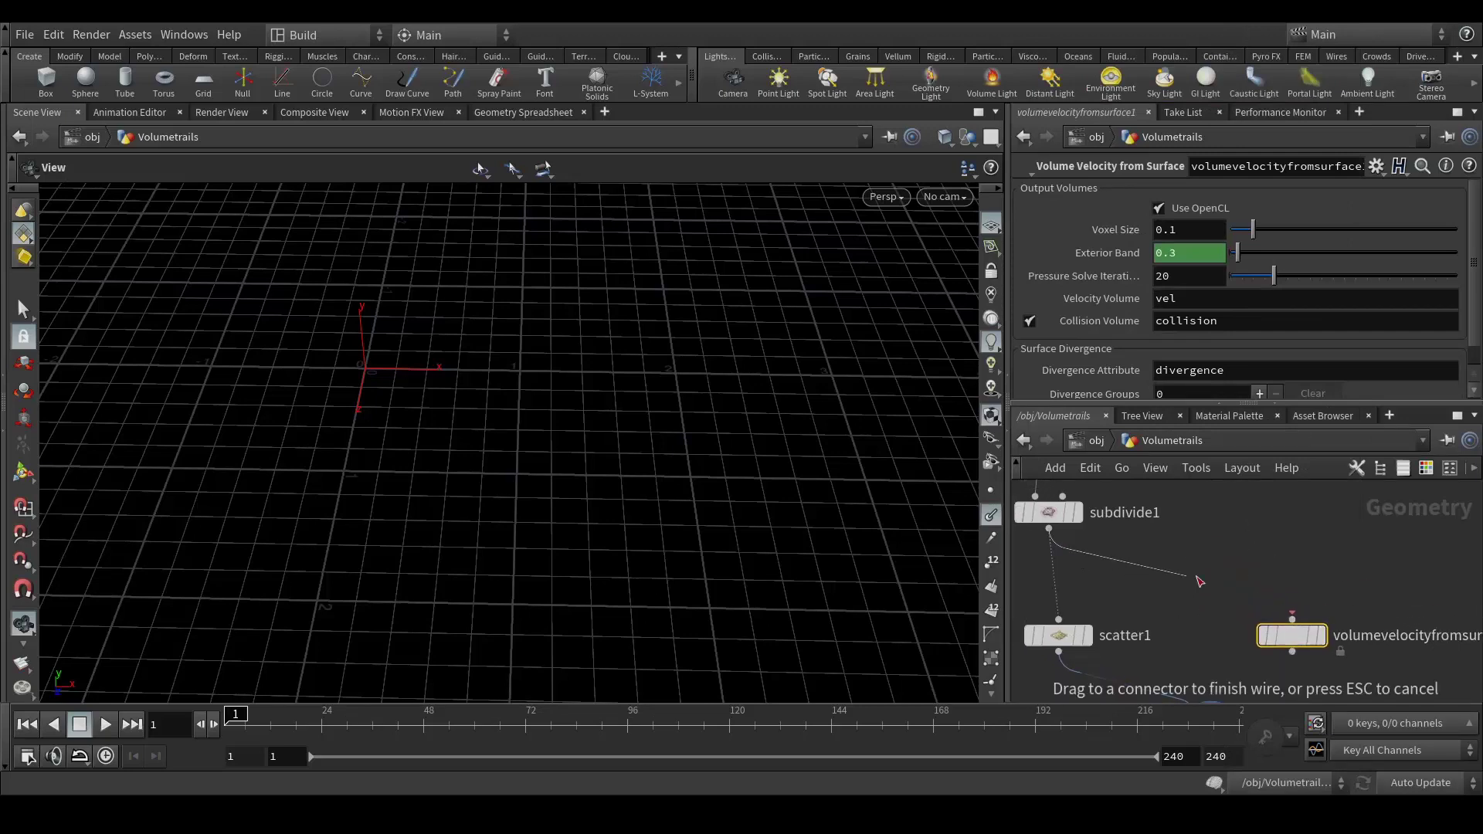
pyautogui.click(1292, 617)
pyautogui.moveTo(1361, 586); pyautogui.dragTo(1326, 507, button='middle')
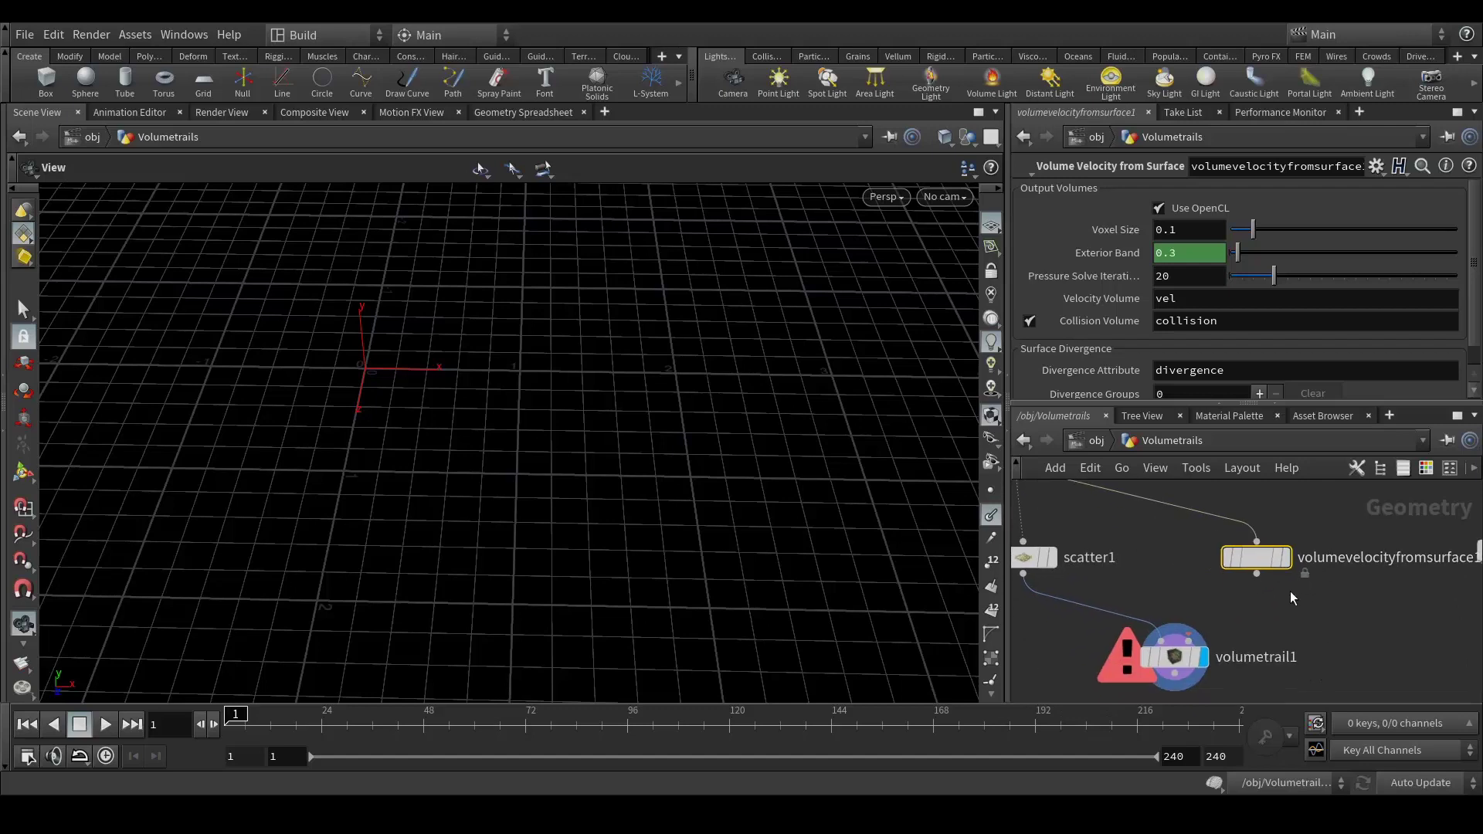
# - Connect the Volume Velocity from Surface output to the Volume Trail's second input, and remove that connection again
pyautogui.click(1257, 574)
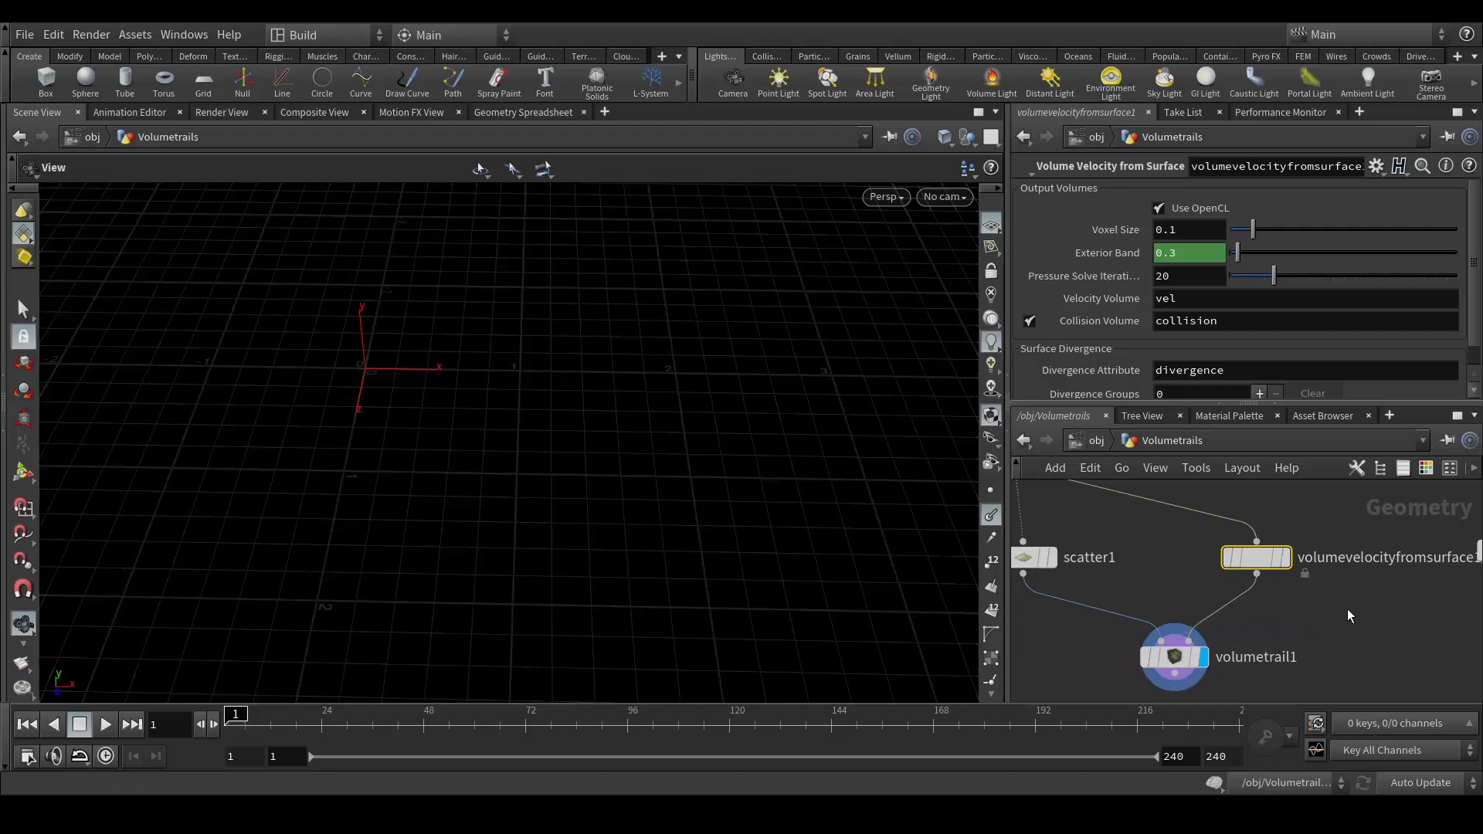
pyautogui.moveTo(1316, 621); pyautogui.dragTo(1347, 607, button='middle')
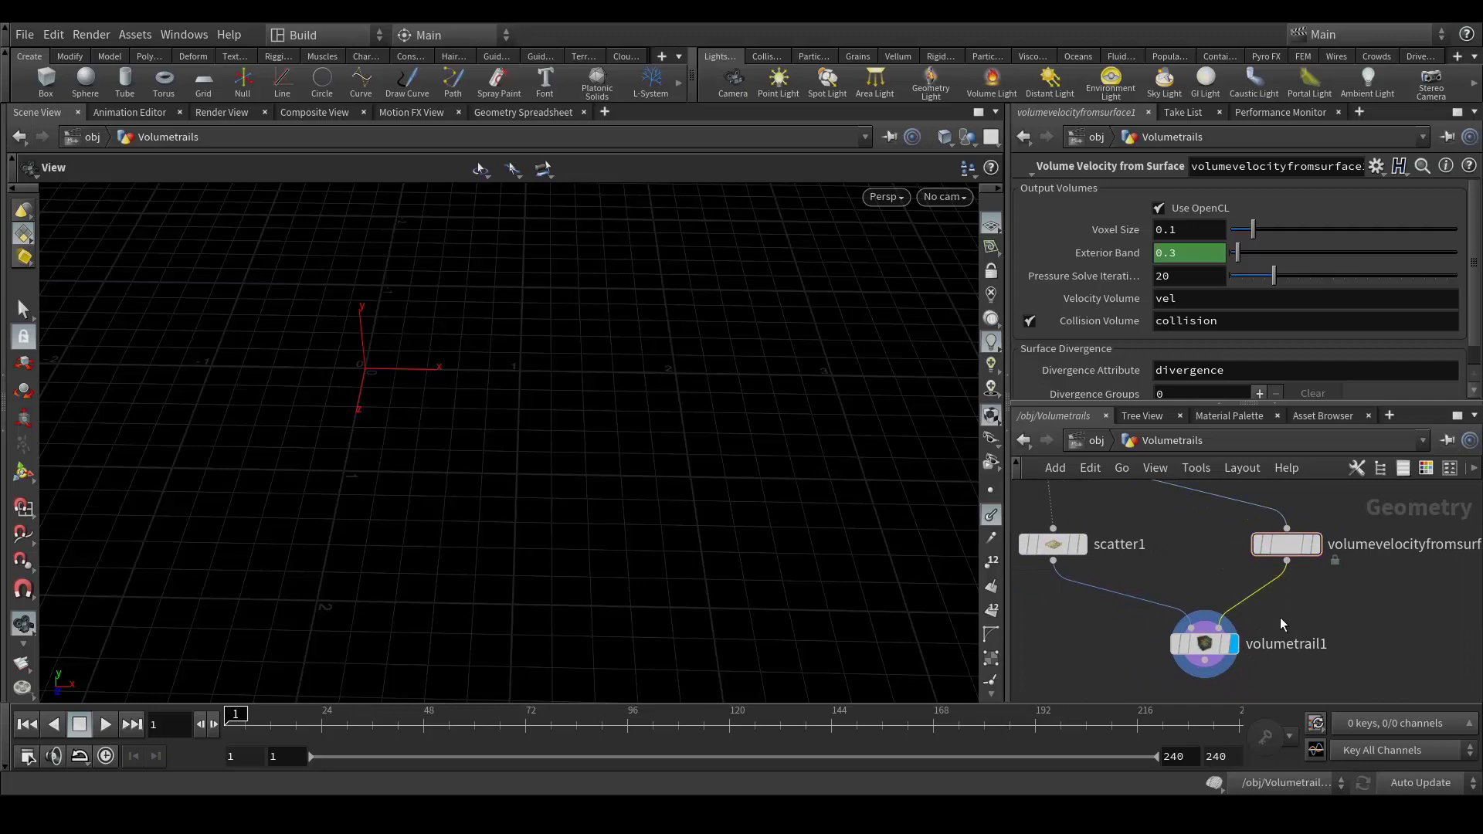
pyautogui.press('Delete')
# - Move the Volume Velocity from Surface node aside and insert an Attribute Wrangle between Subdivide and it
pyautogui.moveTo(1299, 618); pyautogui.dragTo(1308, 679, button='middle')
pyautogui.moveTo(1256, 624); pyautogui.dragTo(1318, 592)
pyautogui.moveTo(1228, 572); pyautogui.dragTo(1234, 615, button='middle')
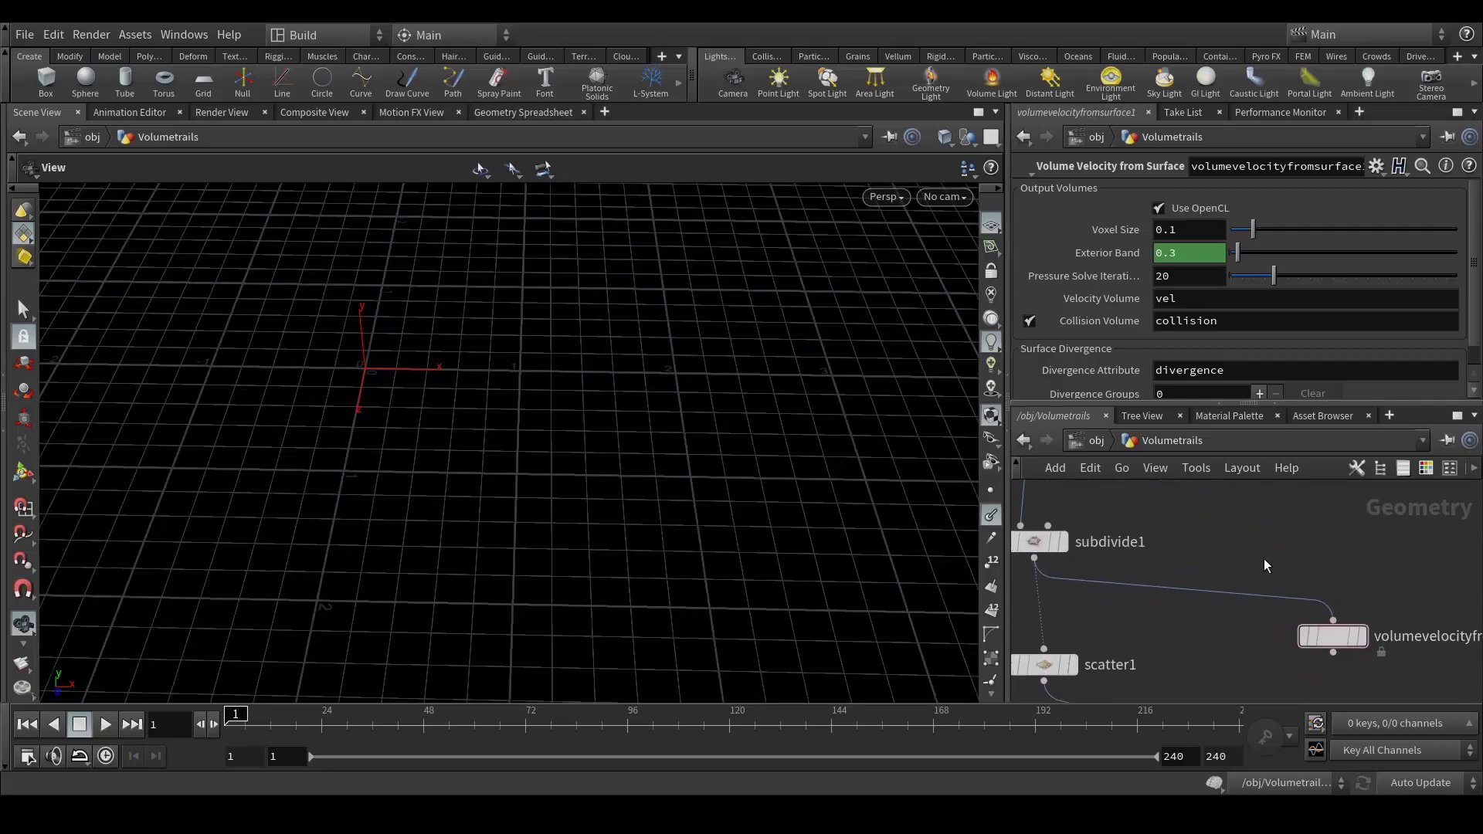
pyautogui.press('Tab')
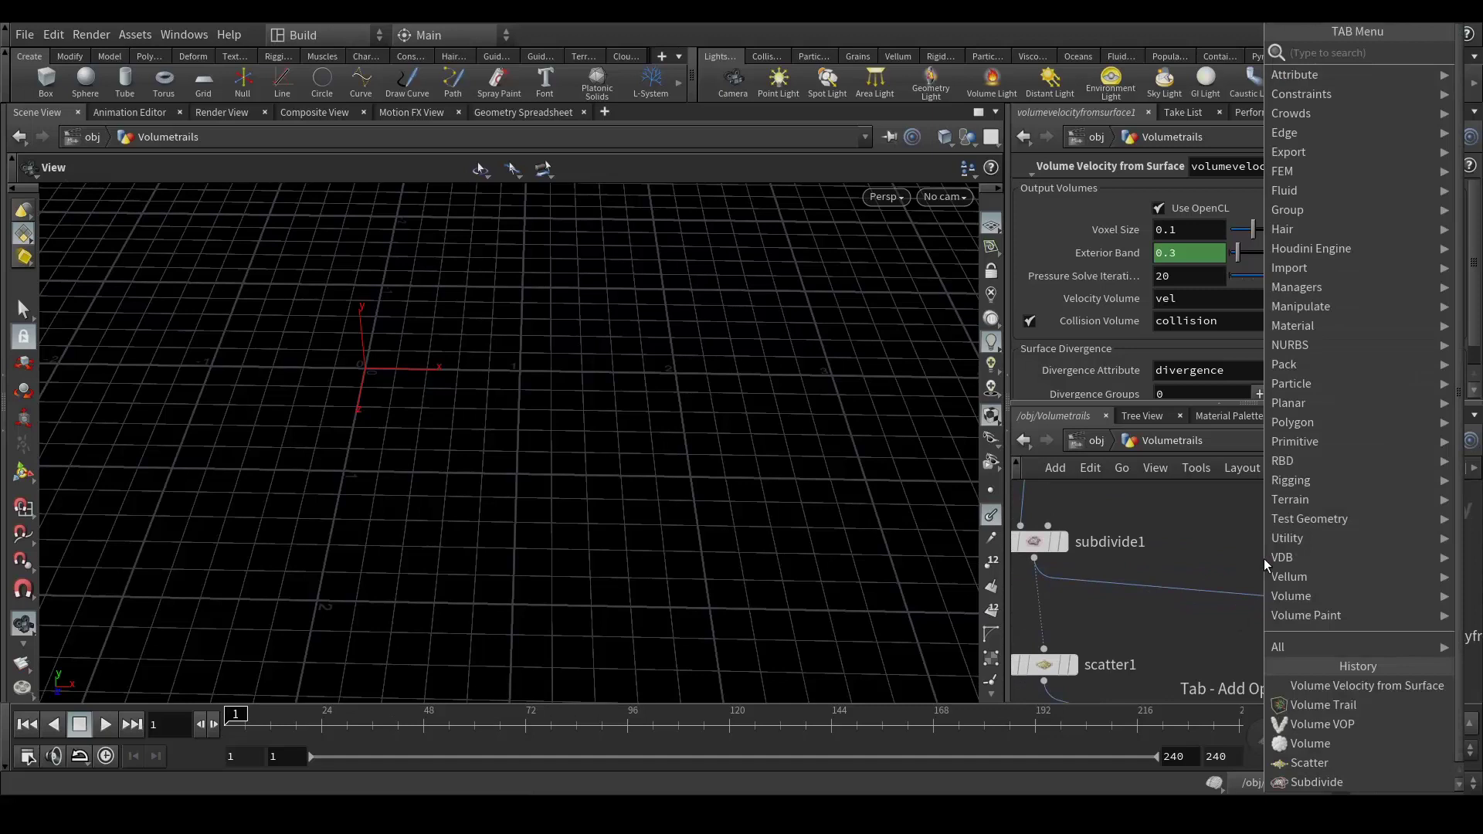
pyautogui.write('attrib')
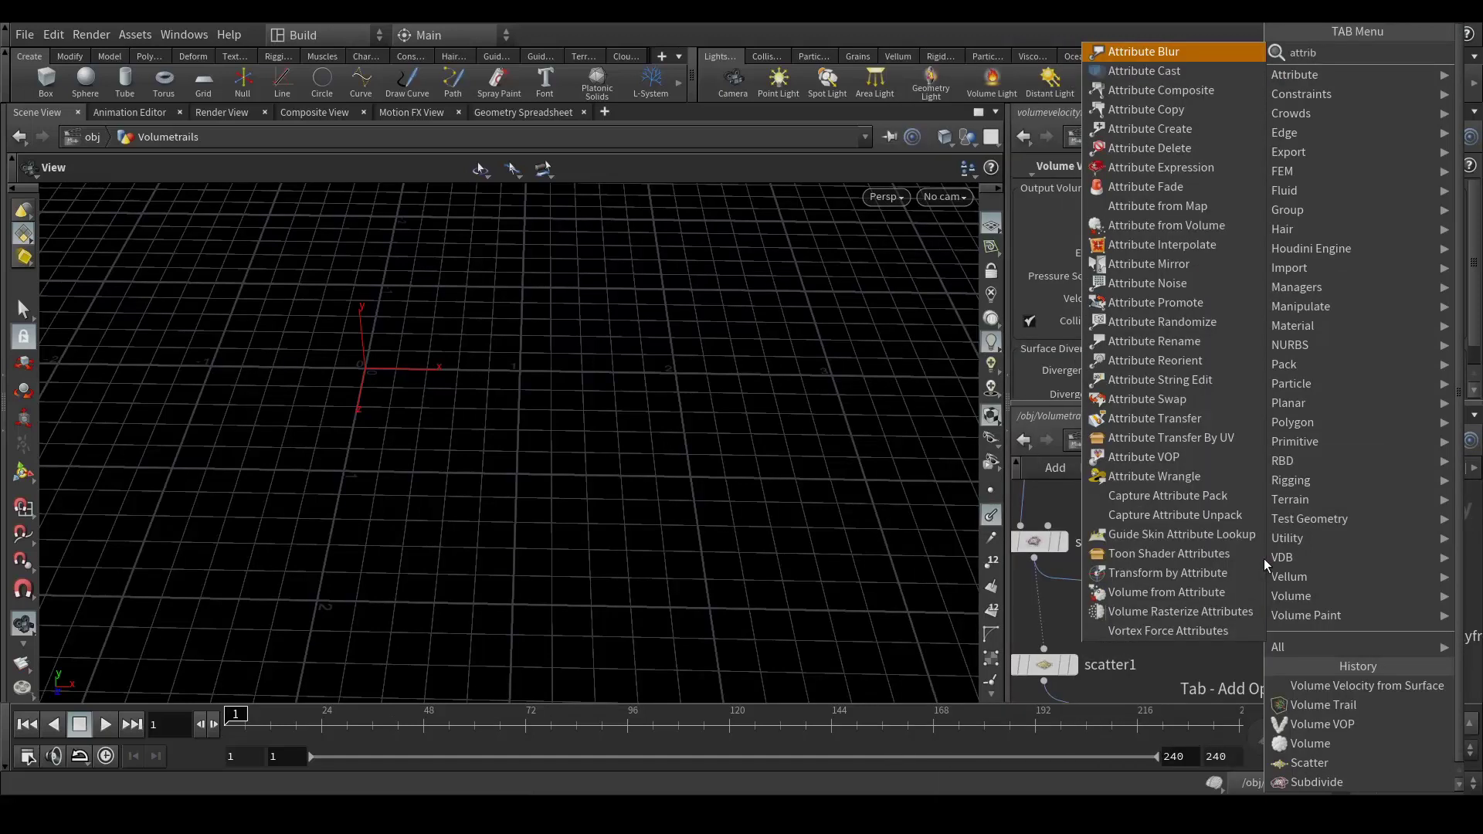
pyautogui.write('ute wr')
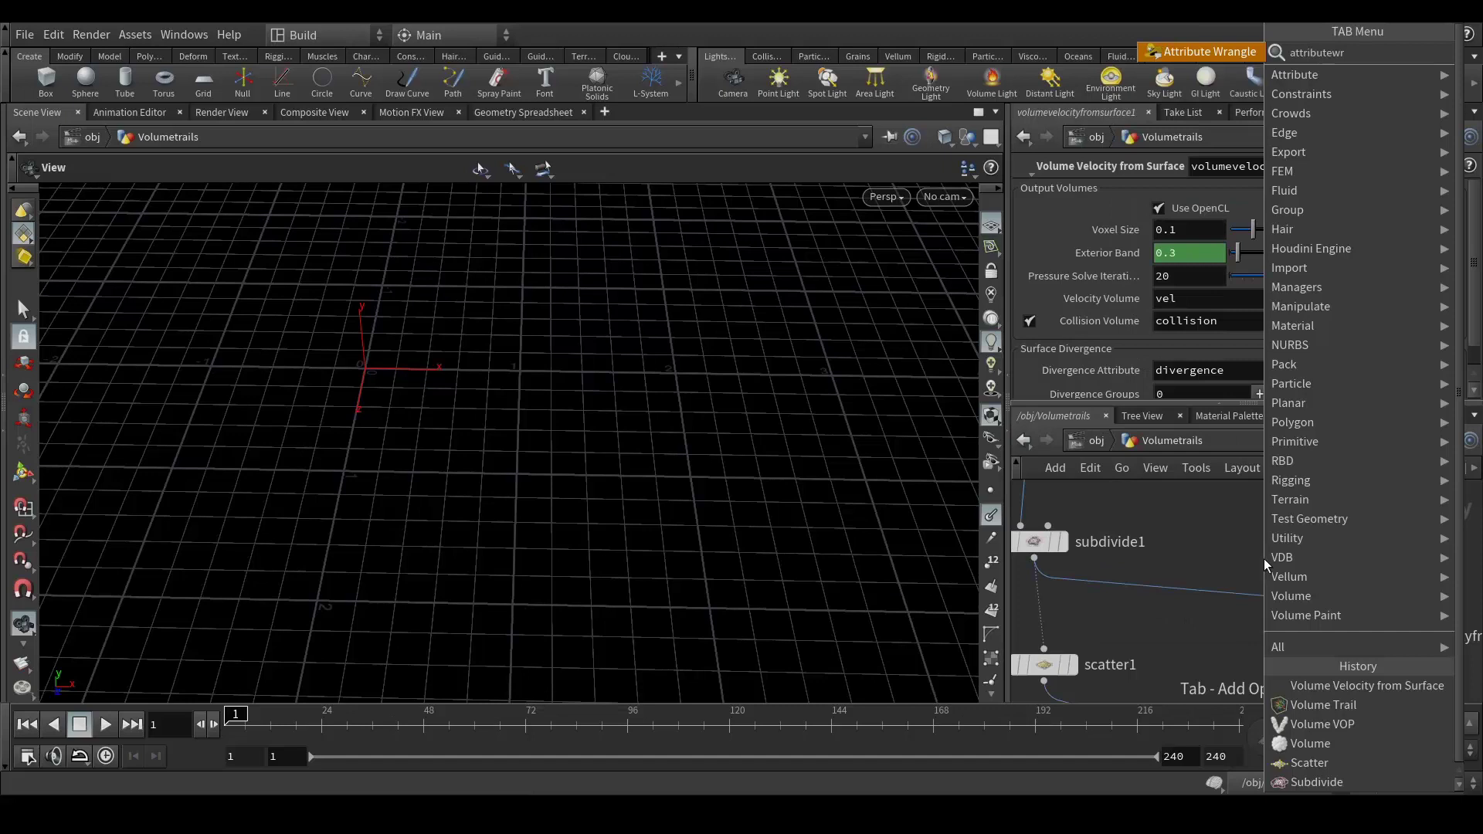
pyautogui.press('Return')
pyautogui.click(1264, 559)
pyautogui.moveTo(1264, 558); pyautogui.dragTo(1209, 588)
pyautogui.moveTo(1321, 591); pyautogui.dragTo(1291, 553, button='middle')
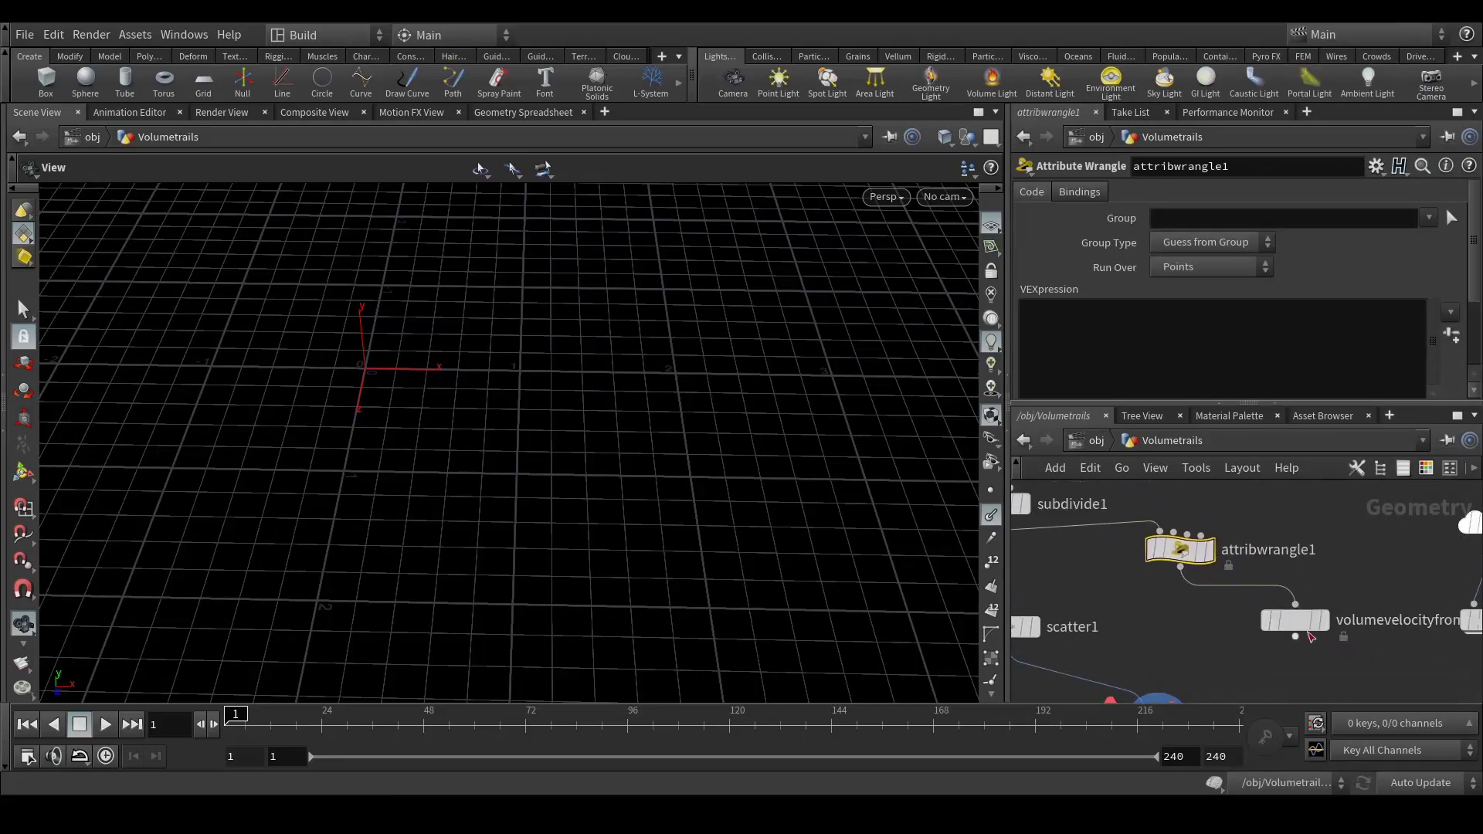
# - Check the Divergence Attribute name on the Volume Velocity from Surface node and enter f@divergence = 1; as the Attribute Wrangle's VEXpression
pyautogui.click(1295, 618)
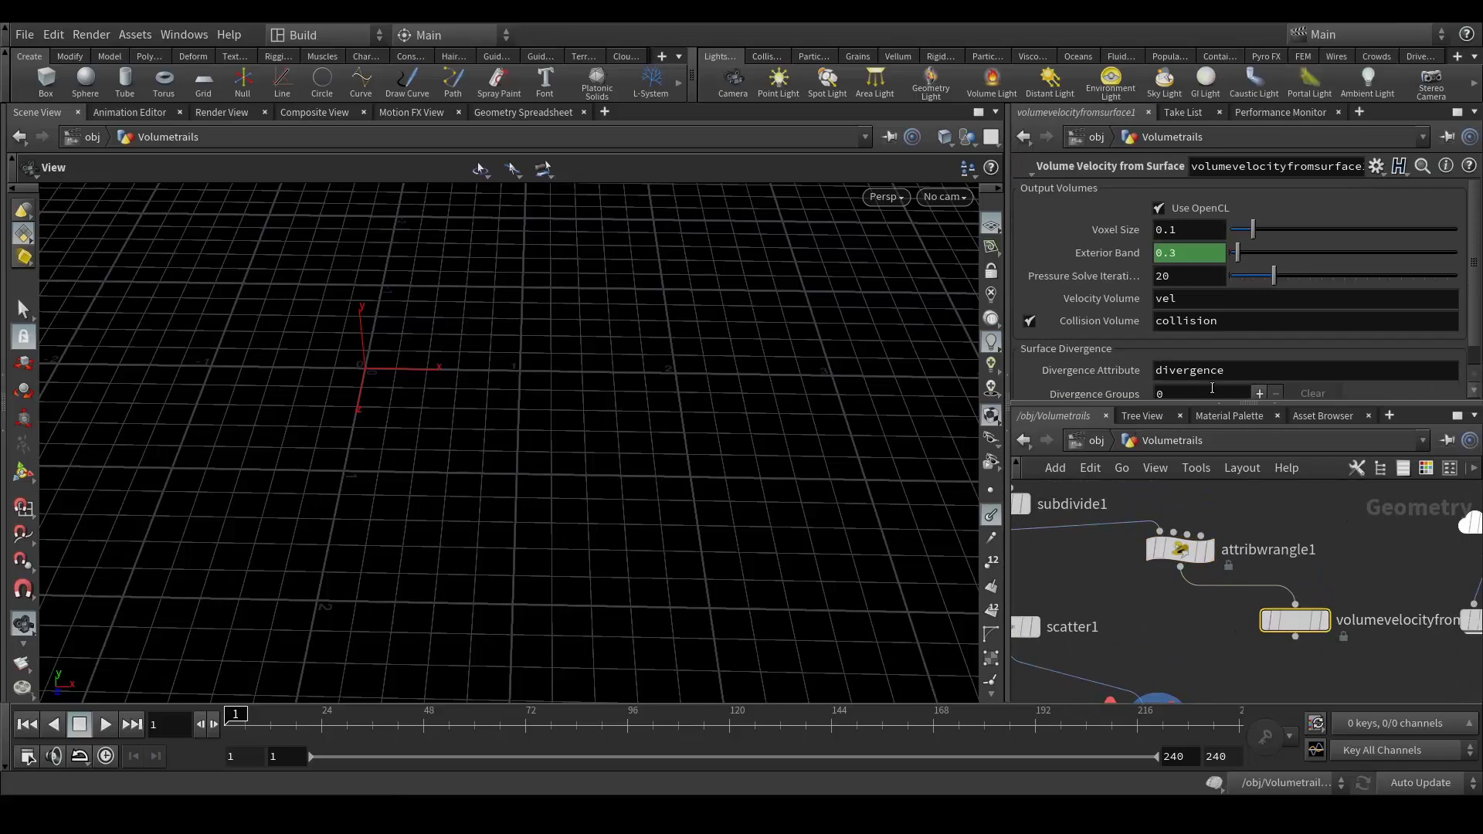
pyautogui.click(1226, 370)
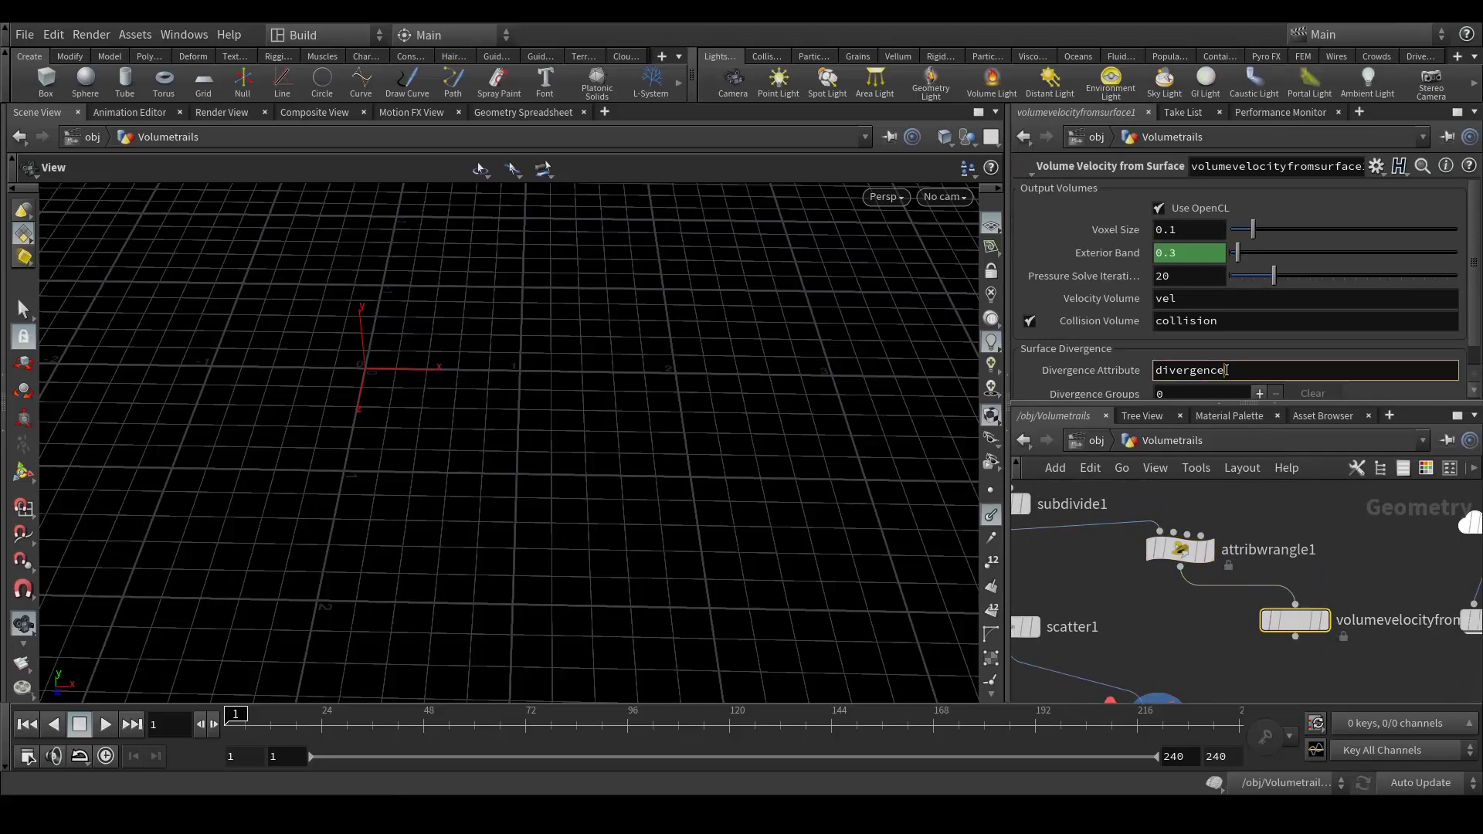
pyautogui.doubleClick(1226, 370)
pyautogui.click(1386, 534)
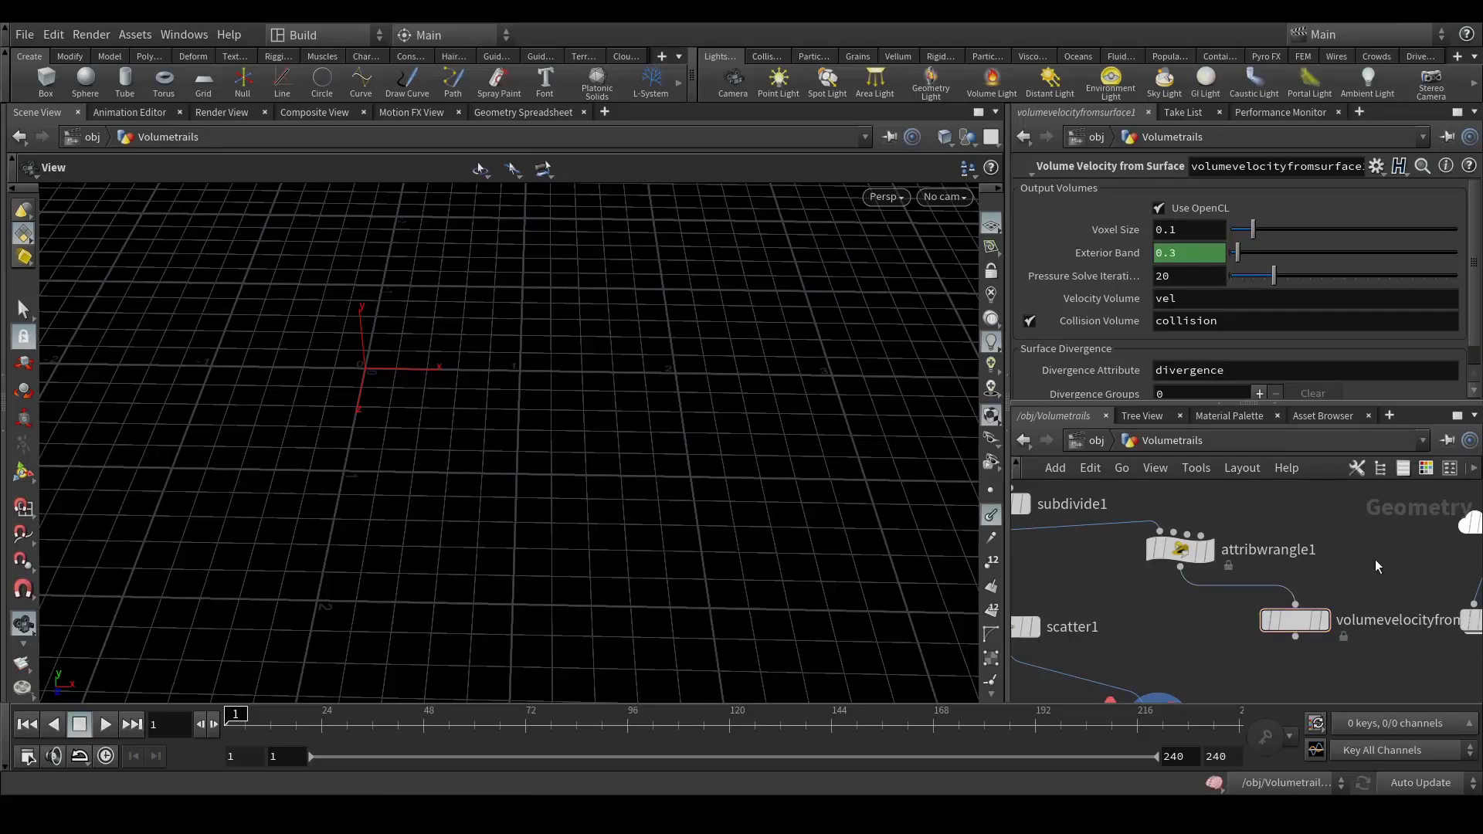
pyautogui.click(1189, 553)
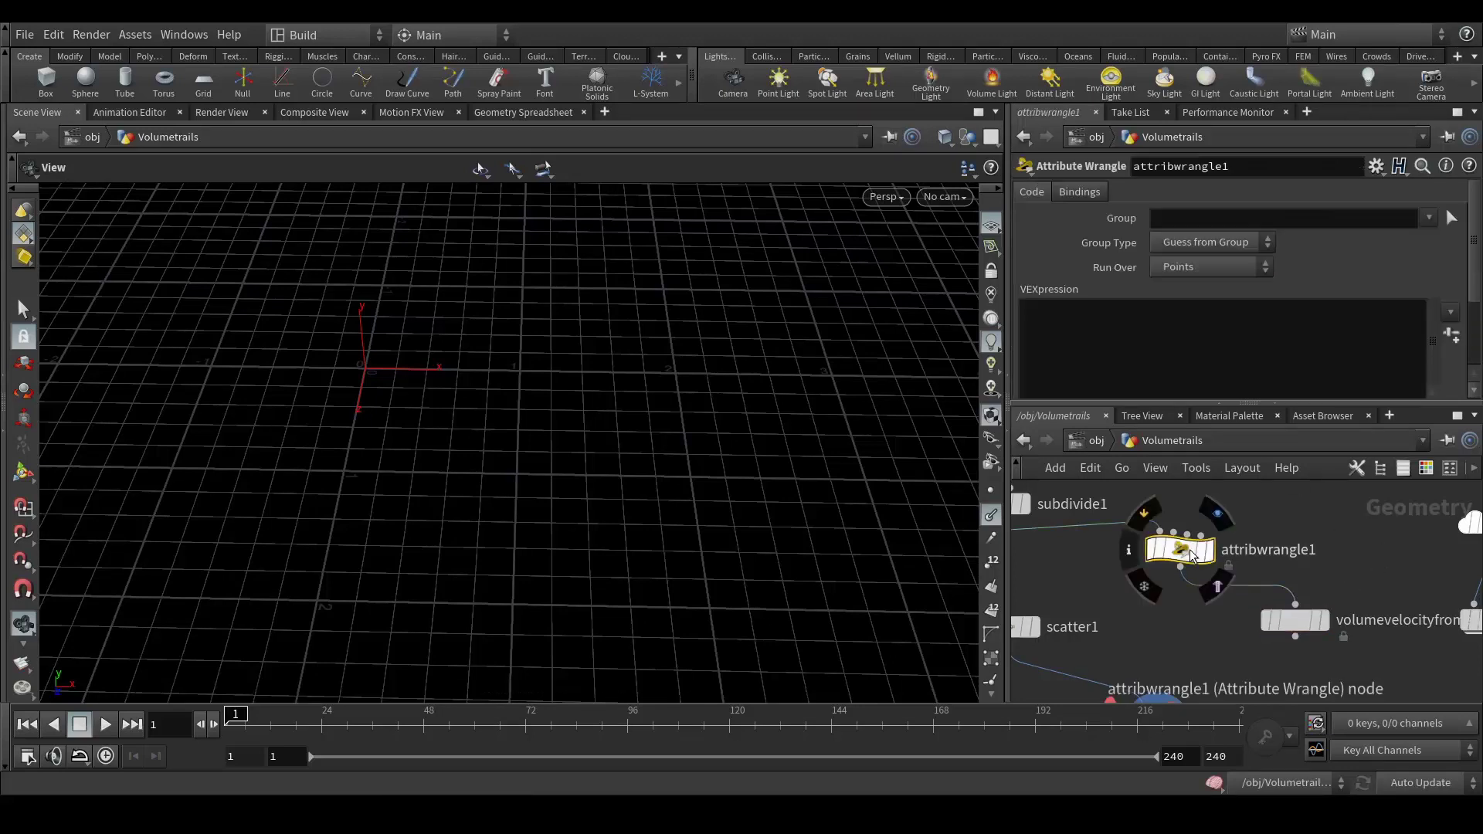
pyautogui.click(1138, 347)
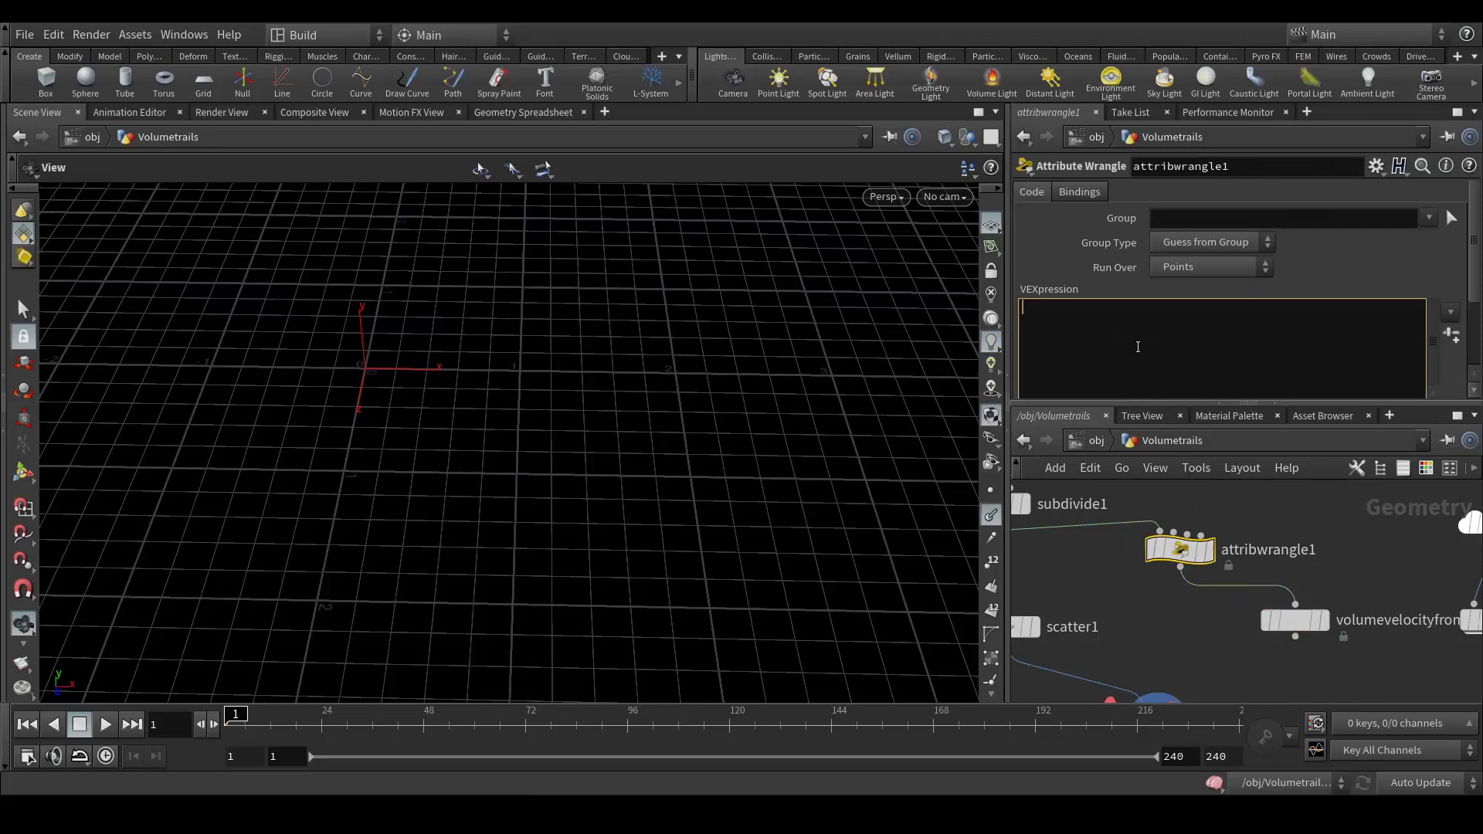
pyautogui.write('f@divergence = 1;')
# - Move the unused Volume and Volume VOP nodes further away from the Volume Velocity from Surface node
pyautogui.moveTo(1340, 669); pyautogui.dragTo(1264, 614, button='middle')
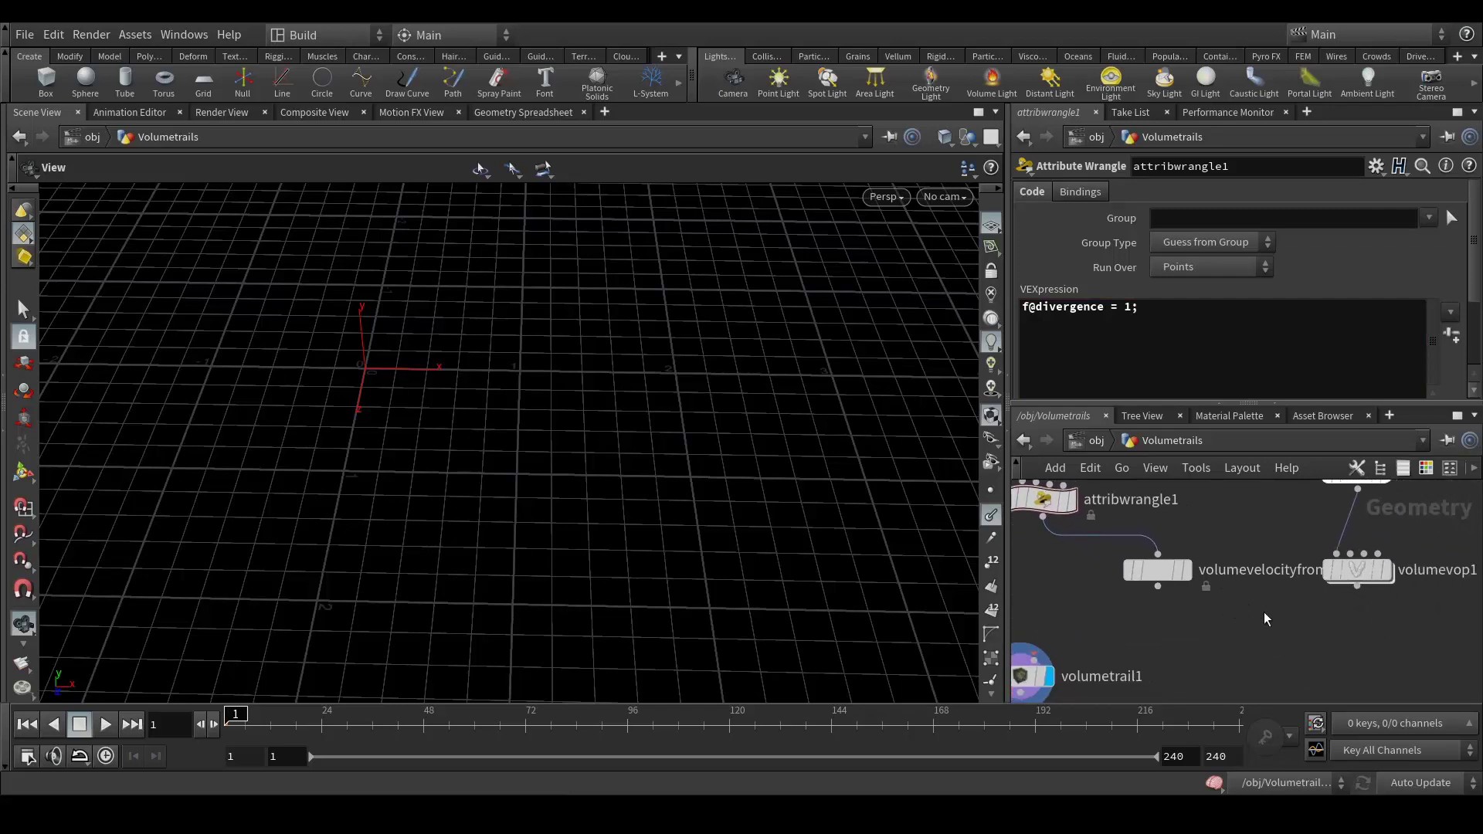
pyautogui.moveTo(1281, 533); pyautogui.dragTo(1184, 573, button='middle')
pyautogui.moveTo(1395, 519); pyautogui.dragTo(1430, 614)
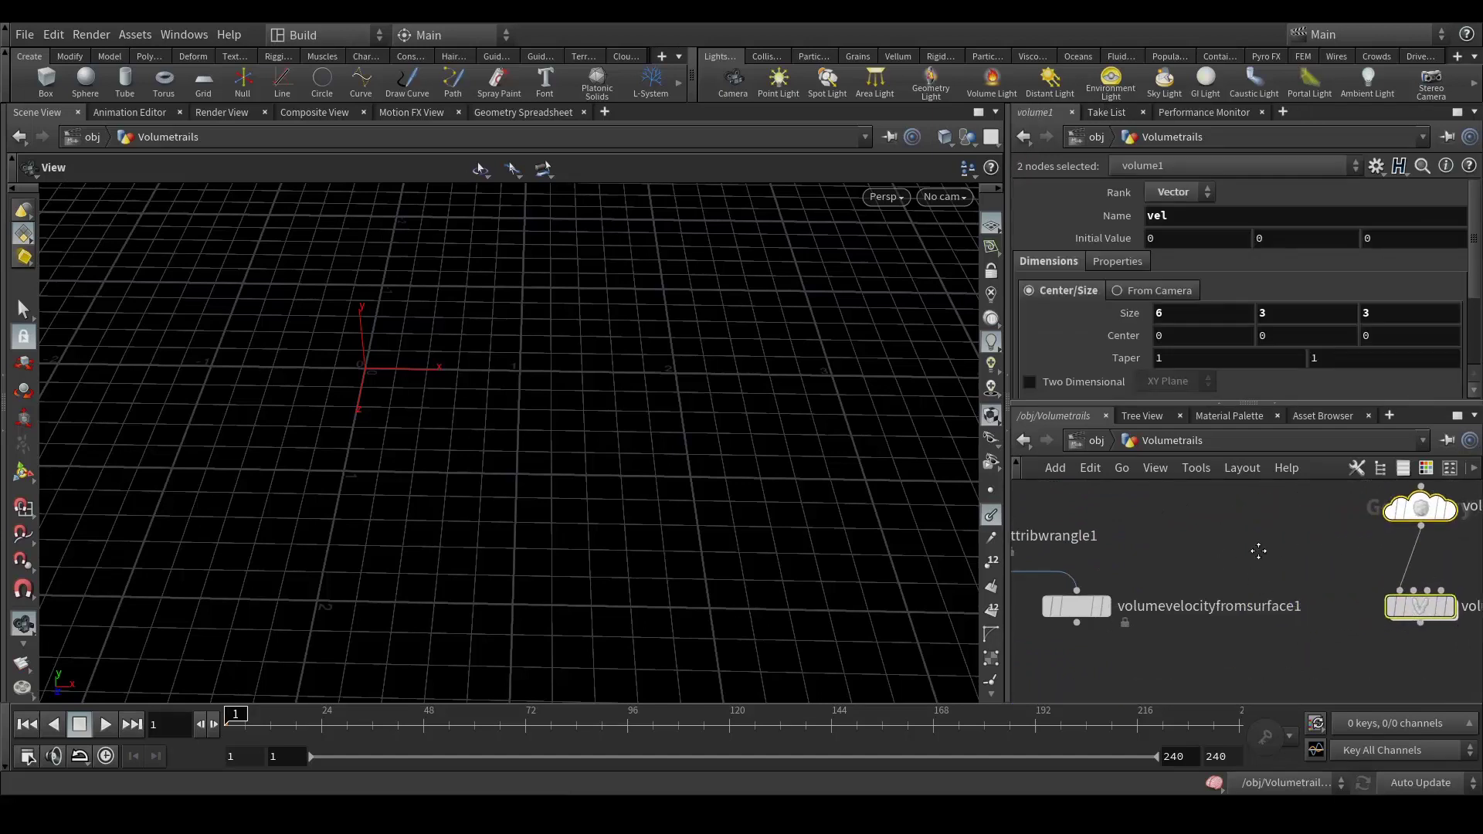
# - Look inside the Volume Velocity from Surface node, return to Volumetrails, and allow editing of the node's contents
pyautogui.moveTo(1072, 632); pyautogui.dragTo(1167, 600, button='middle')
pyautogui.click(1159, 583)
pyautogui.press('h')
pyautogui.doubleClick(1268, 581)
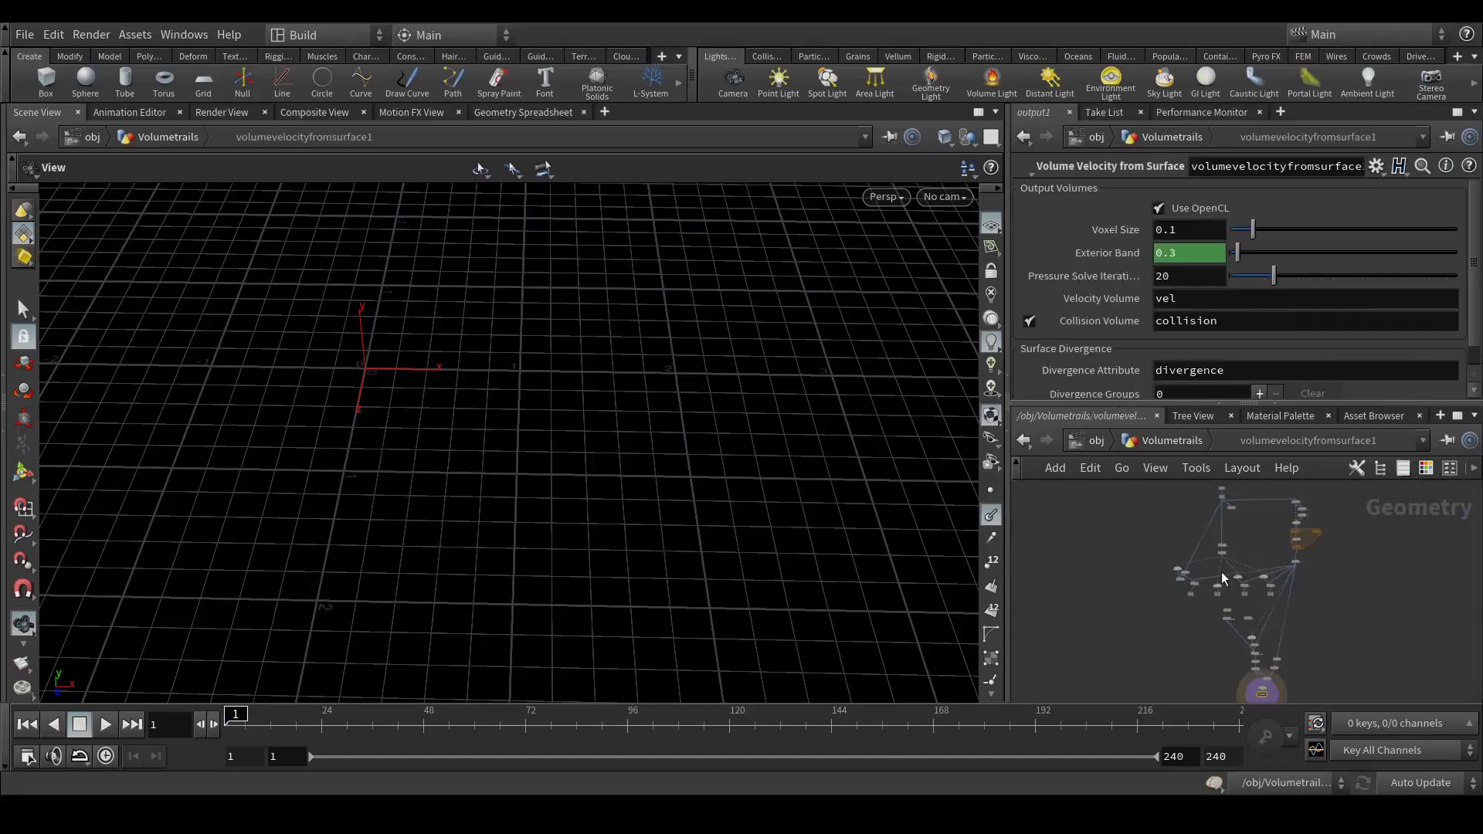
pyautogui.click(1171, 442)
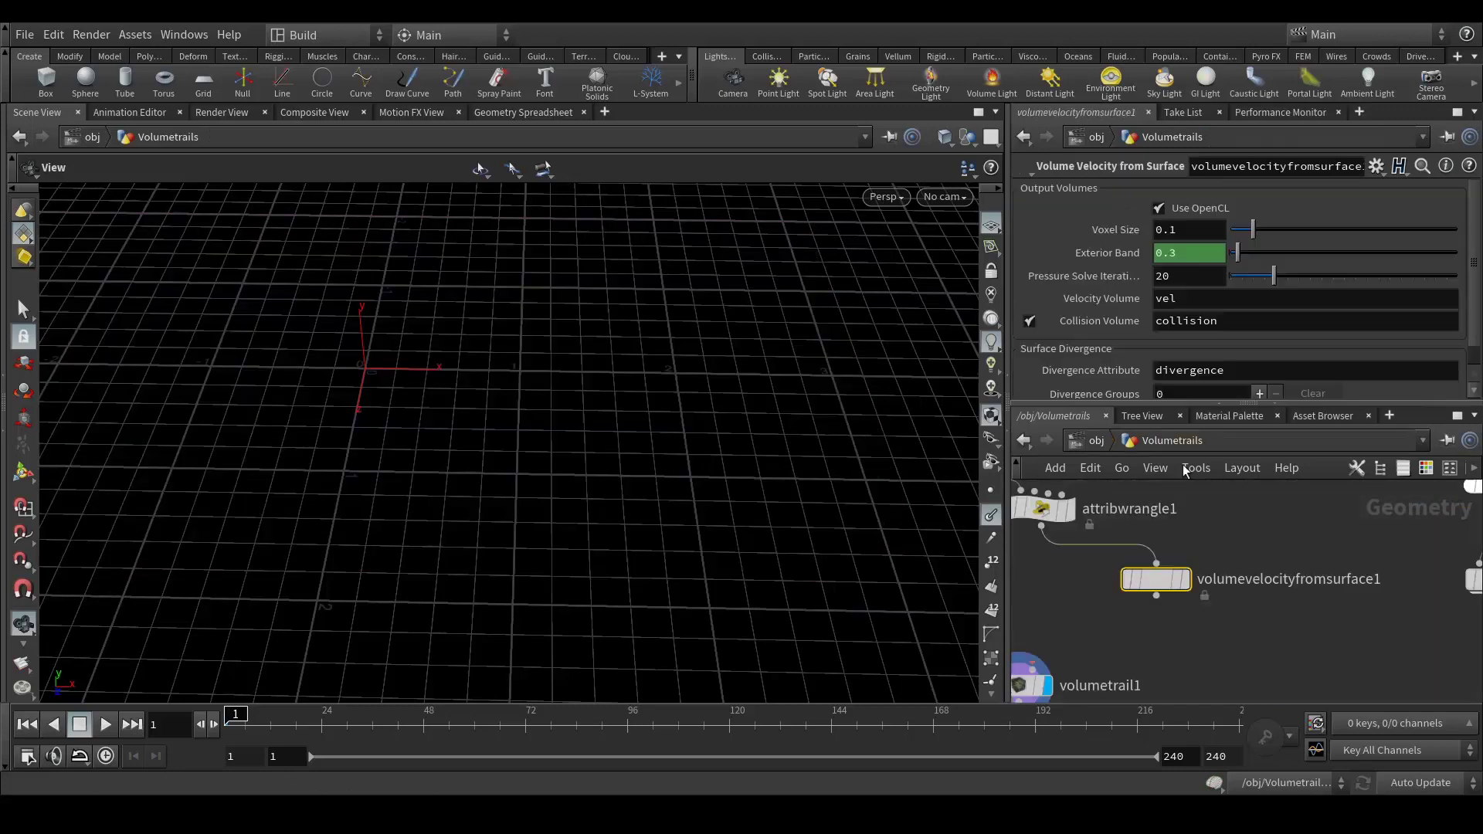
pyautogui.rightClick(1154, 581)
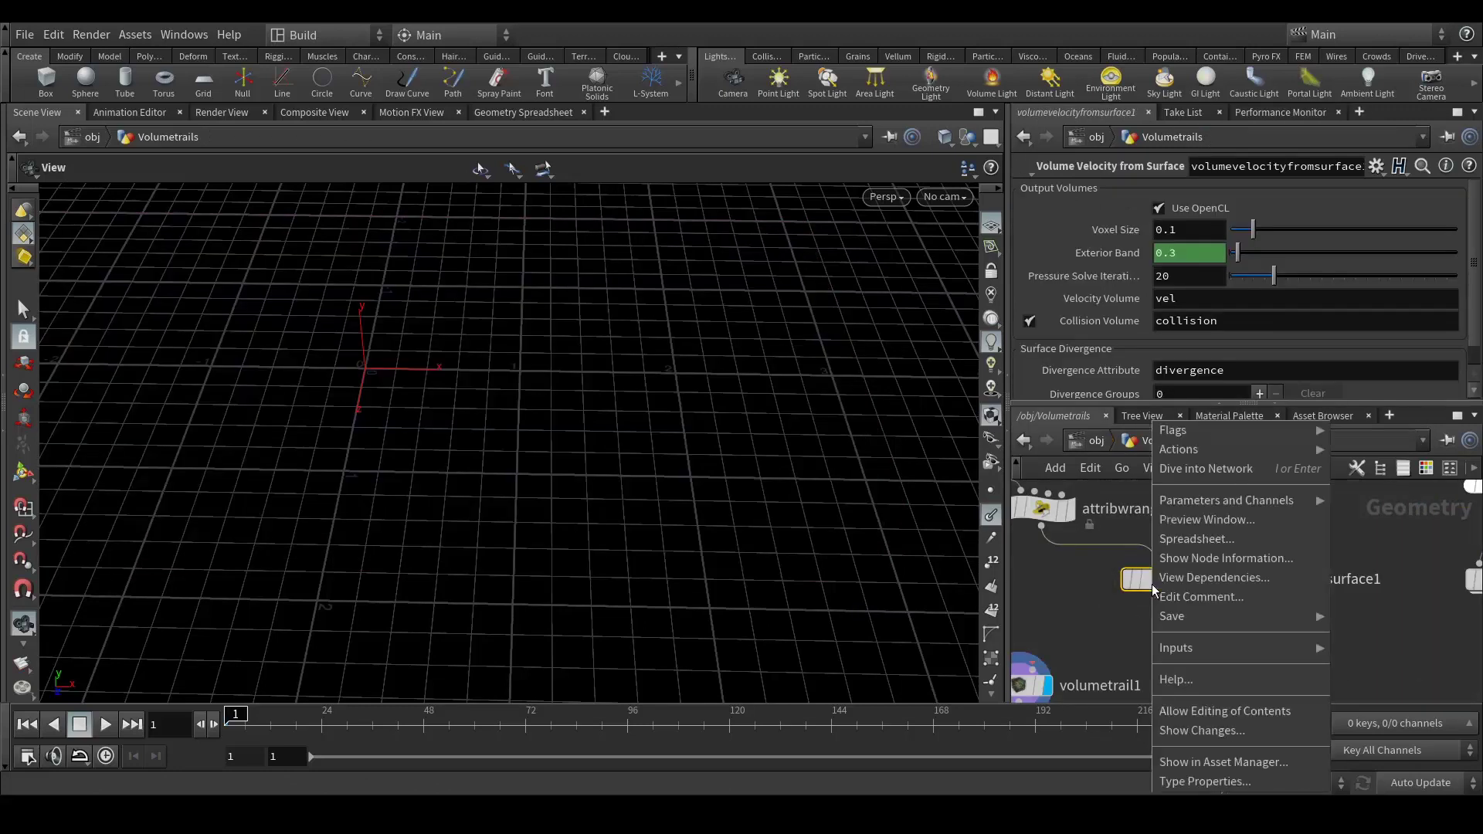
pyautogui.click(1225, 712)
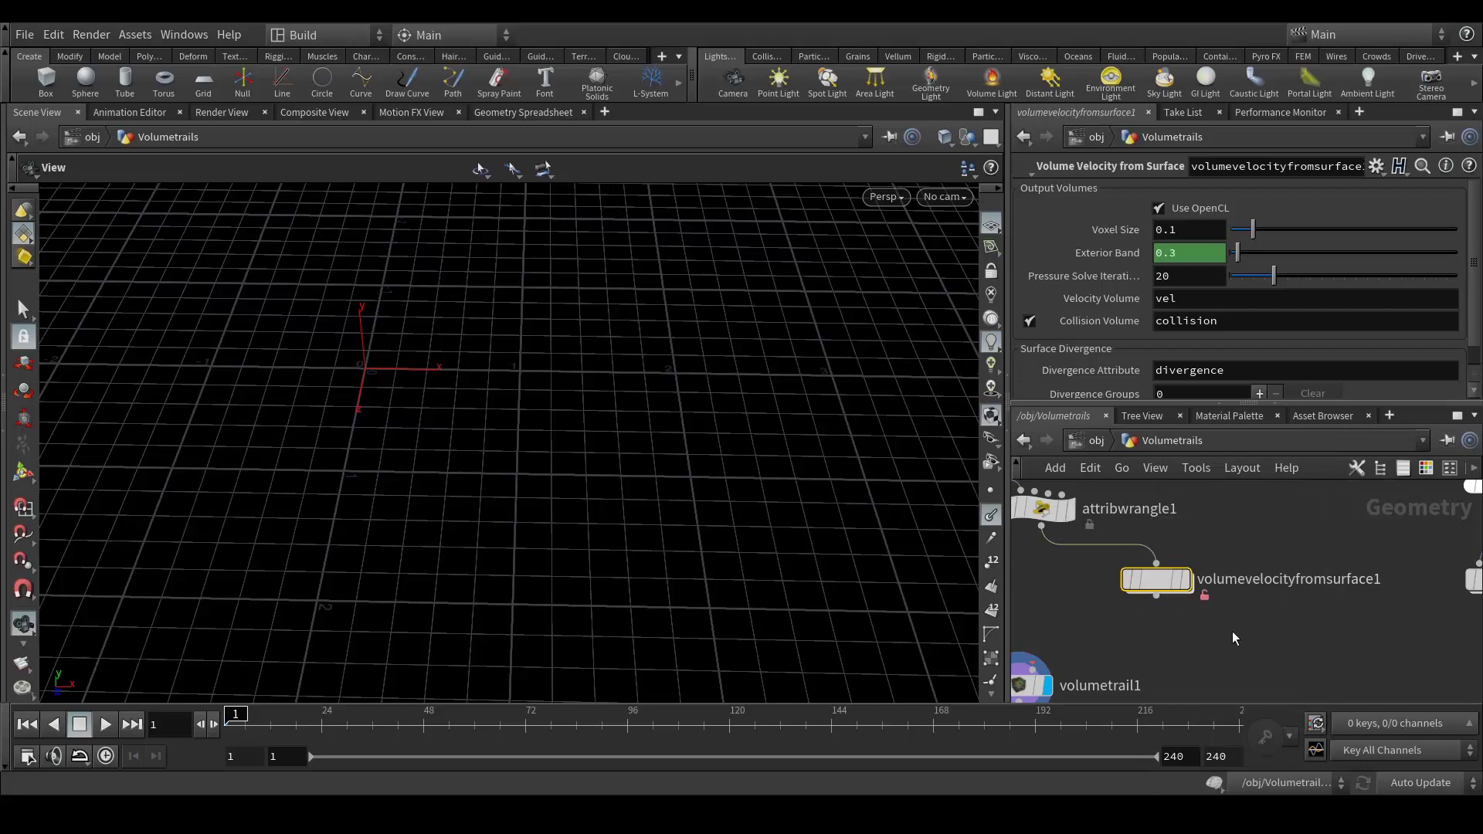
# - Go inside the unlocked Volume Velocity from Surface node and enter its dopnet1 network
pyautogui.moveTo(1231, 631); pyautogui.dragTo(1273, 636, button='middle')
pyautogui.doubleClick(1203, 586)
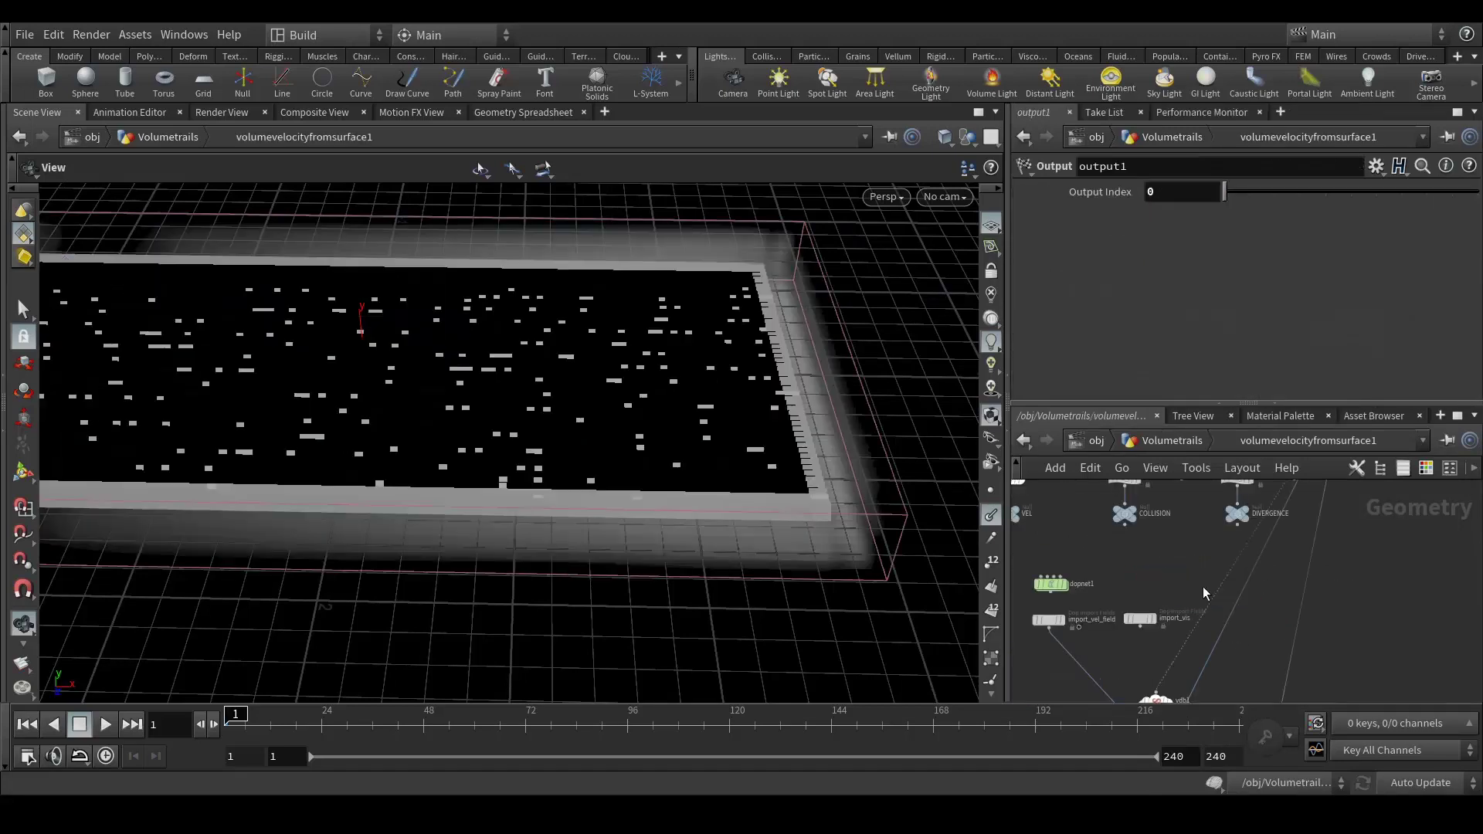
pyautogui.scroll(5, 1205, 575)
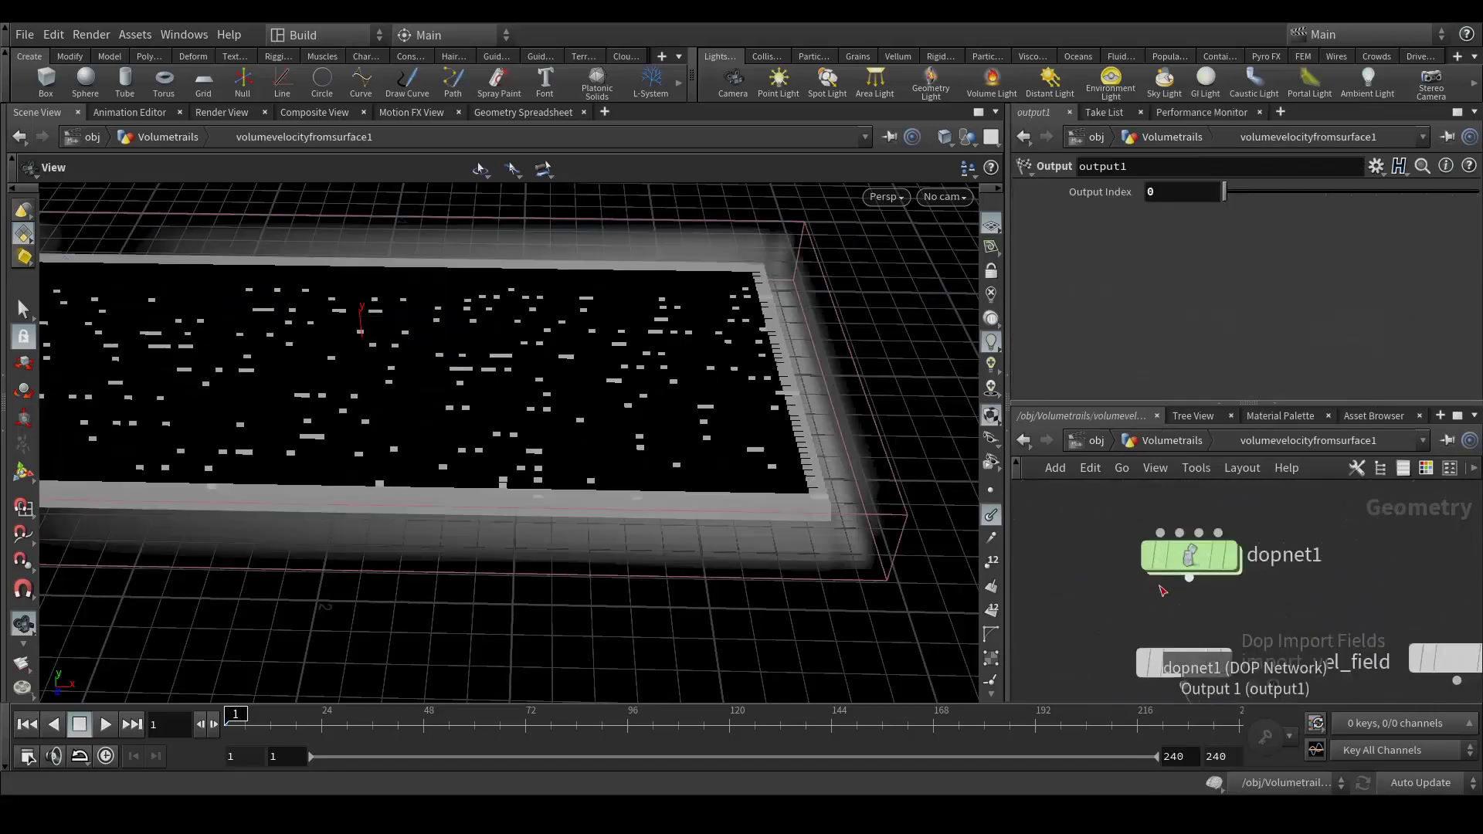
pyautogui.doubleClick(1209, 556)
# - Add a Gas Turbulence node beside make_tangential_to_collision_cl and connect it to merge10
pyautogui.scroll(3, 1291, 636)
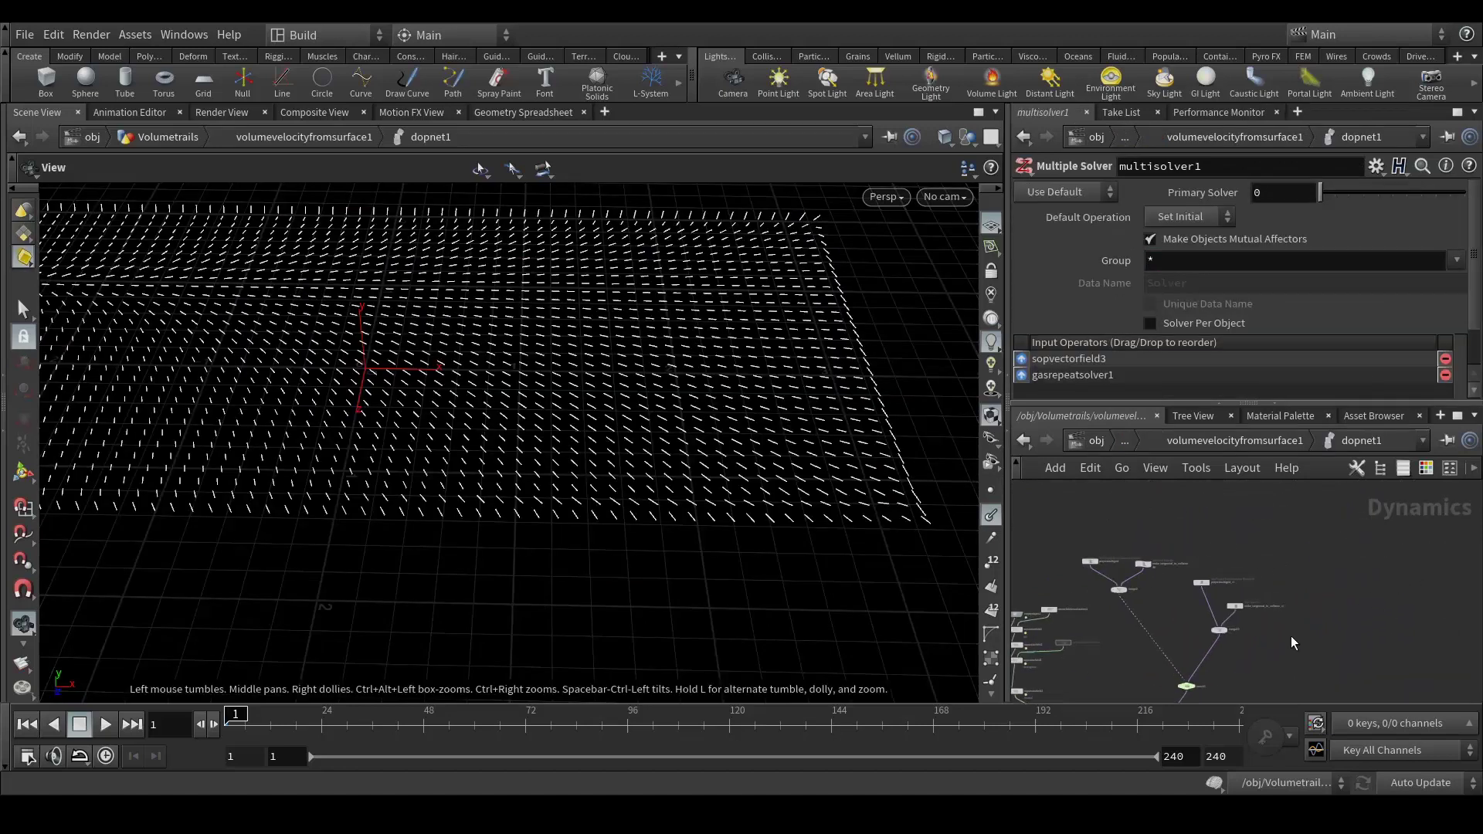
pyautogui.scroll(3, 1283, 641)
pyautogui.moveTo(1293, 648); pyautogui.dragTo(1310, 609, button='middle')
pyautogui.press('Tab')
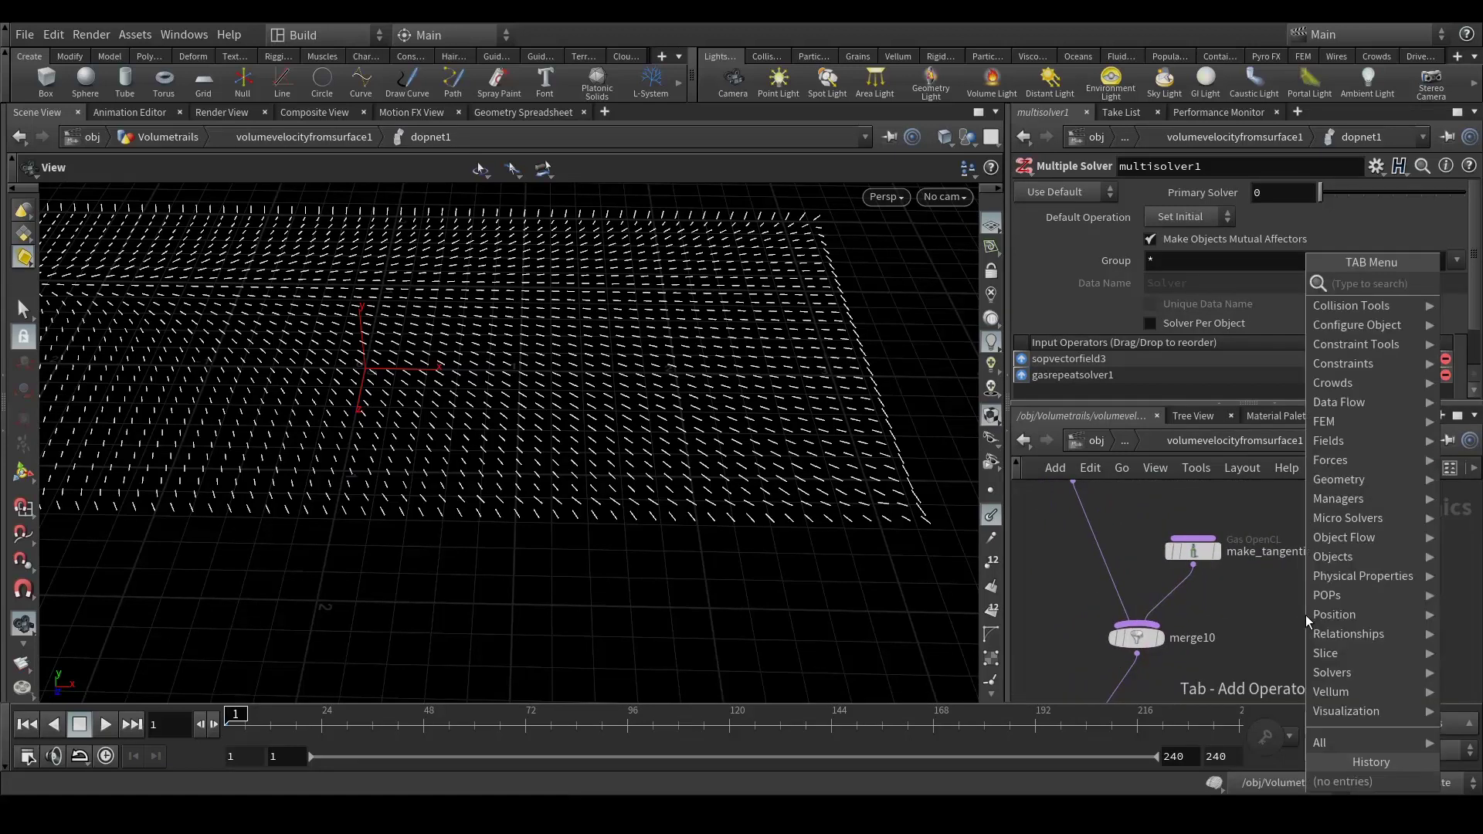
pyautogui.write('gastu')
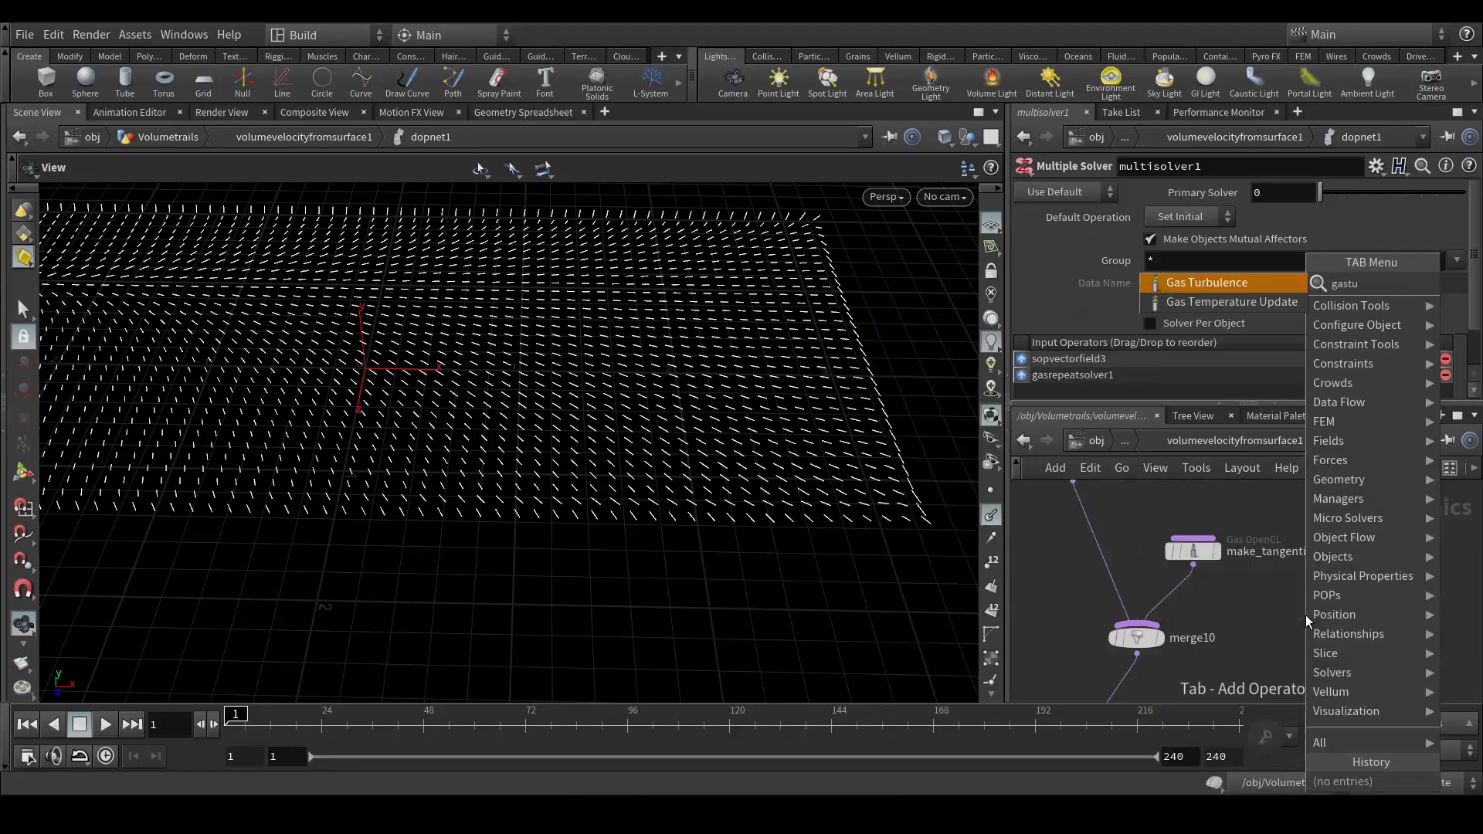
pyautogui.press('Return')
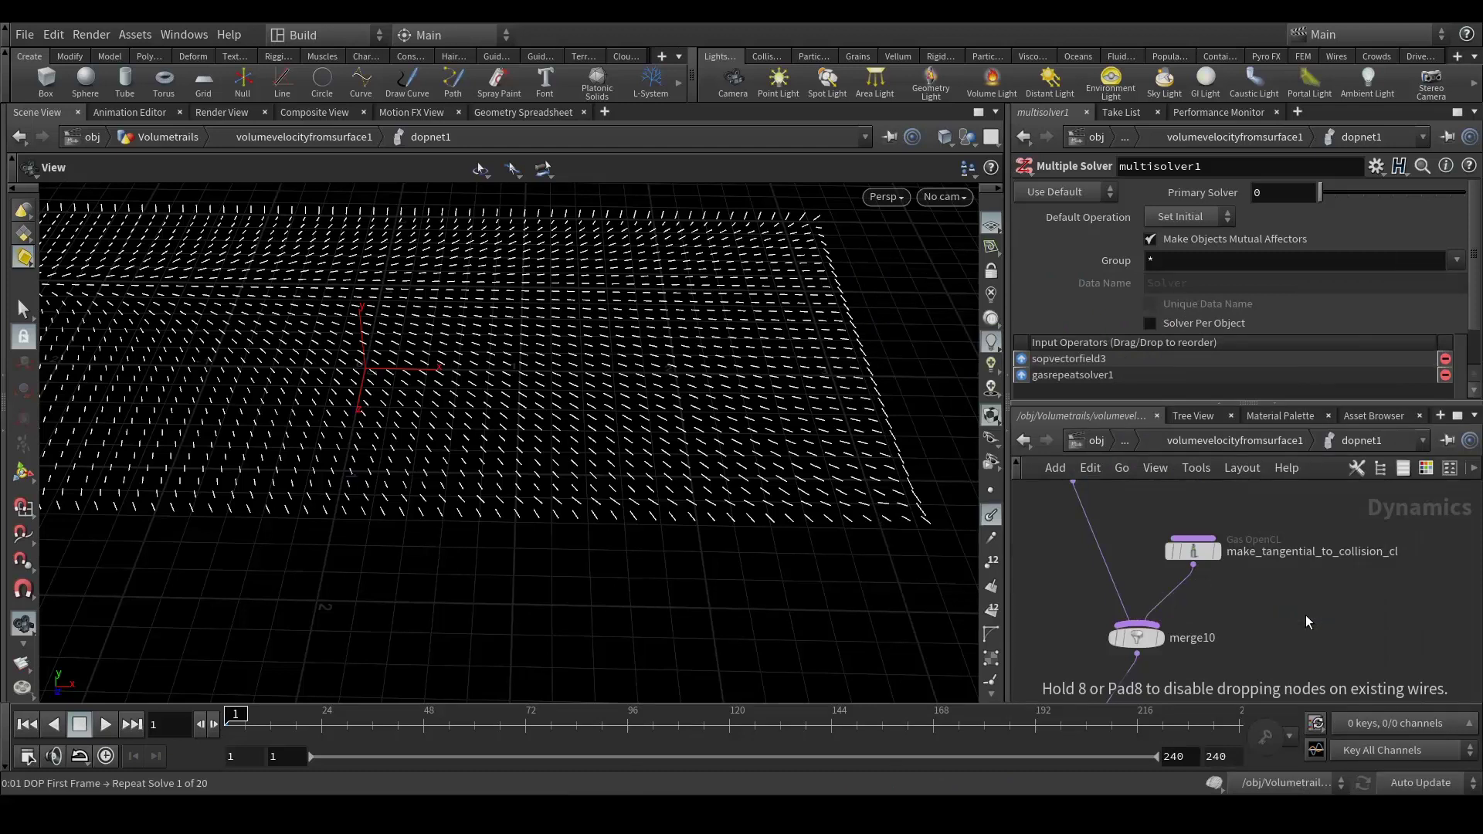
pyautogui.click(1305, 614)
pyautogui.moveTo(1306, 628)
pyautogui.mouseDown()
pyautogui.moveTo(1205, 652)
pyautogui.moveTo(1173, 635)
pyautogui.moveTo(1305, 647)
pyautogui.mouseUp()
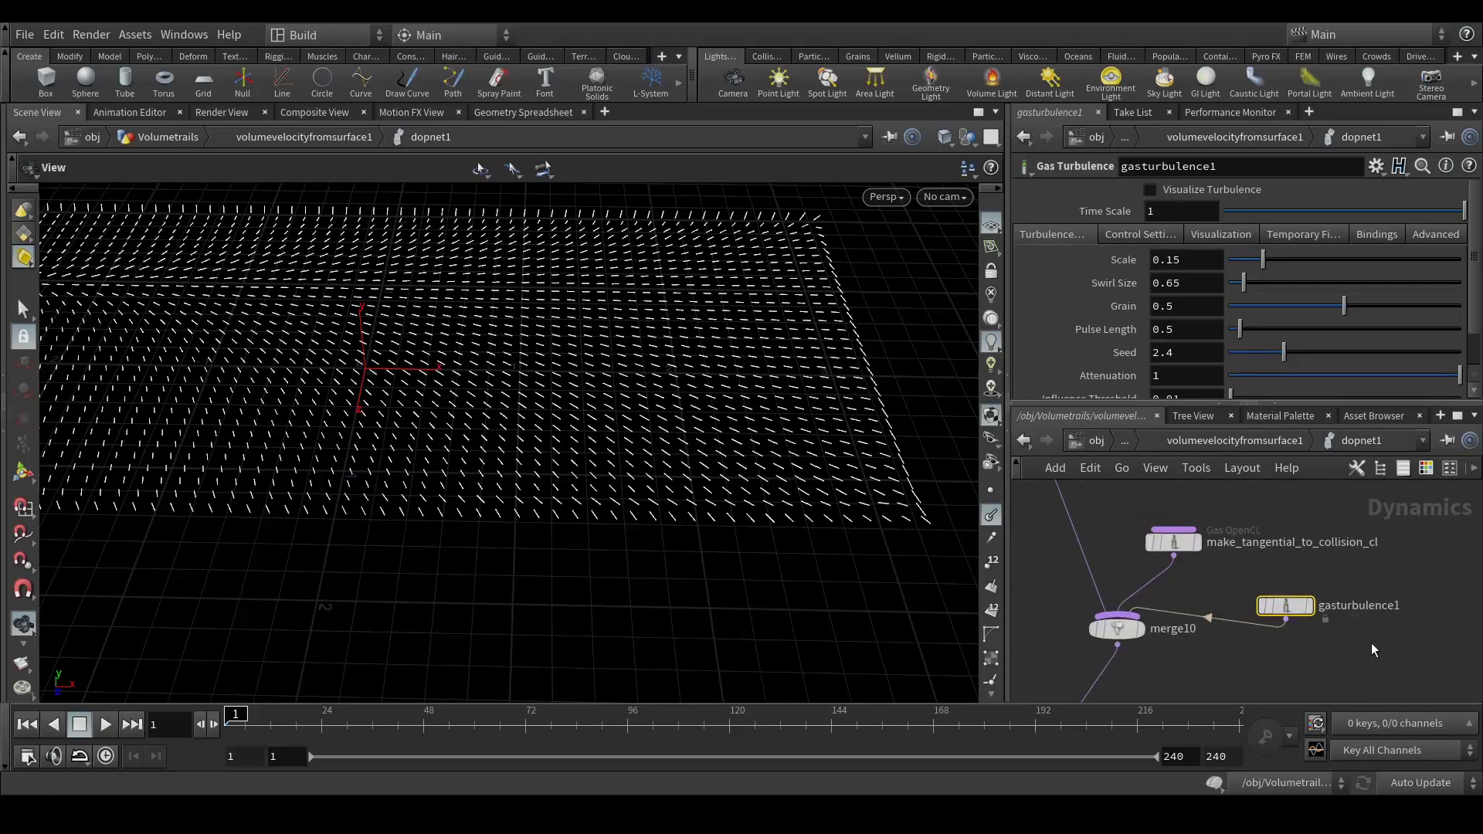
# - Return to Volumetrails to check the Collision Volume name on the Volume Velocity from Surface node, and go back into dopnet1
pyautogui.click(1137, 440)
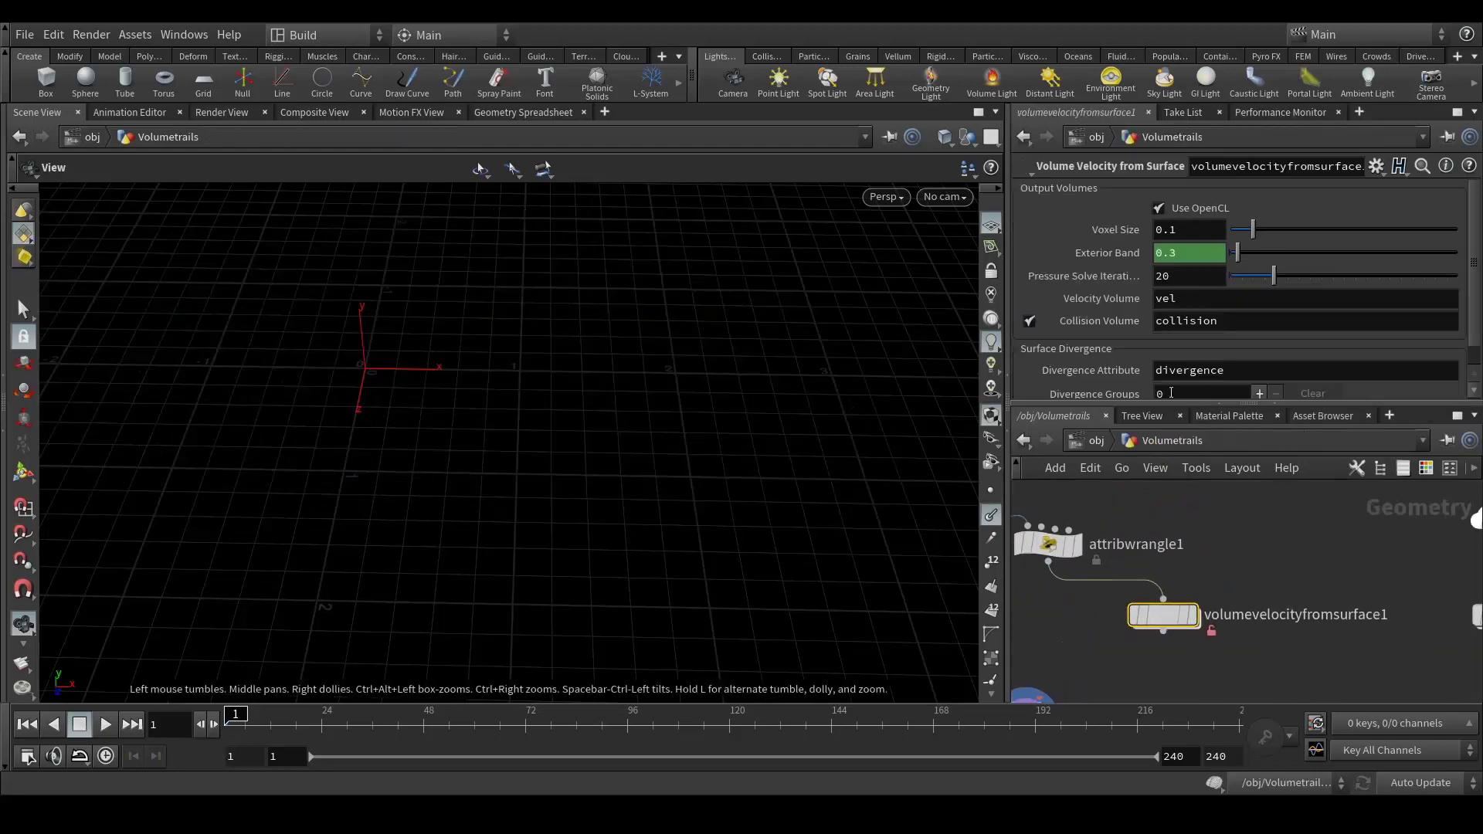
pyautogui.scroll(-1, 1138, 353)
pyautogui.click(1218, 296)
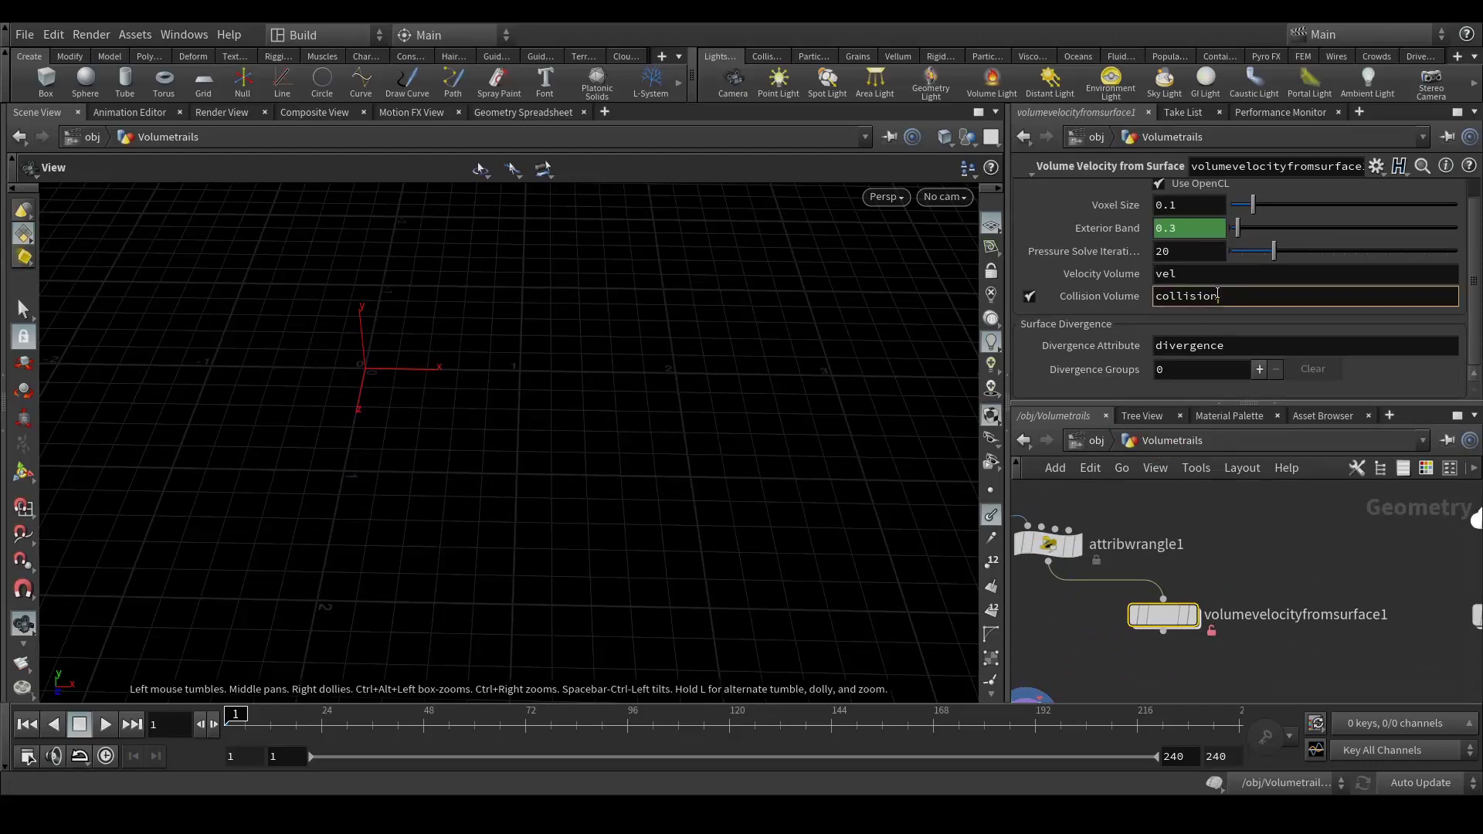
pyautogui.doubleClick(1217, 296)
pyautogui.doubleClick(1163, 615)
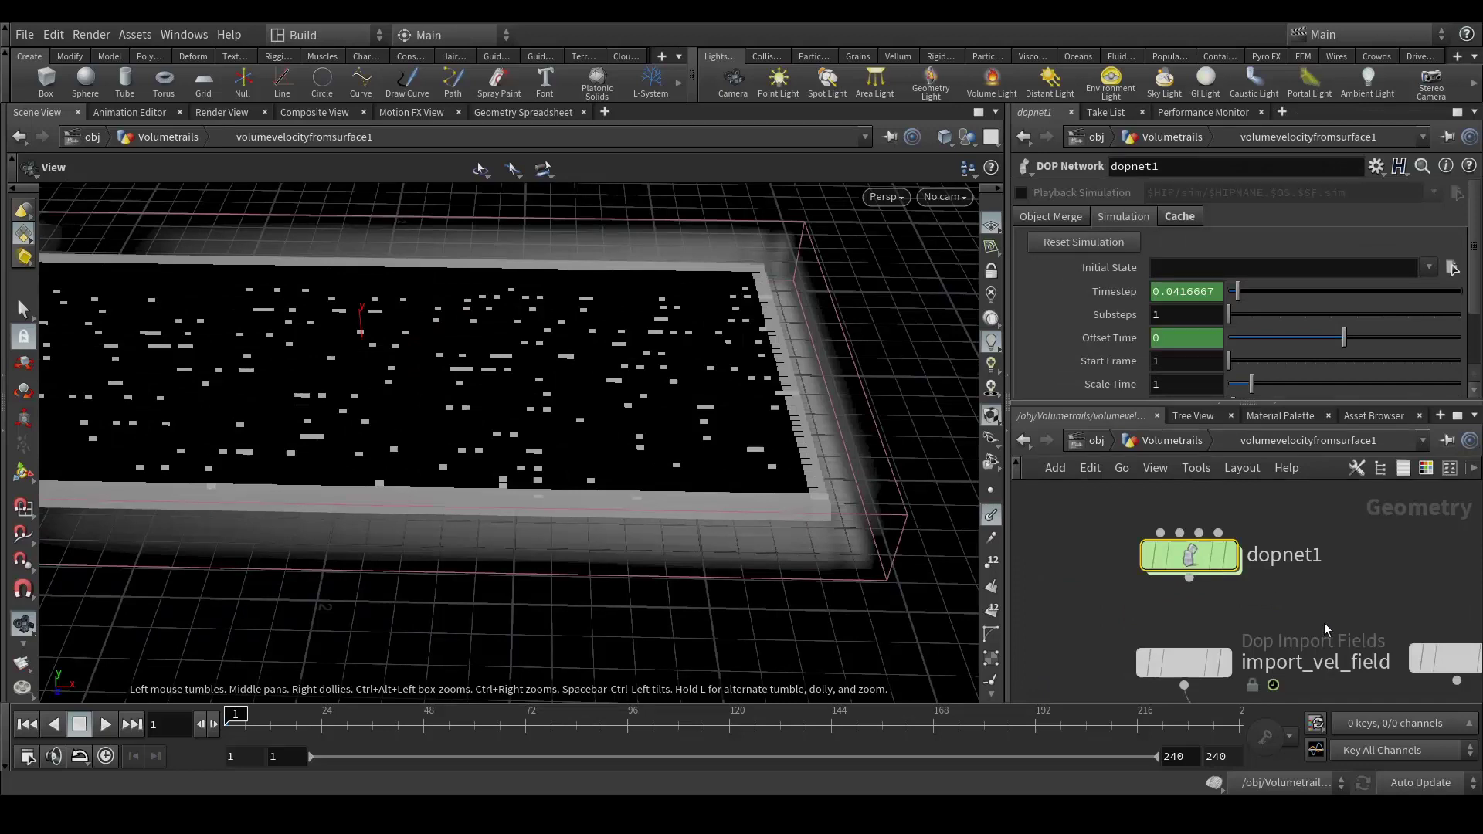
pyautogui.doubleClick(1189, 556)
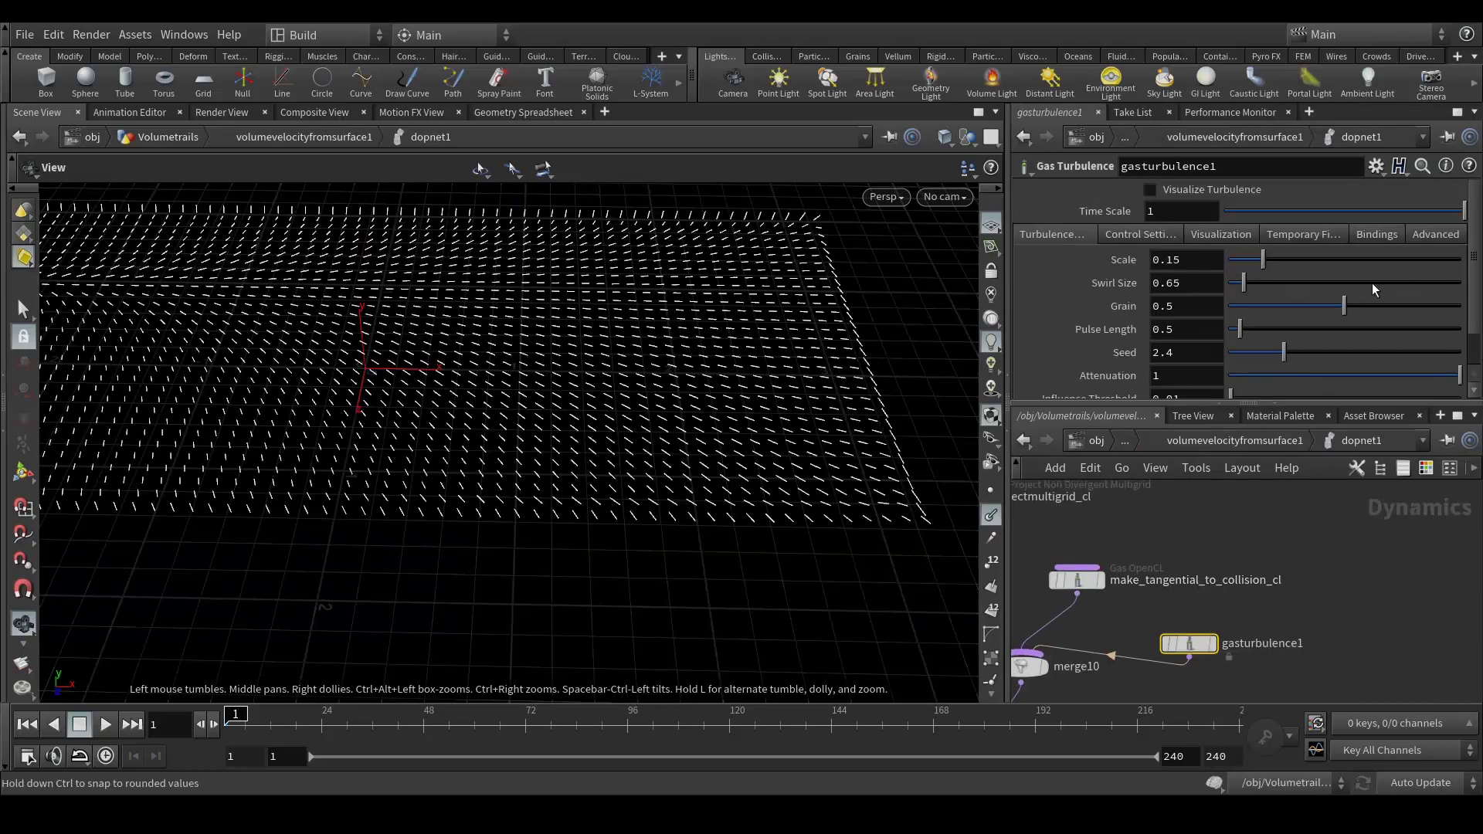
# - Set the Gas Turbulence node's Density Field binding to collision and inspect the velocity vectors
pyautogui.click(1377, 236)
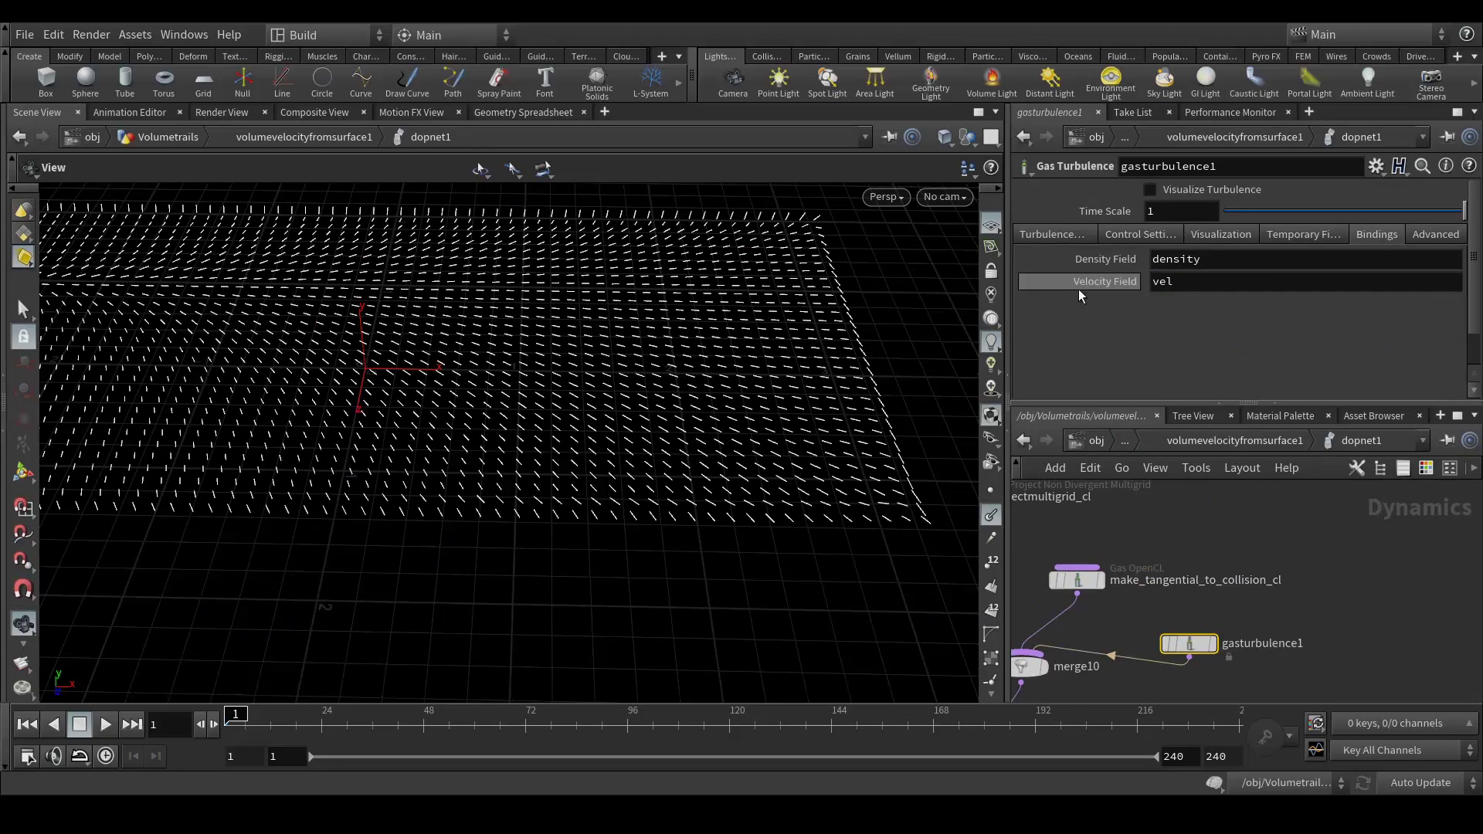
pyautogui.doubleClick(1202, 260)
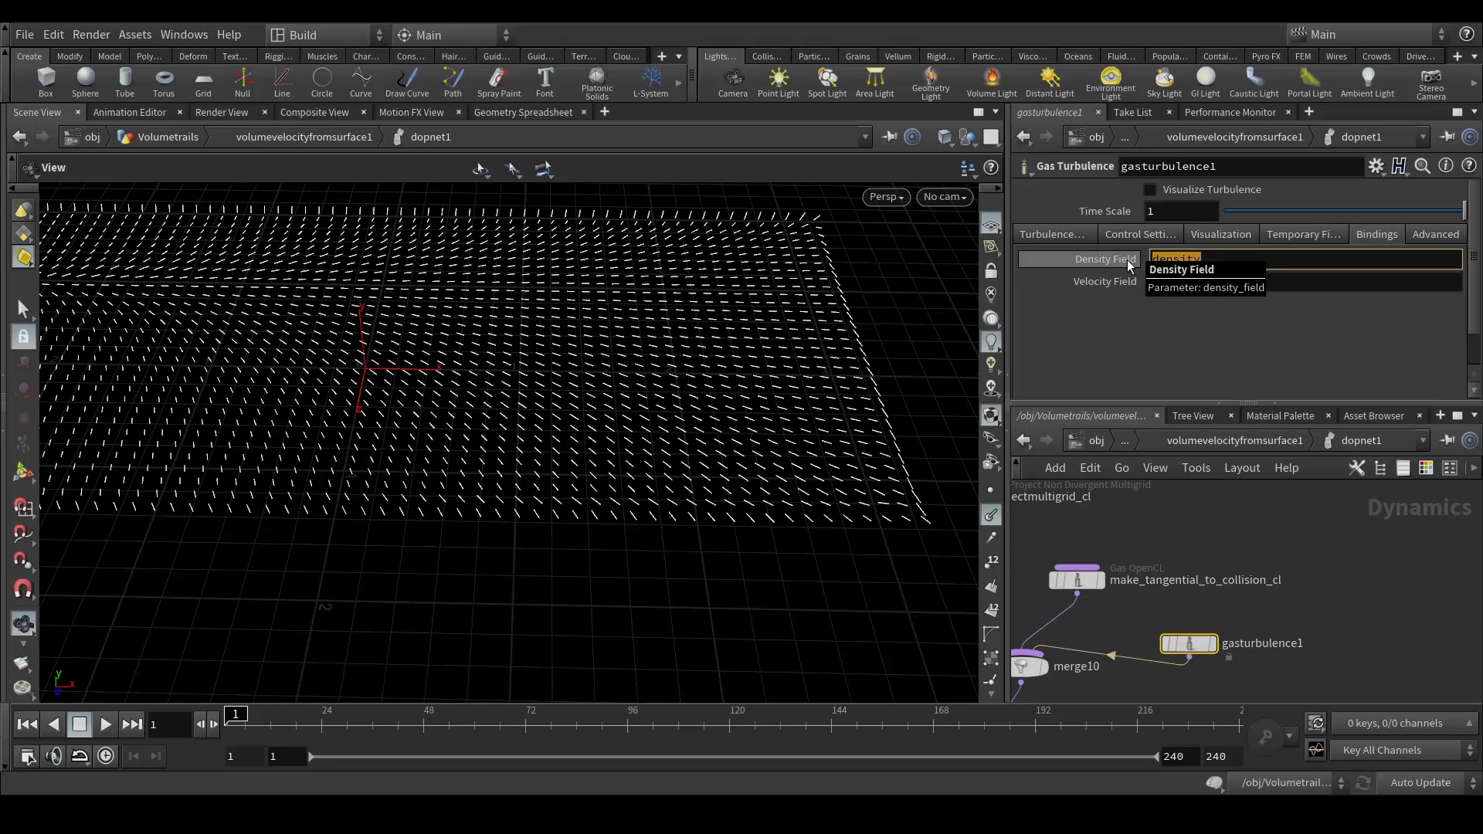
pyautogui.write('collision')
pyautogui.press('Return')
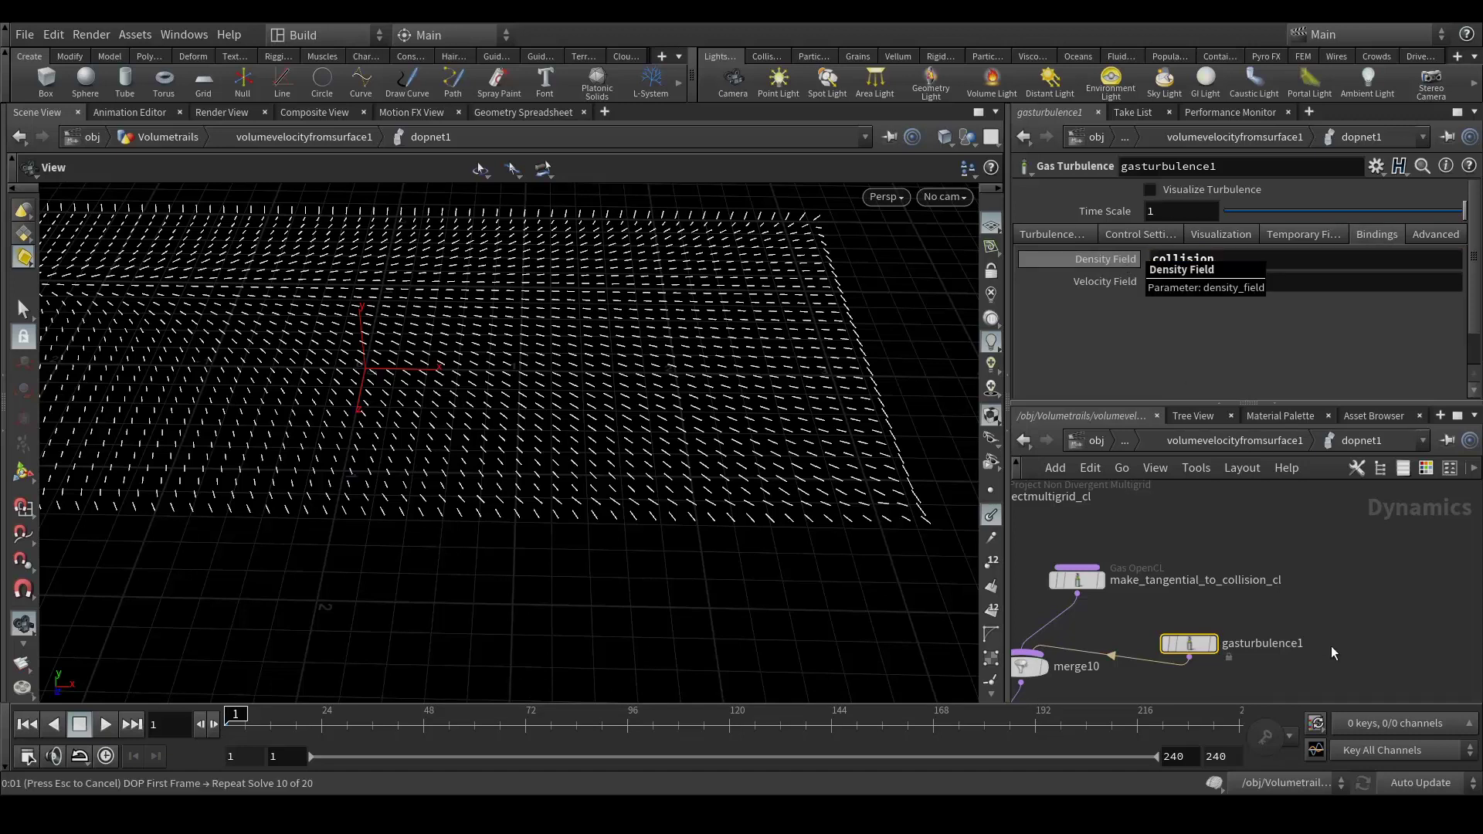
pyautogui.moveTo(721, 374); pyautogui.dragTo(645, 398)
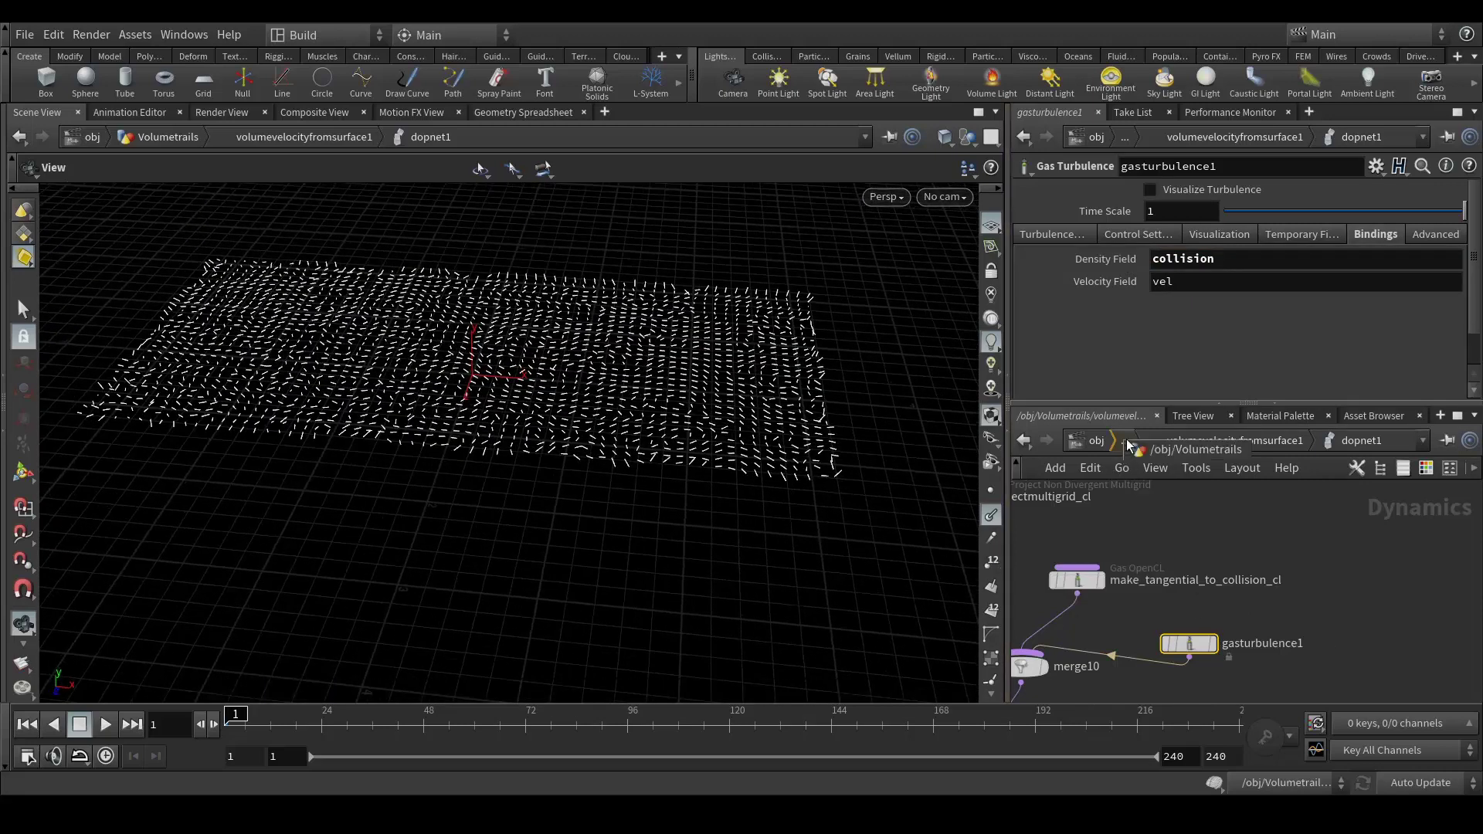
# - Return to the Volumetrails network and set the Volume Velocity from Surface node's Voxel Size to 0.03
pyautogui.click(1175, 450)
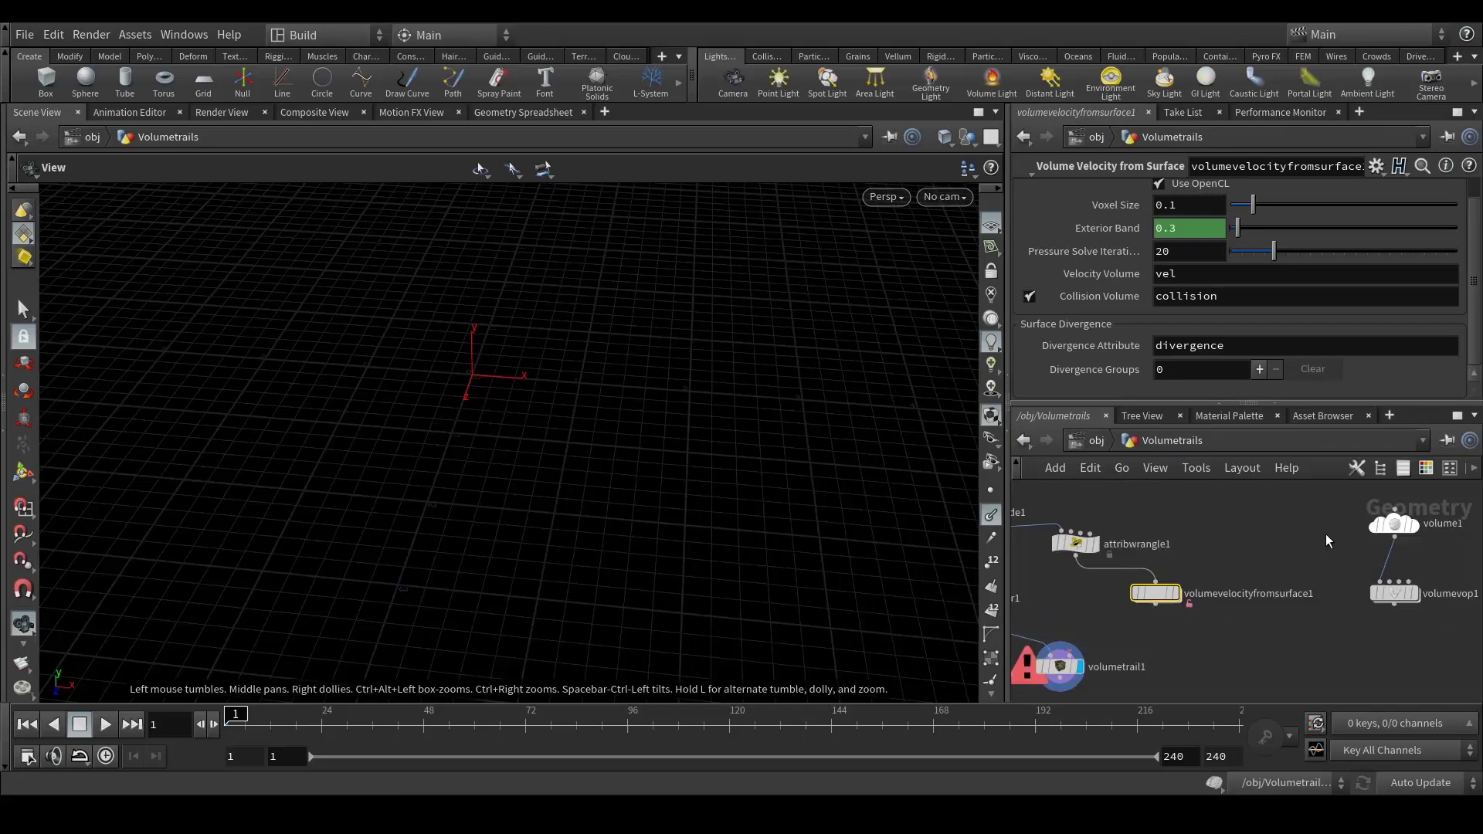
pyautogui.scroll(5, 1283, 564)
pyautogui.moveTo(1207, 621)
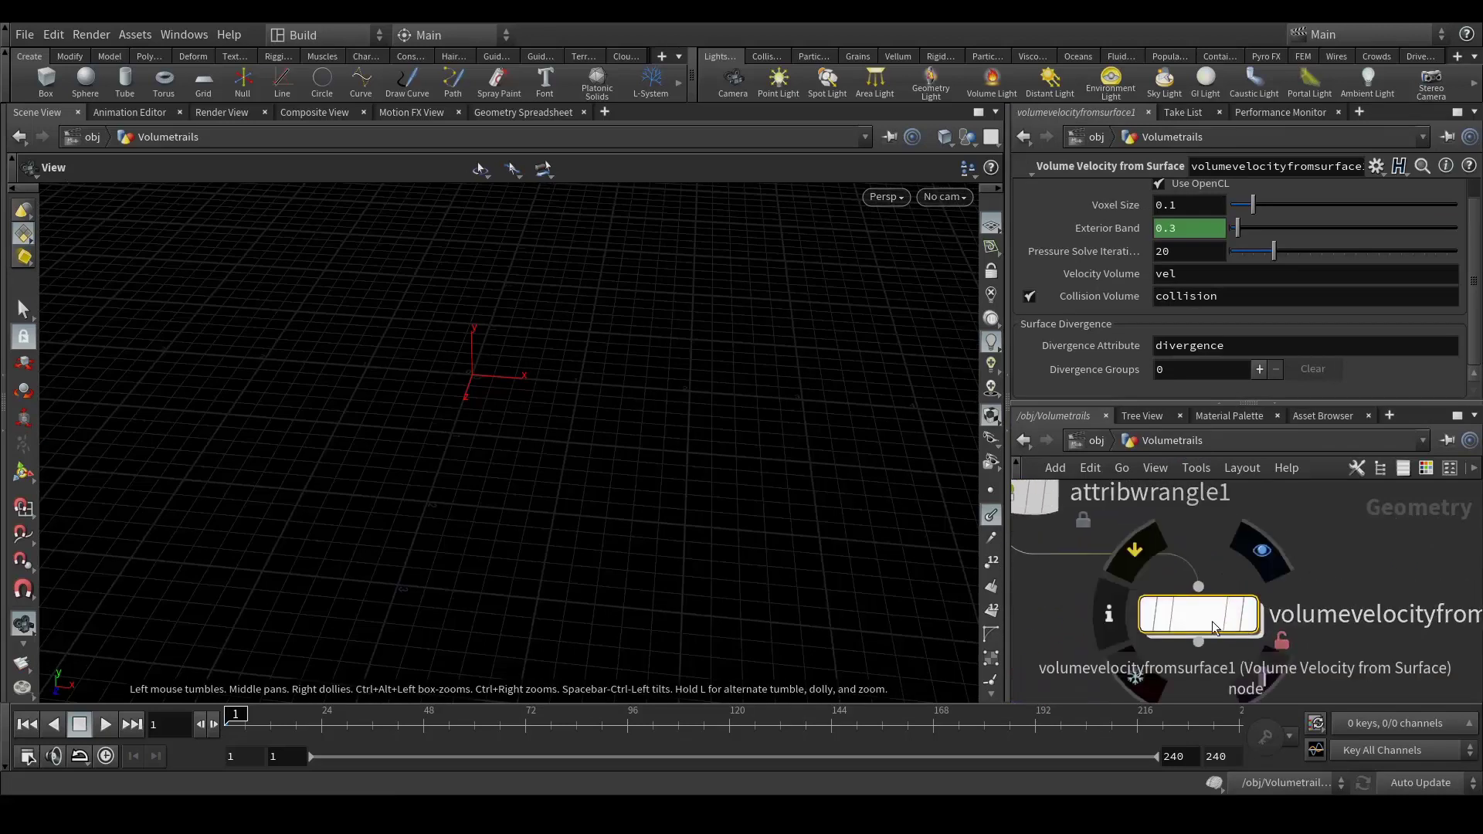
pyautogui.scroll(1, 1137, 262)
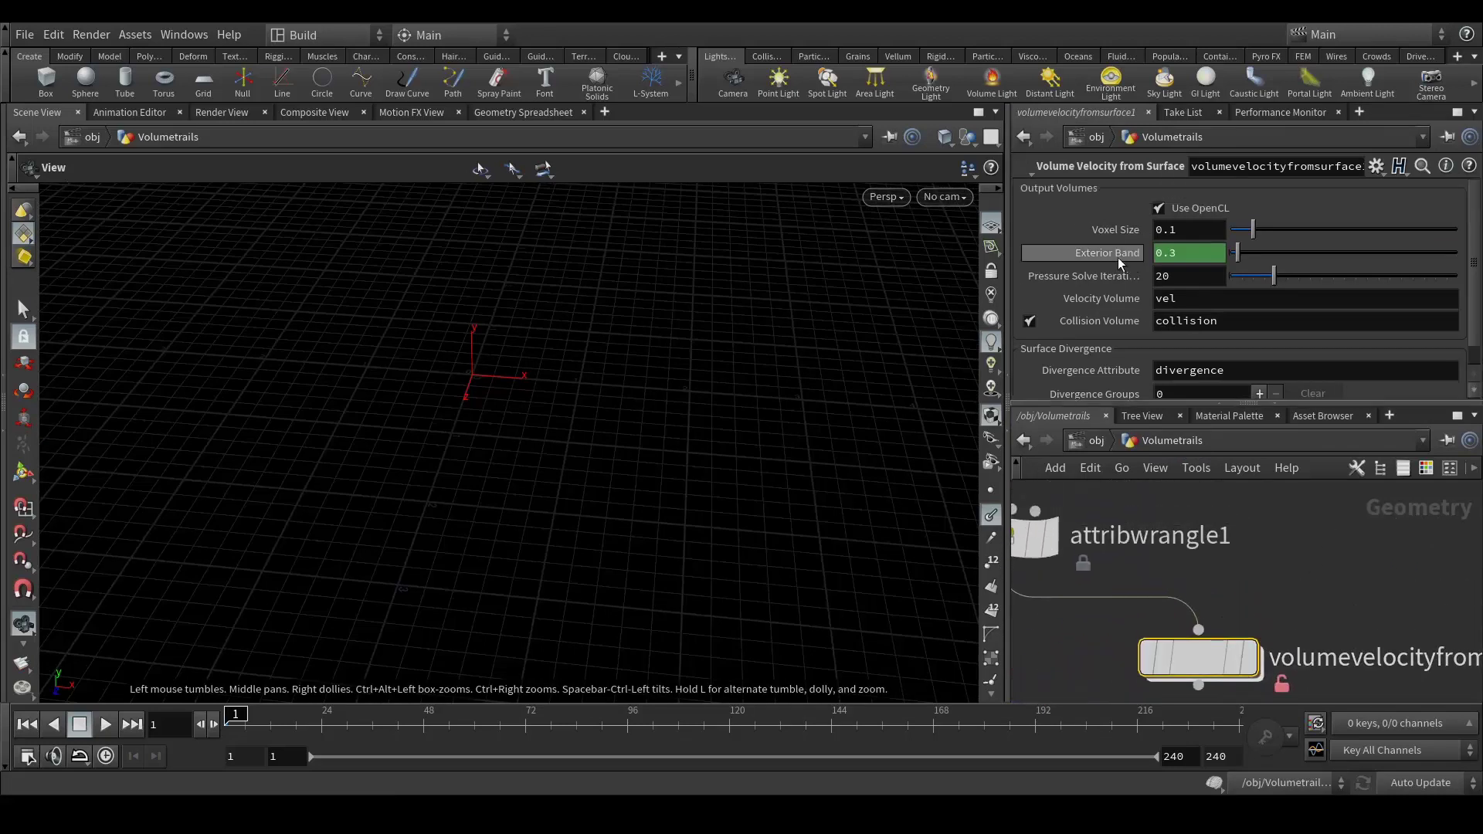
pyautogui.doubleClick(1198, 231)
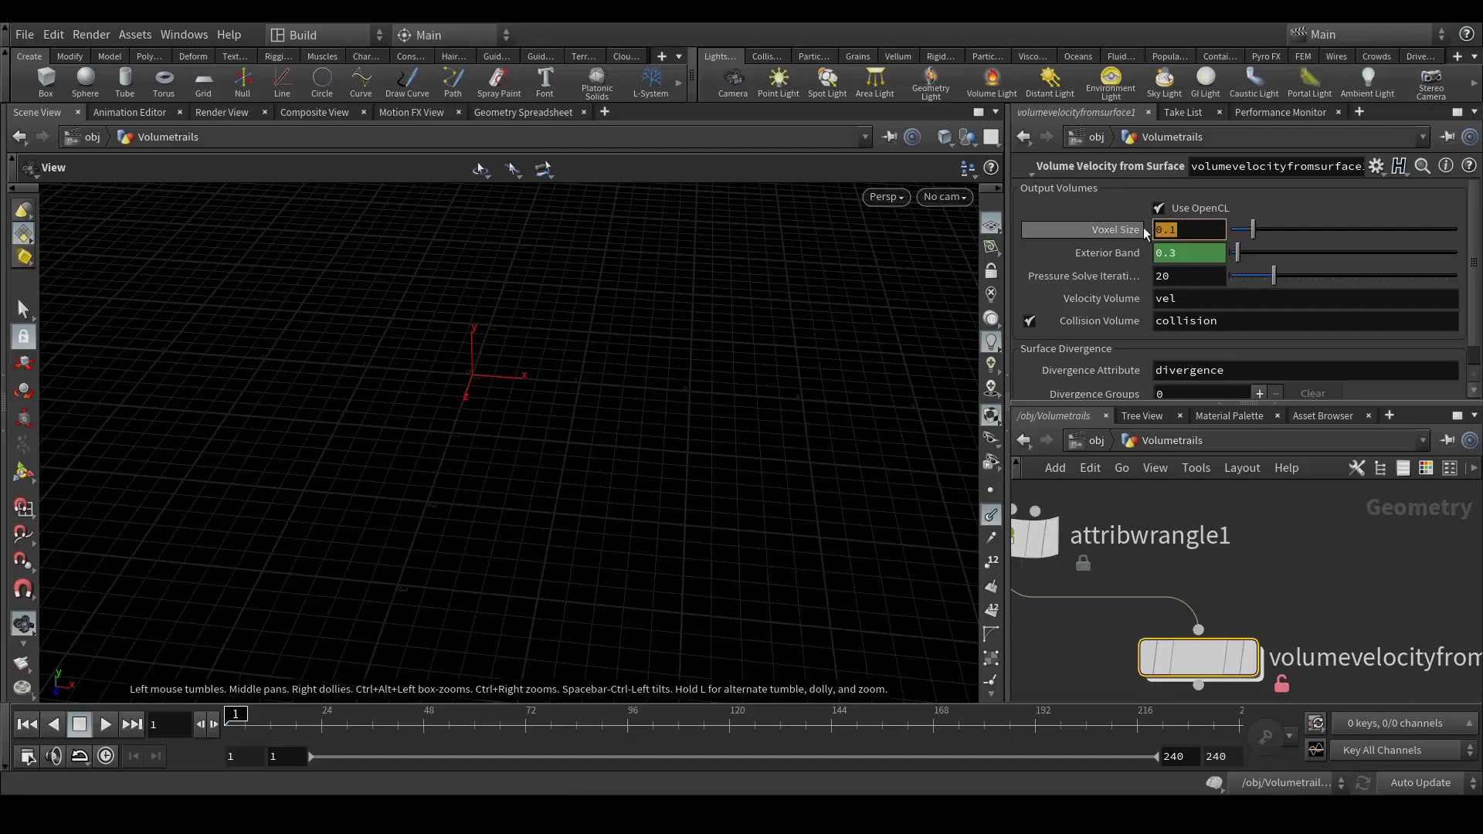
pyautogui.write('0.03')
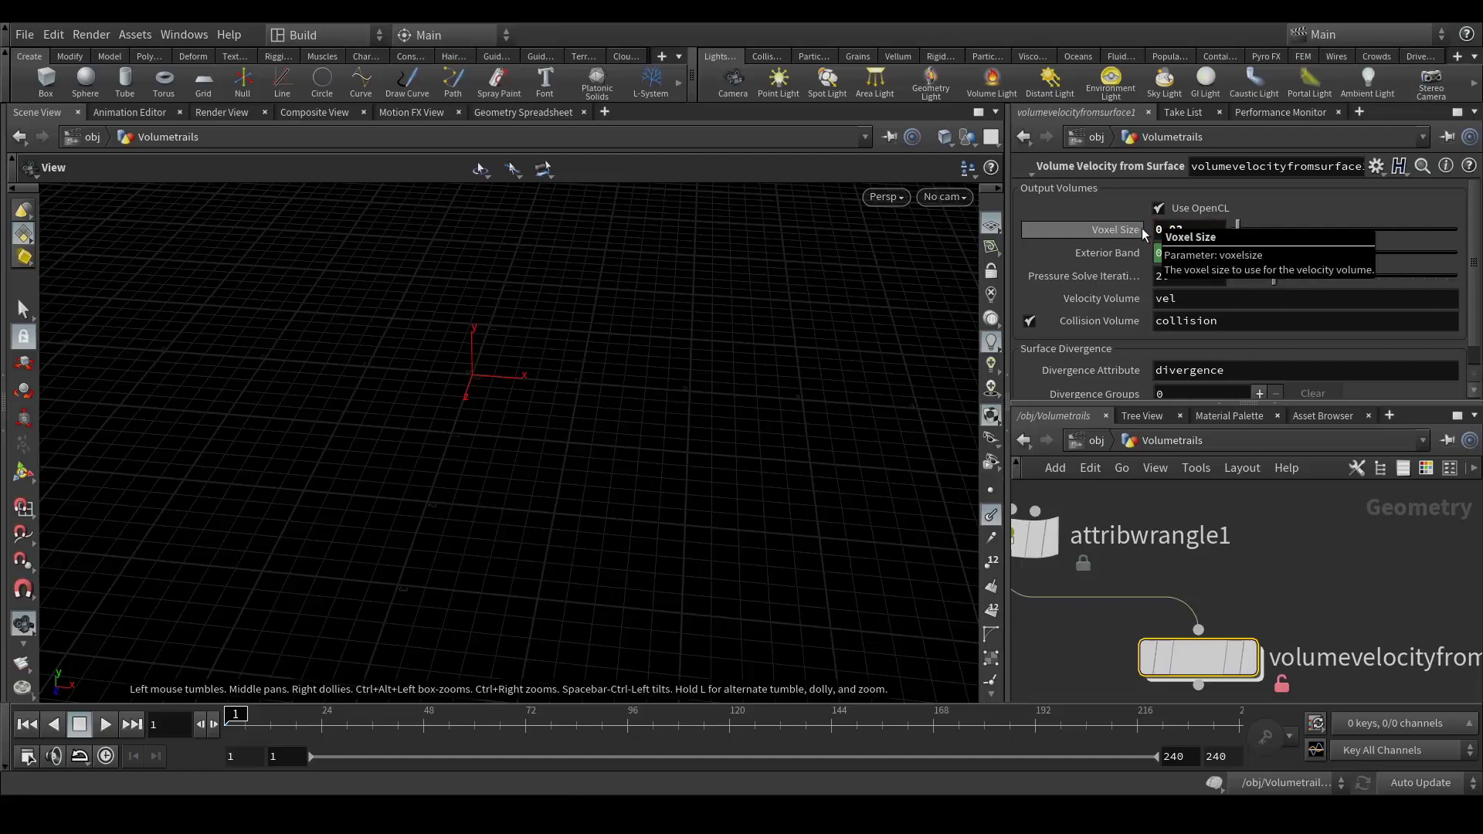
pyautogui.press('Return')
# - Go back into dopnet1, inspect the velocity vectors, and set the Gas Turbulence node's Swirl Size to 1.5
pyautogui.scroll(-3, 1307, 592)
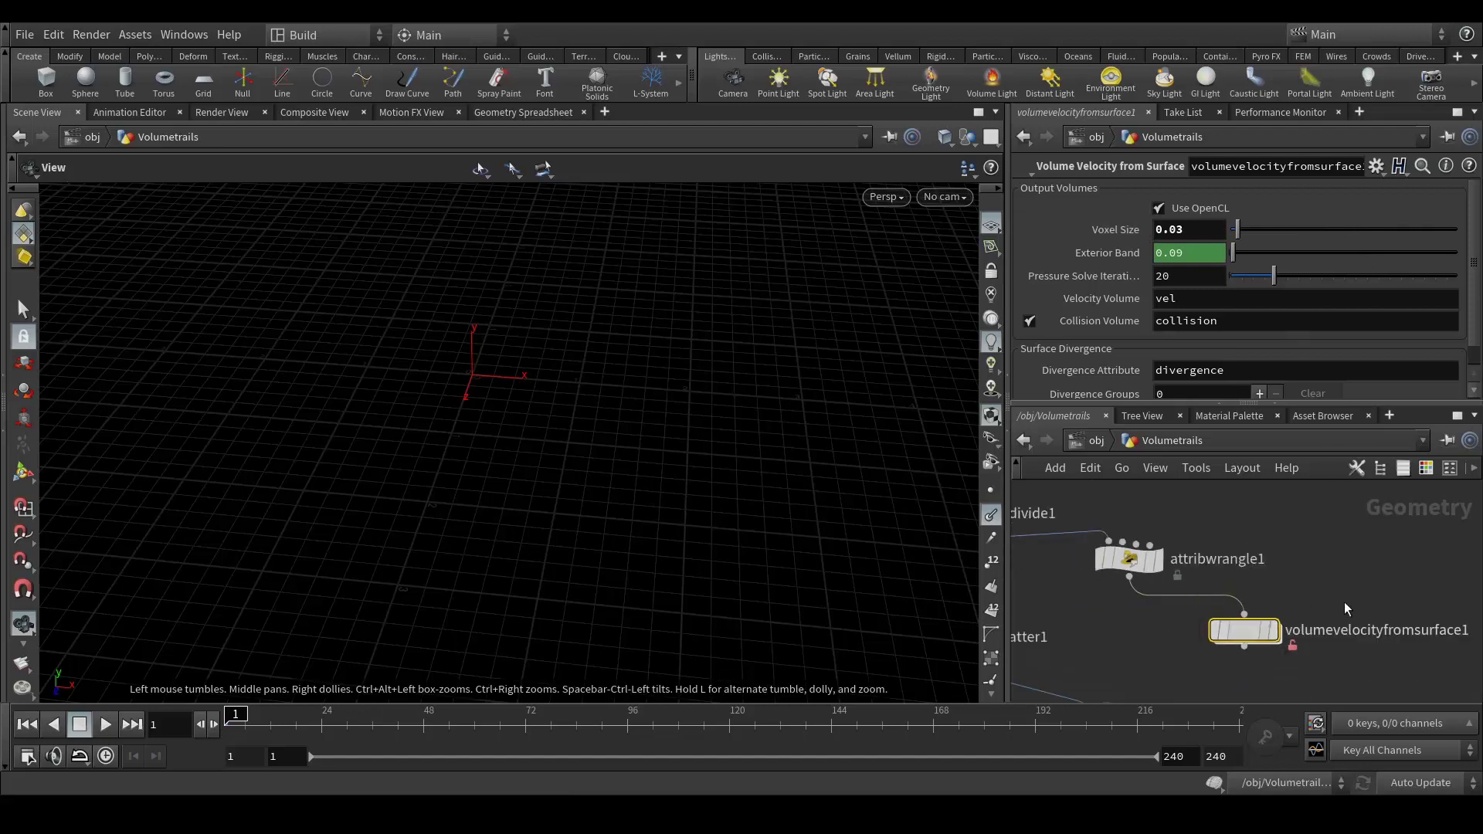
pyautogui.moveTo(1236, 495); pyautogui.dragTo(1259, 643, button='middle')
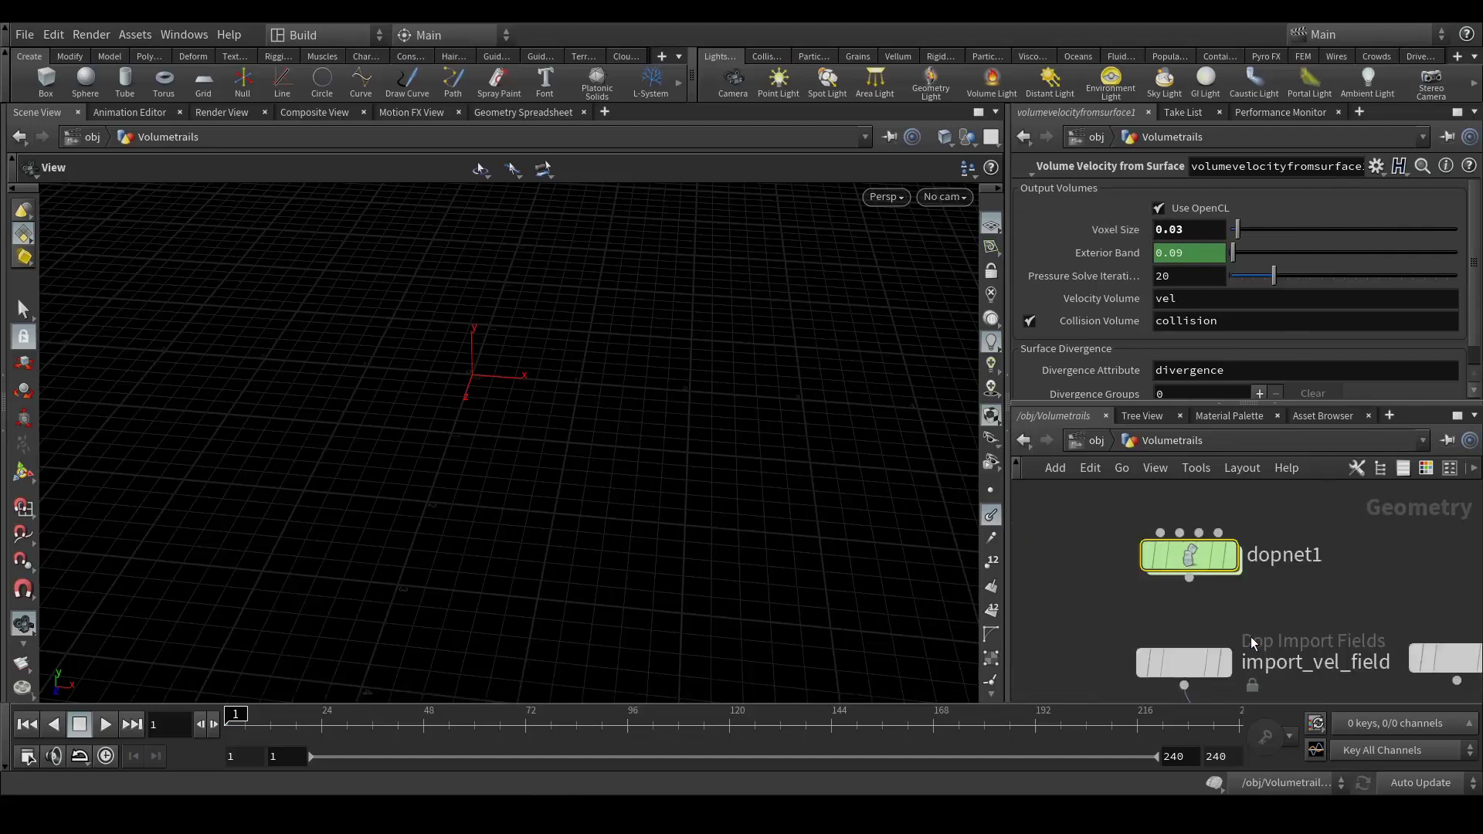
pyautogui.doubleClick(1188, 554)
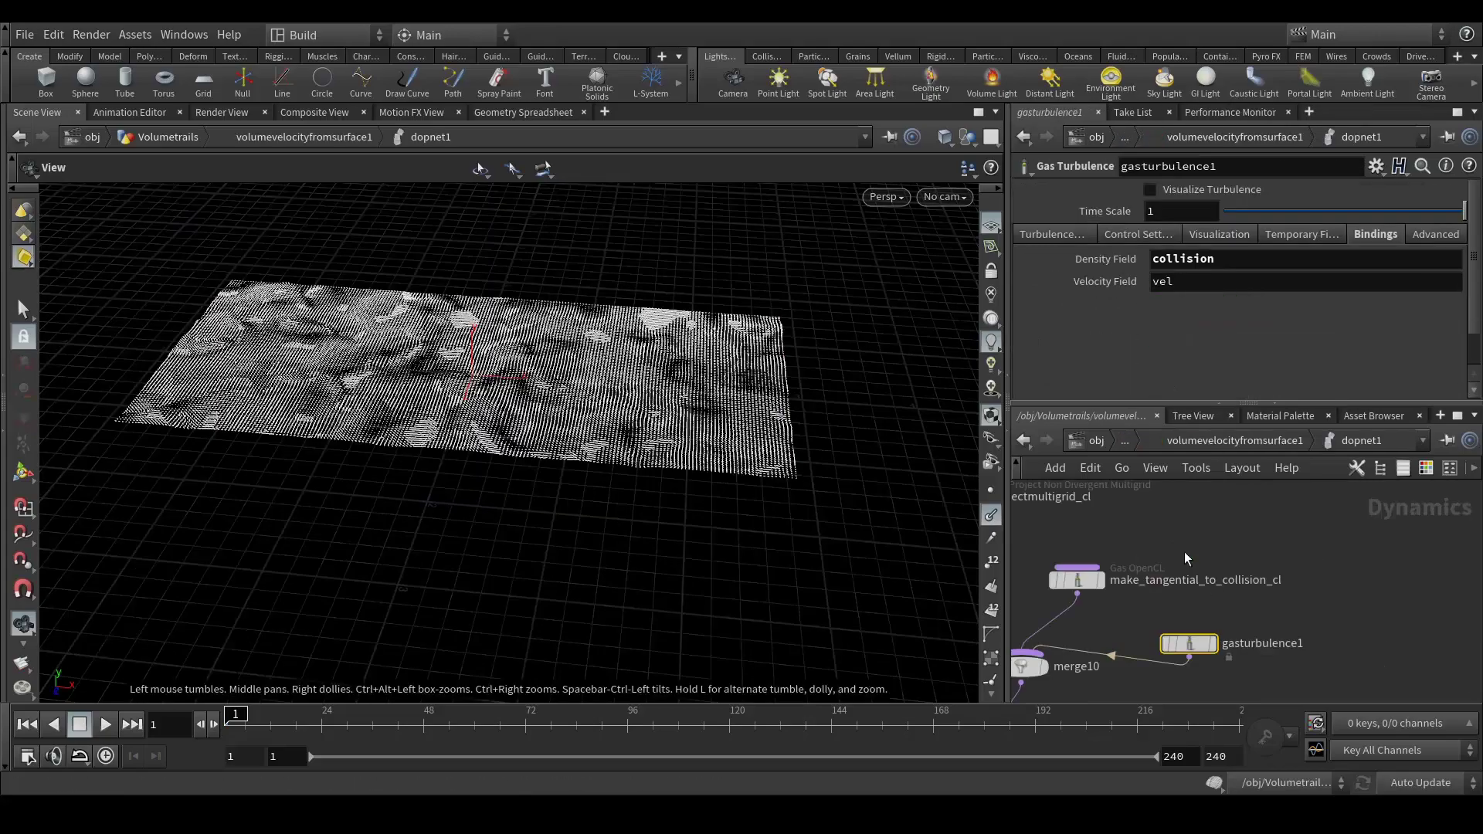
pyautogui.moveTo(722, 332); pyautogui.dragTo(716, 490)
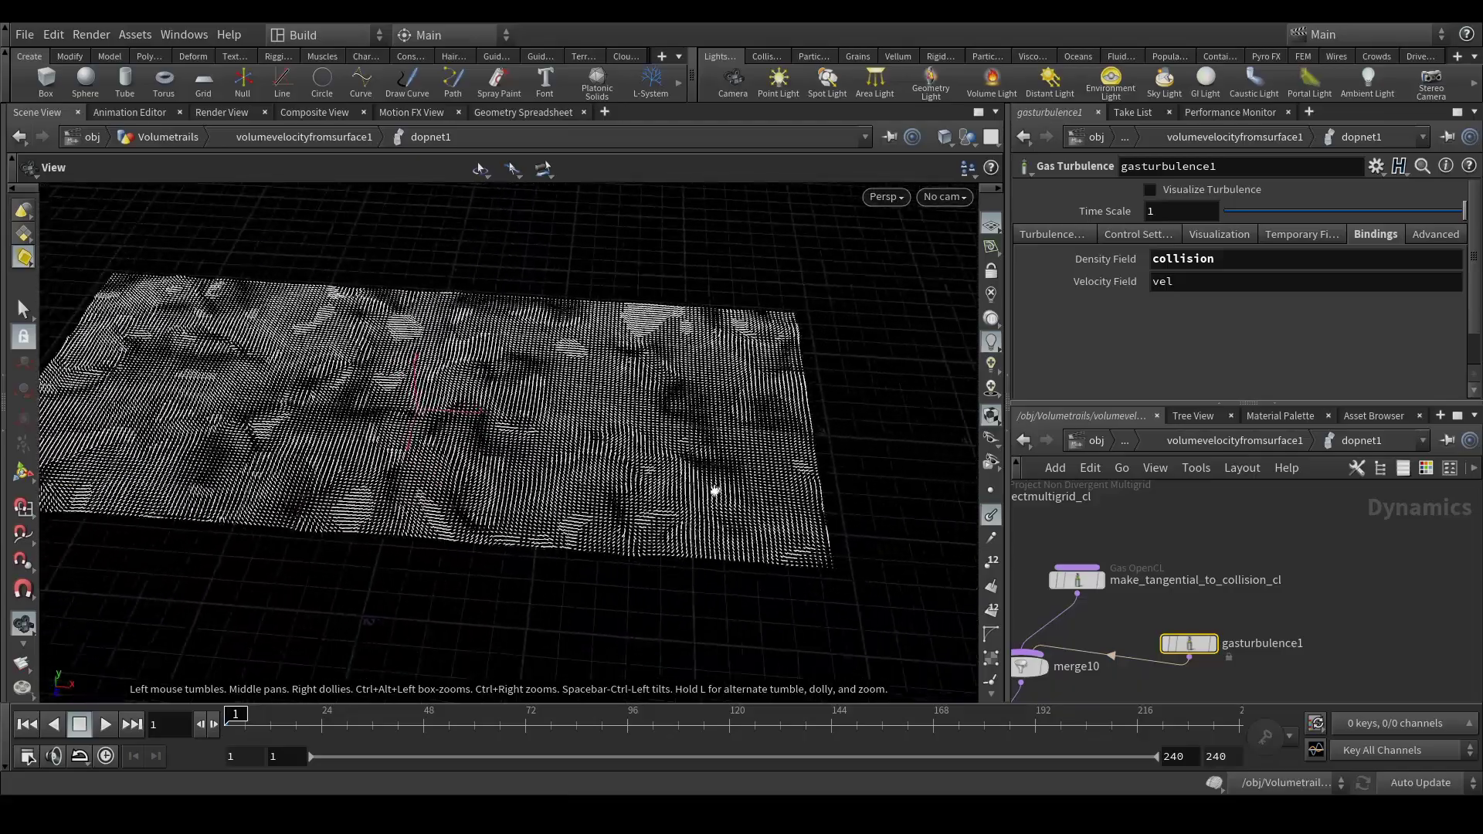
pyautogui.moveTo(1128, 540); pyautogui.dragTo(1253, 591, button='middle')
pyautogui.click(1053, 232)
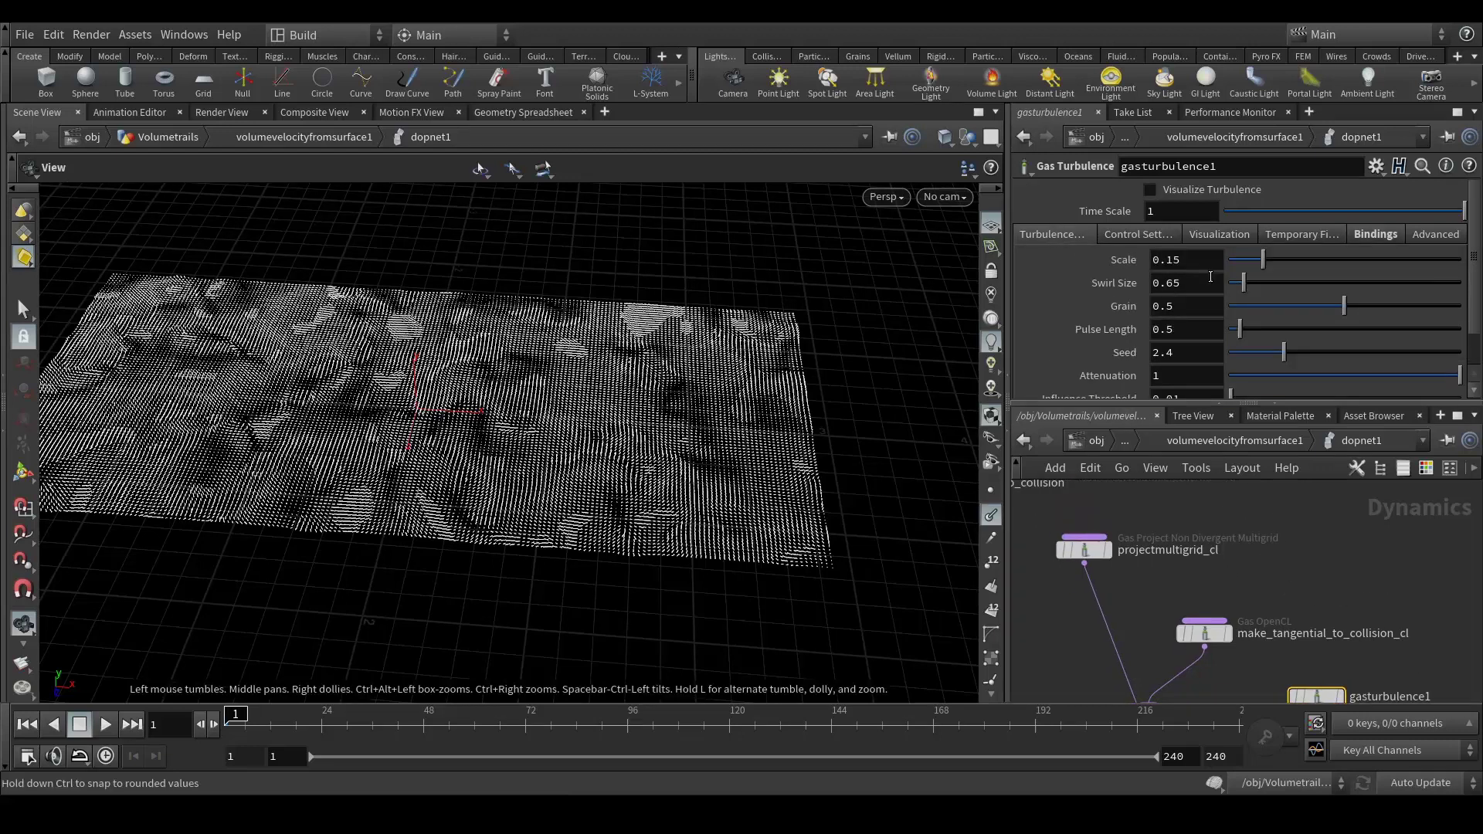
pyautogui.click(1151, 283)
pyautogui.write('1.5')
pyautogui.press('Return')
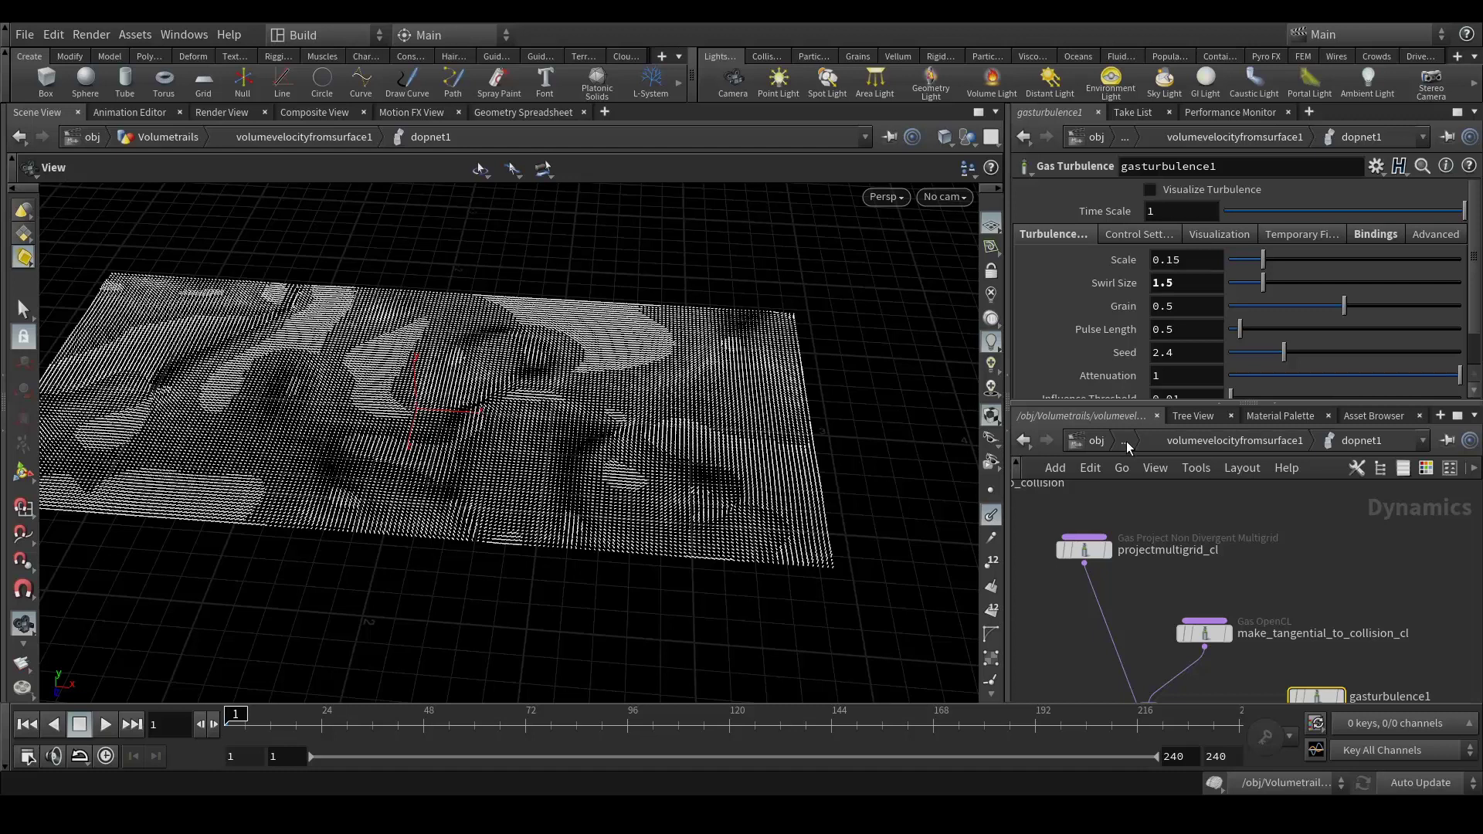
# - Return to Volumetrails and connect the volumevelocityfromsurface1 output to the velocity volumes input of volumetrail1
pyautogui.click(1126, 442)
pyautogui.click(1158, 457)
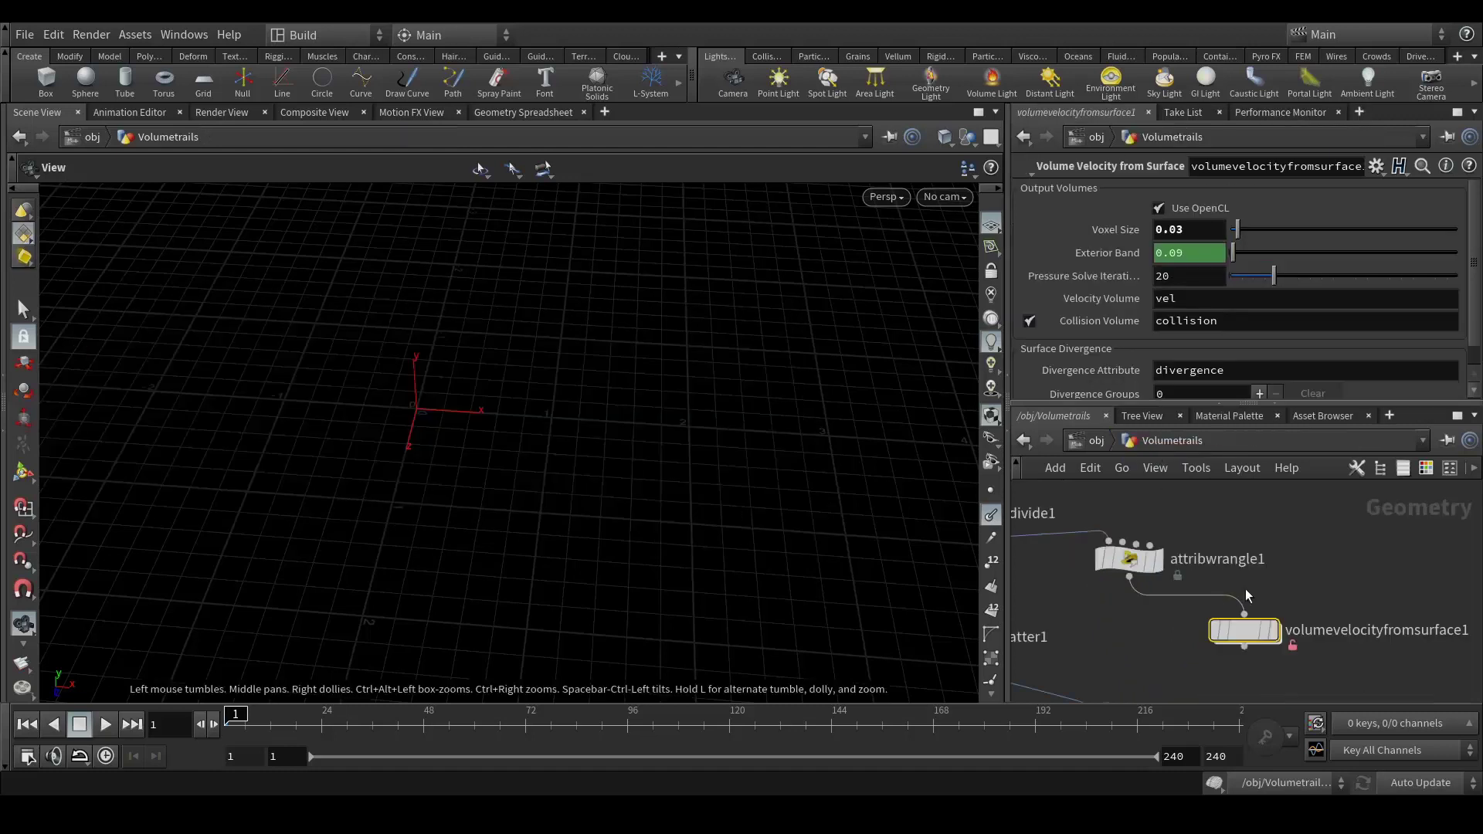
pyautogui.scroll(-3, 1267, 576)
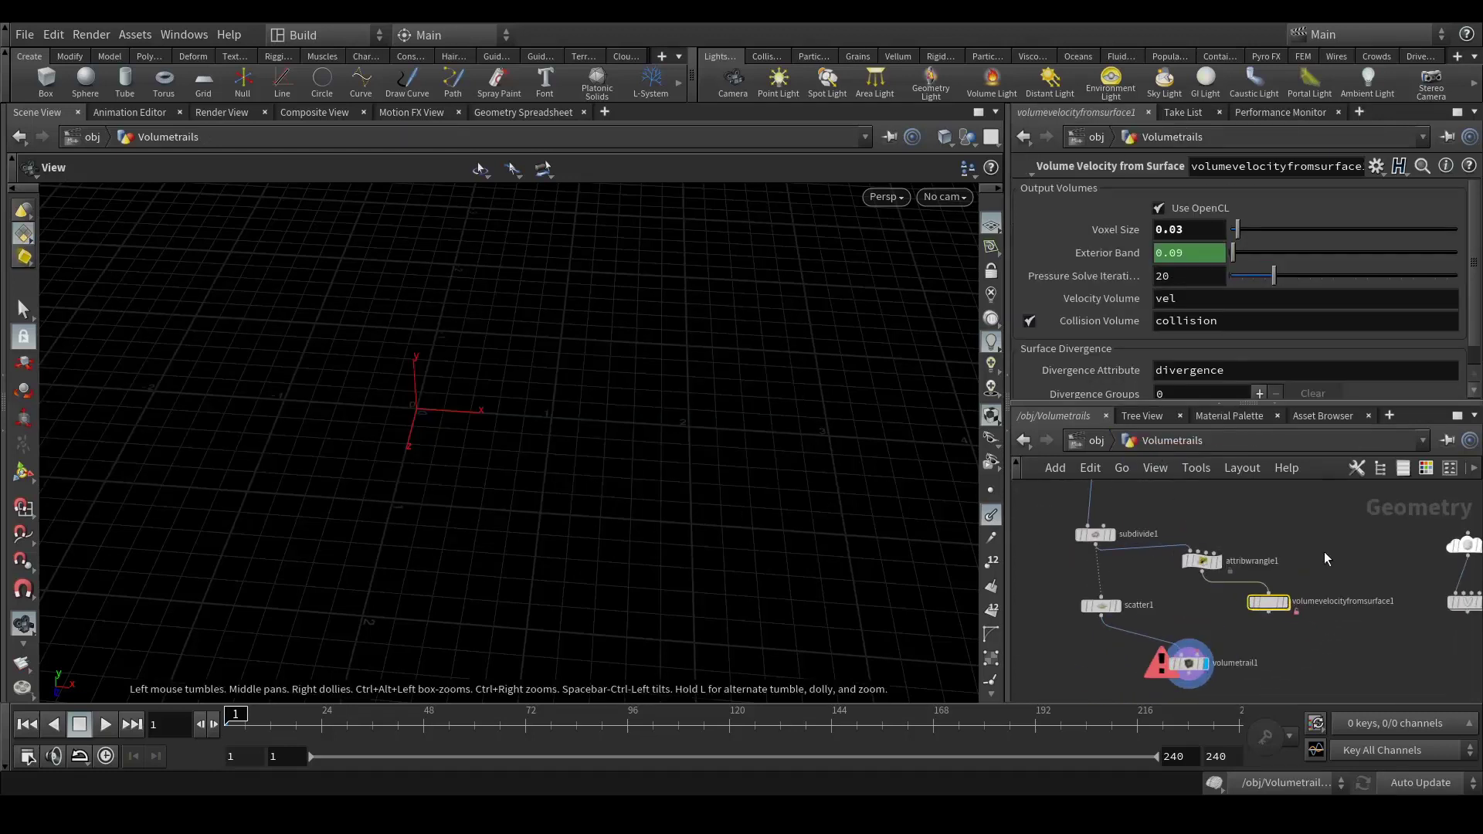
pyautogui.click(1269, 611)
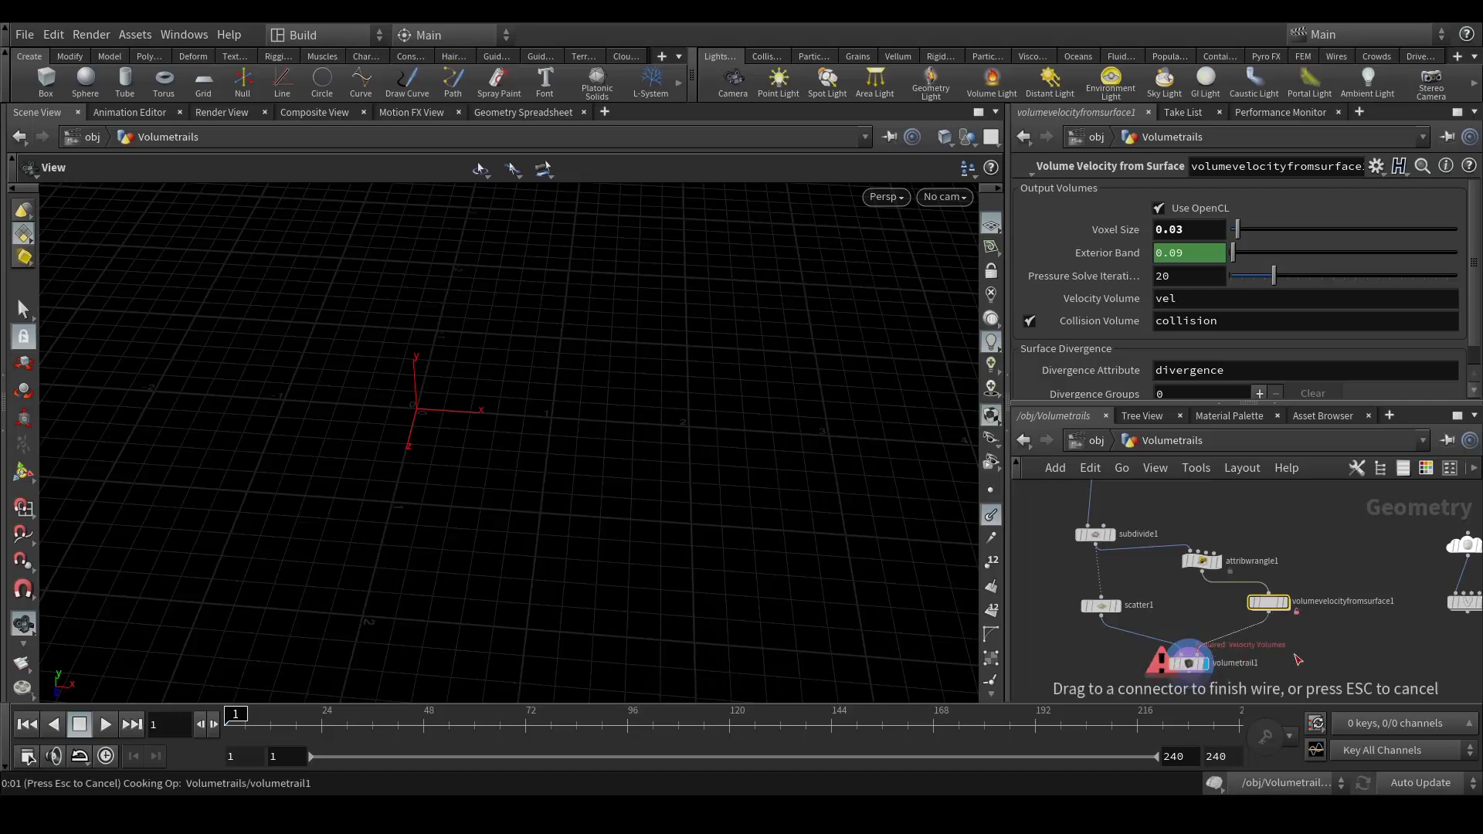
pyautogui.click(1189, 653)
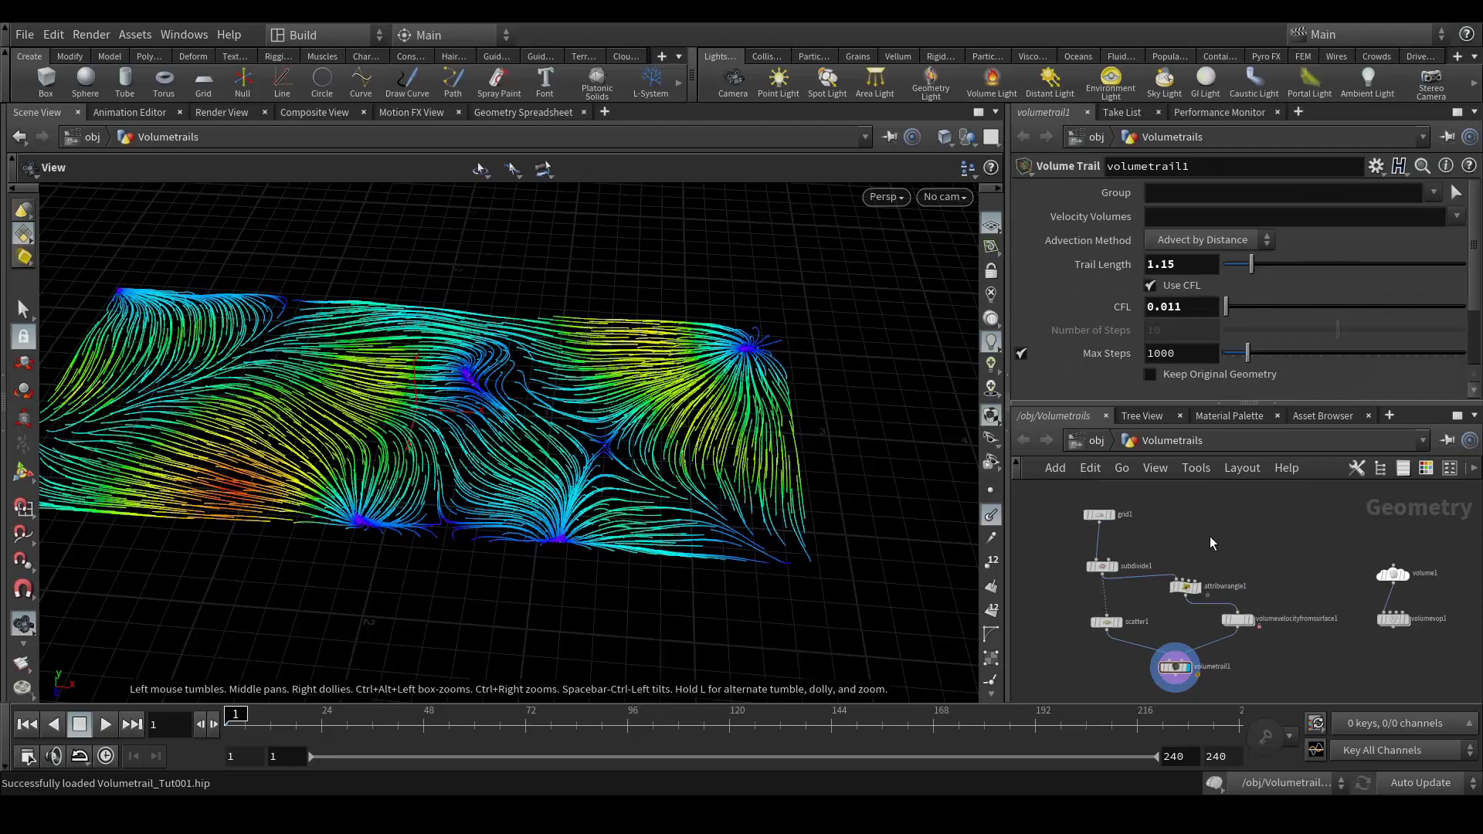
# - Examine the generated volume trails and compare their flow with the blue swirl reference image in the photo viewer
pyautogui.scroll(4, 1165, 637)
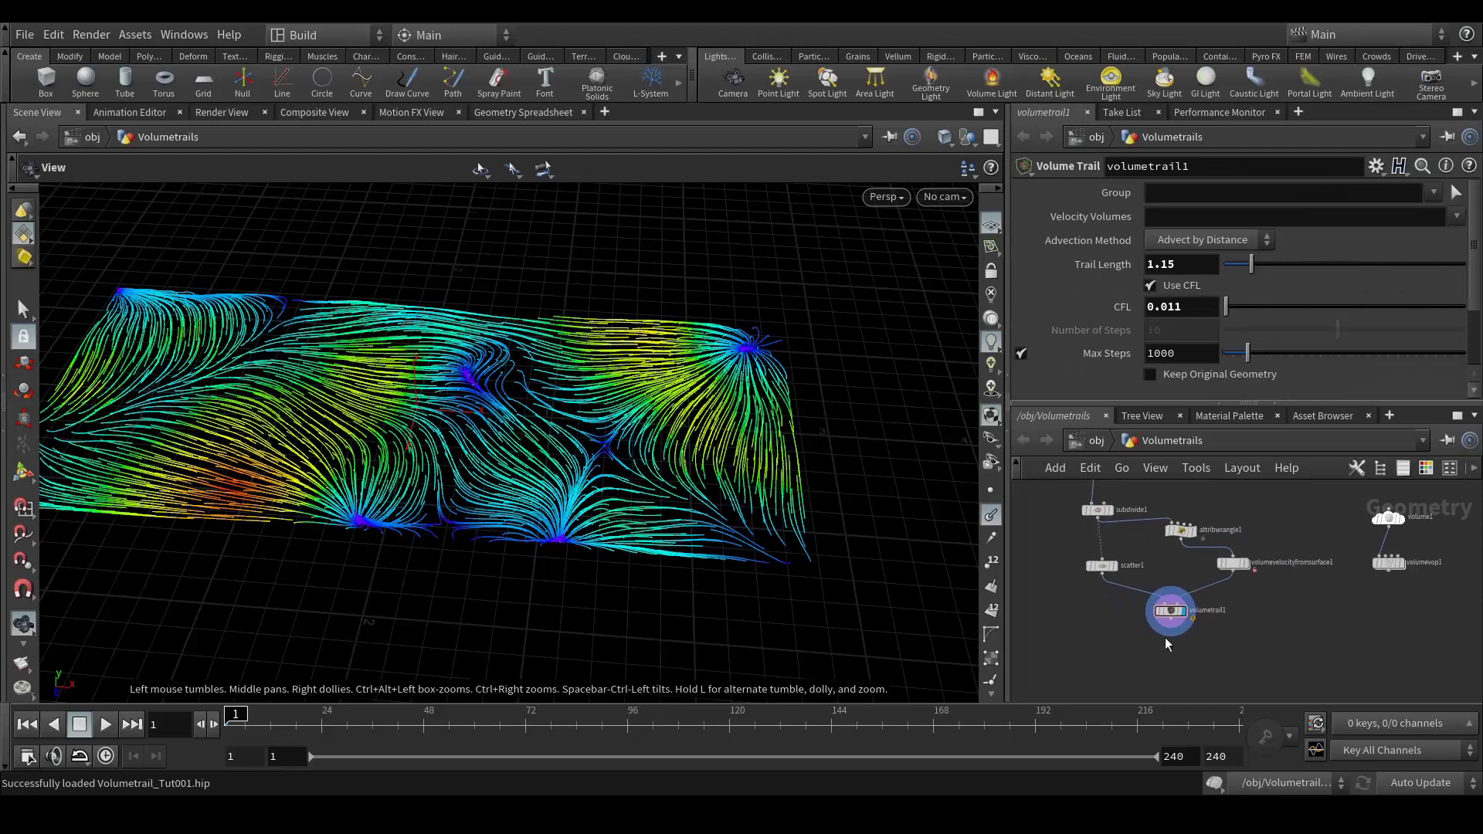
pyautogui.moveTo(1145, 589); pyautogui.dragTo(1148, 622, button='middle')
pyautogui.moveTo(1187, 618)
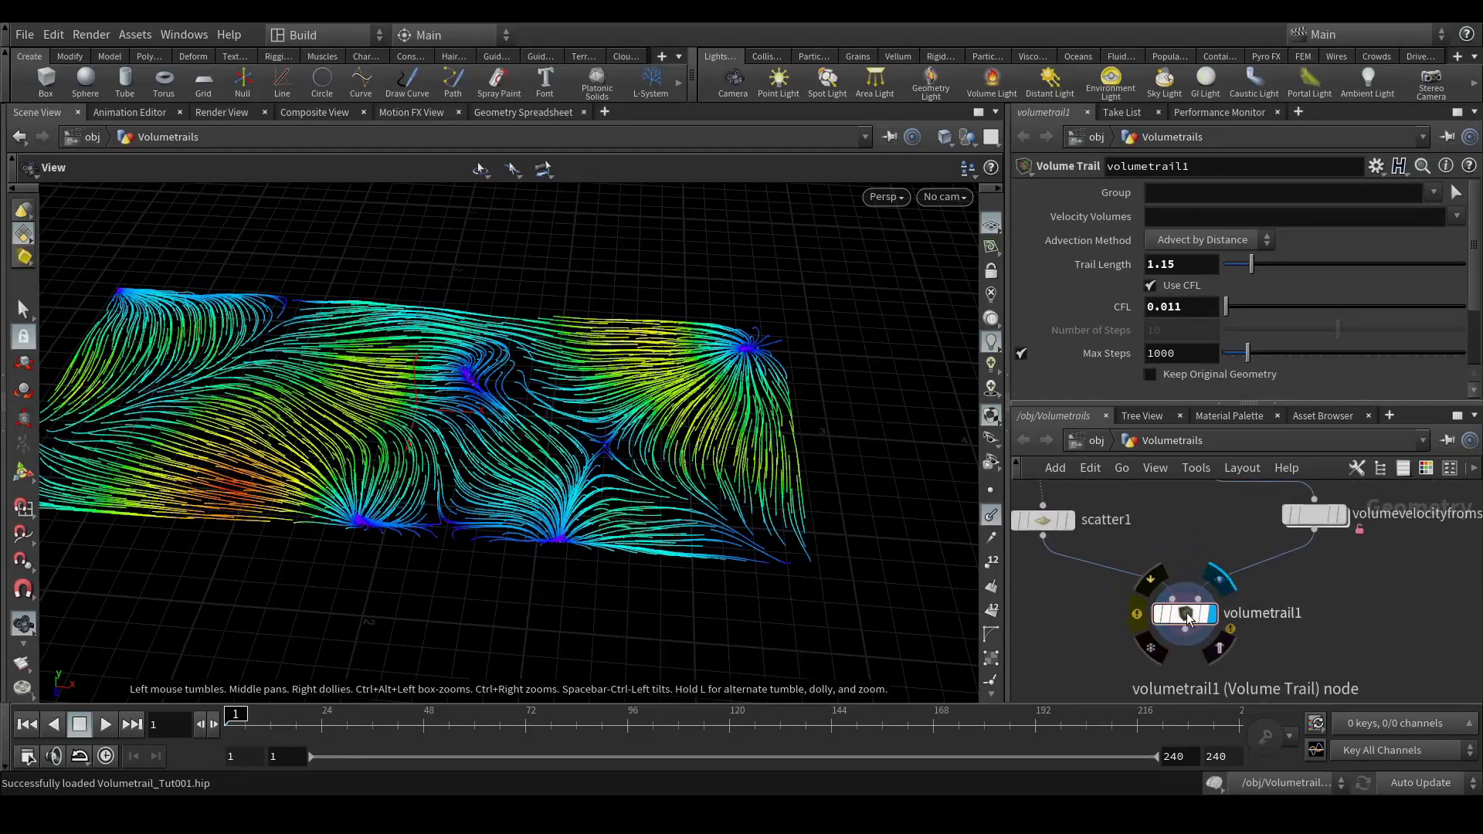
pyautogui.moveTo(1363, 563); pyautogui.dragTo(1357, 599, button='middle')
pyautogui.moveTo(415, 498); pyautogui.dragTo(602, 473)
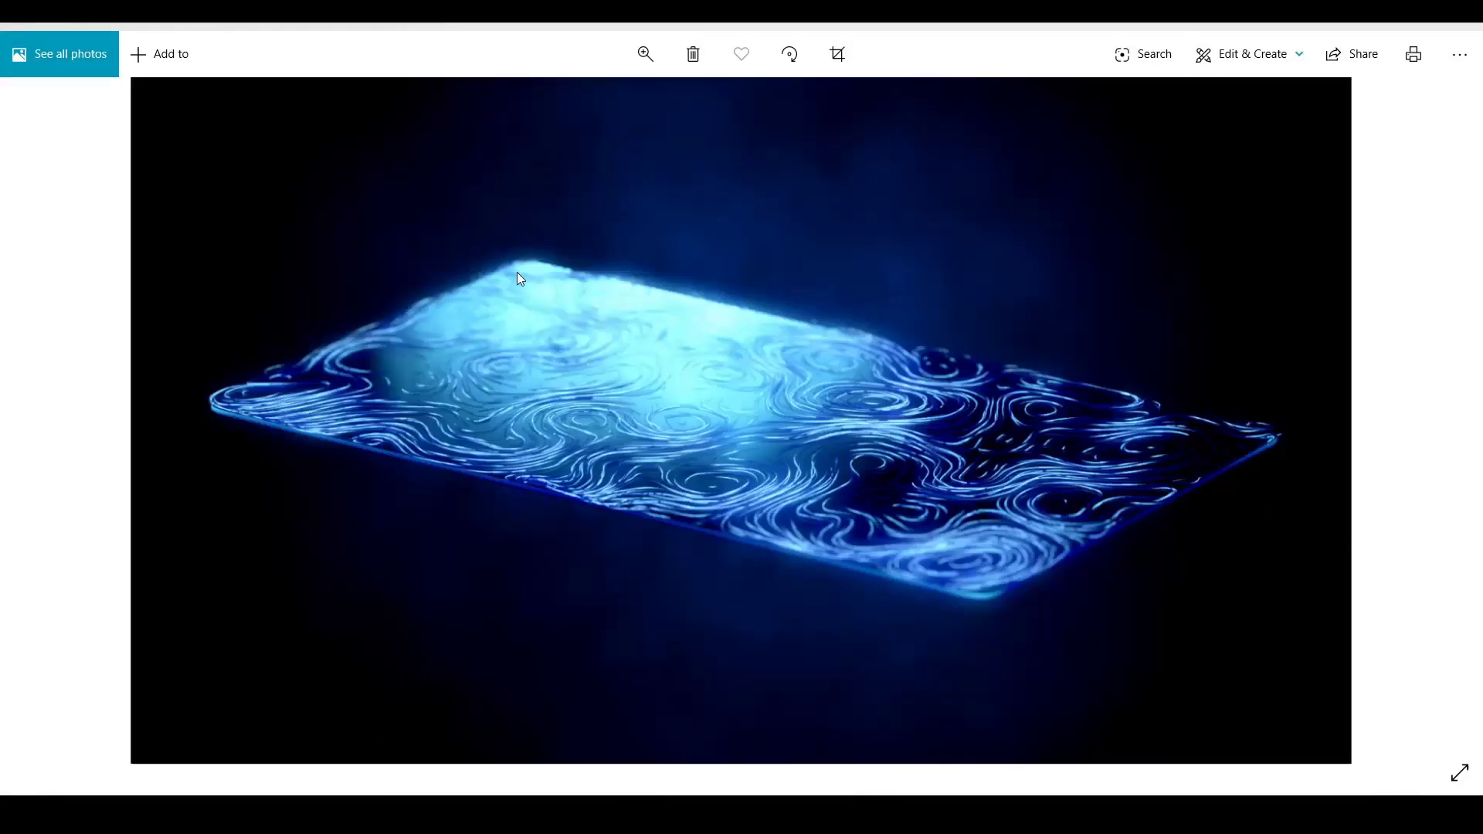
pyautogui.scroll(2, 980, 565)
pyautogui.scroll(-3, 1001, 545)
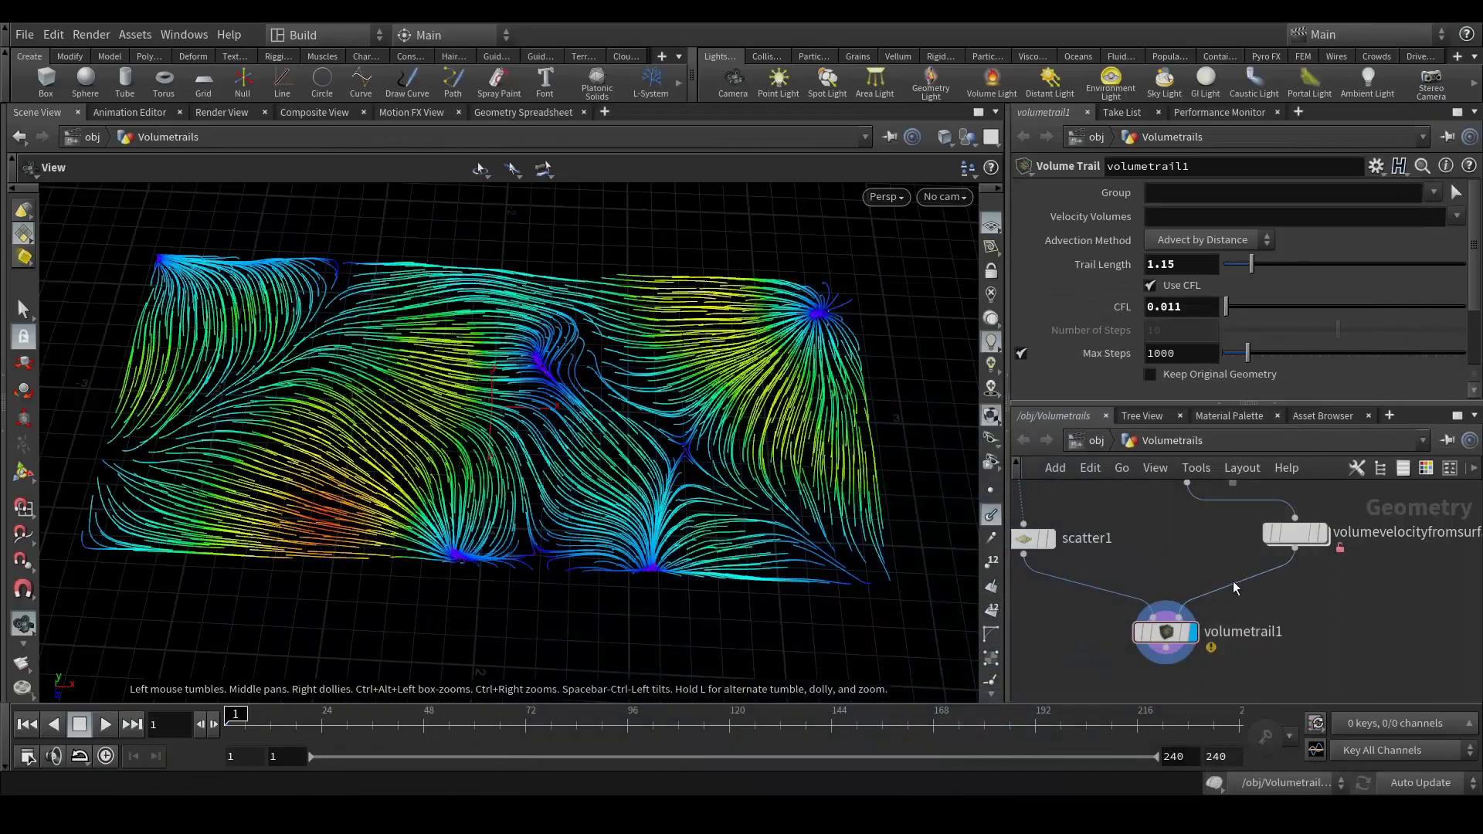
# - Change the attribwrangle1 expression to f@divergence = 2; and check the trails
pyautogui.scroll(-4, 1233, 587)
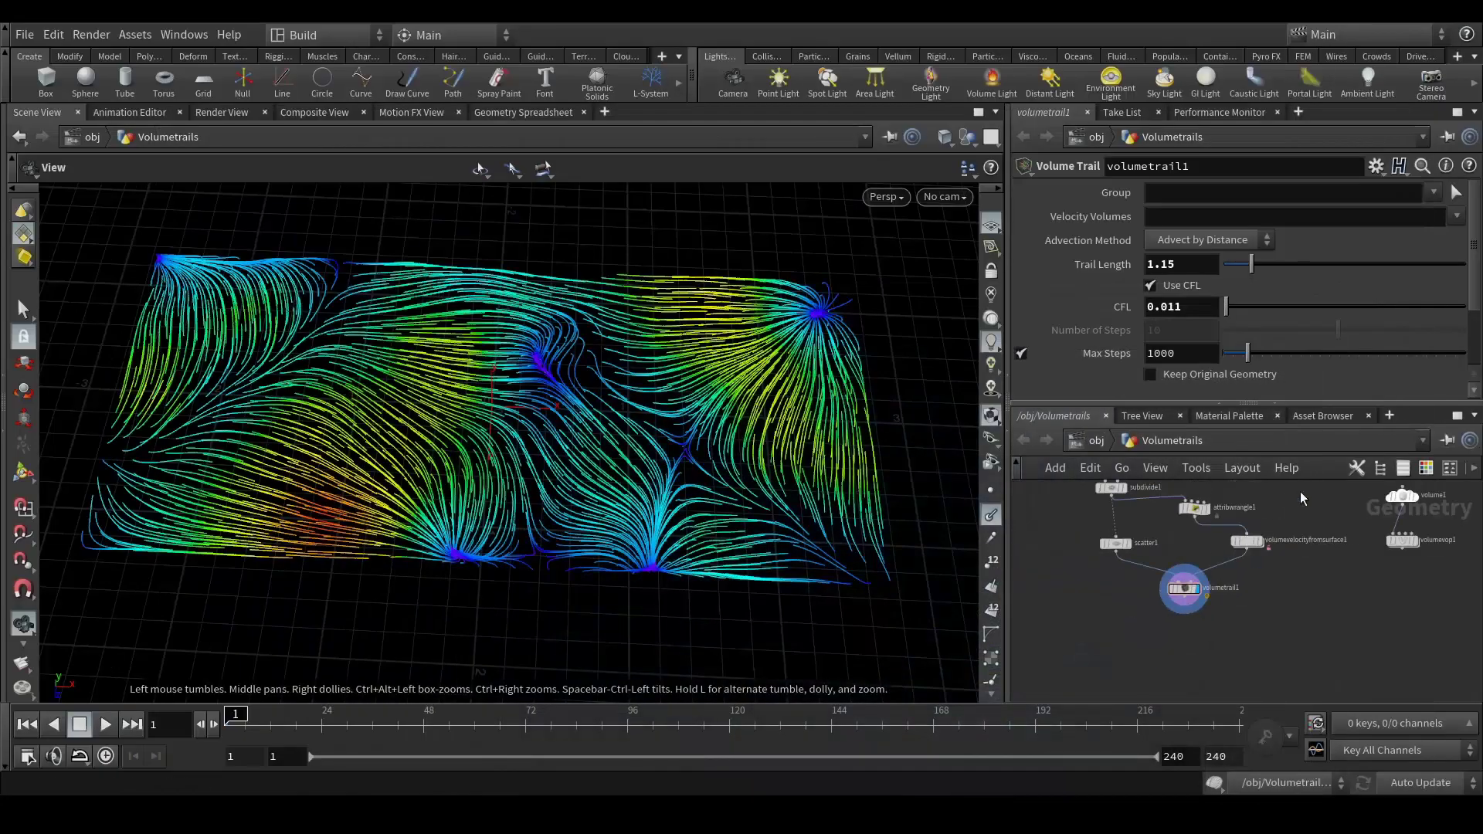
pyautogui.scroll(4, 1233, 539)
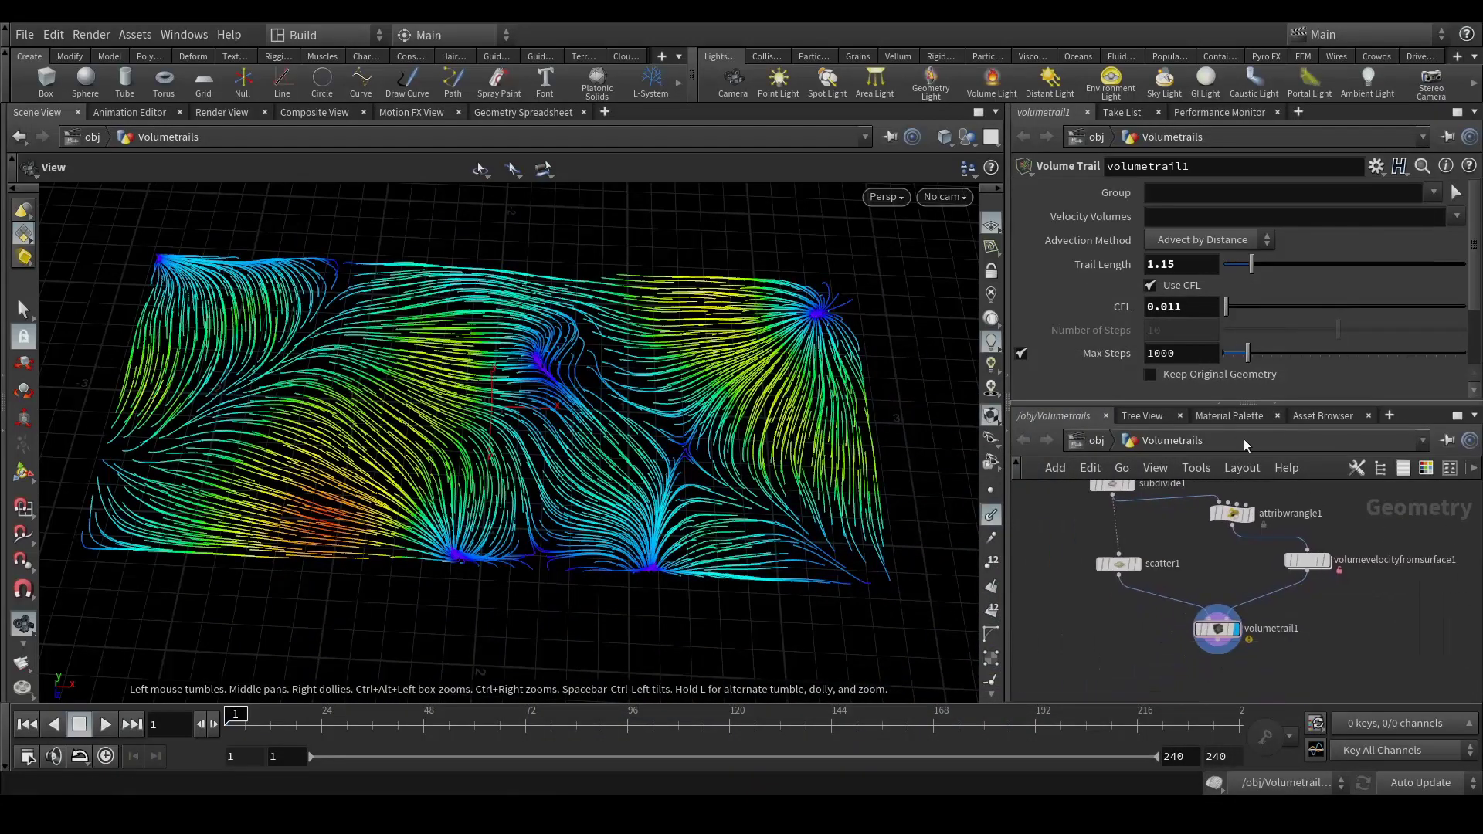
pyautogui.moveTo(1259, 608); pyautogui.dragTo(1217, 641, button='middle')
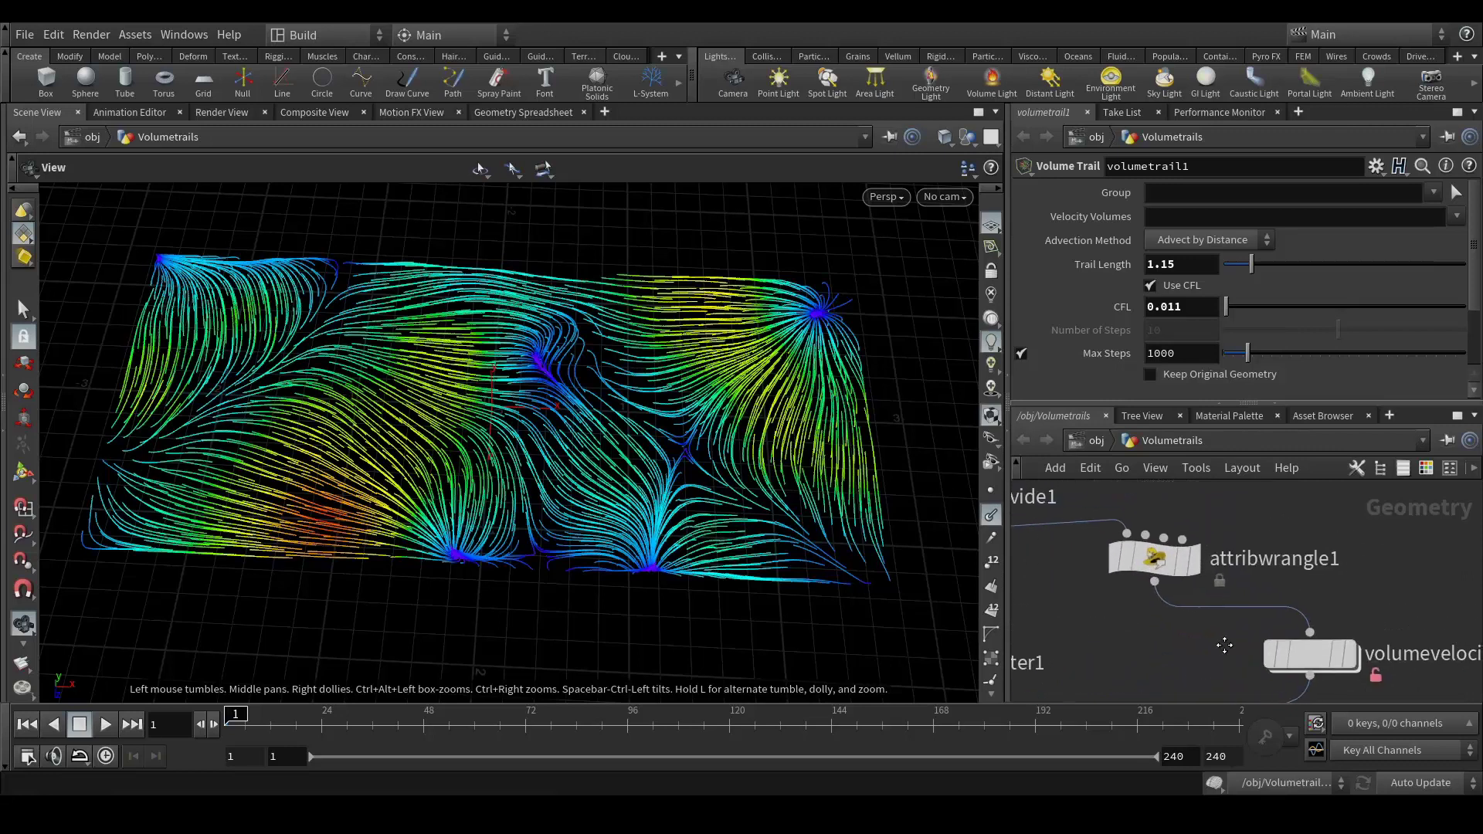
pyautogui.click(1154, 558)
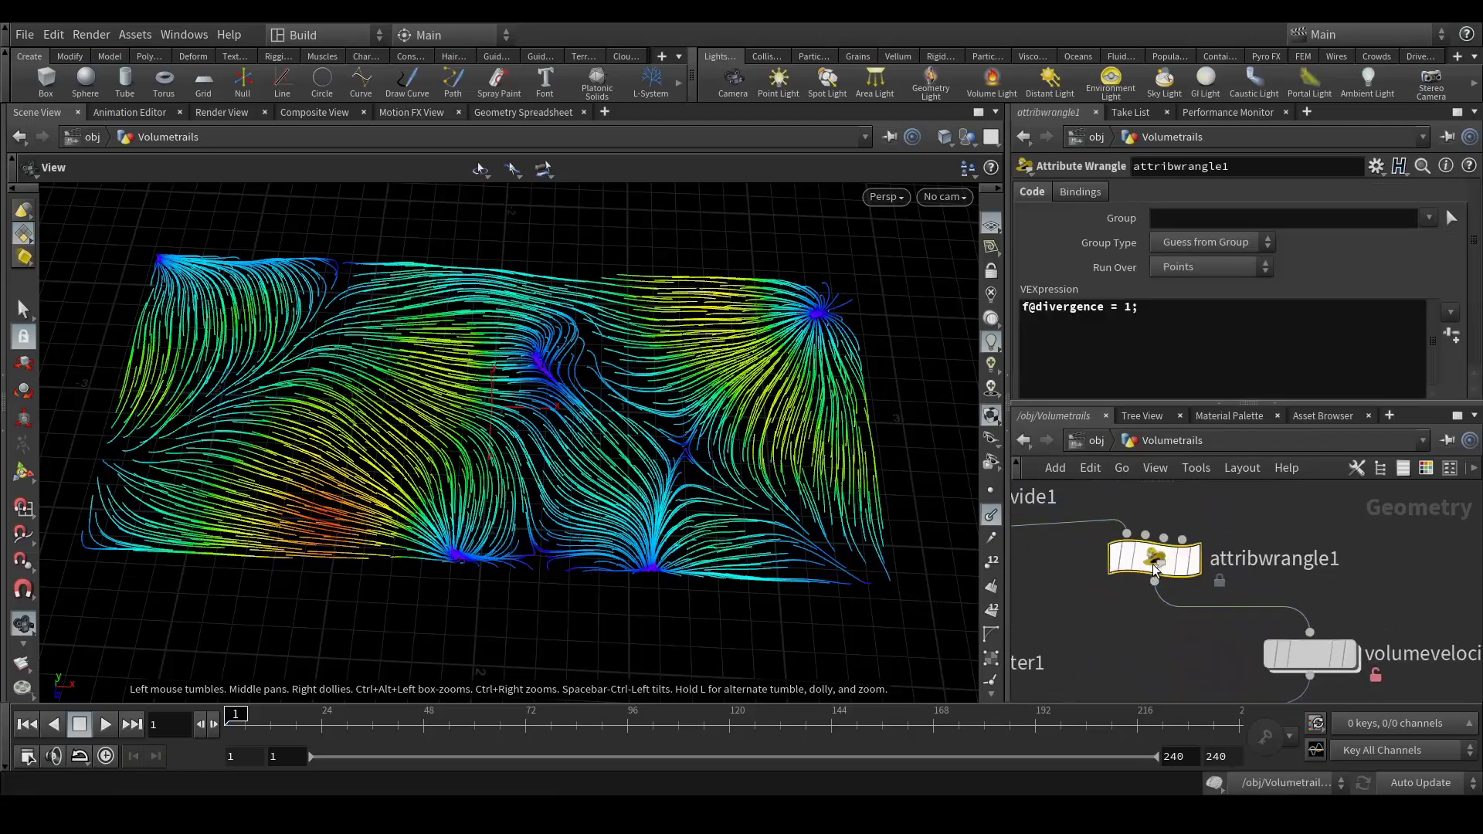
pyautogui.click(1126, 322)
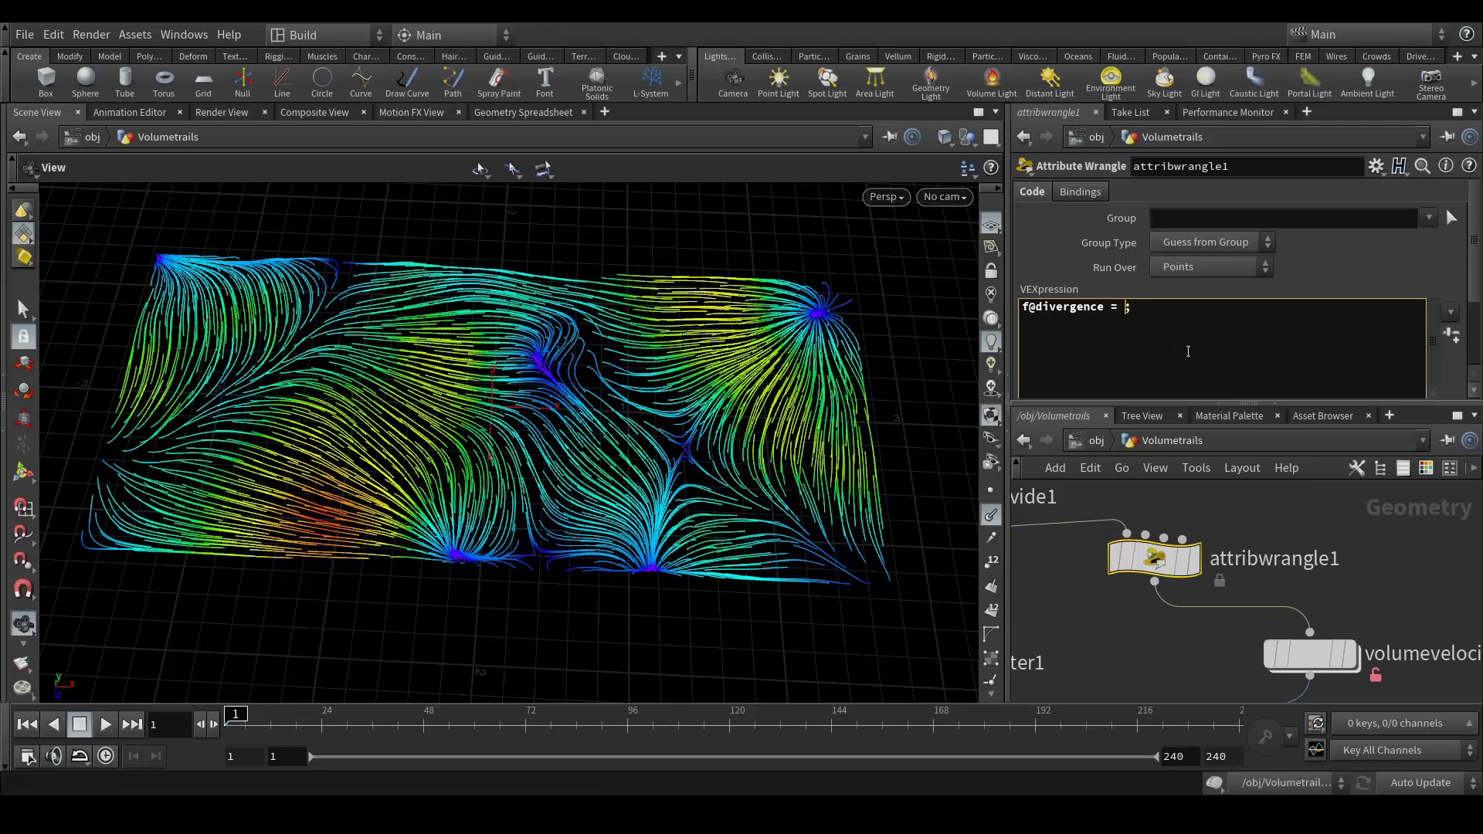
pyautogui.write('2')
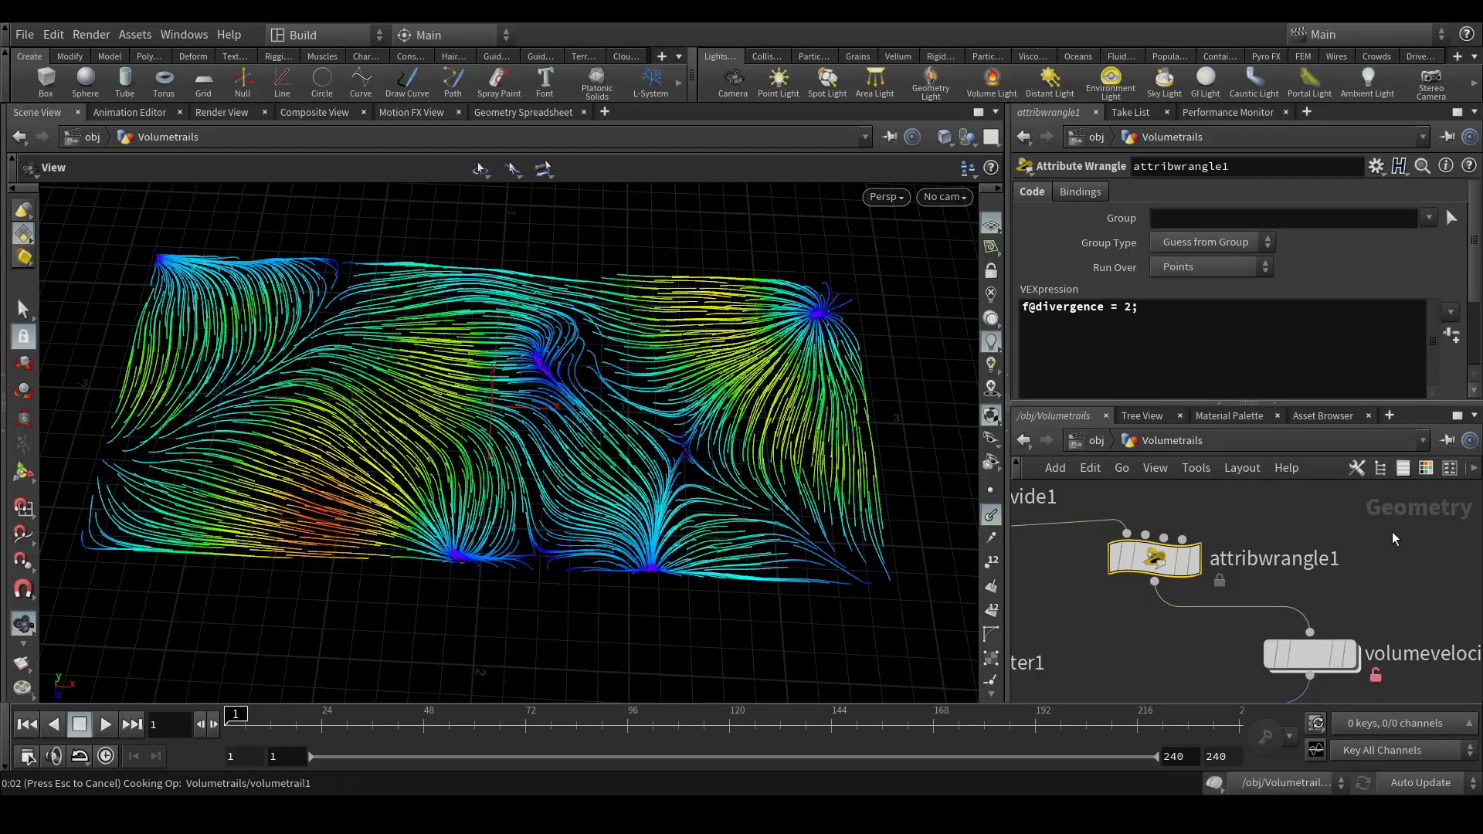
pyautogui.scroll(-1, 1383, 552)
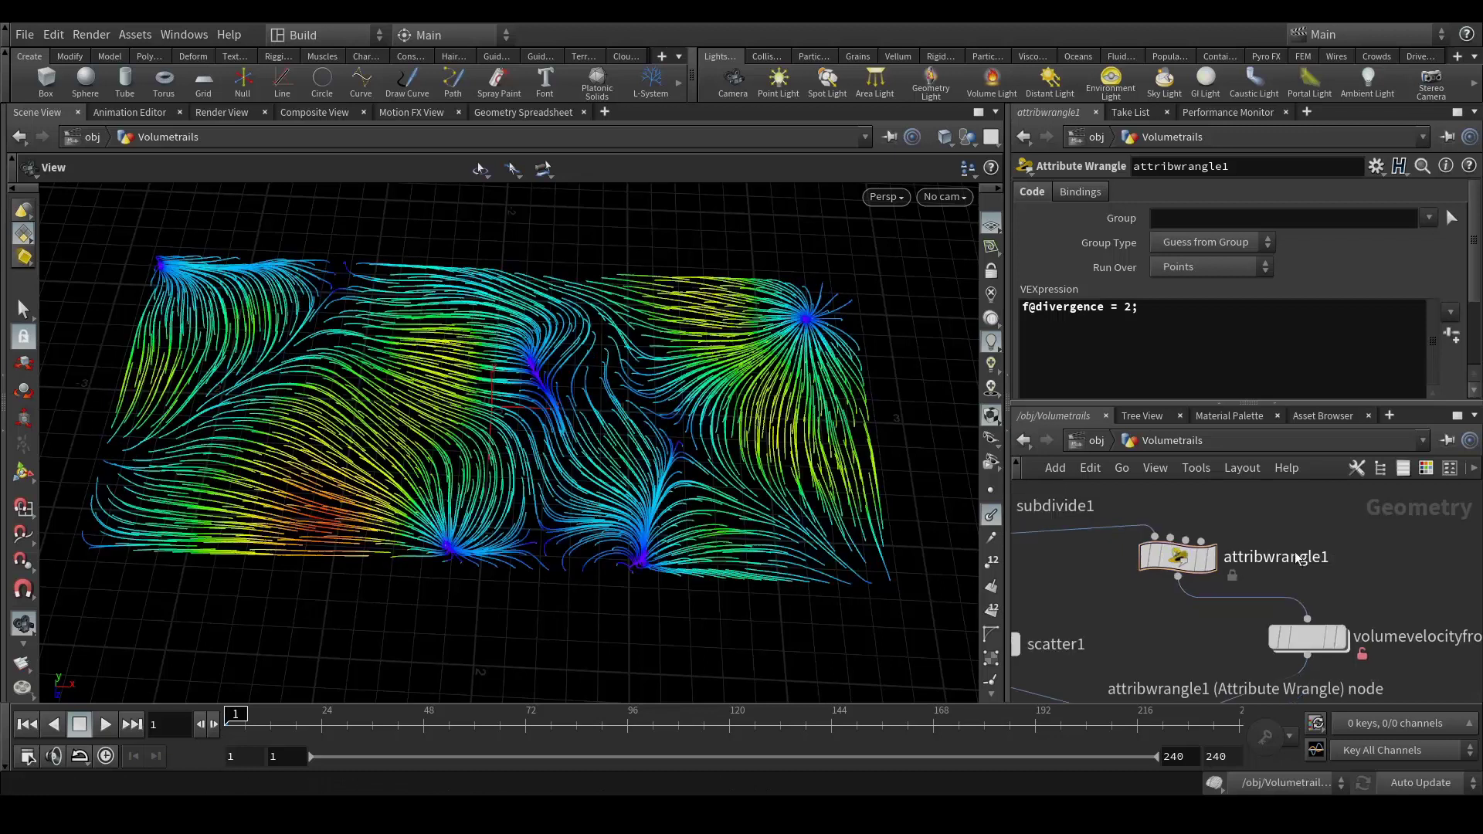
# - Set the Voxel Size of the Volume Velocity from Surface node to 0.035
pyautogui.moveTo(1374, 576); pyautogui.dragTo(1286, 530, button='middle')
pyautogui.moveTo(1353, 654); pyautogui.dragTo(1316, 620, button='middle')
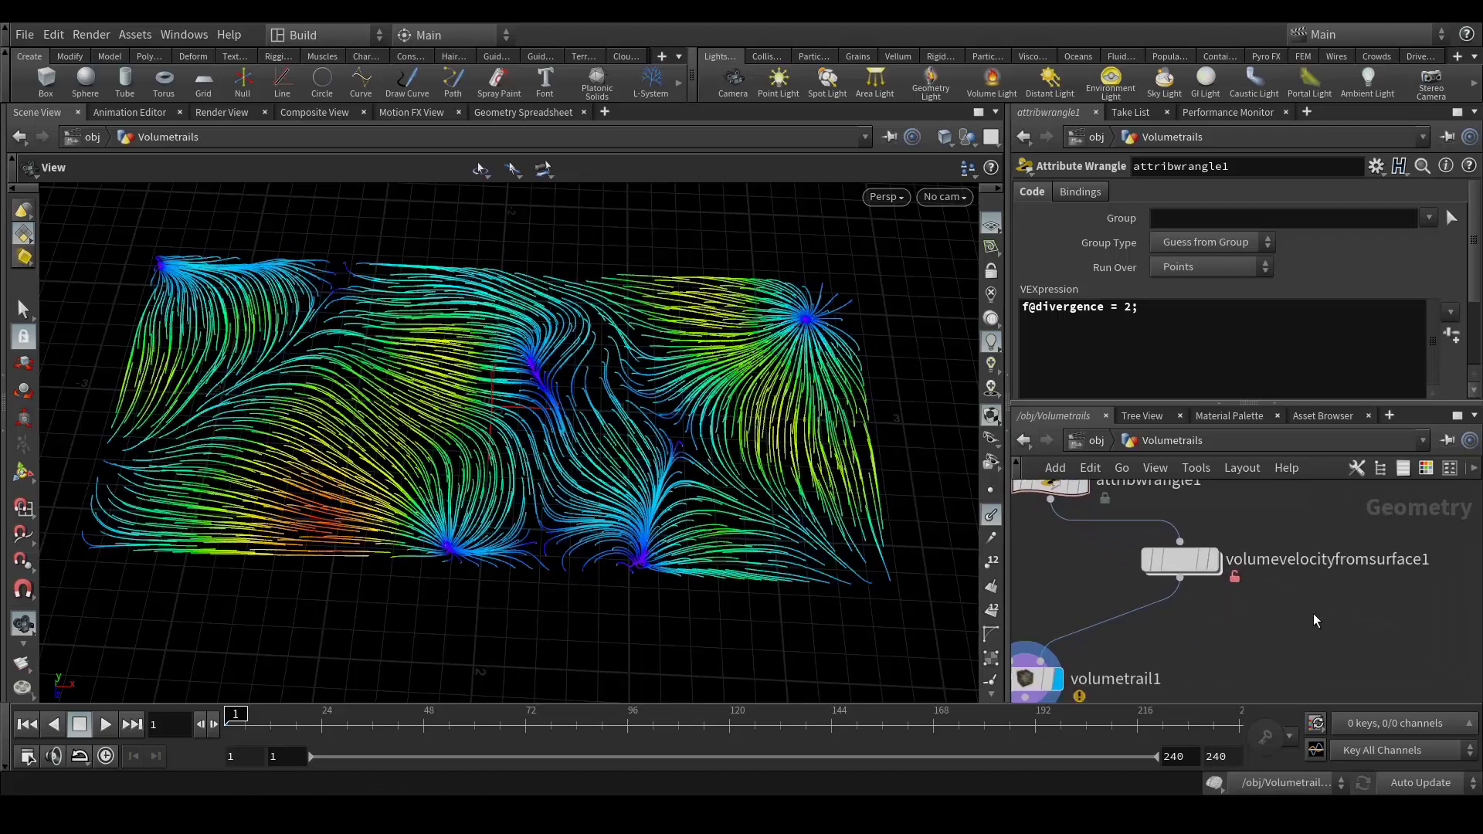
pyautogui.click(1180, 562)
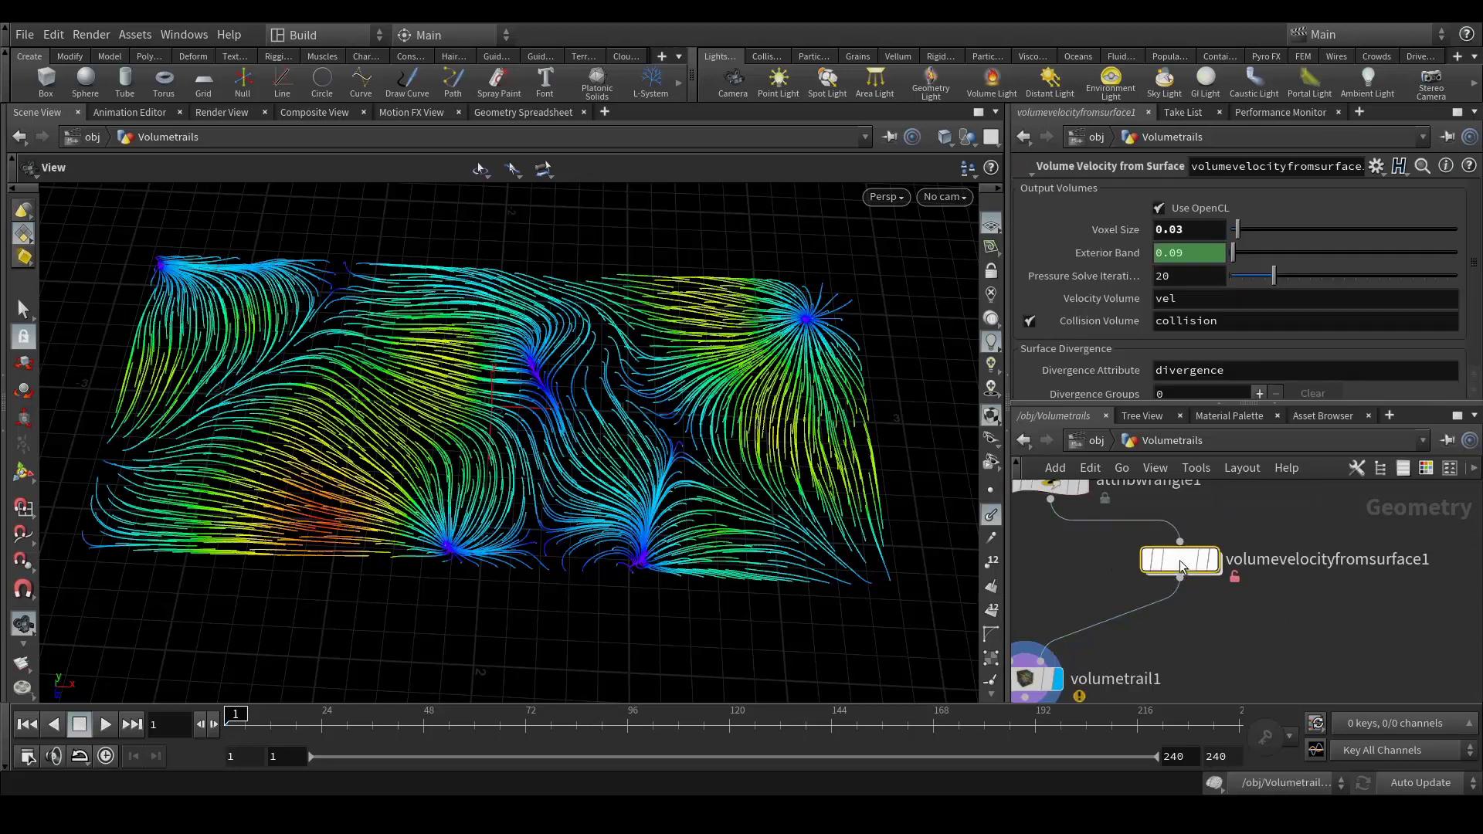
pyautogui.click(1195, 230)
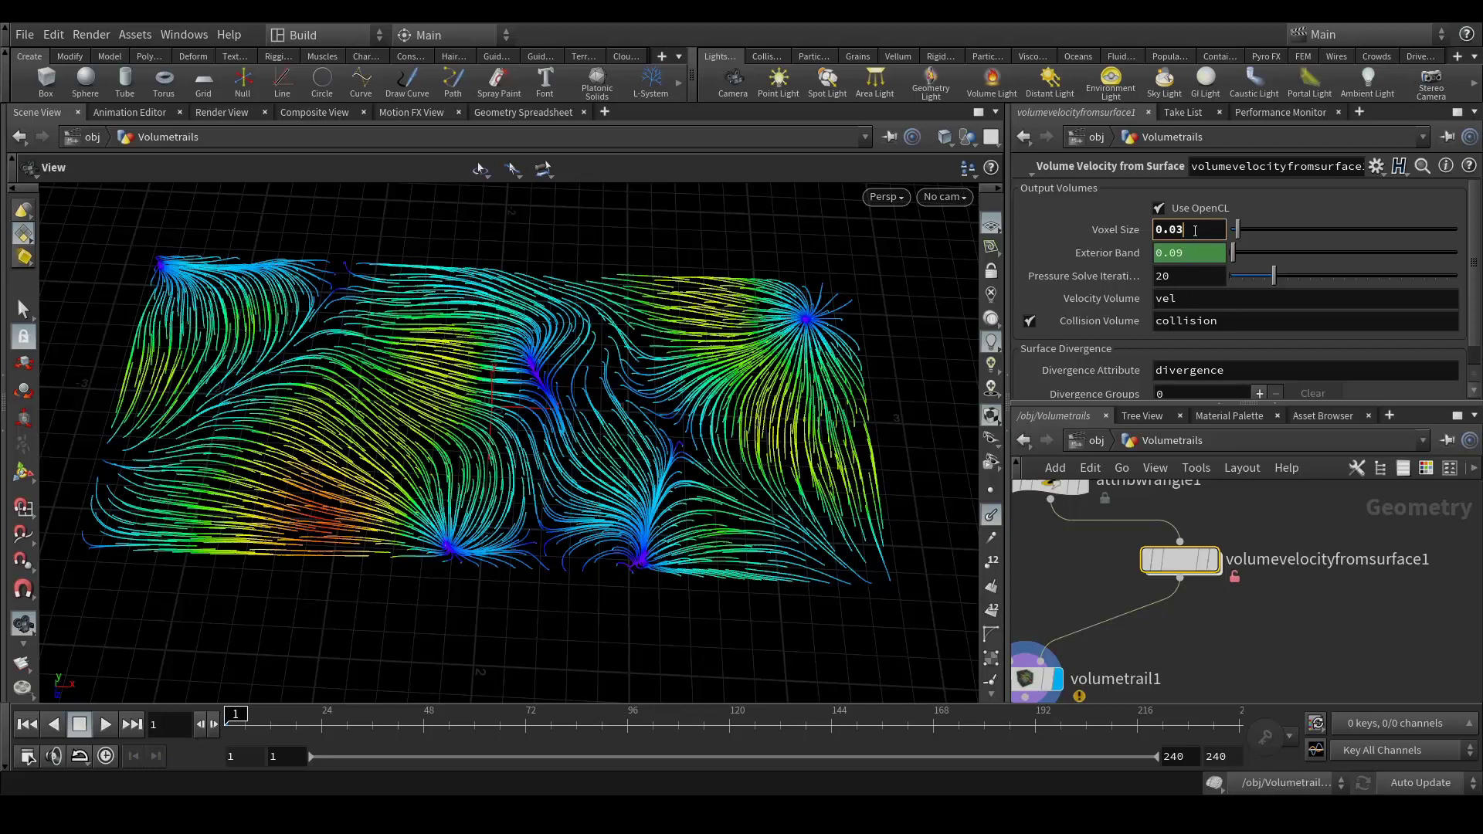
pyautogui.write('5')
pyautogui.press('Return')
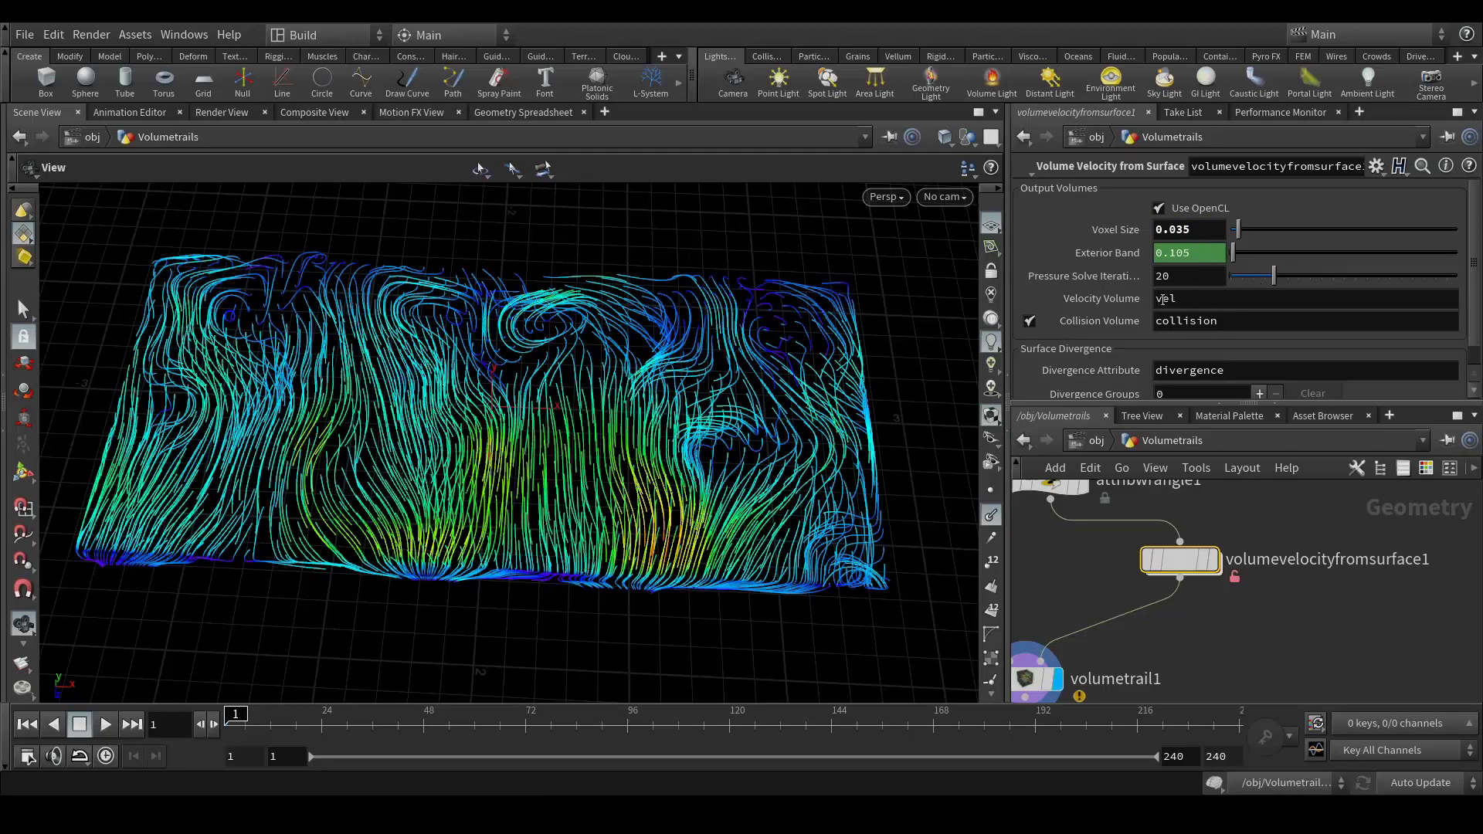
# - Change the Exterior Band expression to 4*ch("voxelsize") and inspect the swirling trails from several angles
pyautogui.click(1085, 261)
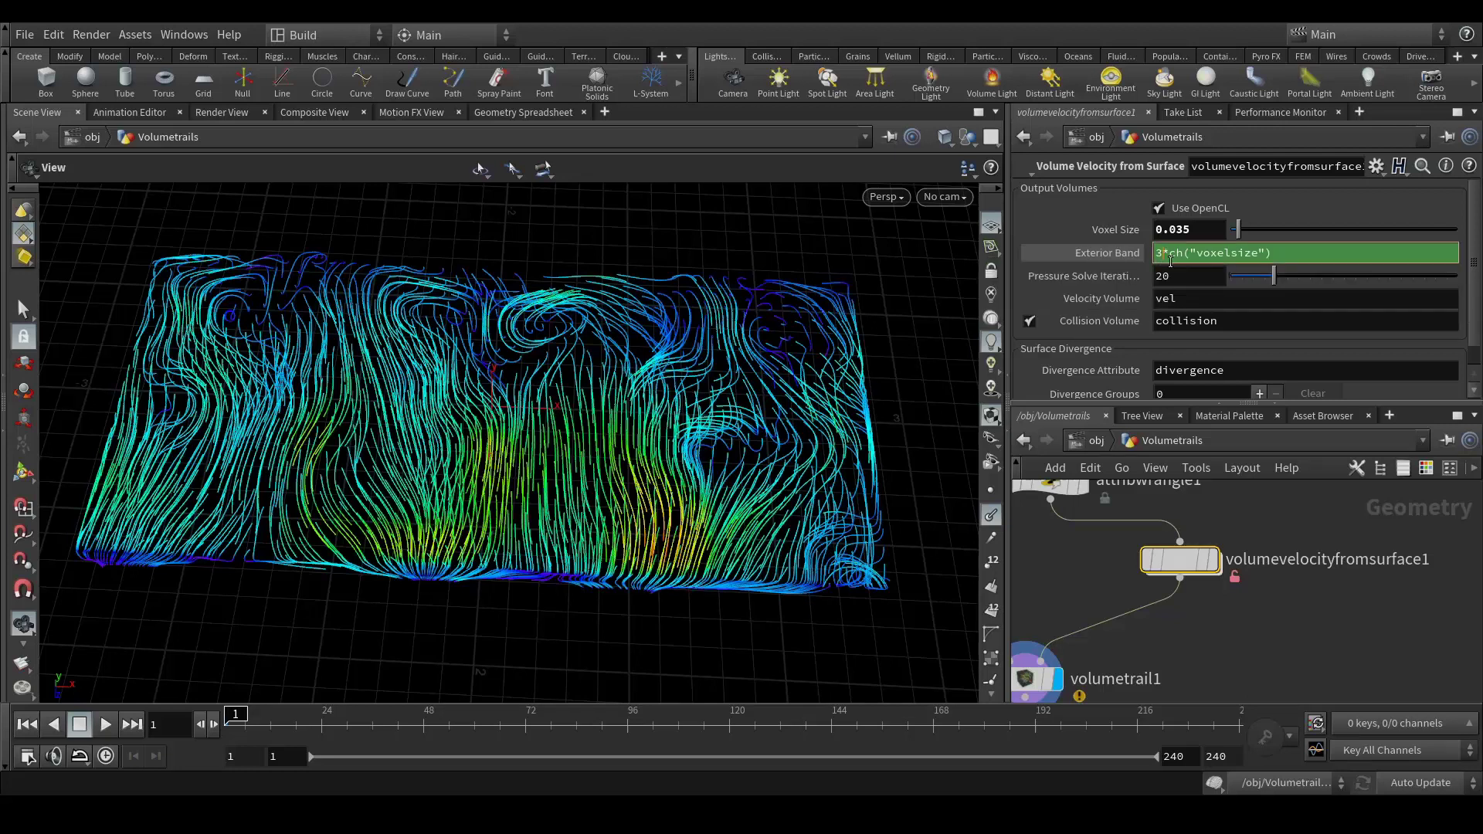
pyautogui.press('BackSpace')
pyautogui.write('4')
pyautogui.press('Return')
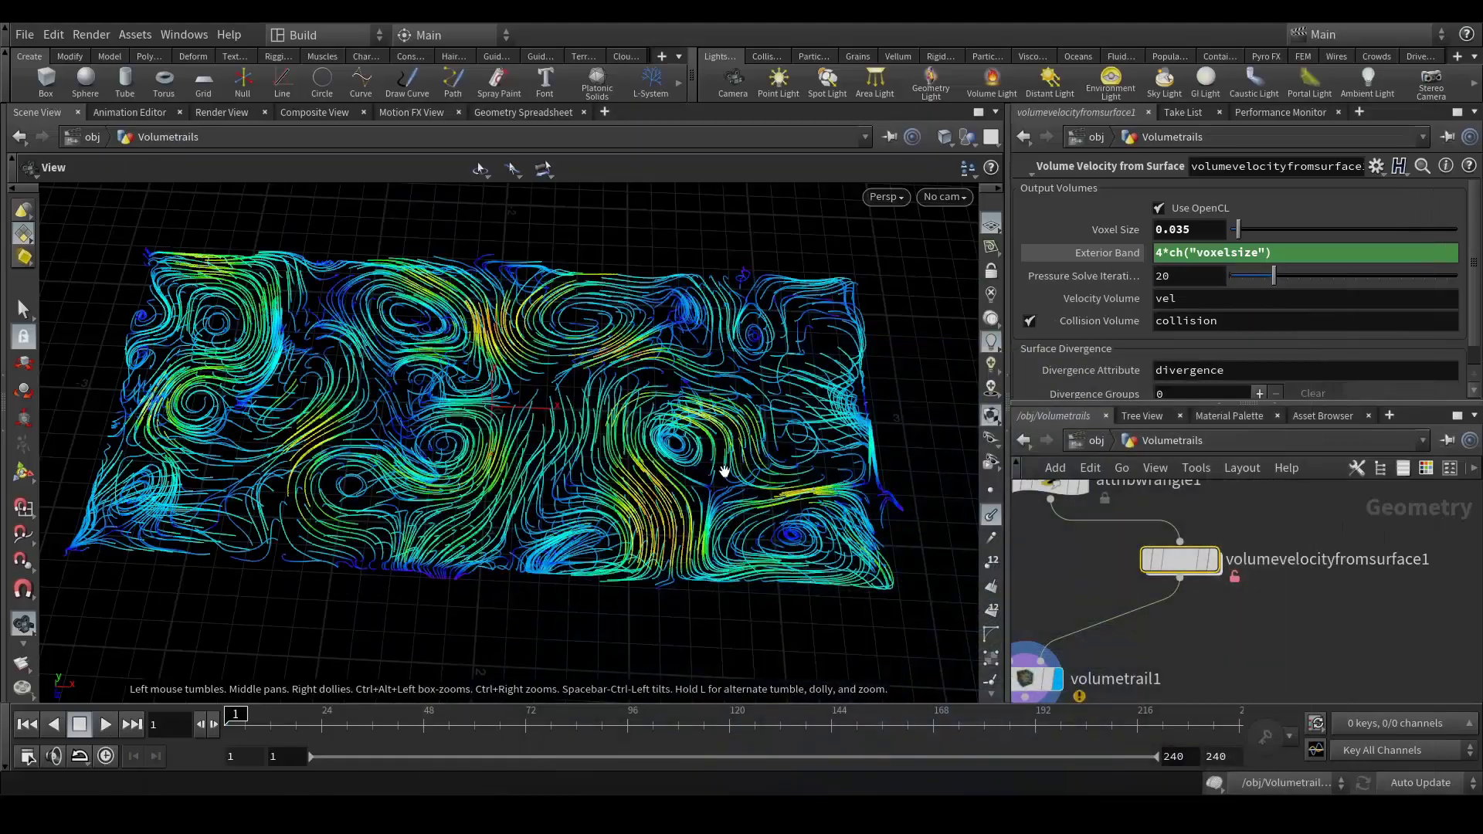
pyautogui.moveTo(749, 511); pyautogui.dragTo(757, 393)
pyautogui.moveTo(601, 369); pyautogui.dragTo(646, 431)
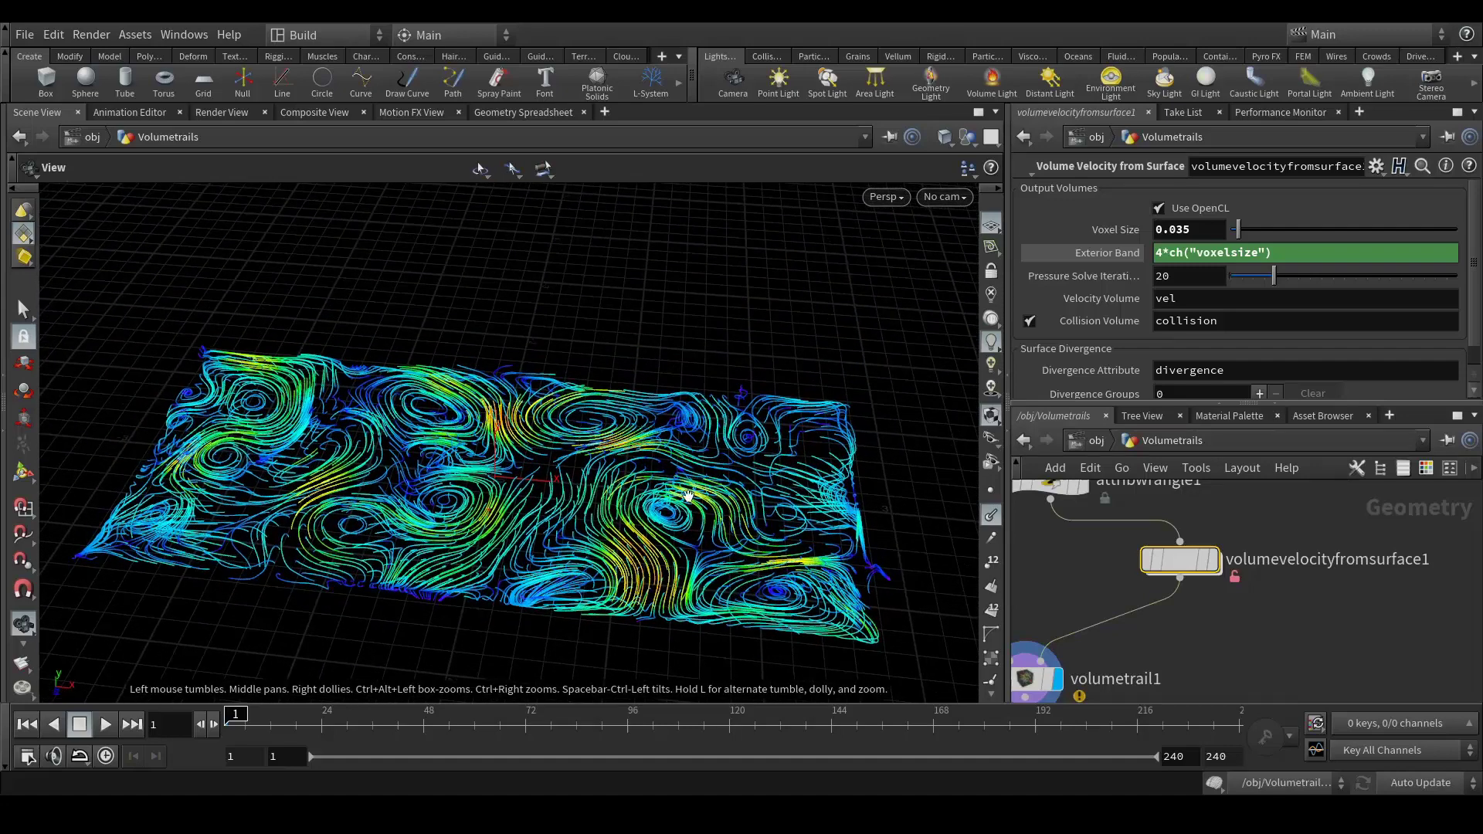
pyautogui.moveTo(688, 496); pyautogui.dragTo(658, 402)
pyautogui.moveTo(1054, 579); pyautogui.dragTo(1130, 565, button='middle')
pyautogui.scroll(2, 1130, 566)
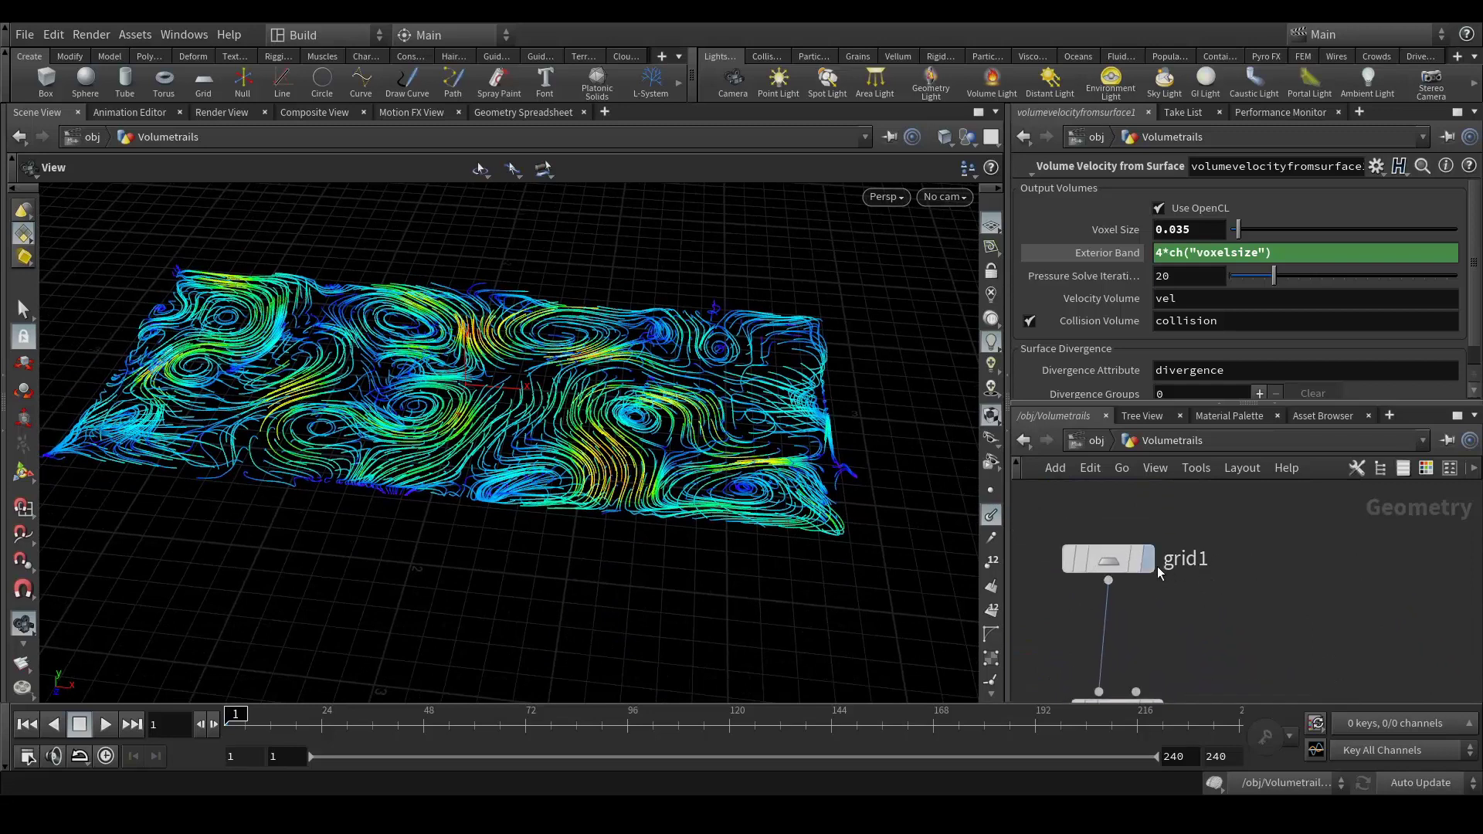
pyautogui.moveTo(1282, 603); pyautogui.dragTo(1225, 540, button='middle')
pyautogui.scroll(-2, 1224, 541)
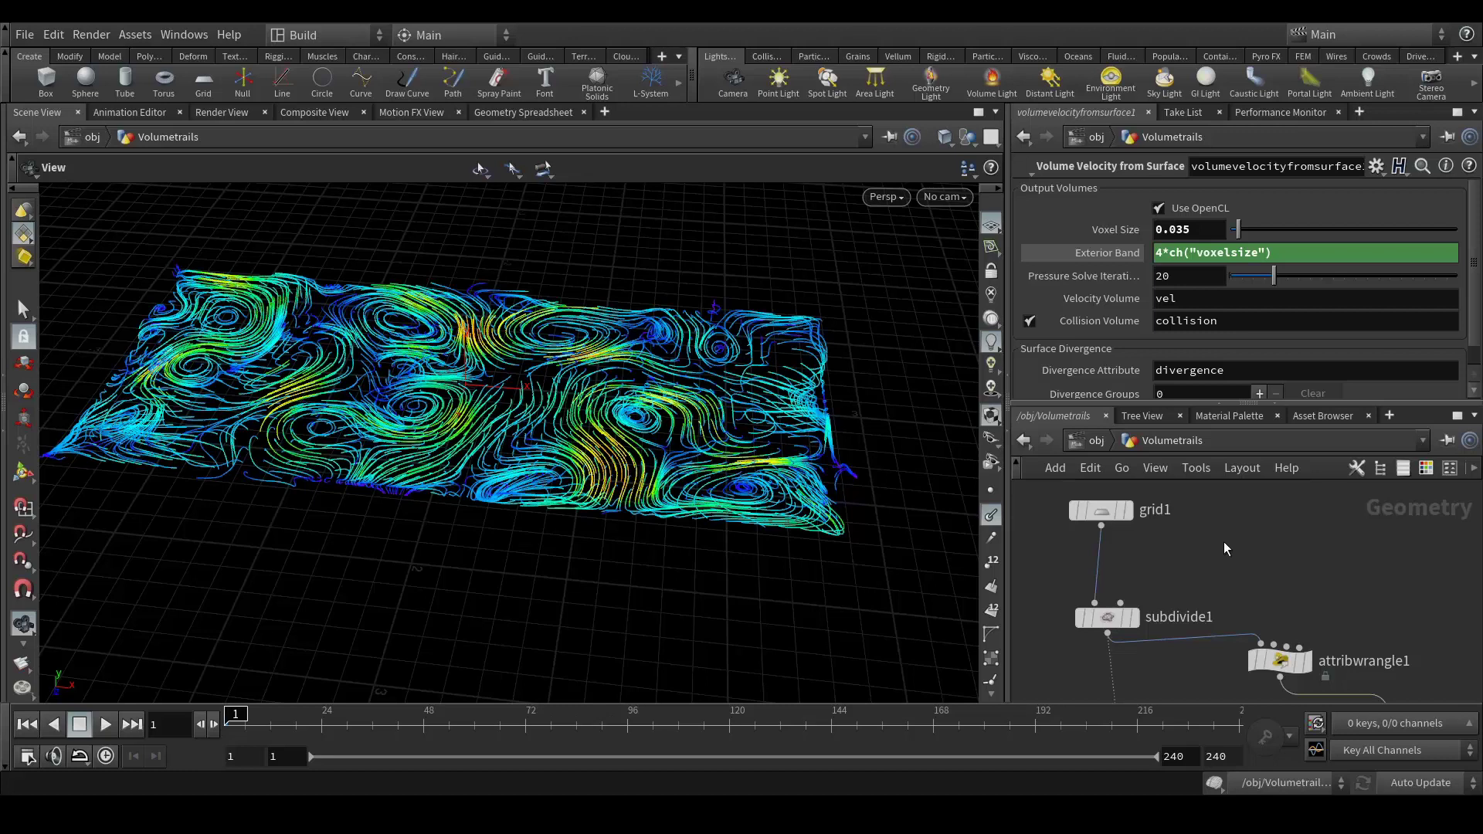
# - Bring the volumetrail1 node into view in the network and save the scene file
pyautogui.scroll(-4, 1226, 544)
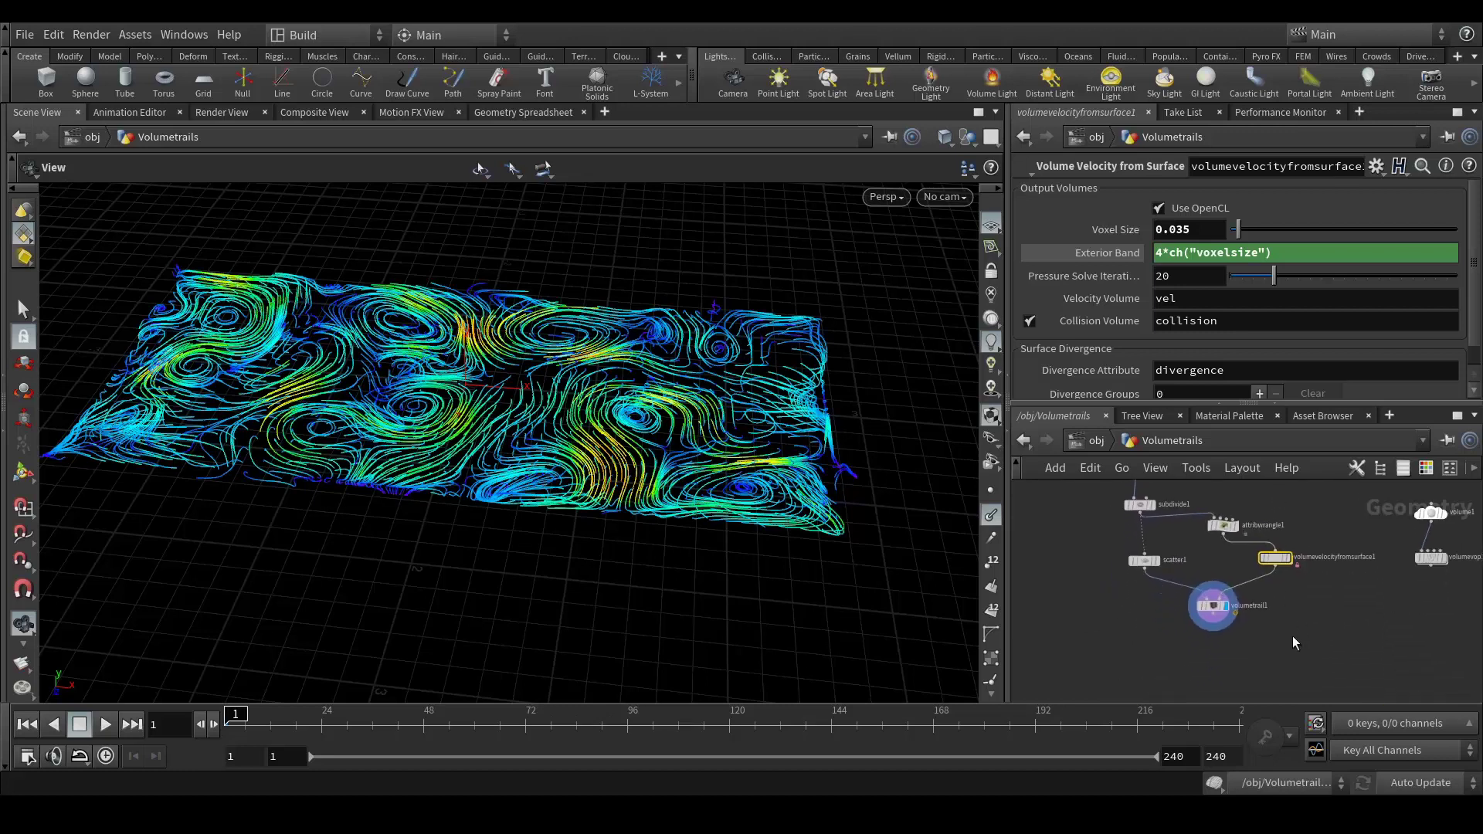
pyautogui.scroll(3, 1276, 642)
pyautogui.scroll(2, 1276, 642)
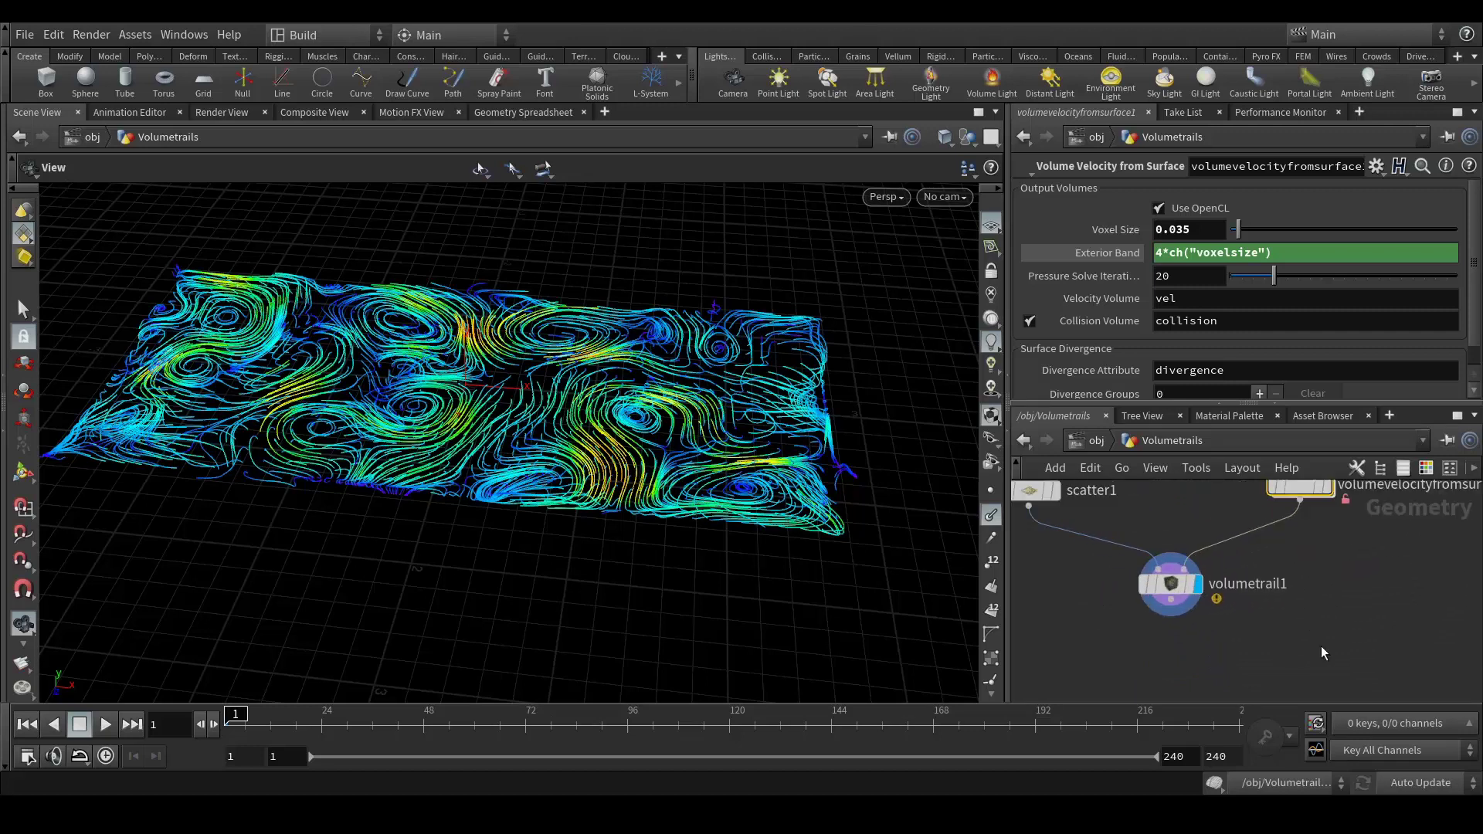
pyautogui.moveTo(1254, 660); pyautogui.dragTo(1299, 655, button='middle')
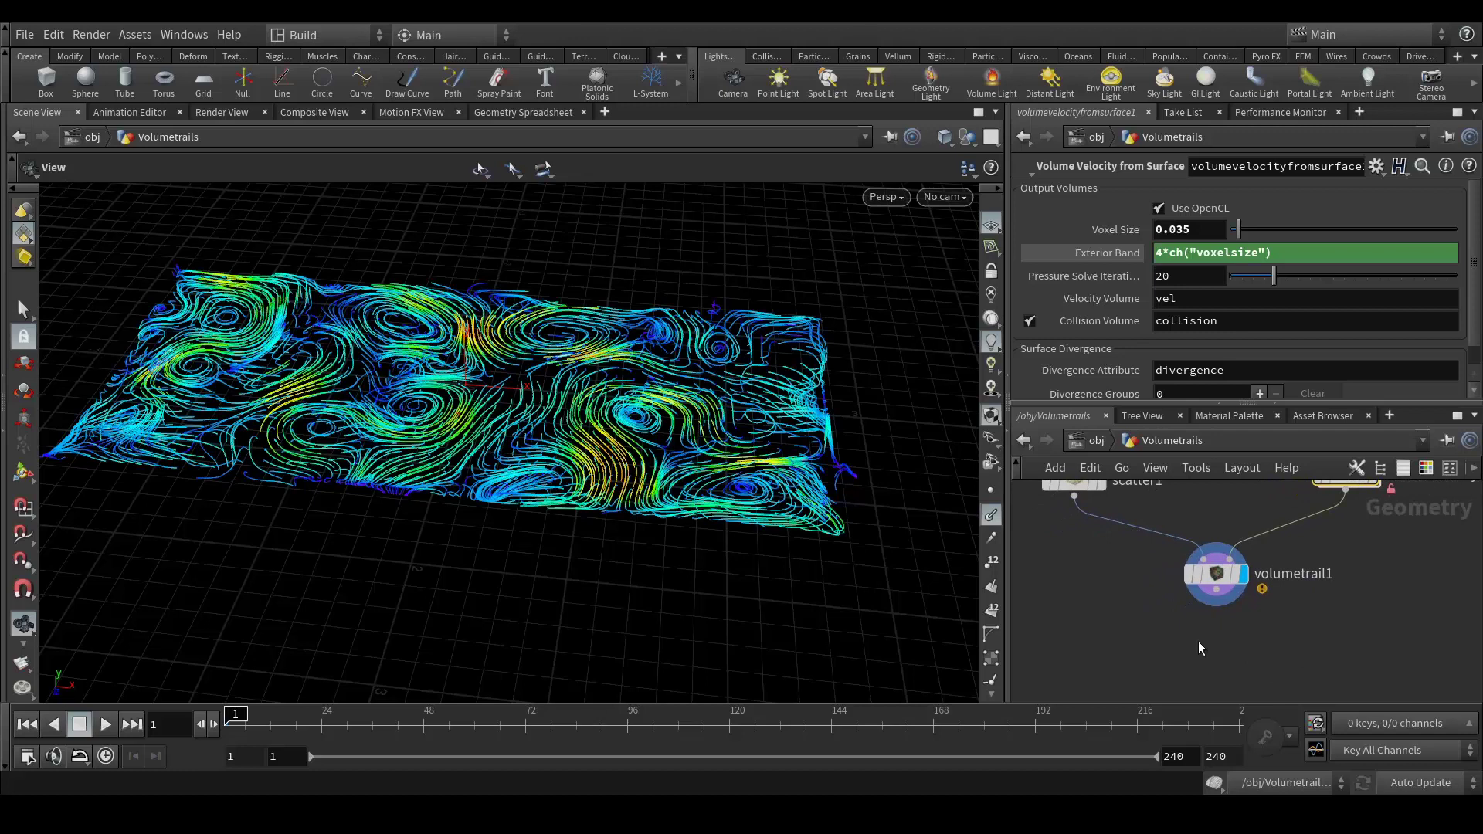
pyautogui.hotkey('ctrl', 's')
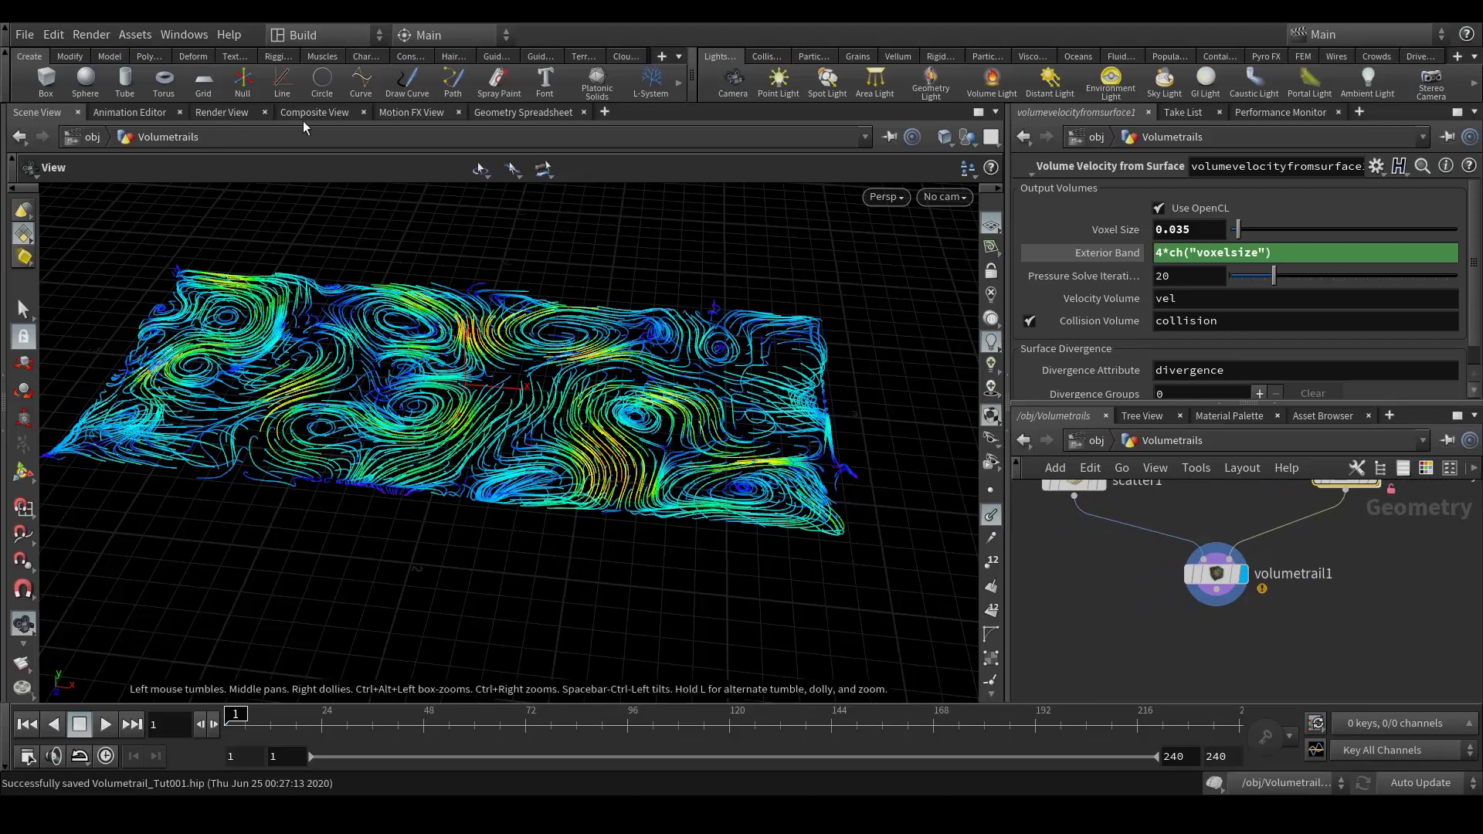
# - Render a Mantra preview of the volume trails and return to the scene view
pyautogui.click(222, 112)
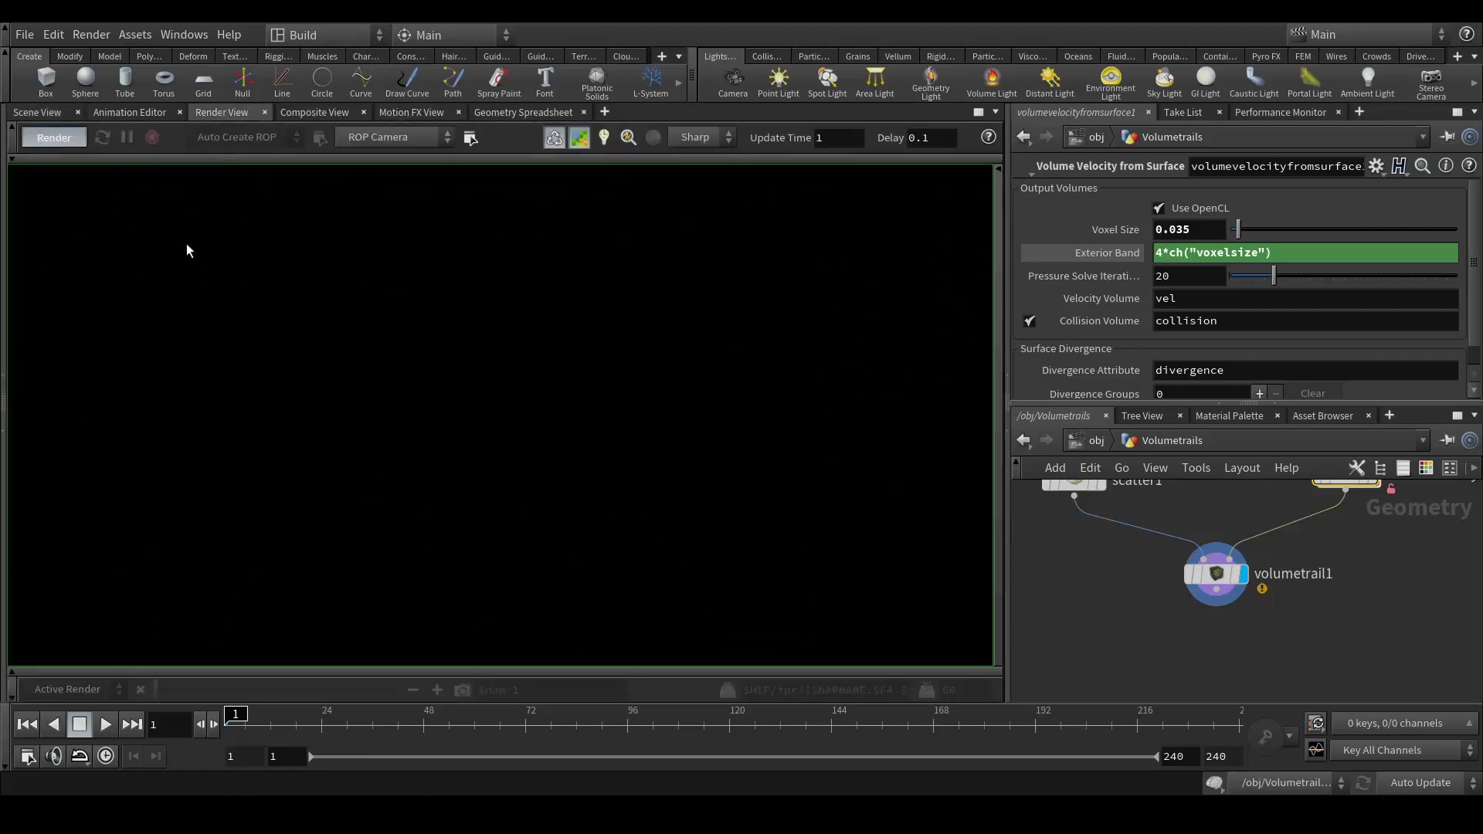
pyautogui.click(234, 282)
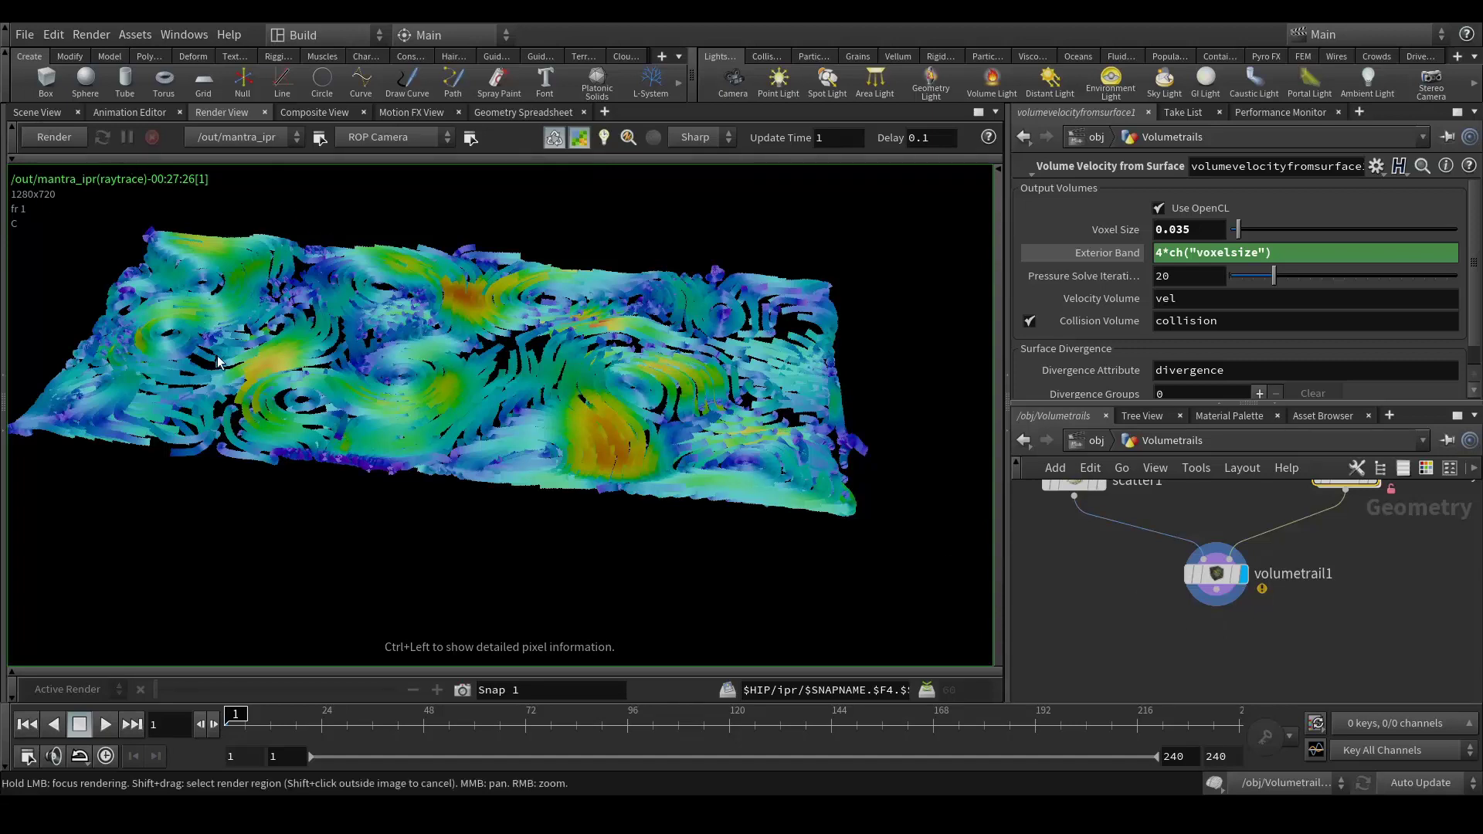
pyautogui.click(41, 114)
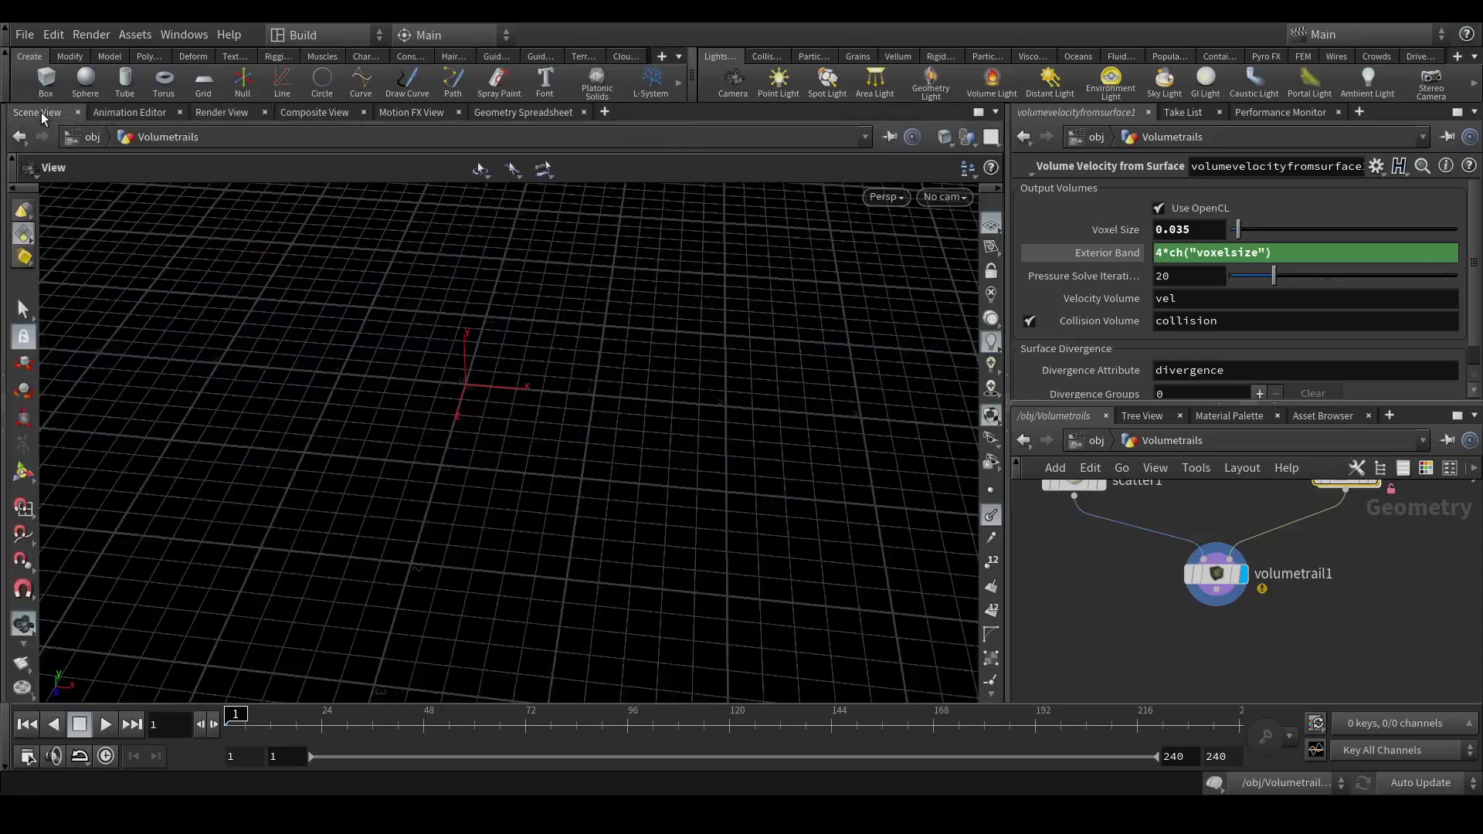
# - Add an Attribute Create node and place it directly below volumetrail1
pyautogui.moveTo(1180, 659); pyautogui.dragTo(1190, 589, button='middle')
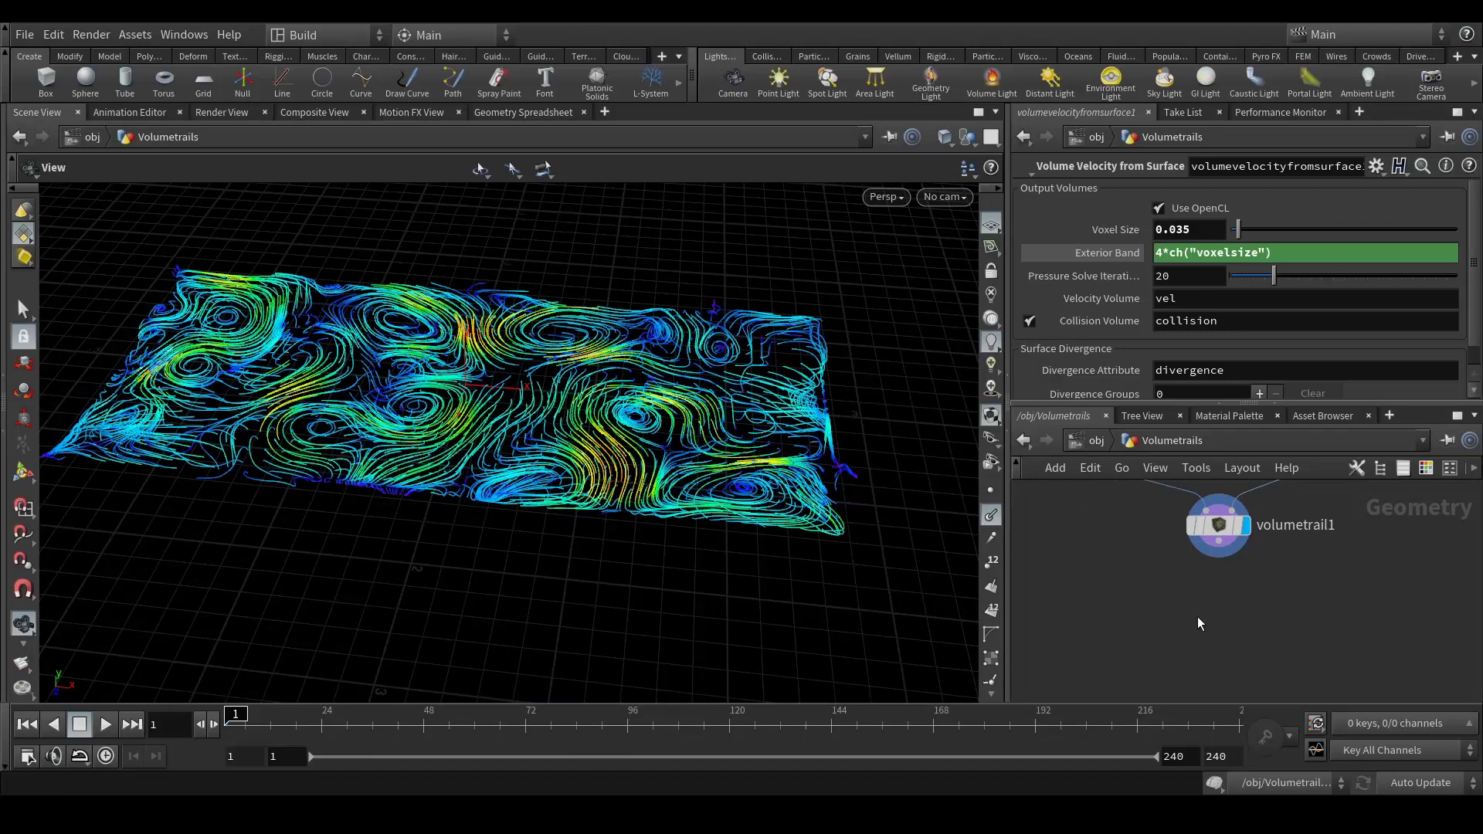
pyautogui.press('Tab')
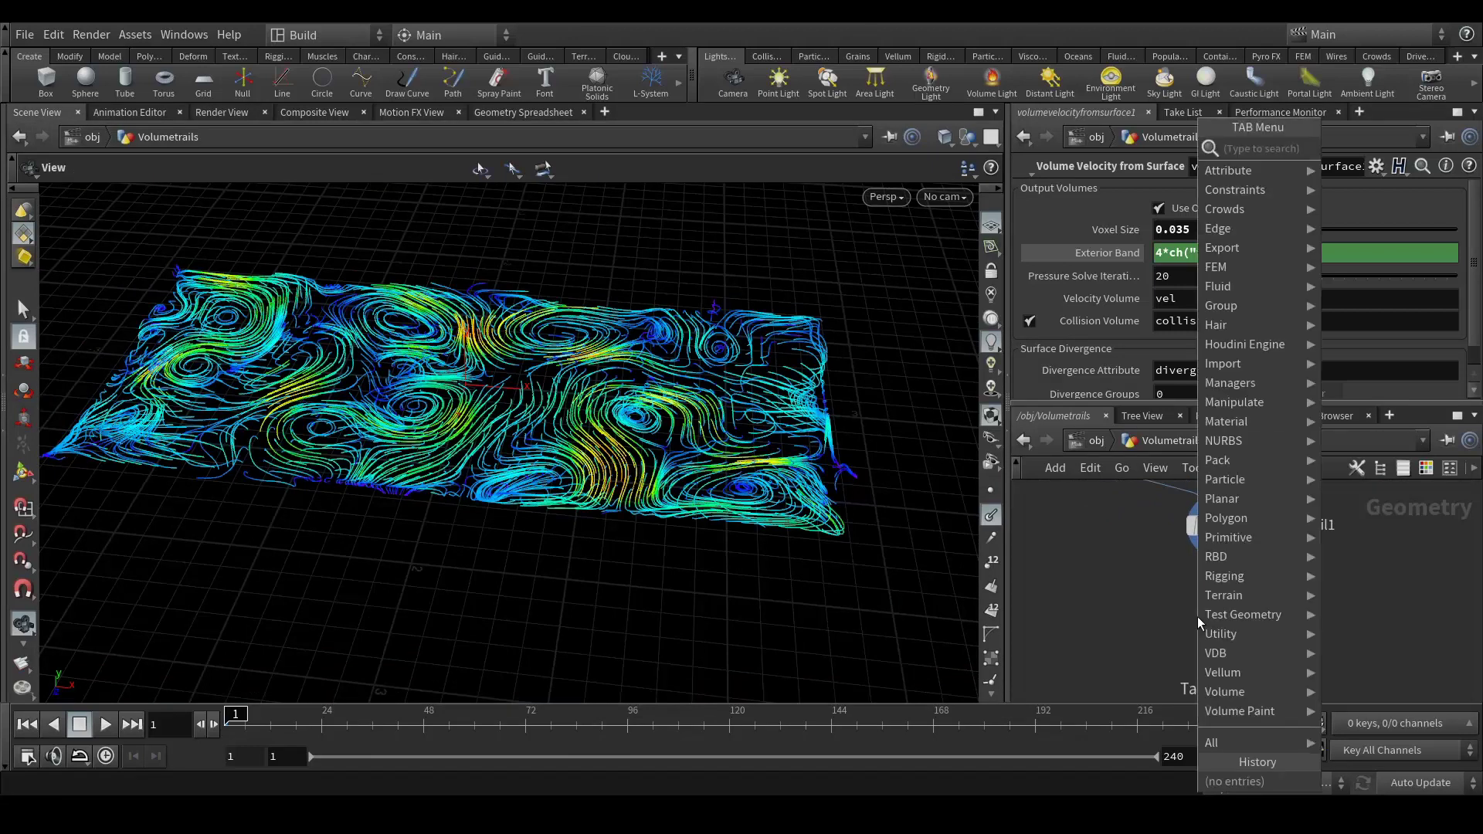
pyautogui.write('attribute')
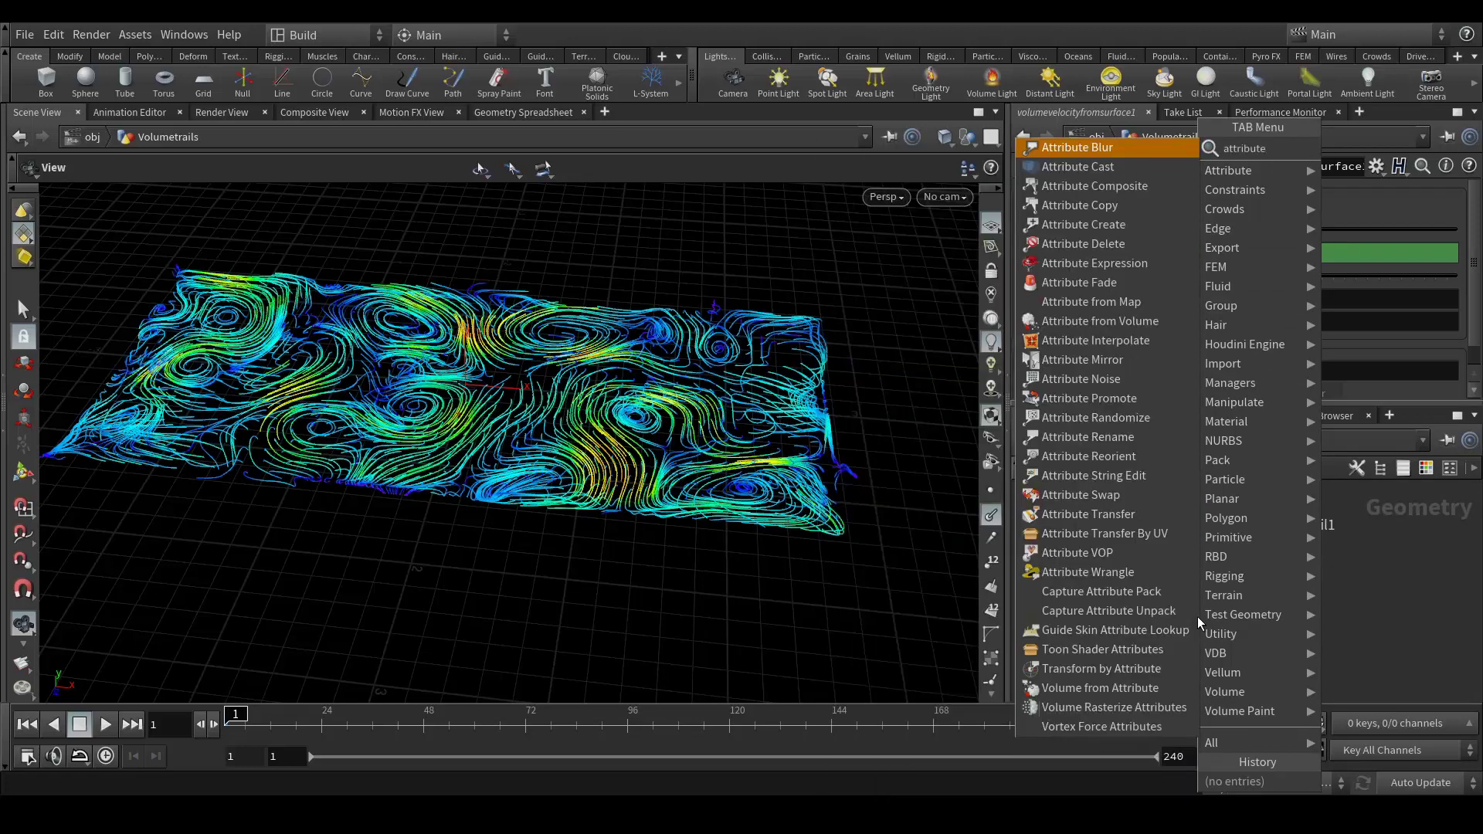
pyautogui.press('Escape')
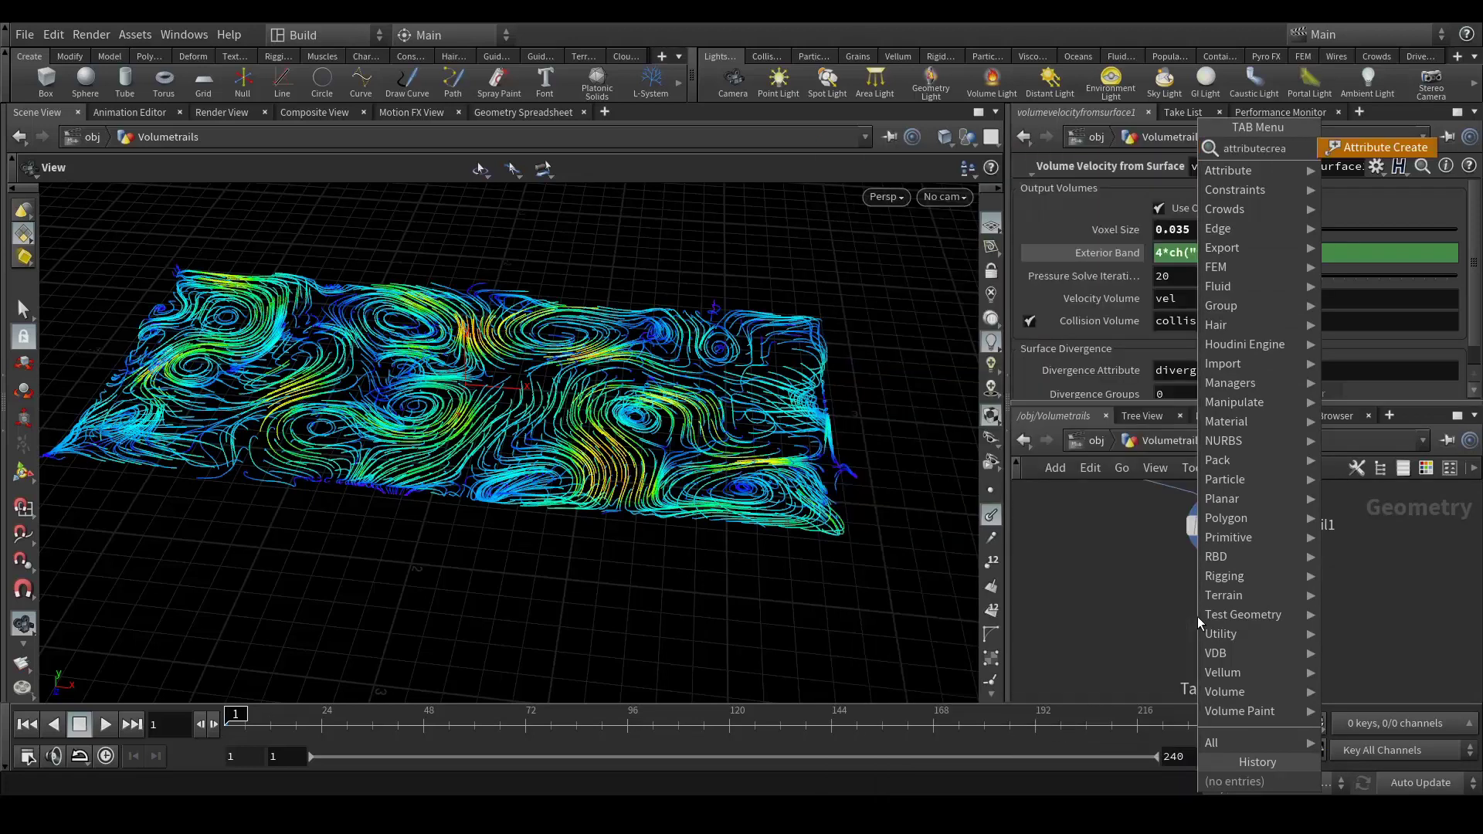
pyautogui.press('Escape')
pyautogui.click(1198, 618)
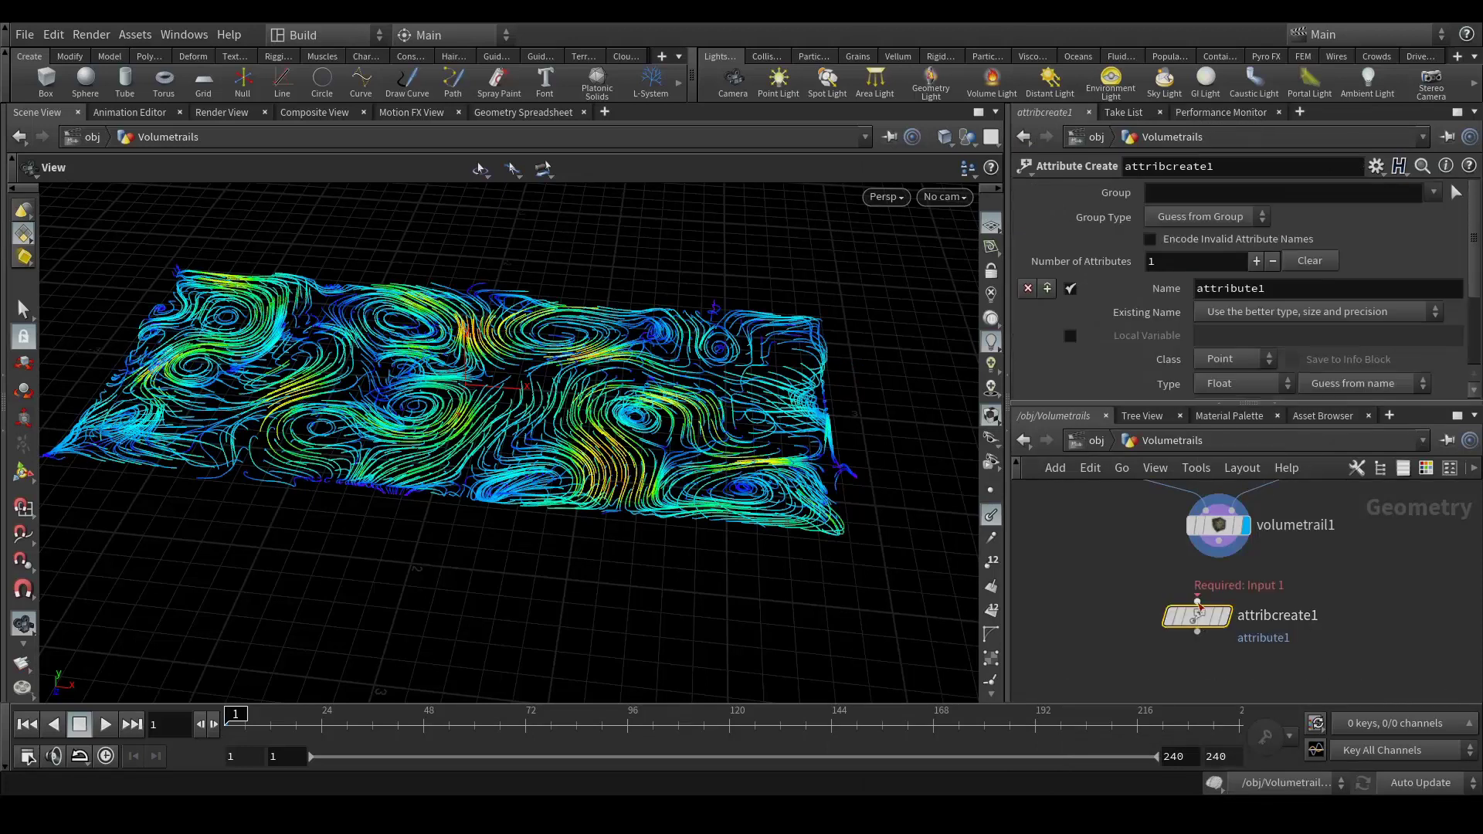
pyautogui.moveTo(1202, 628); pyautogui.dragTo(1224, 625)
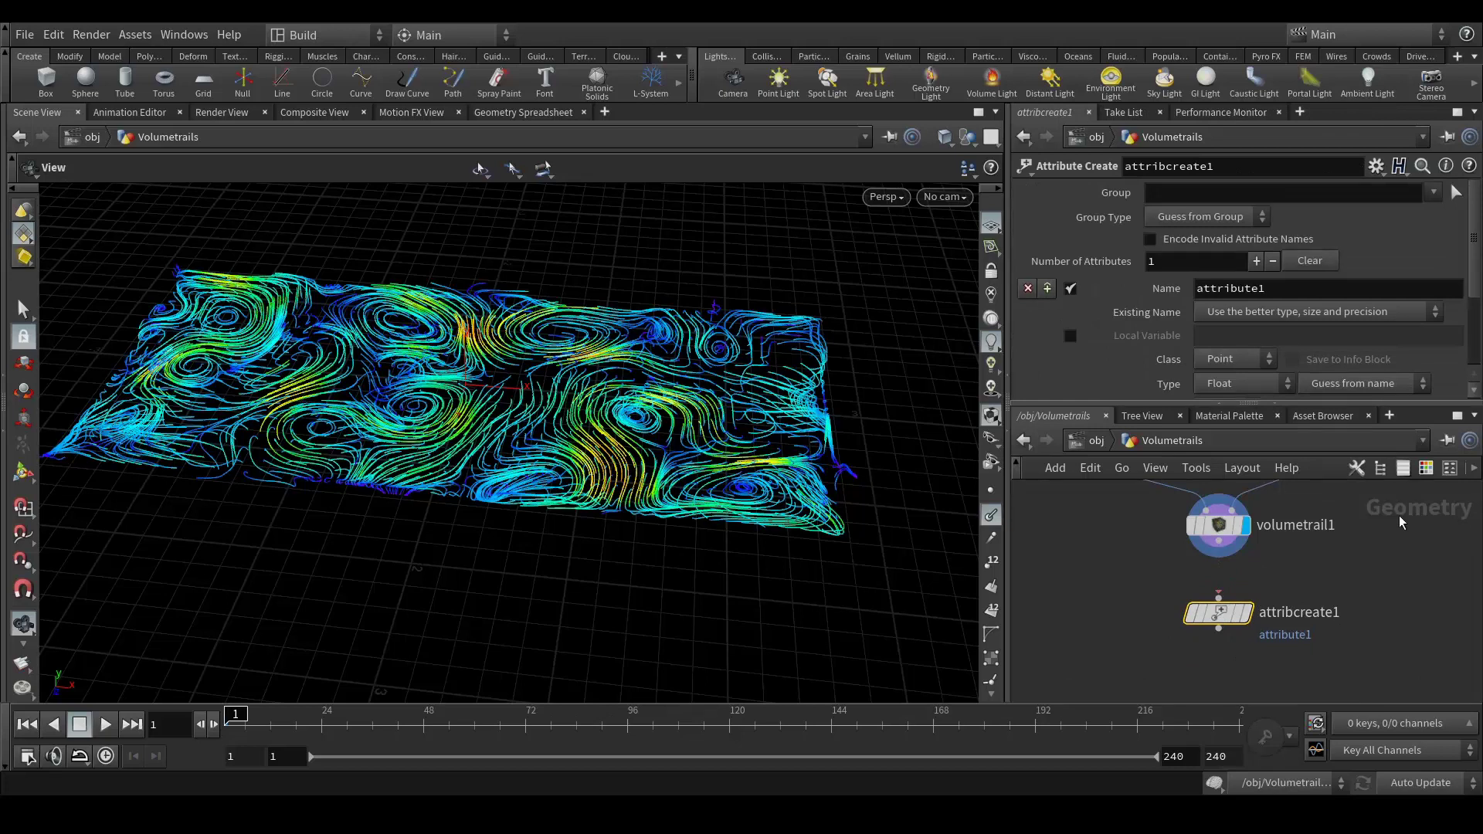
# - Name the attribute in the attribcreate1 node width
pyautogui.moveTo(1268, 289); pyautogui.dragTo(1196, 292)
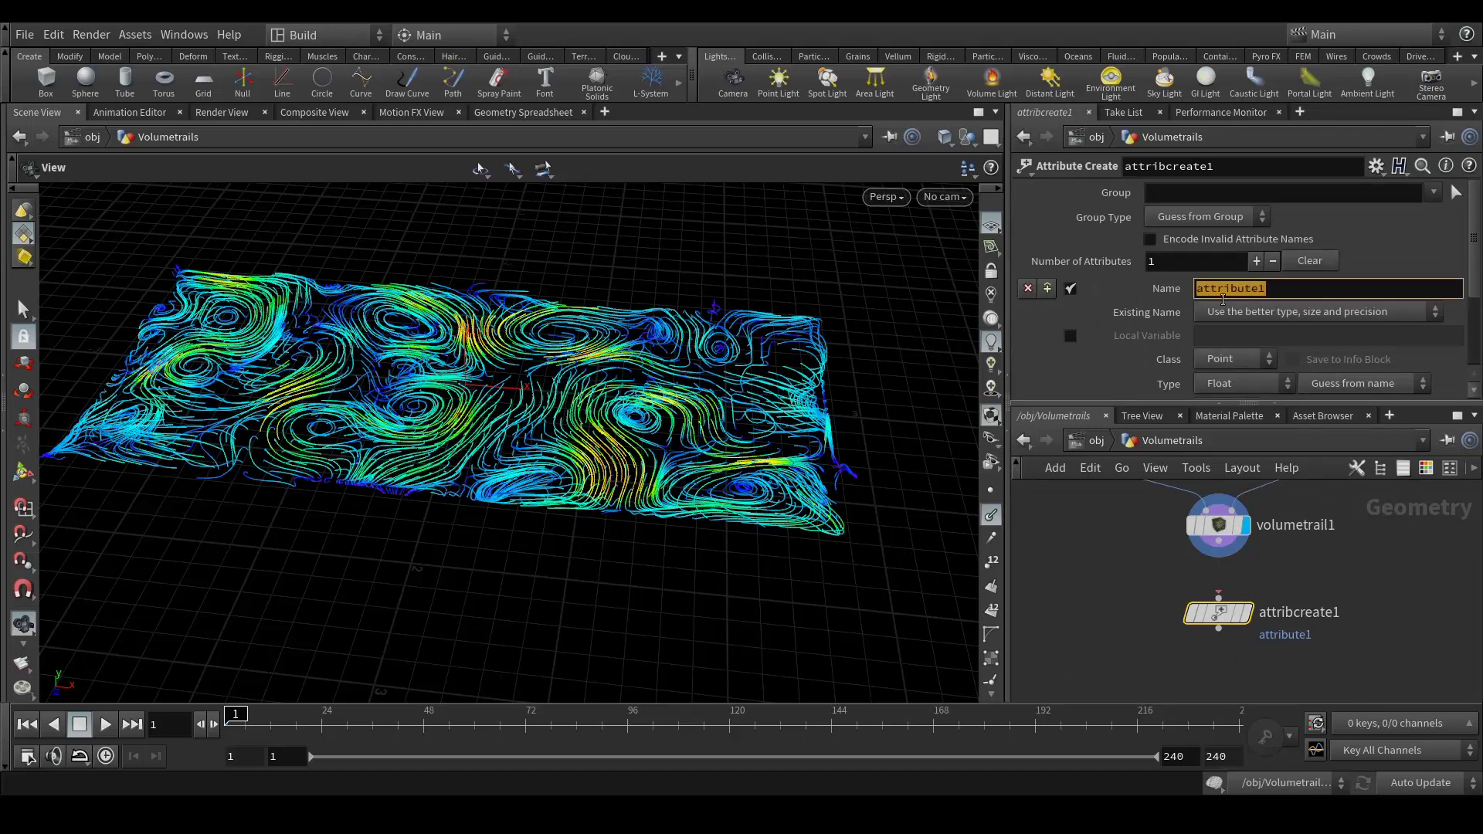
pyautogui.write('width')
pyautogui.press('Return')
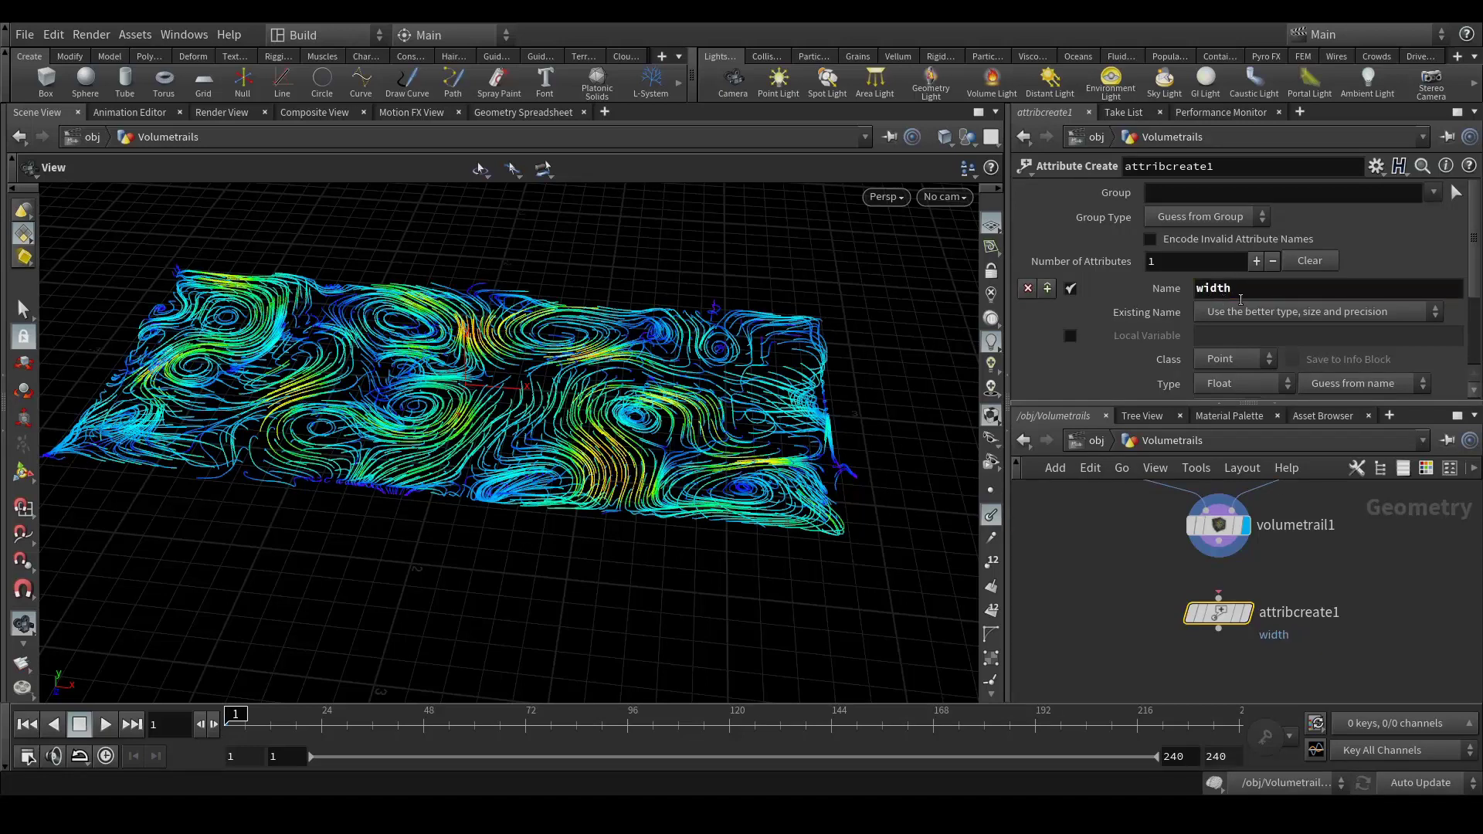
# - Wire the volumetrail1 output into attribcreate1 and make attribcreate1 the displayed node
pyautogui.moveTo(1219, 554); pyautogui.dragTo(1230, 597)
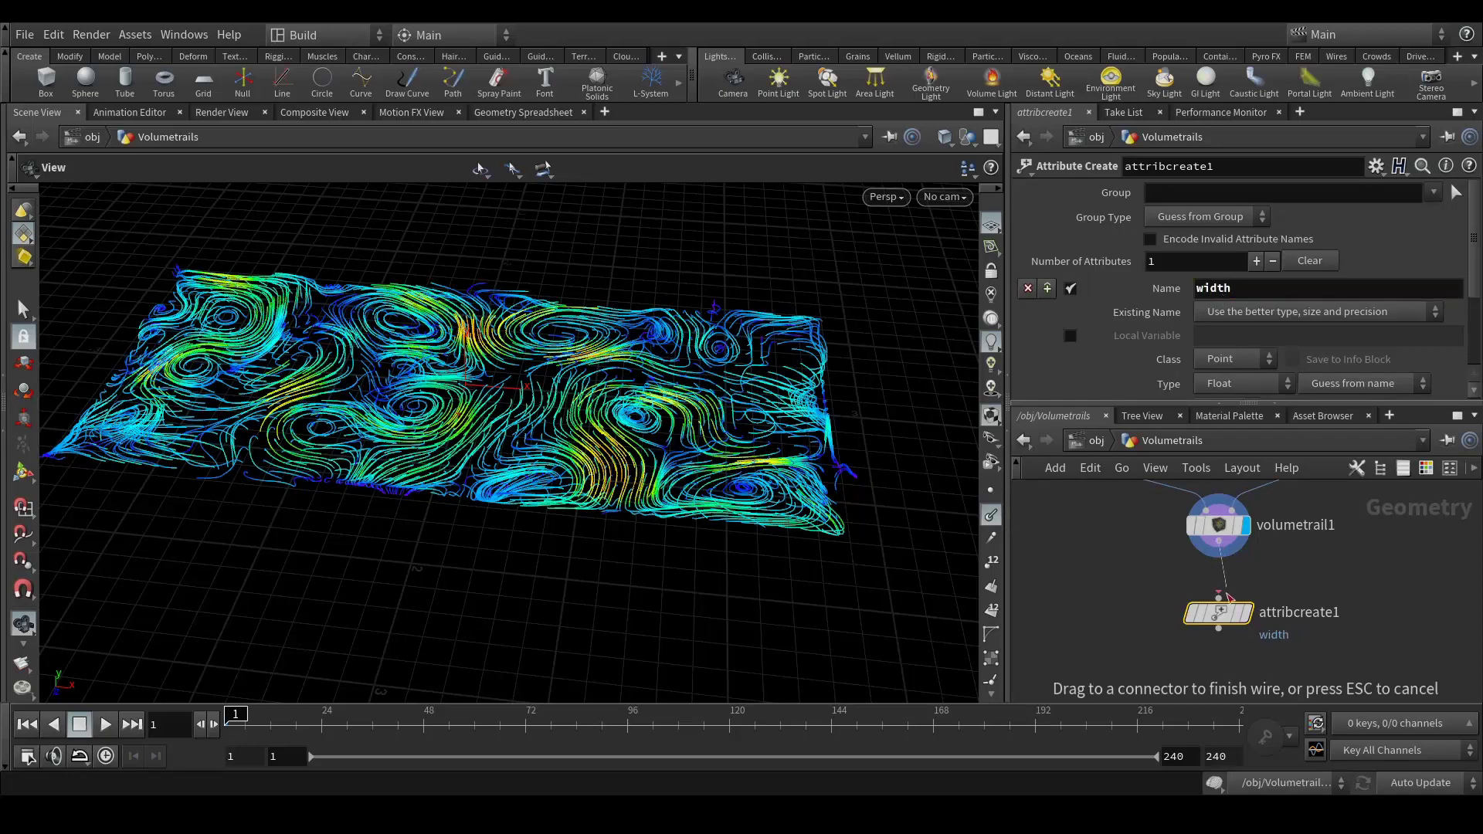
pyautogui.click(1222, 597)
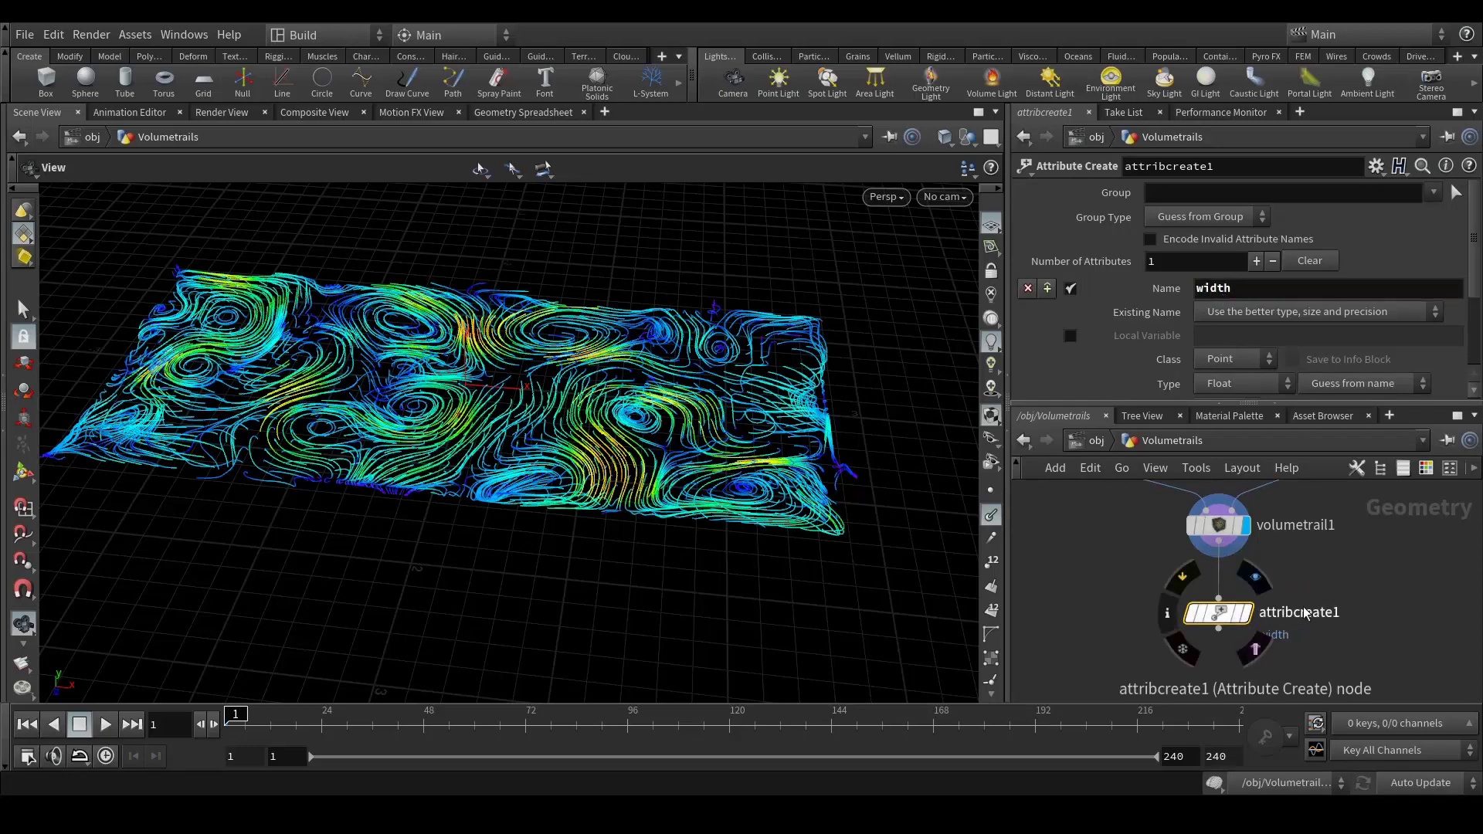
pyautogui.click(1248, 618)
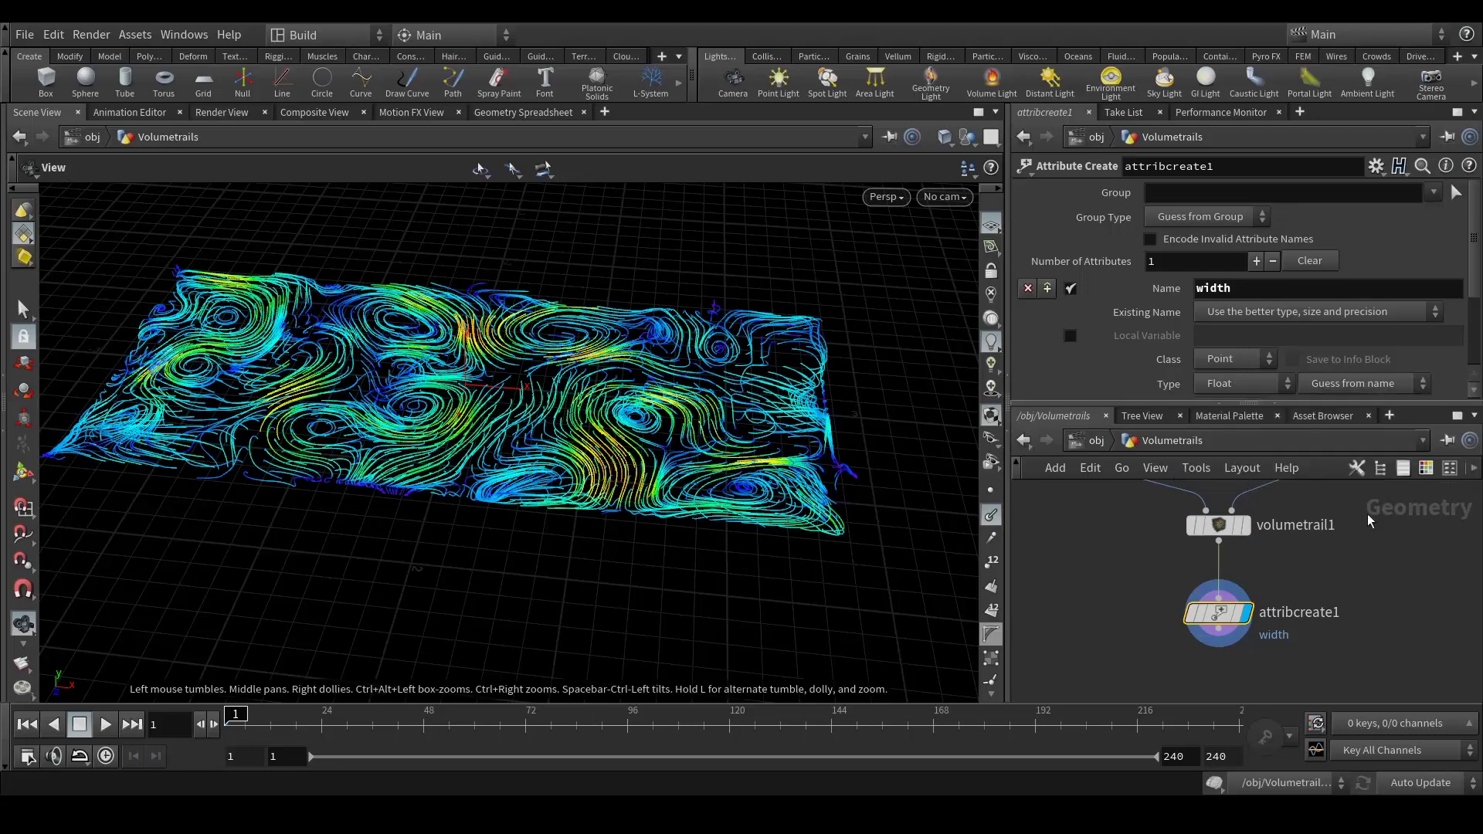
# - Set the first Value component of the width attribute to 0.005
pyautogui.scroll(-3, 1228, 356)
pyautogui.scroll(-1, 1229, 356)
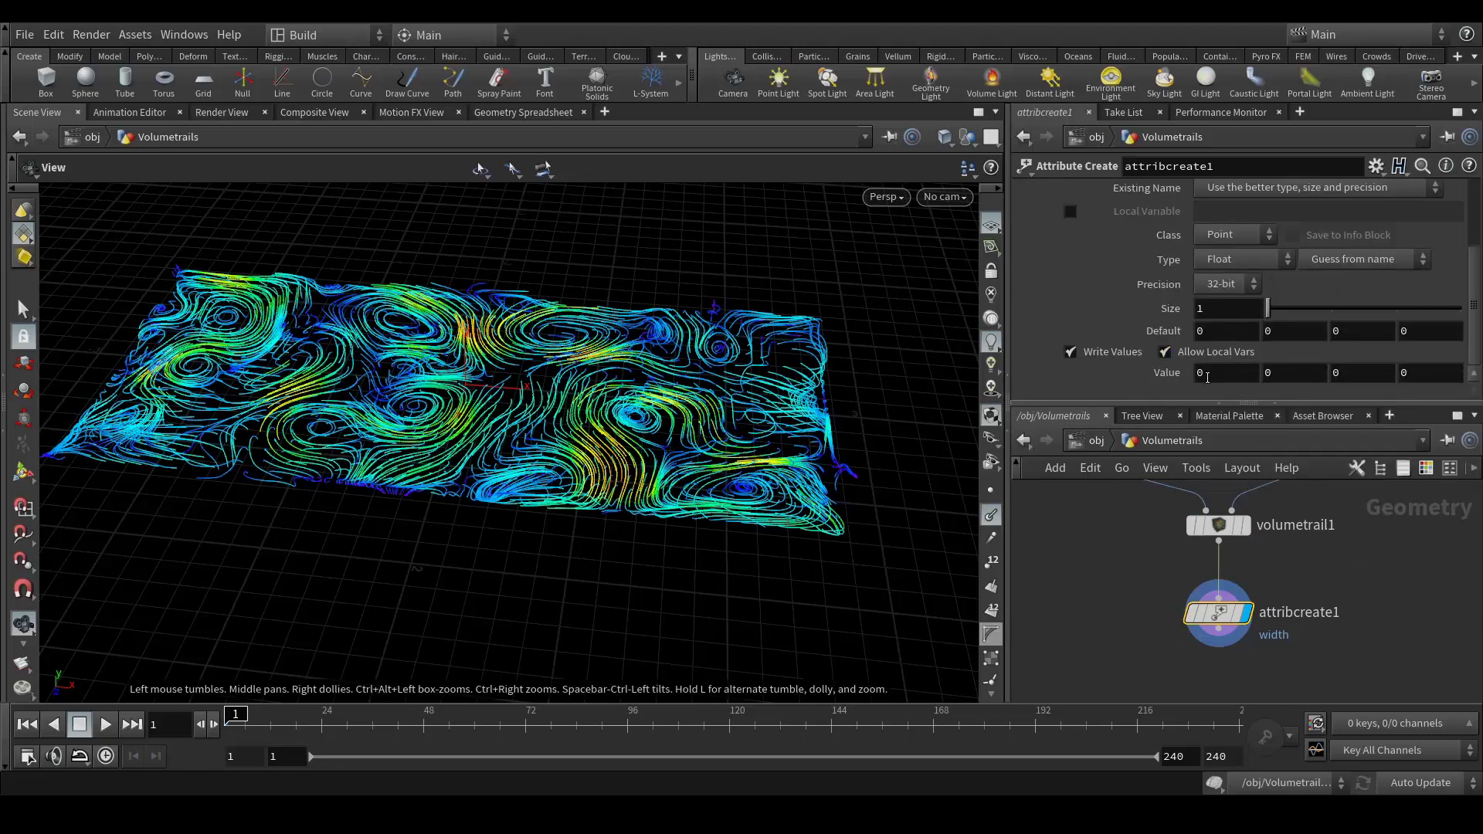
pyautogui.click(1198, 373)
pyautogui.write('0.005')
pyautogui.moveTo(398, 388); pyautogui.dragTo(440, 421, button='middle')
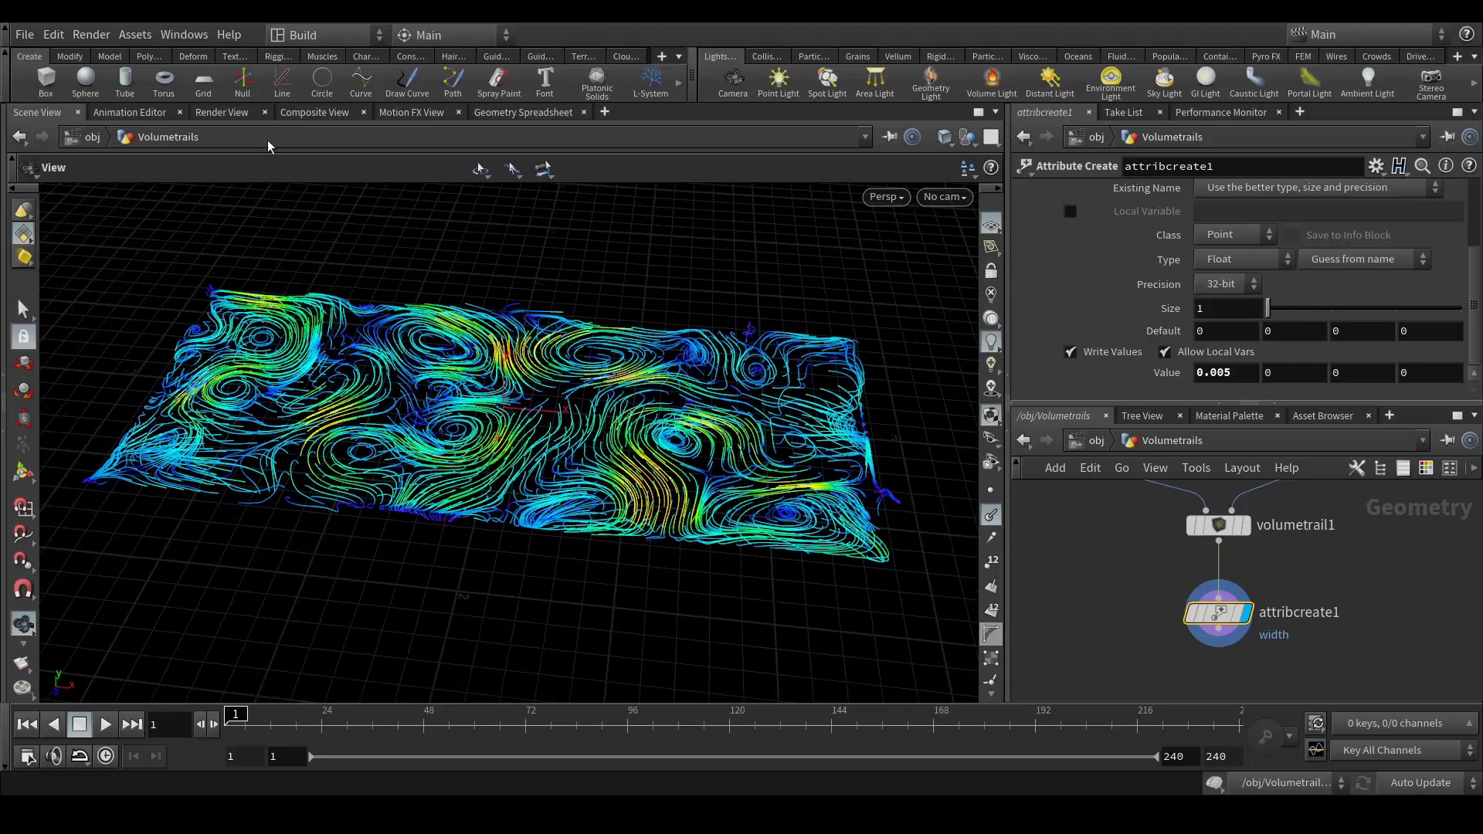
# - Store a snapshot of the previous render and re-render the trails with the new width for comparison
pyautogui.click(209, 115)
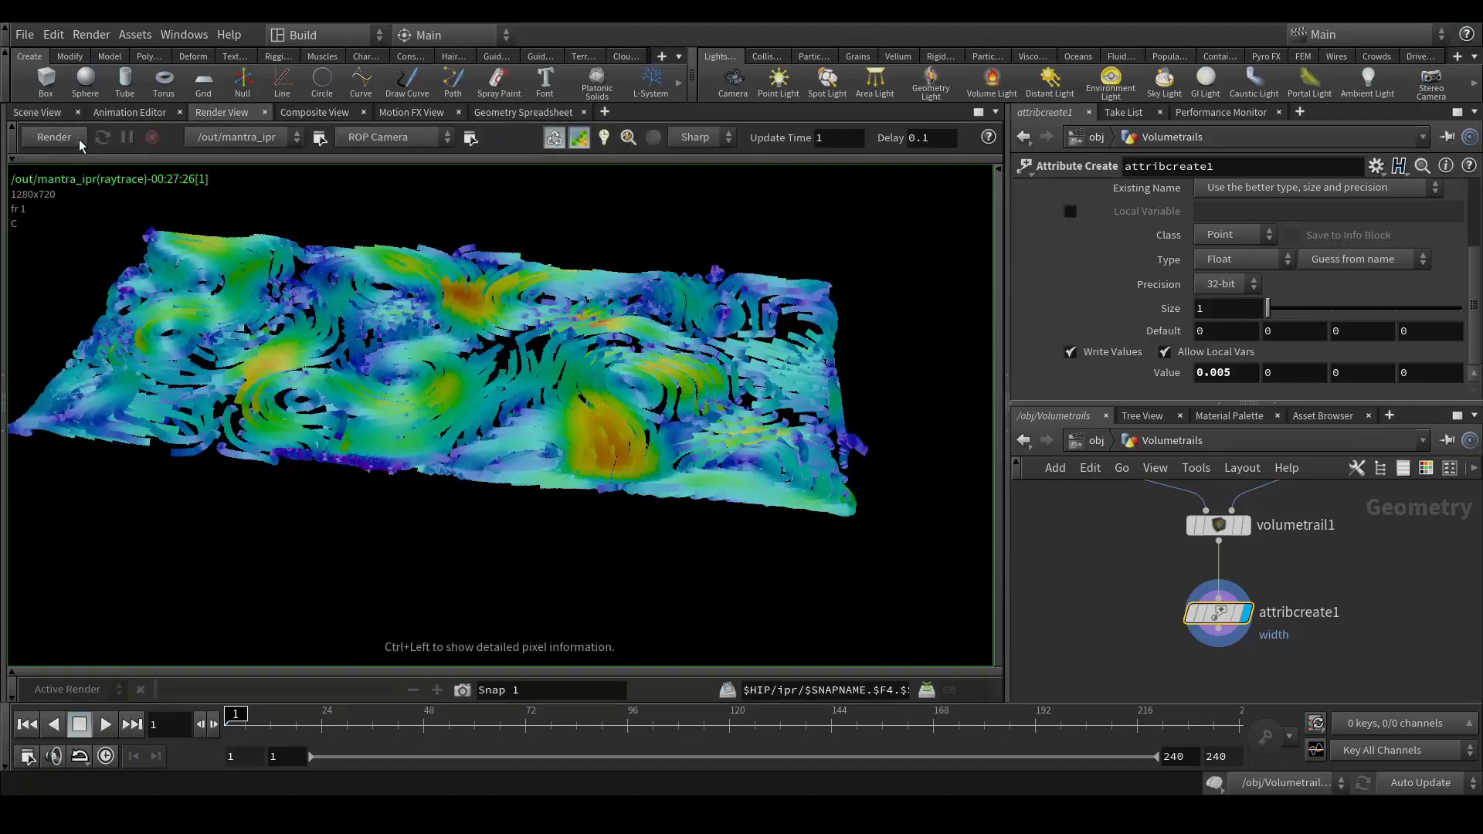
pyautogui.click(462, 690)
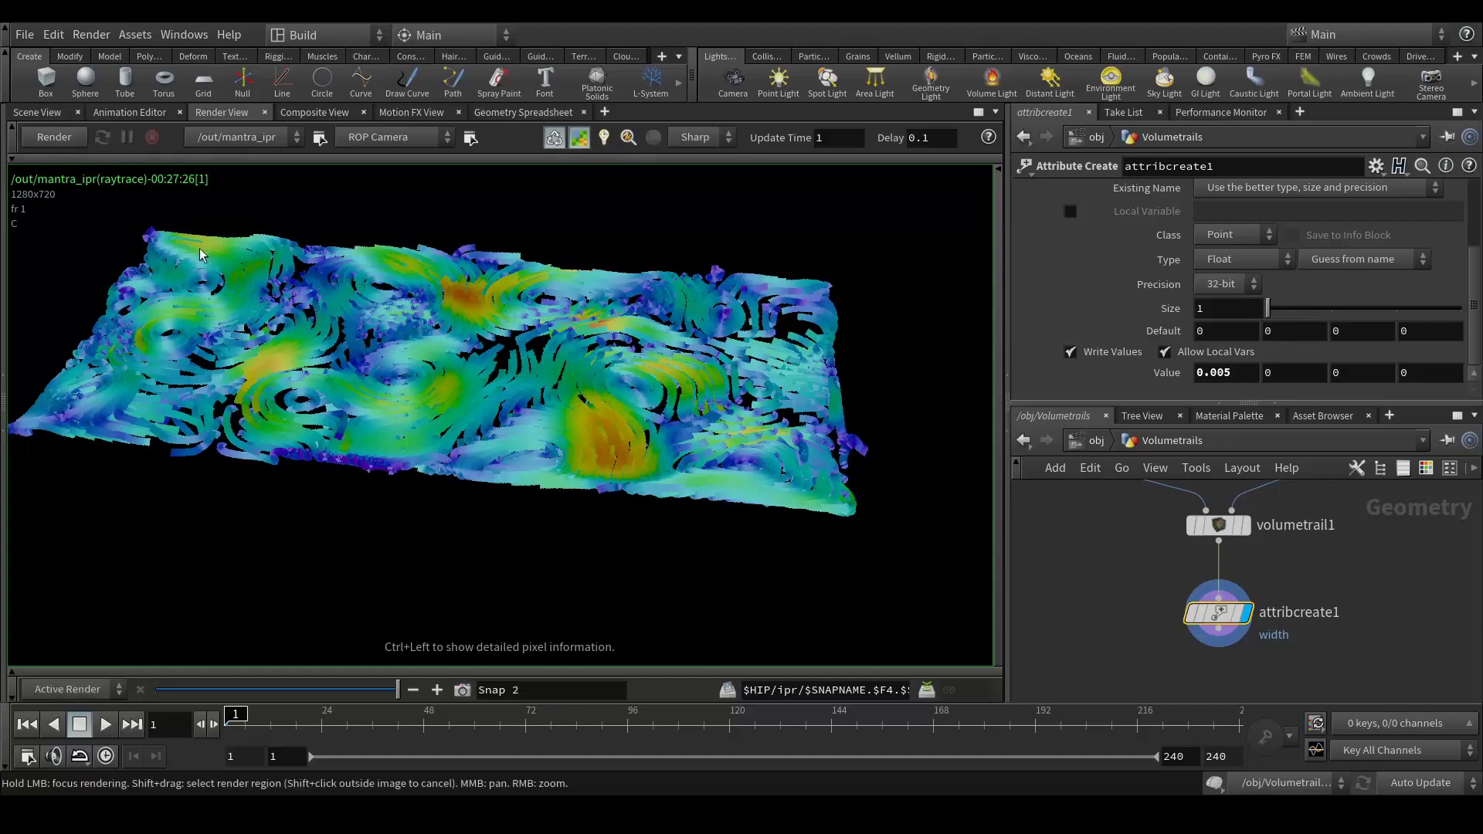
pyautogui.click(58, 139)
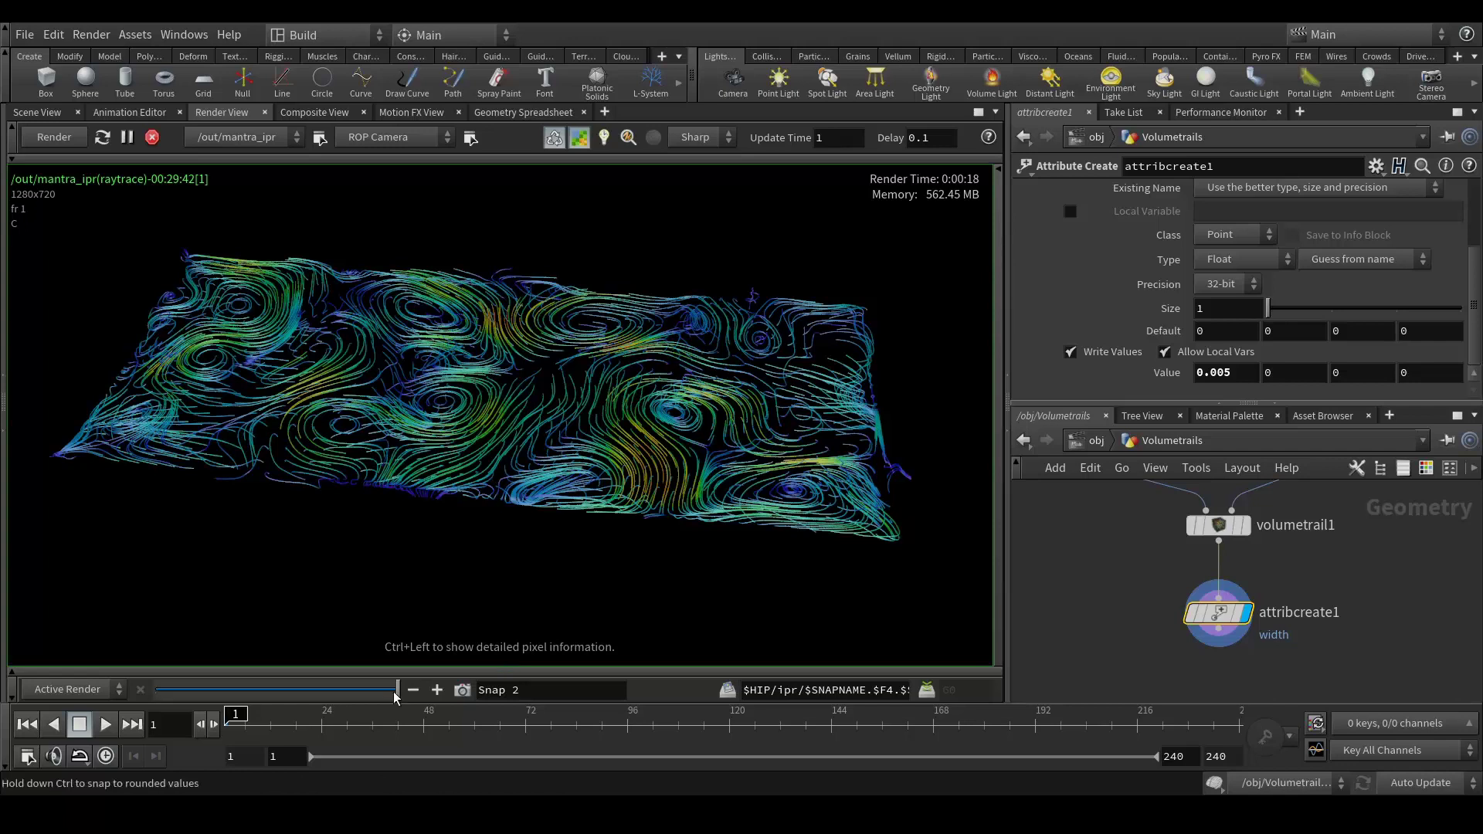
pyautogui.moveTo(381, 697)
pyautogui.mouseDown()
pyautogui.moveTo(207, 703)
pyautogui.moveTo(396, 691)
pyautogui.mouseUp()
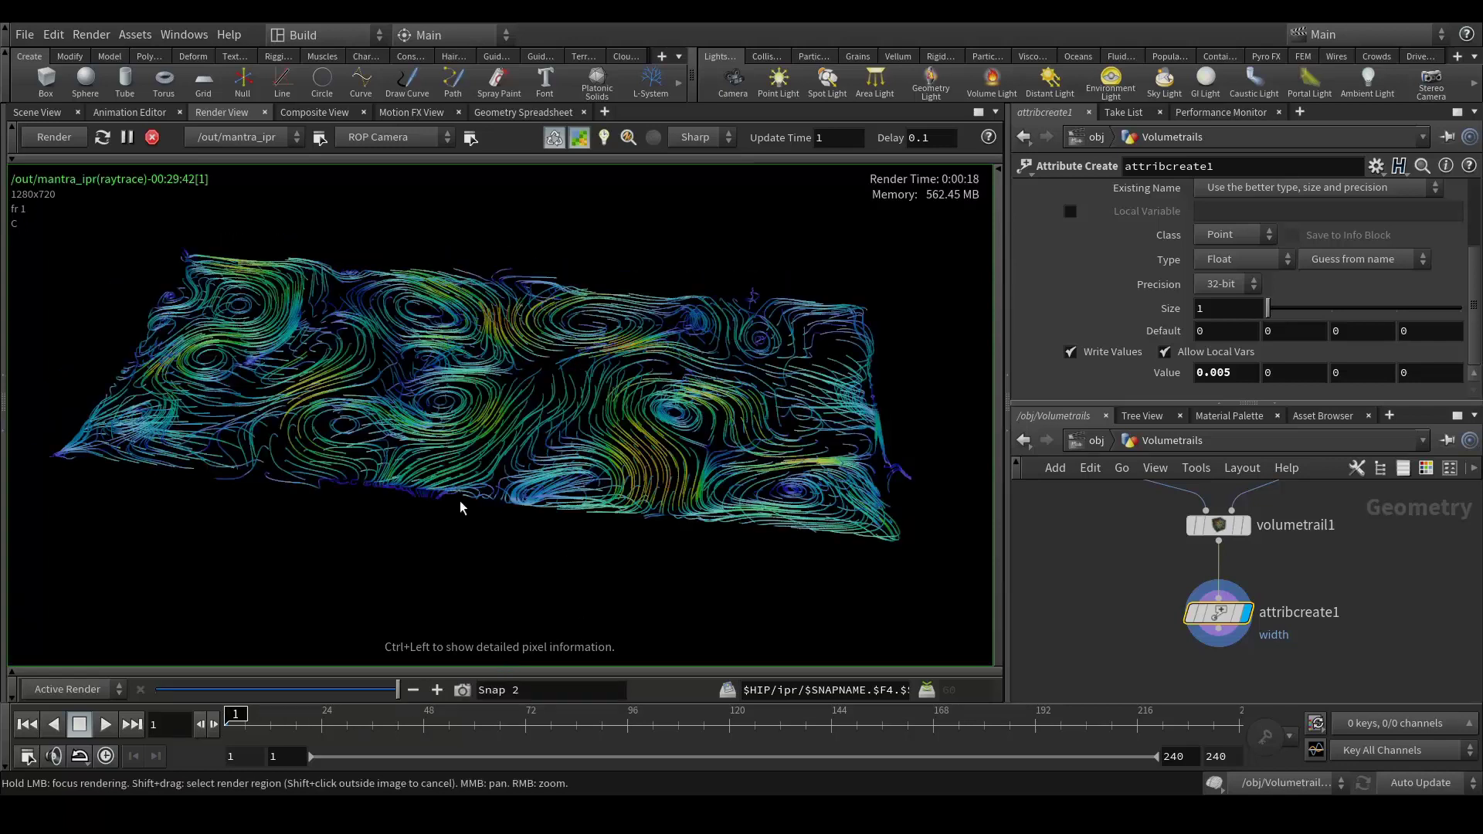
pyautogui.click(152, 137)
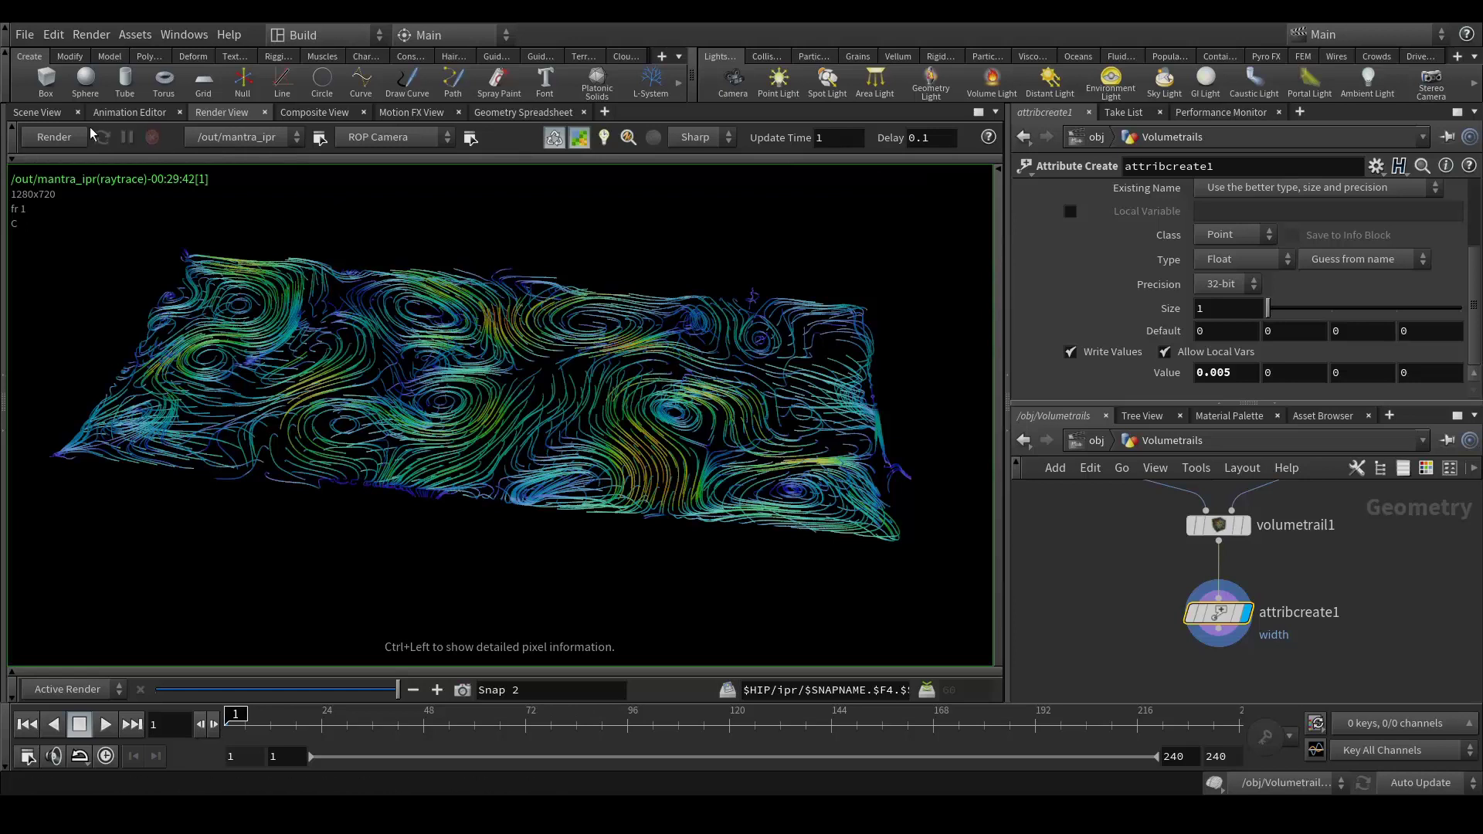
pyautogui.click(48, 113)
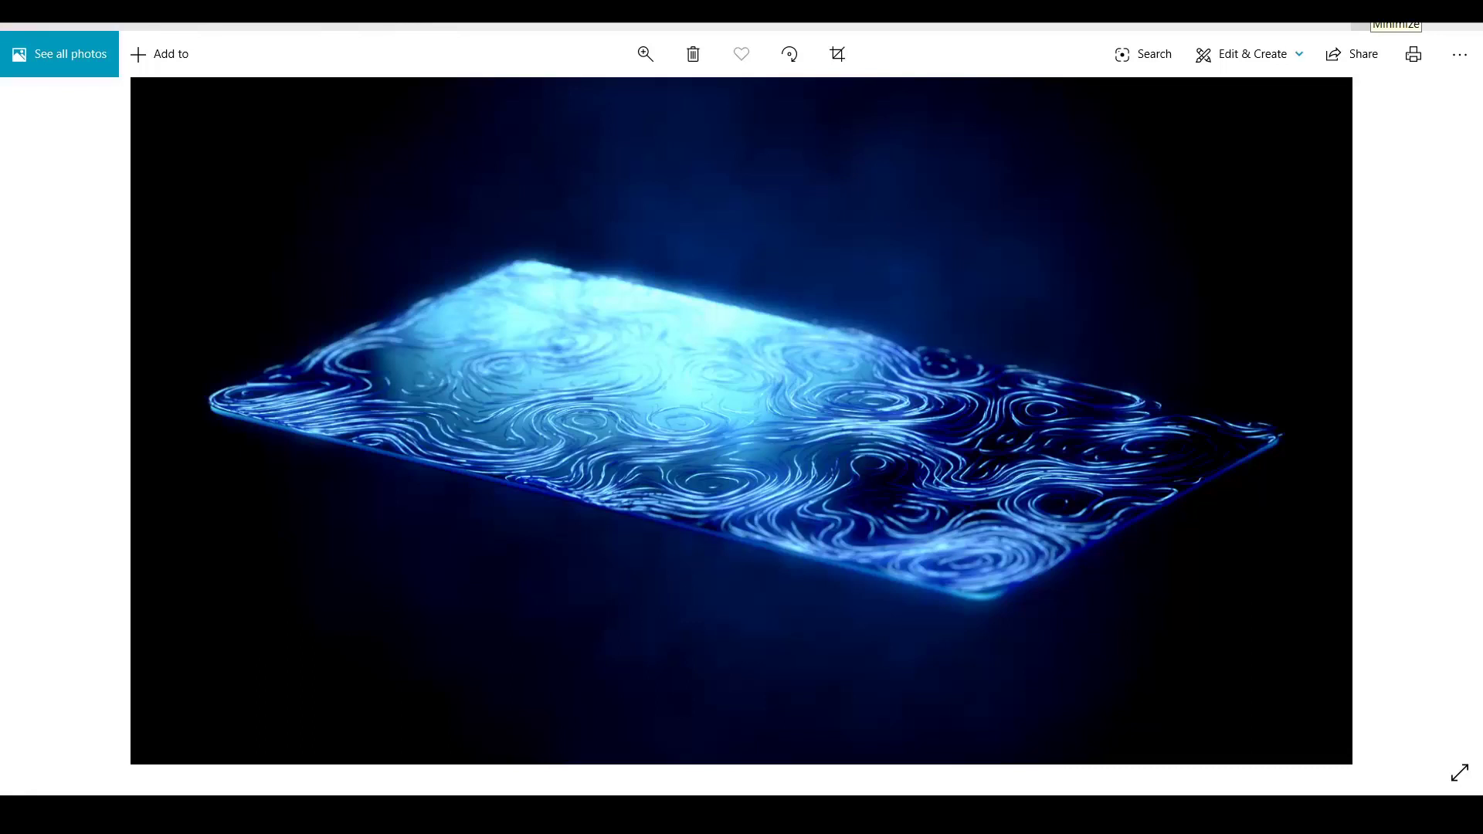
pyautogui.click(1374, 11)
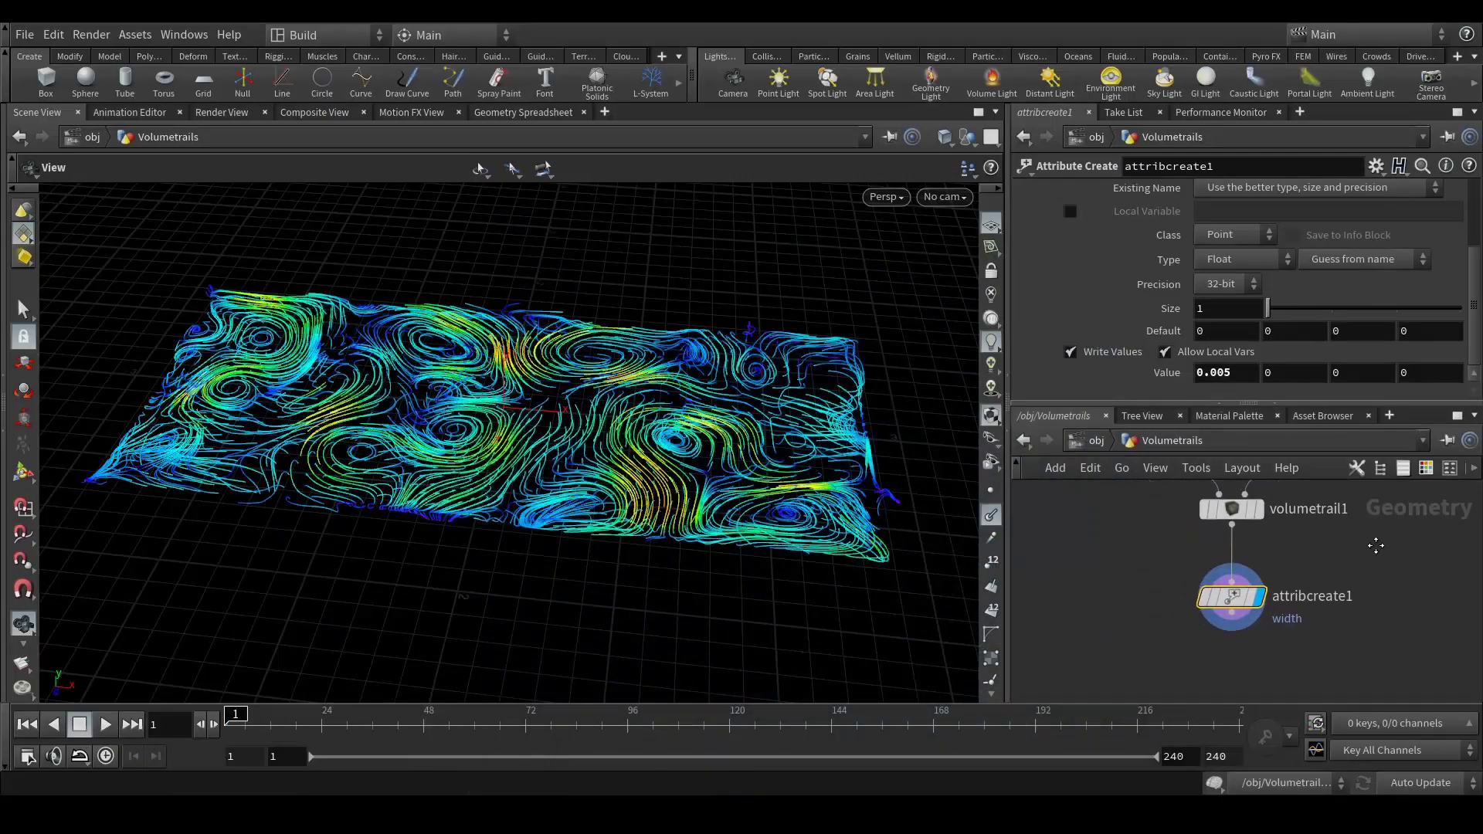
# - Add a ROP Alembic Output node connected to the output of attribcreate1
pyautogui.click(1228, 603)
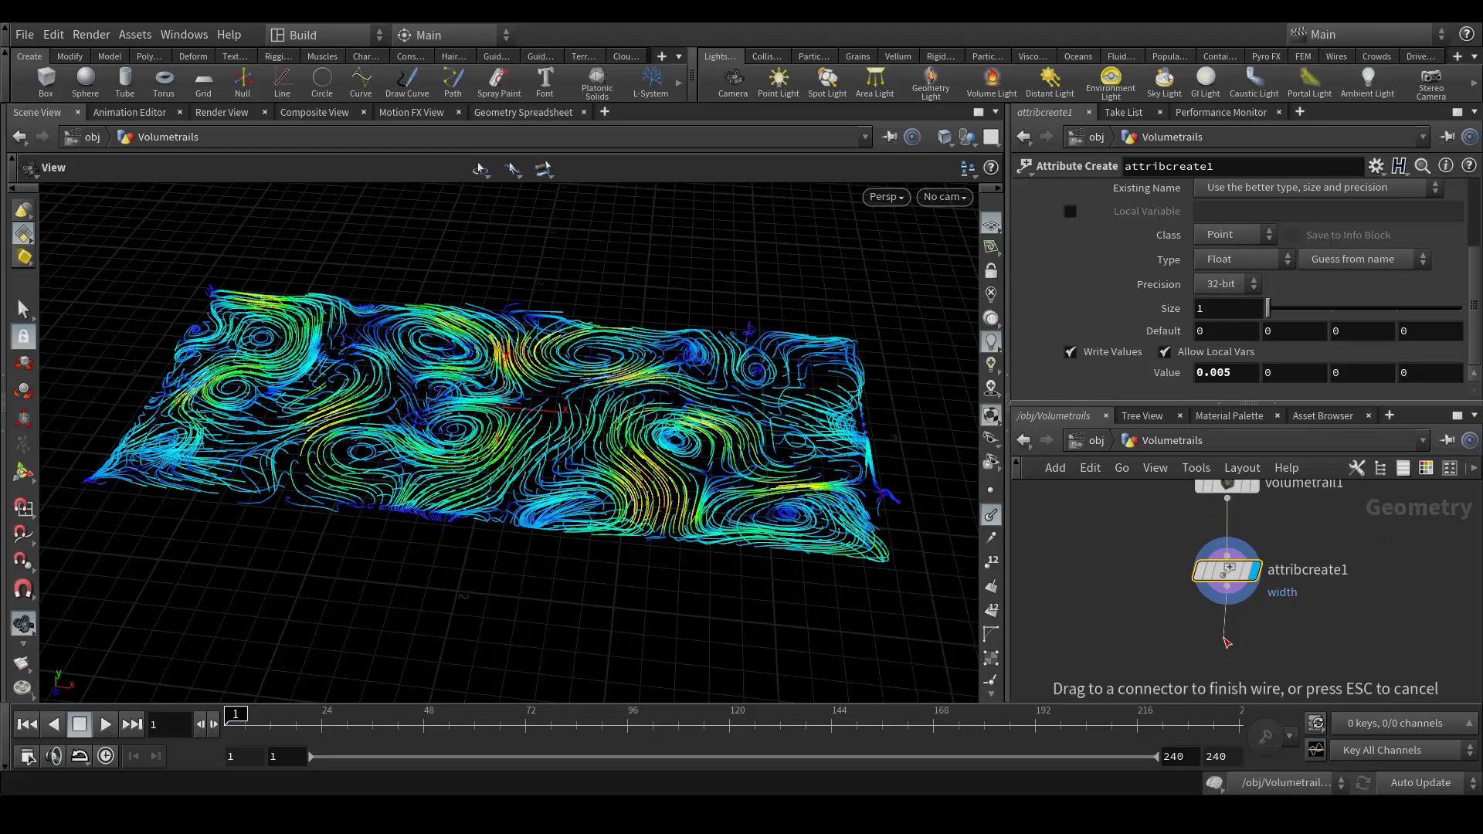
pyautogui.press('Tab')
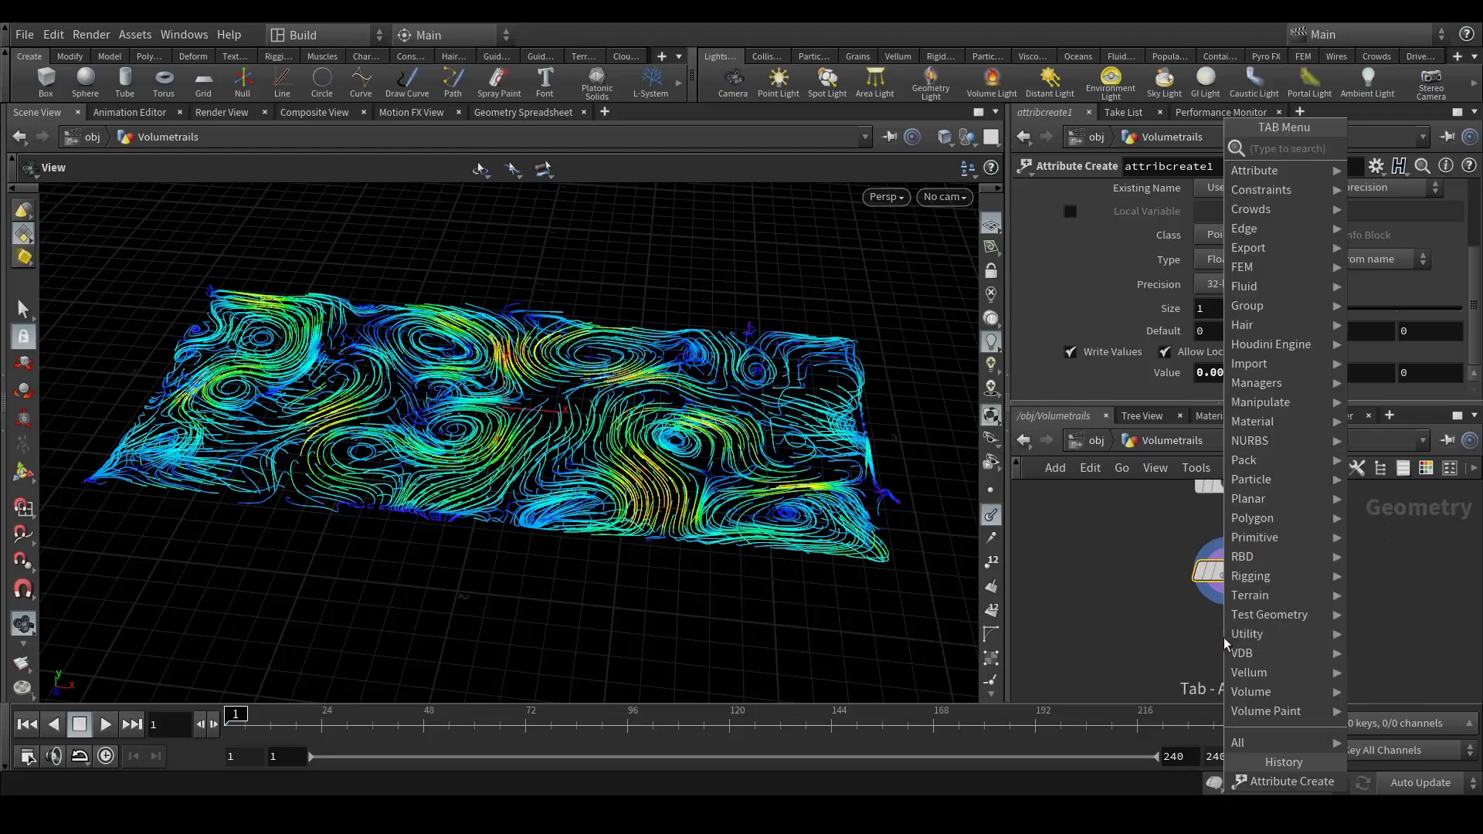
pyautogui.write('ro')
pyautogui.press('Return')
pyautogui.click(1224, 637)
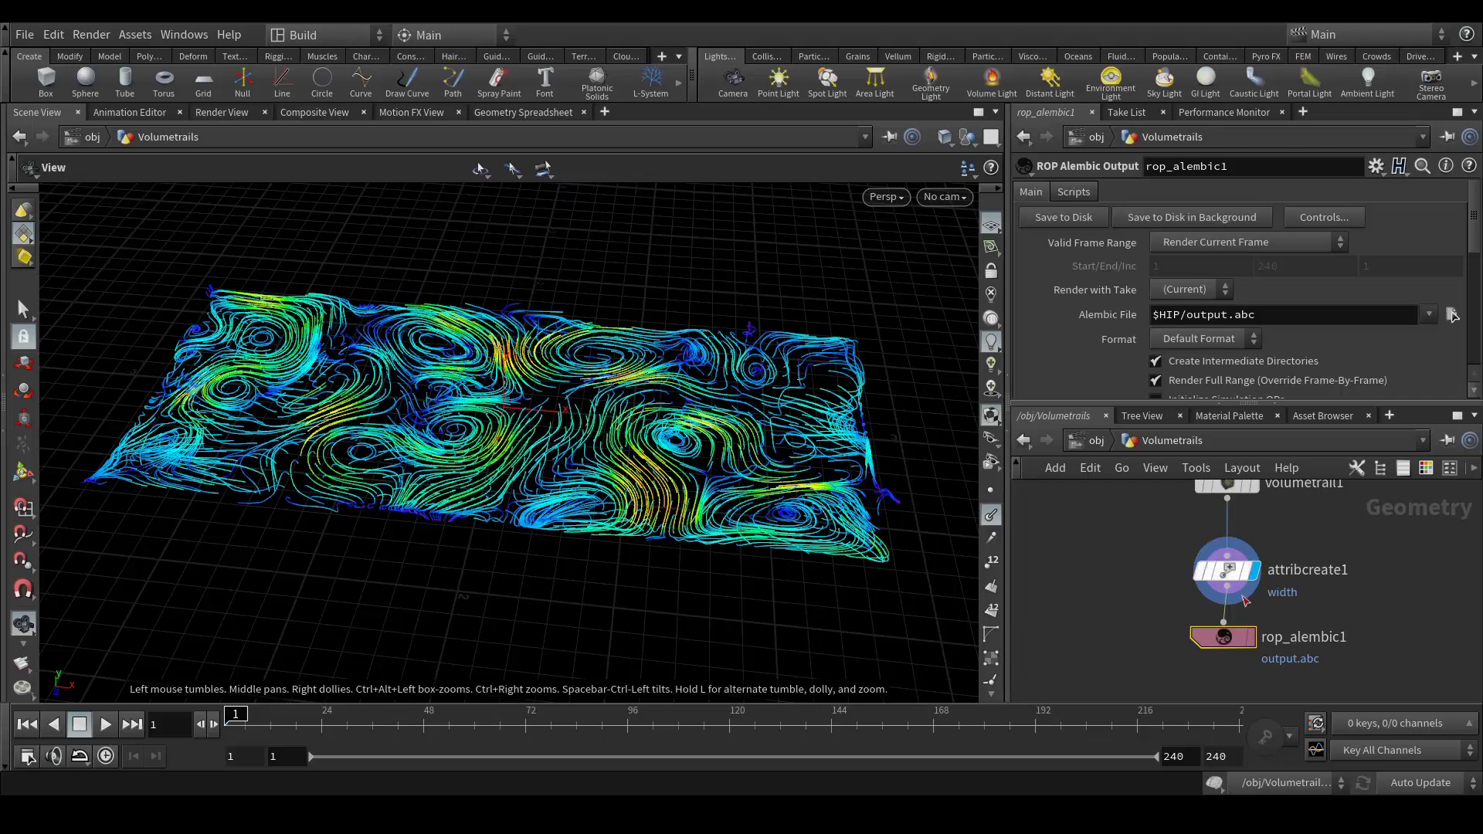
# - Set the Trail Length of volumetrail1 to 1.41
pyautogui.moveTo(1317, 571); pyautogui.dragTo(1313, 674, button='middle')
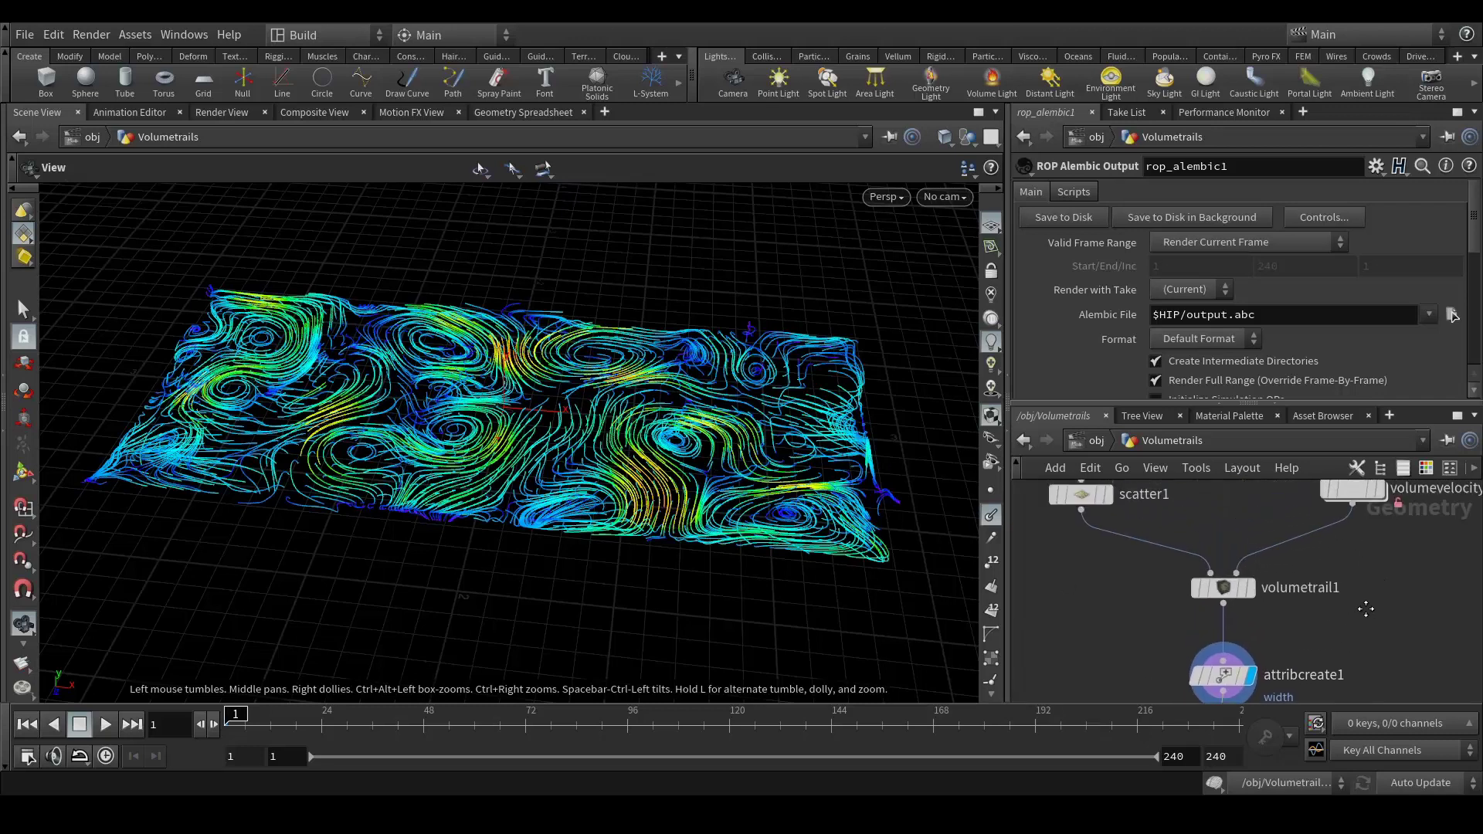
pyautogui.click(1223, 588)
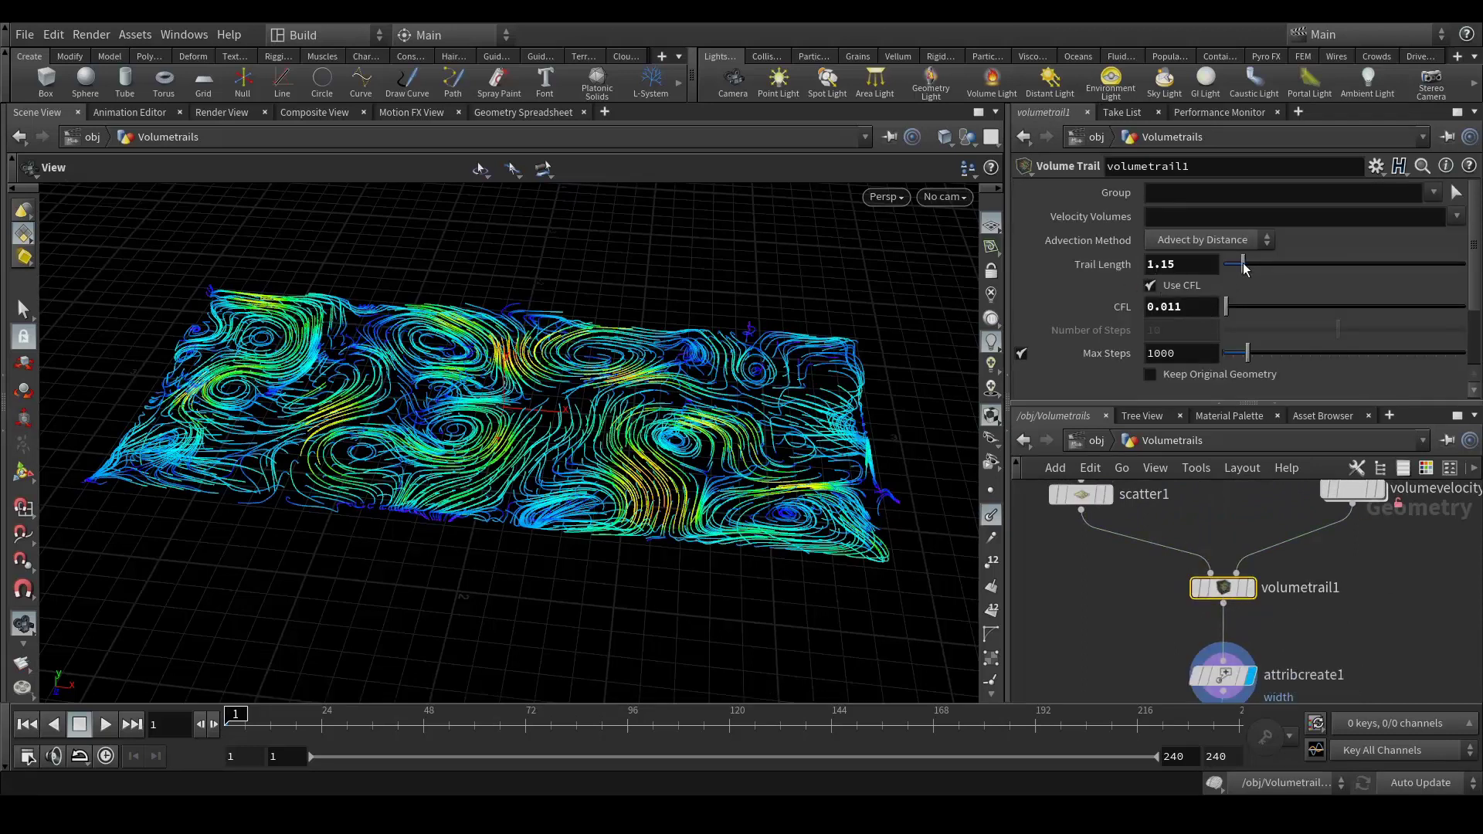
pyautogui.moveTo(1235, 268); pyautogui.dragTo(1261, 270)
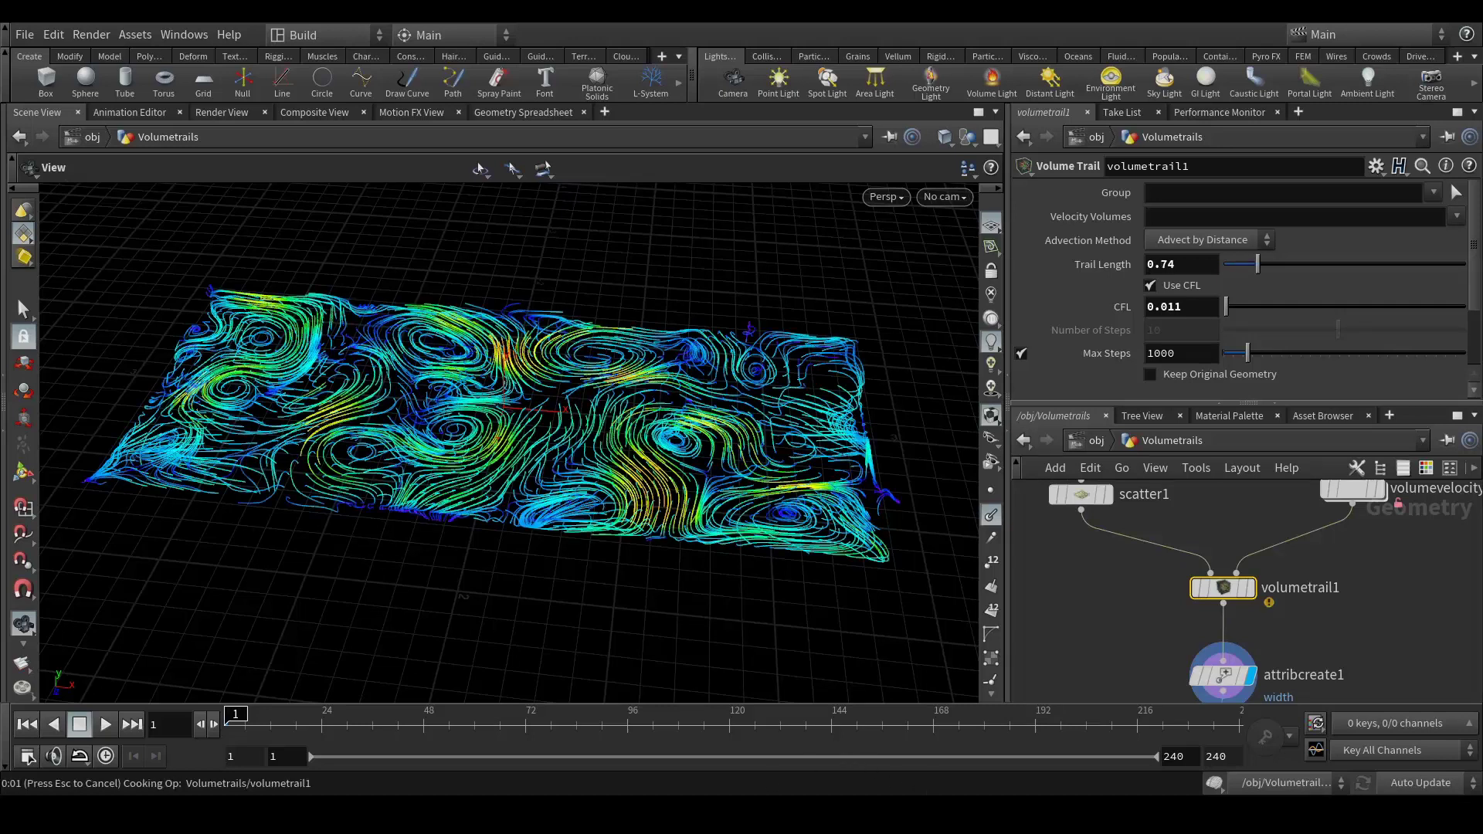
# - Play the Volume_Trails_Comp03 reference video from the Preview folder to examine its trails, and return to the Houdini network
pyautogui.hotkey('alt', 'Tab')
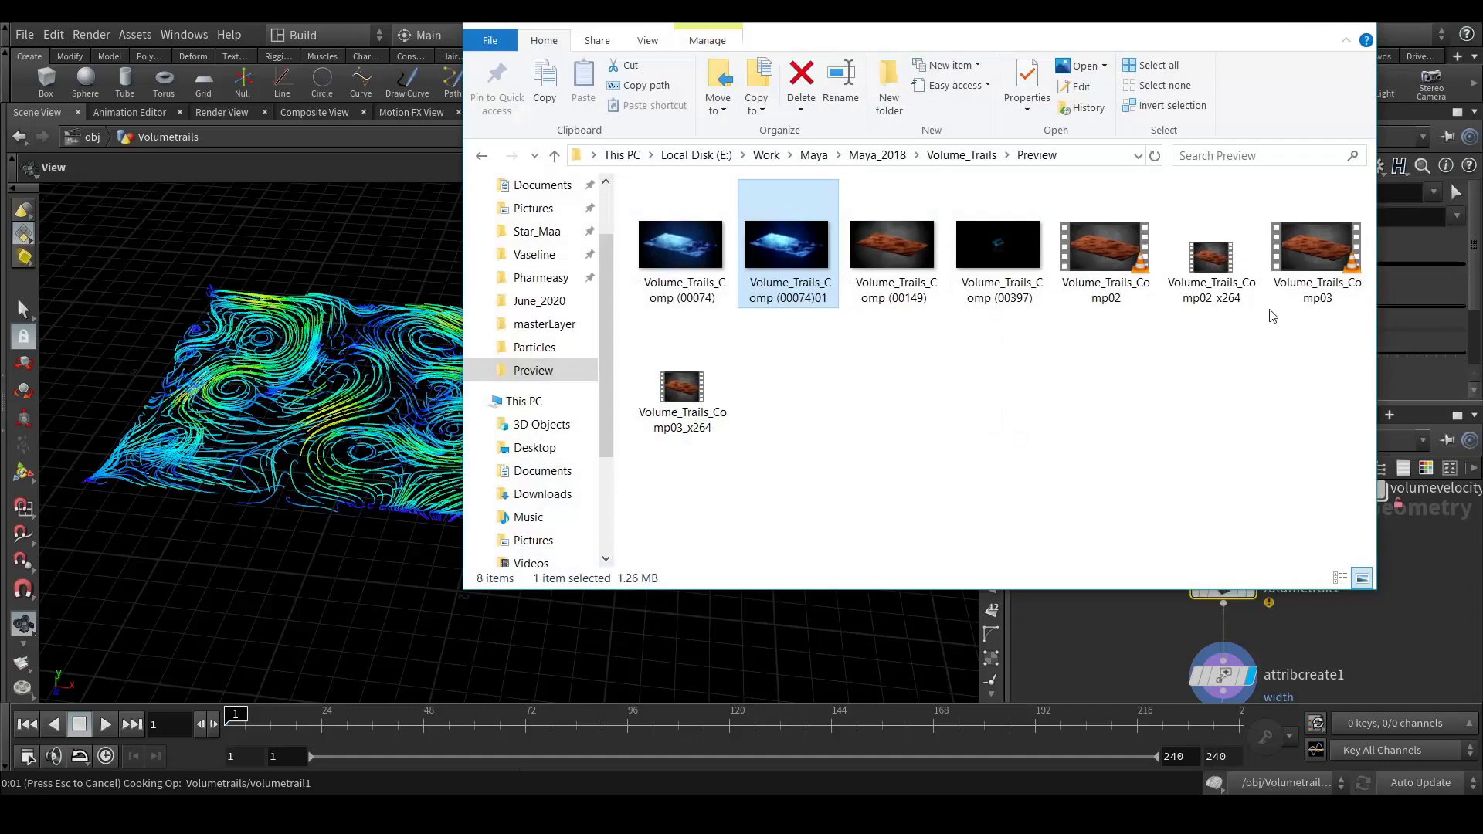
pyautogui.doubleClick(1317, 254)
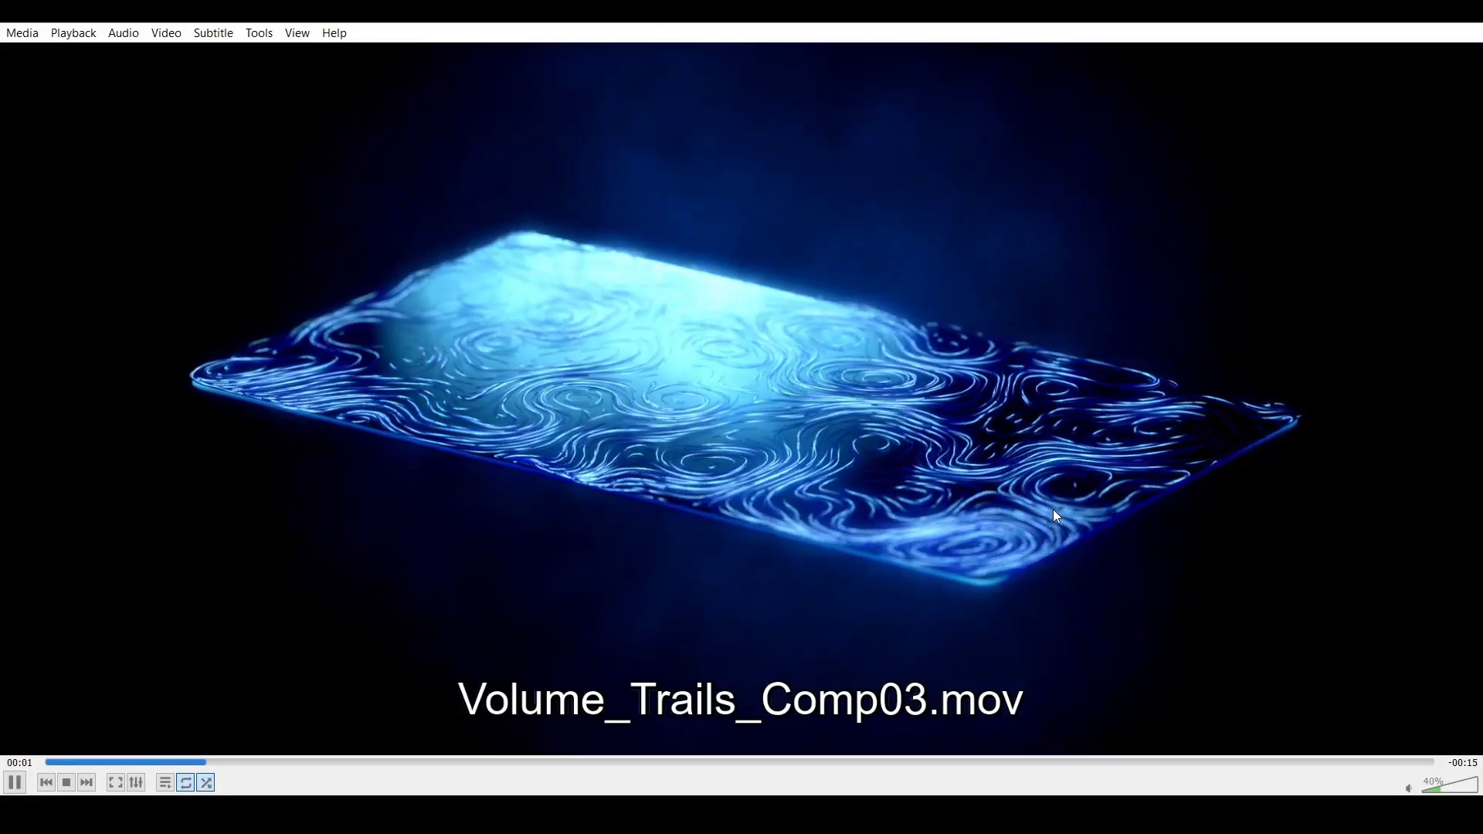
pyautogui.press('space')
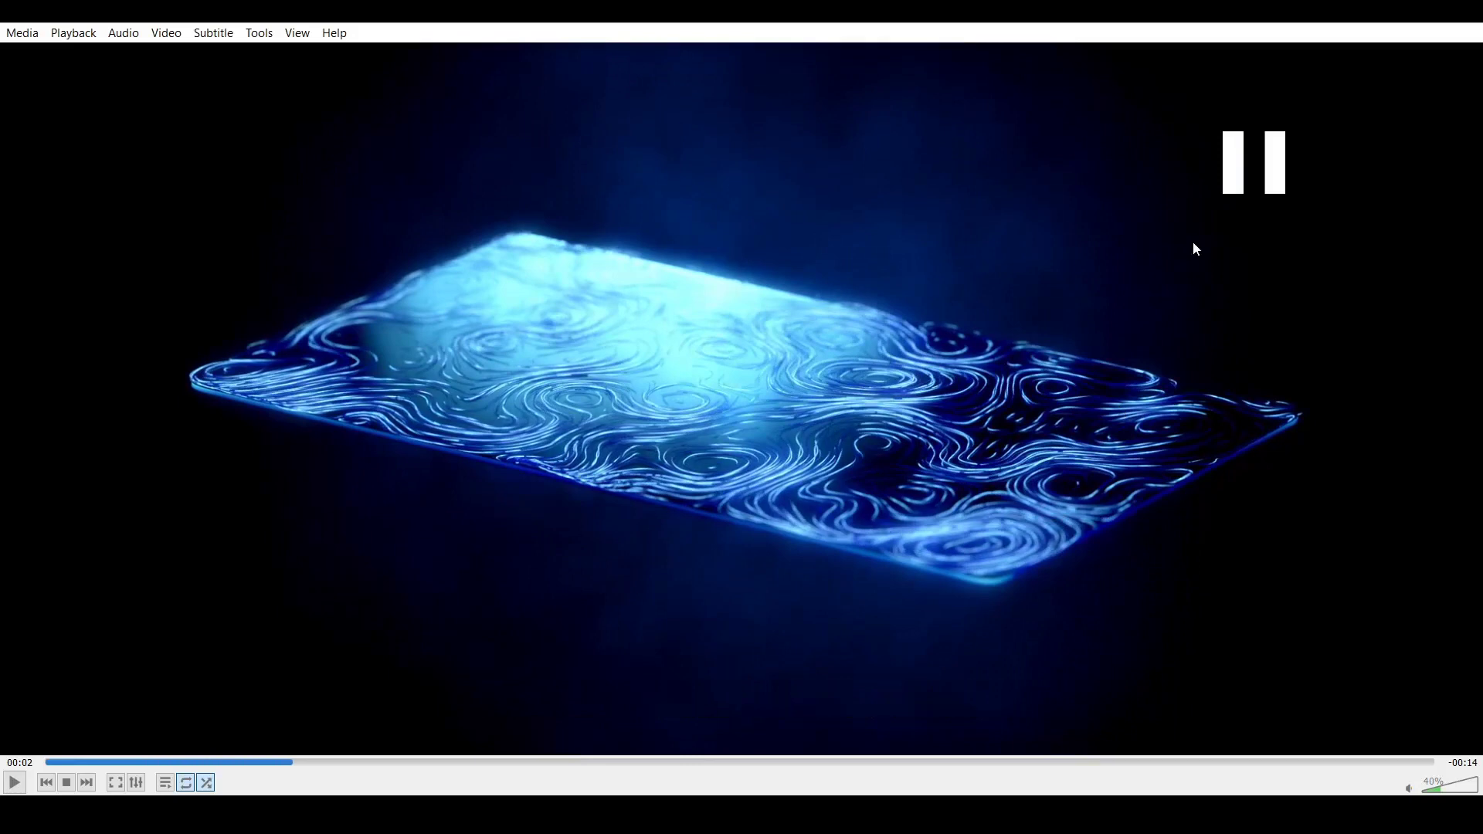
pyautogui.click(1470, 25)
pyautogui.click(1282, 27)
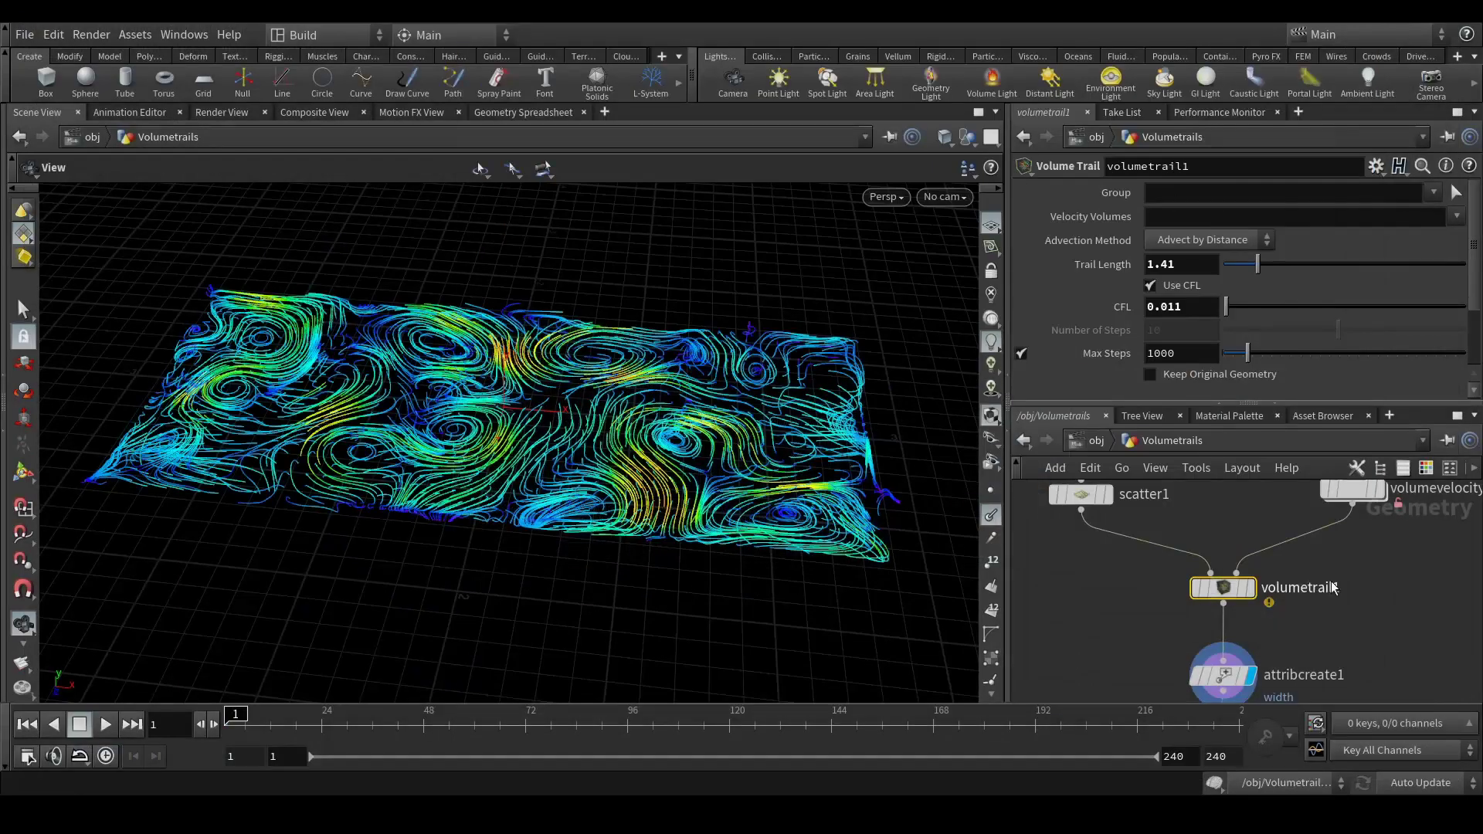
pyautogui.scroll(-2, 1305, 554)
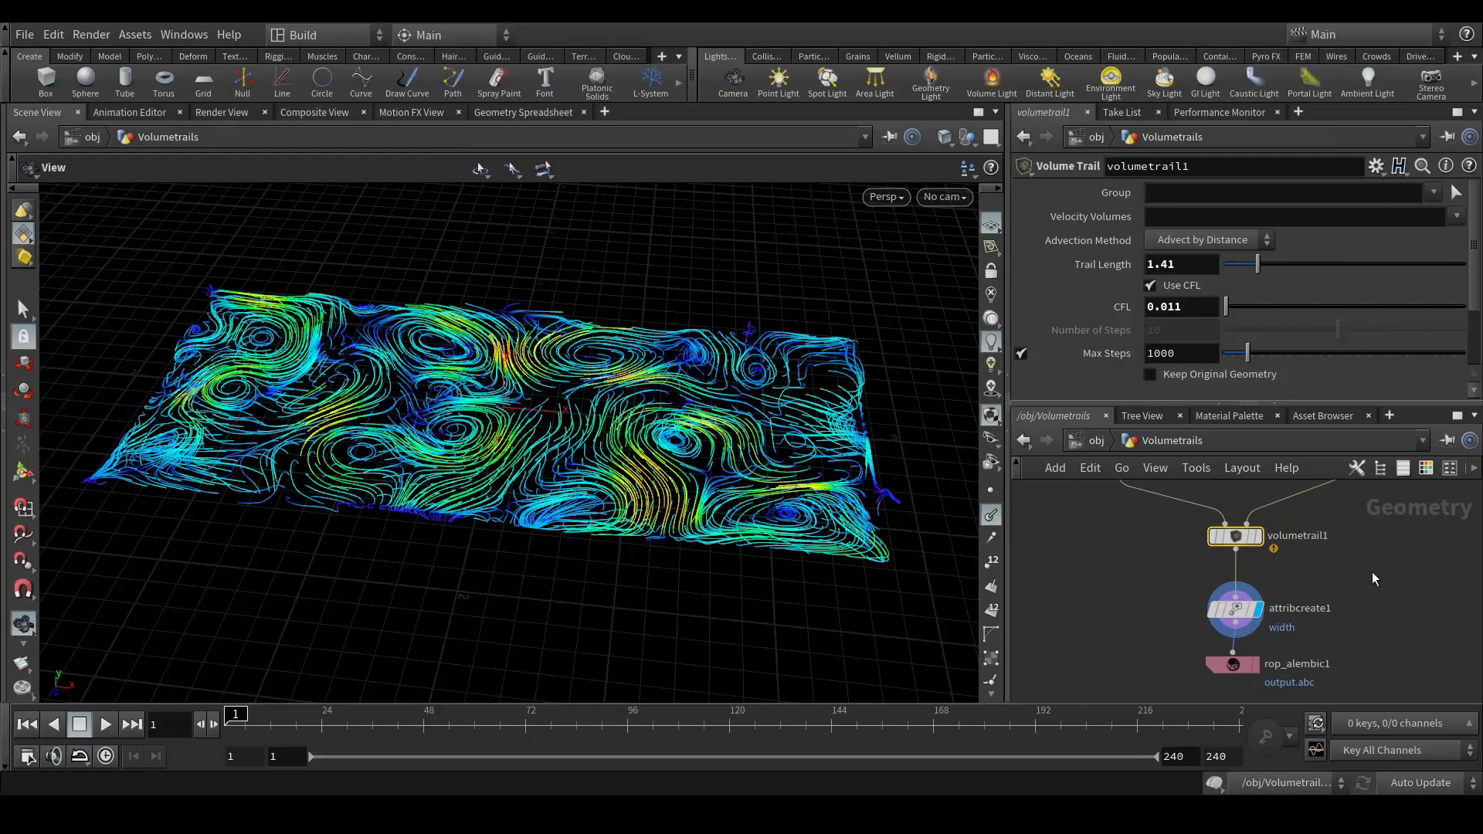
pyautogui.moveTo(1373, 573); pyautogui.dragTo(1374, 579, button='middle')
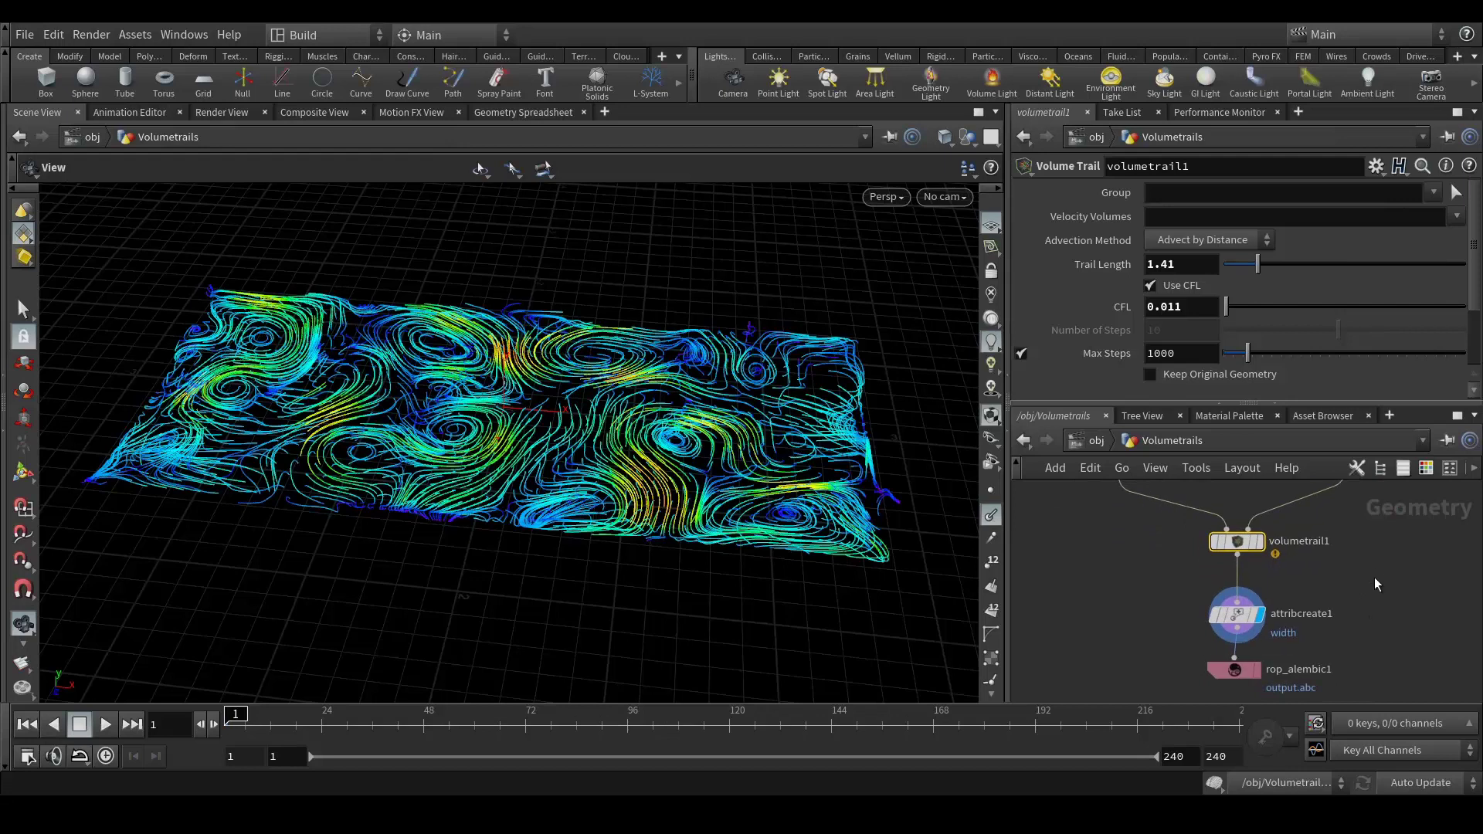